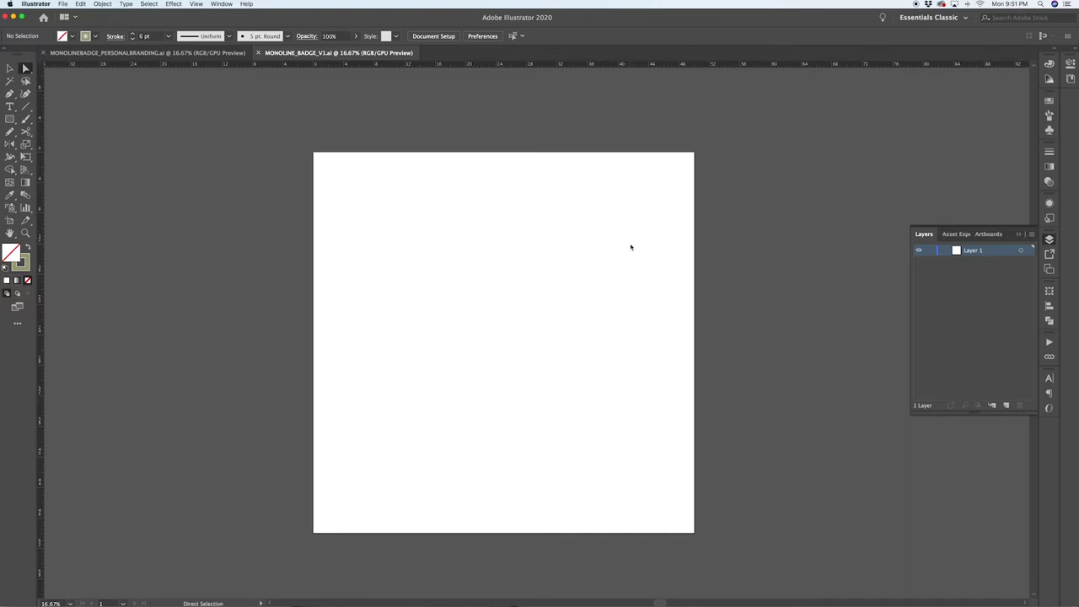
Step: Draw a 50 × 50 in rectangle that covers the whole artboard from corner to corner
key("m")
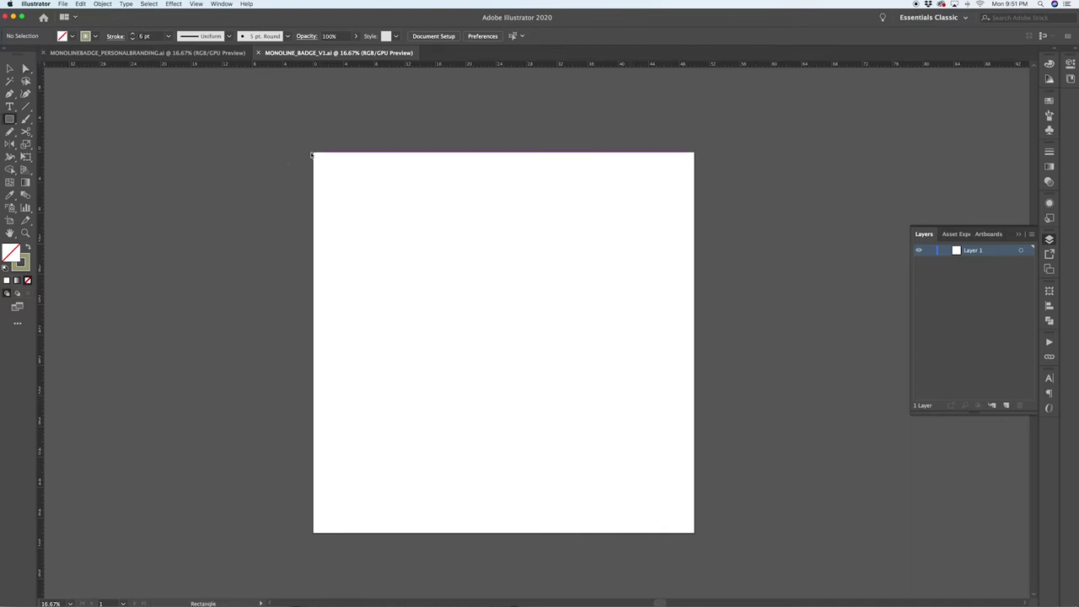
left_click_drag(313, 153, 694, 533)
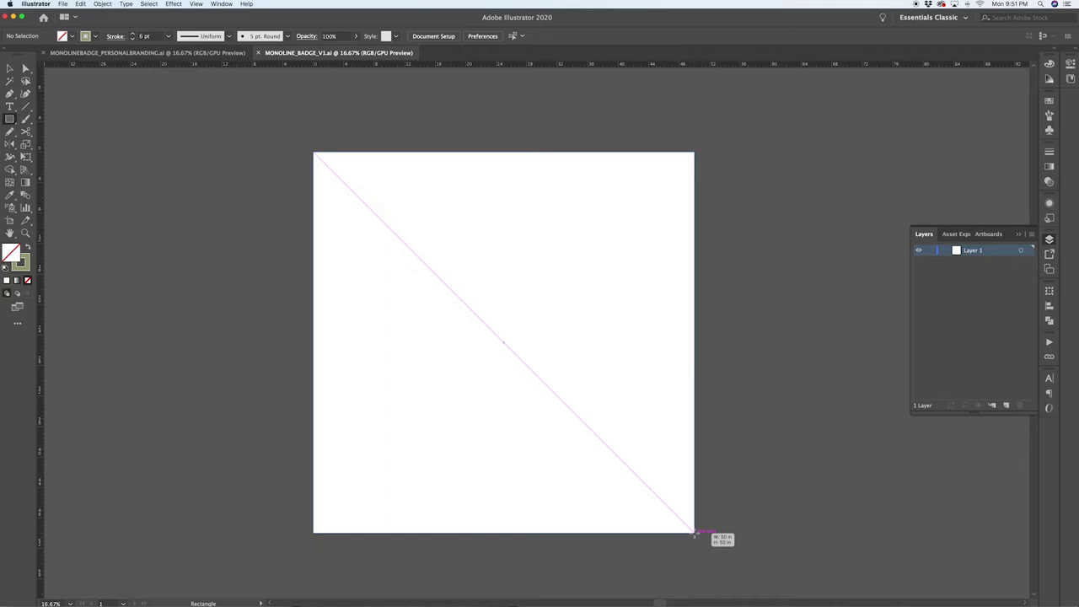
left_click_drag(695, 533, 695, 534)
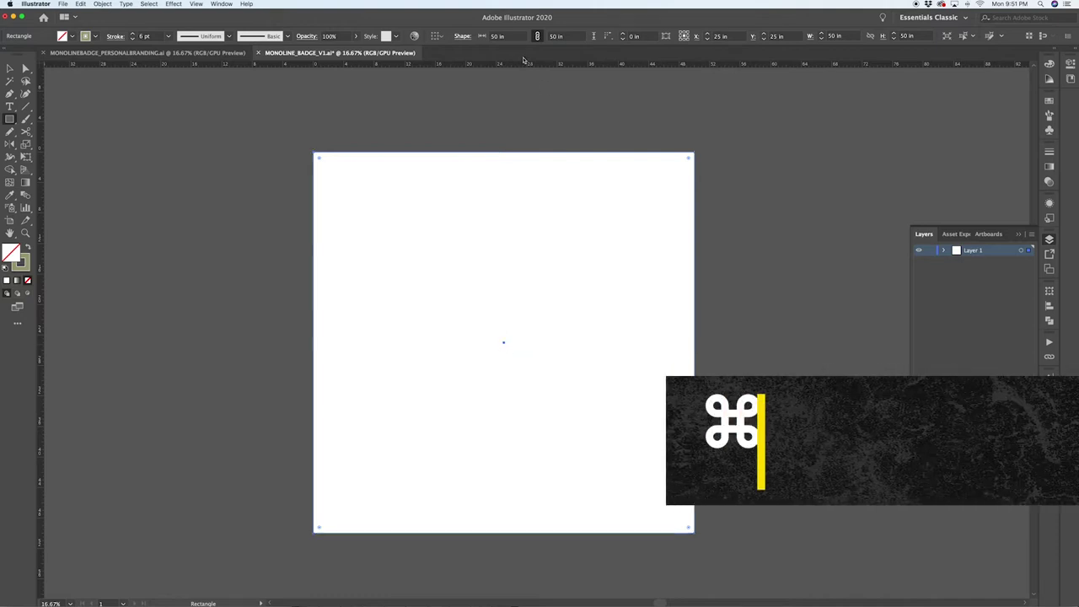
Step: Place a horizontal and a vertical ruler guide crossing at the rectangle's centre, and leave nothing selected
key("super+r")
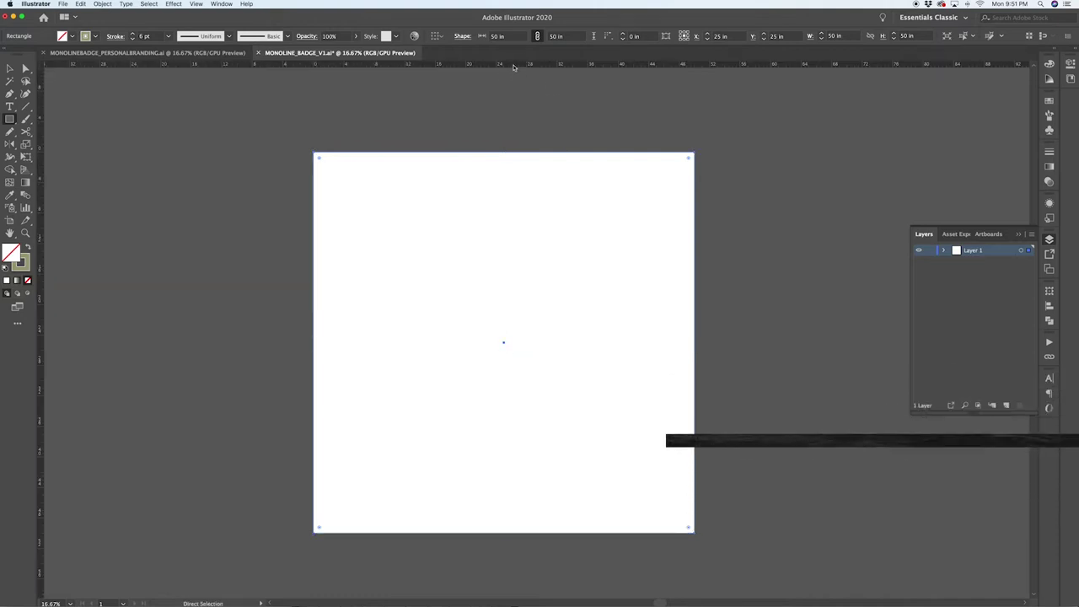
left_click_drag(514, 66, 503, 342)
left_click_drag(40, 333, 503, 342)
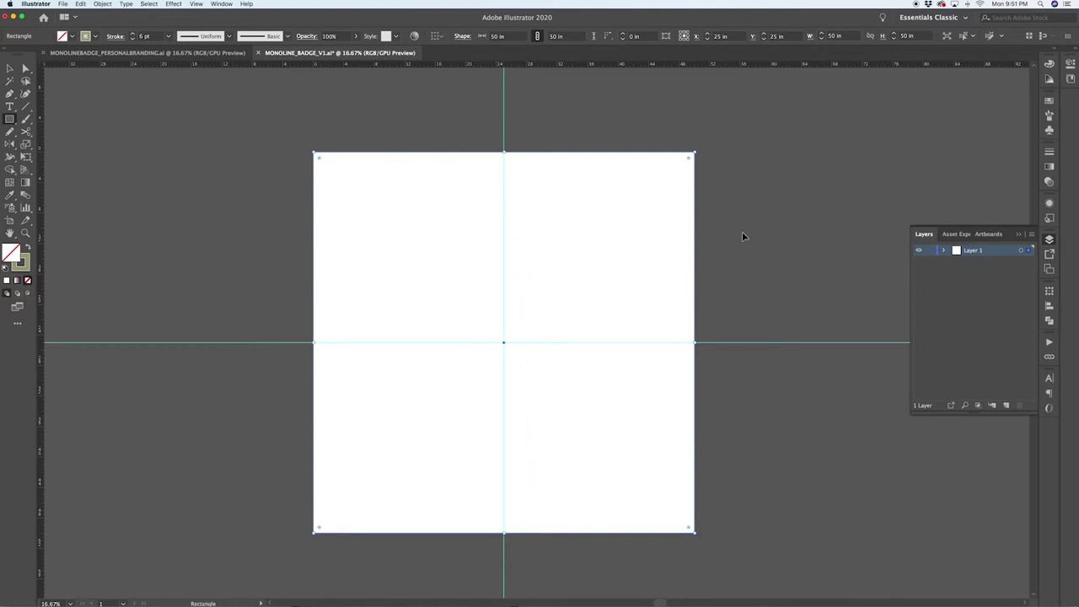
key("v")
left_click(651, 253)
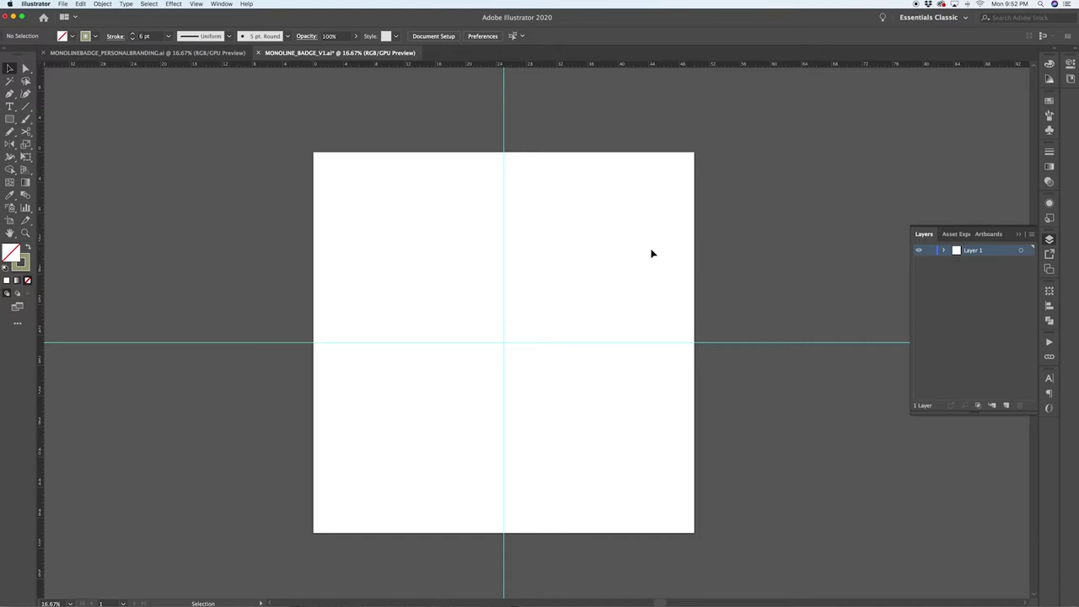
Step: Look over the badge designs in MONOLINEBADGE_PERSONALBRANDING.ai and return to MONOLINE_BADGE_V1.ai
left_click(179, 53)
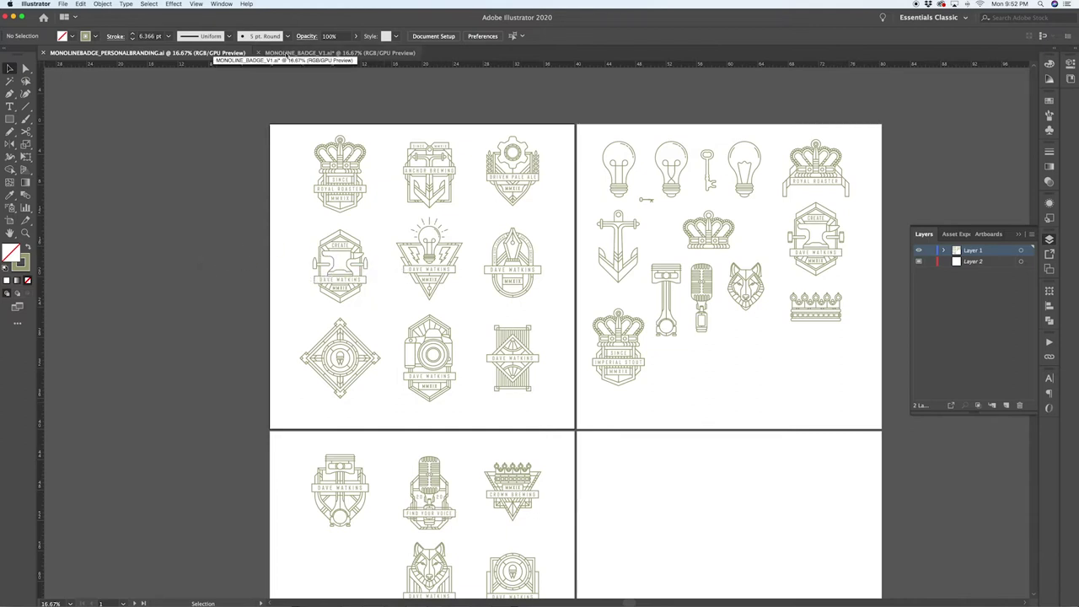
left_click(286, 54)
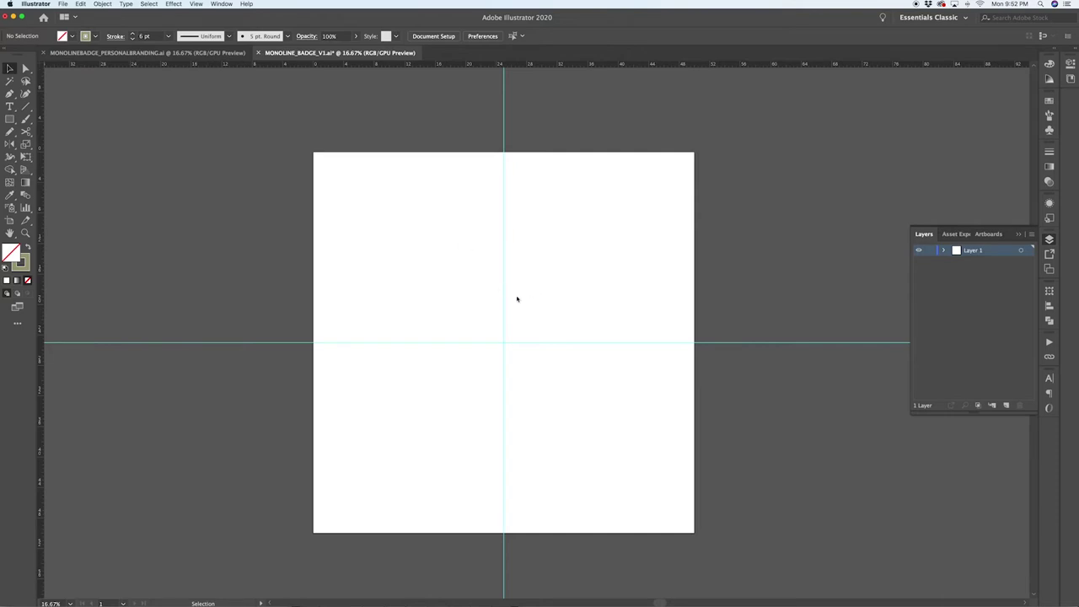
Step: Draw the left half of a flared base outline with the Pen tool, about 3.4 in wide and 5.7 in tall, with both ends on the vertical guide
scroll(484, 295, "up", 2)
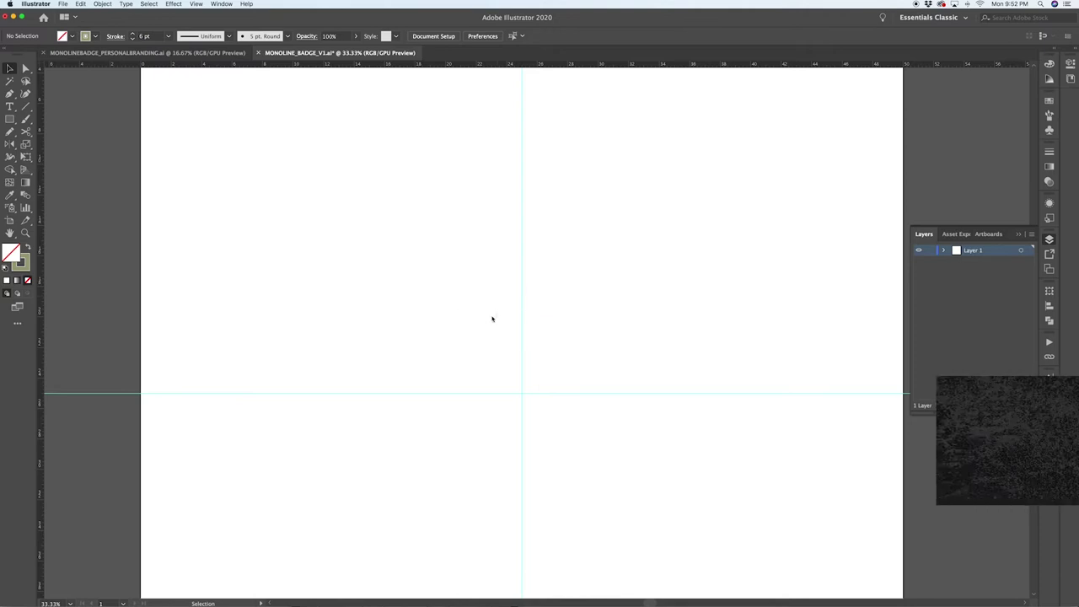
key("p")
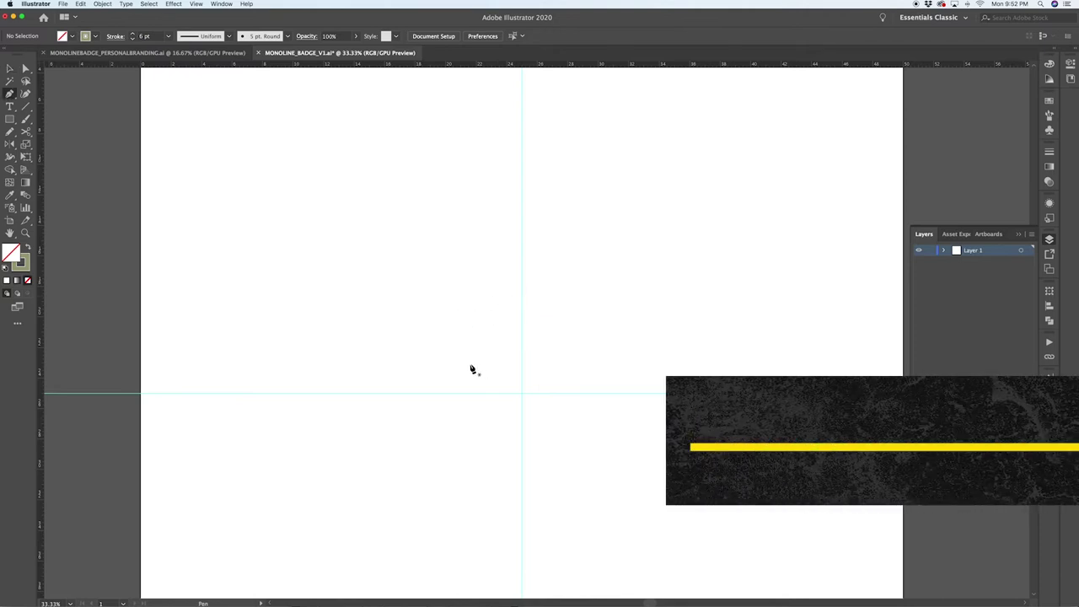
left_click_drag(469, 359, 470, 354)
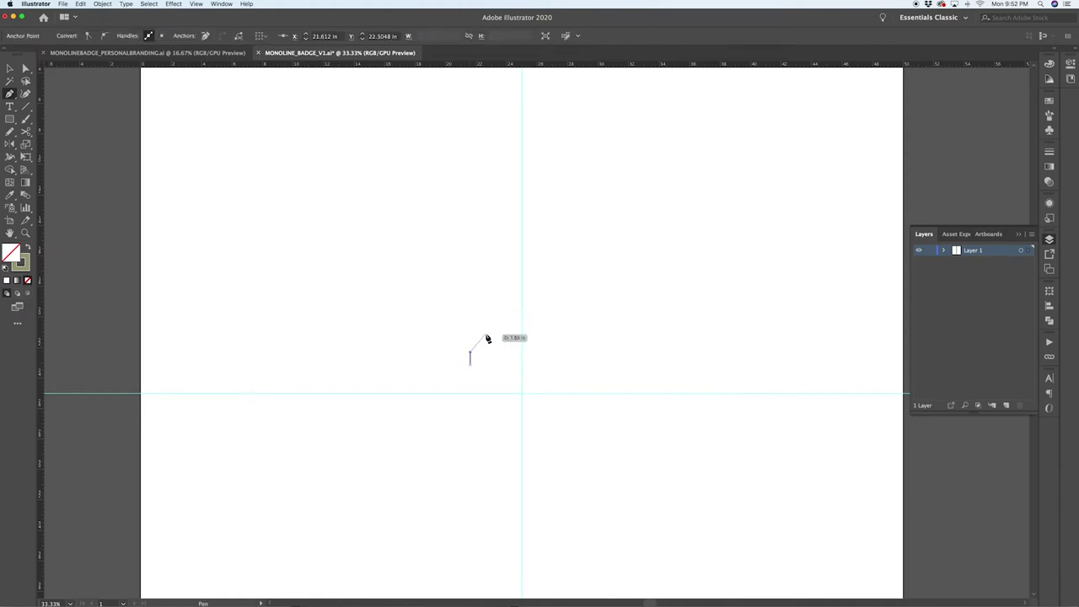
left_click(484, 337)
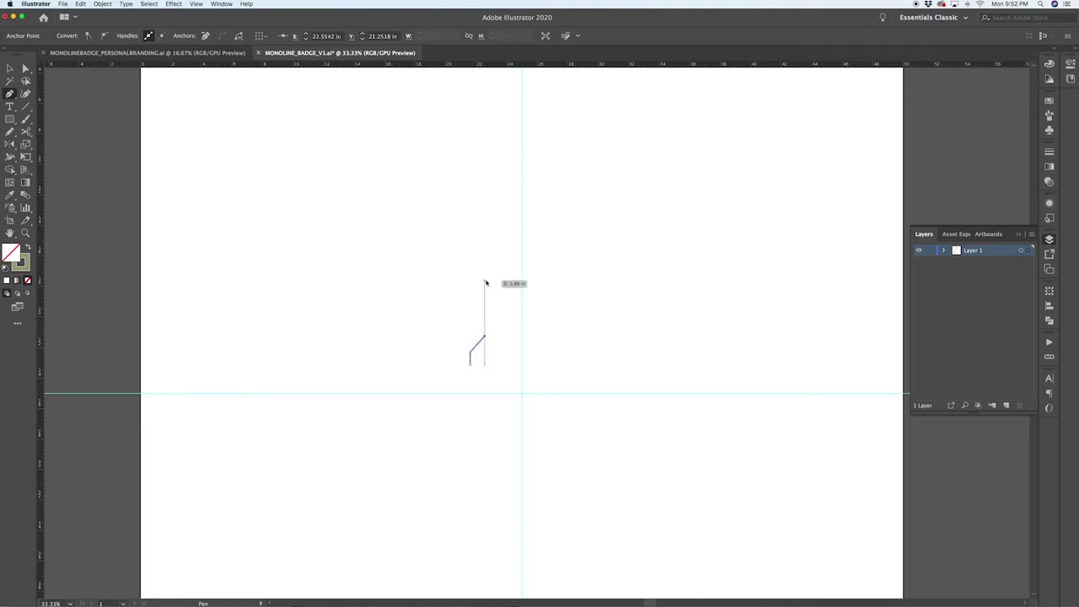
left_click_drag(484, 279, 507, 282)
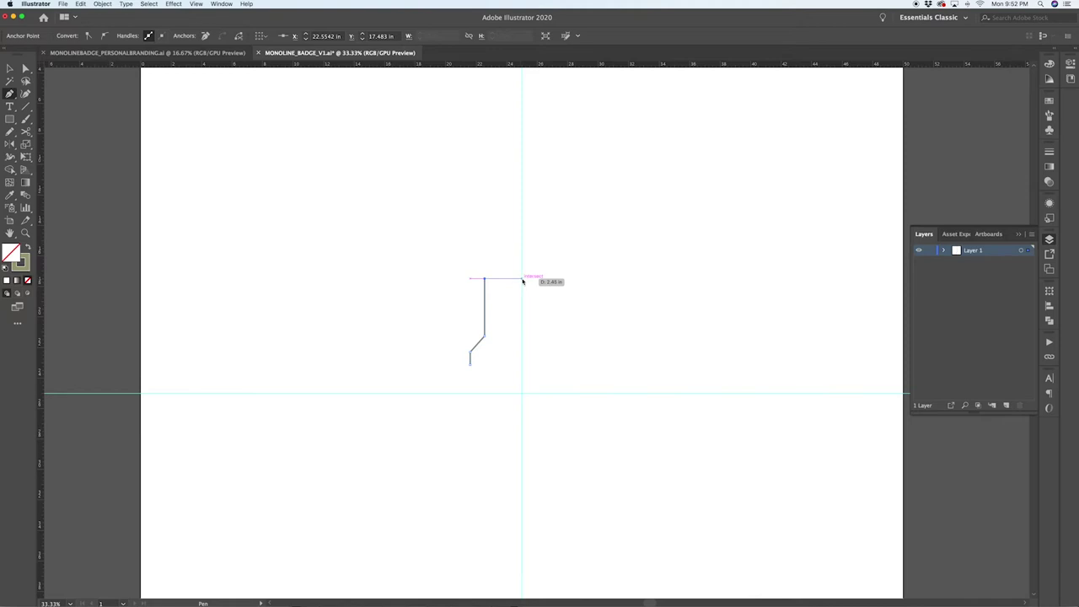
left_click(522, 279)
key("super+shift+a")
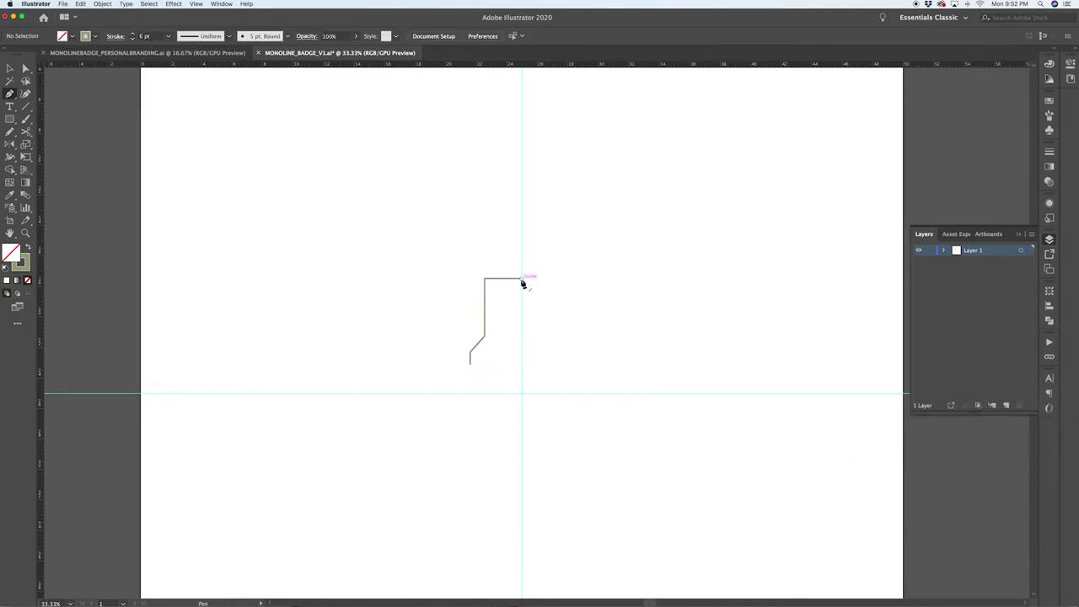
left_click(470, 365)
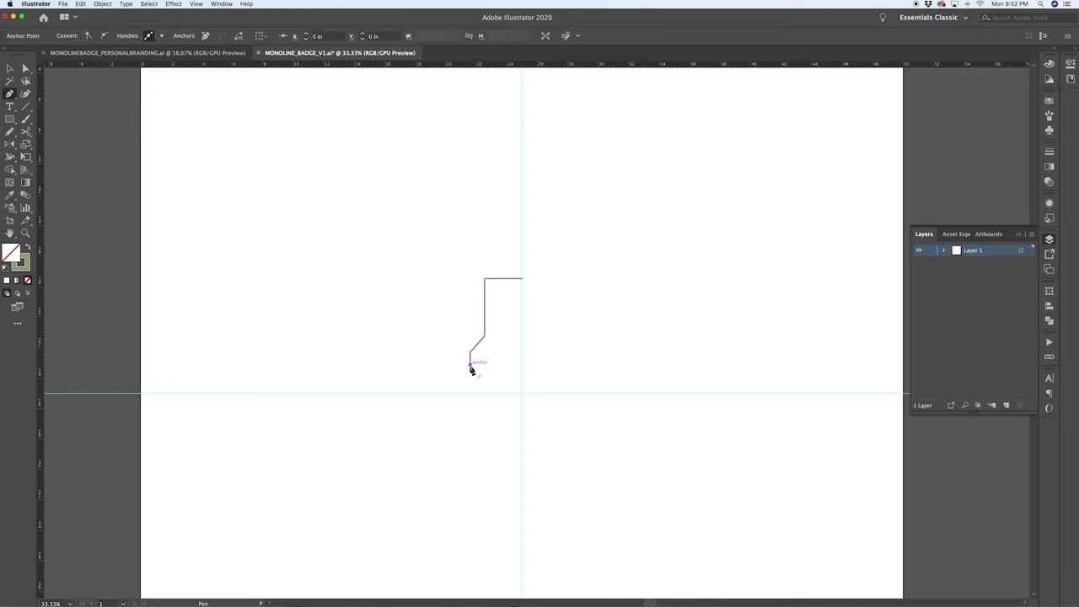
left_click(522, 366)
left_click(525, 372, "super")
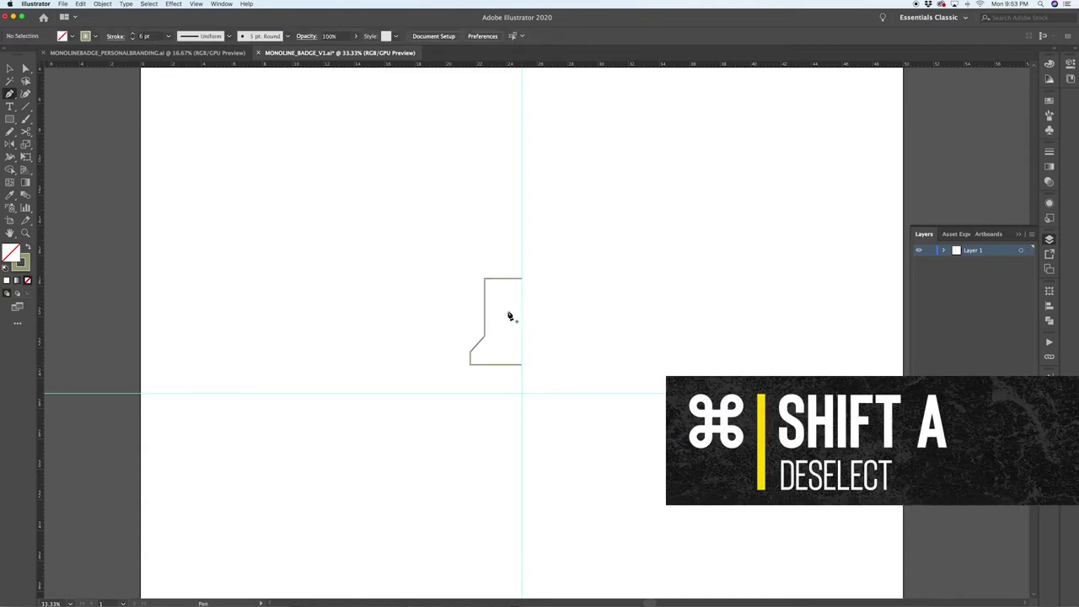
Step: Switch to Outline view at the half outline's top end on the vertical guide, with the Direct Selection tool ready
key("v")
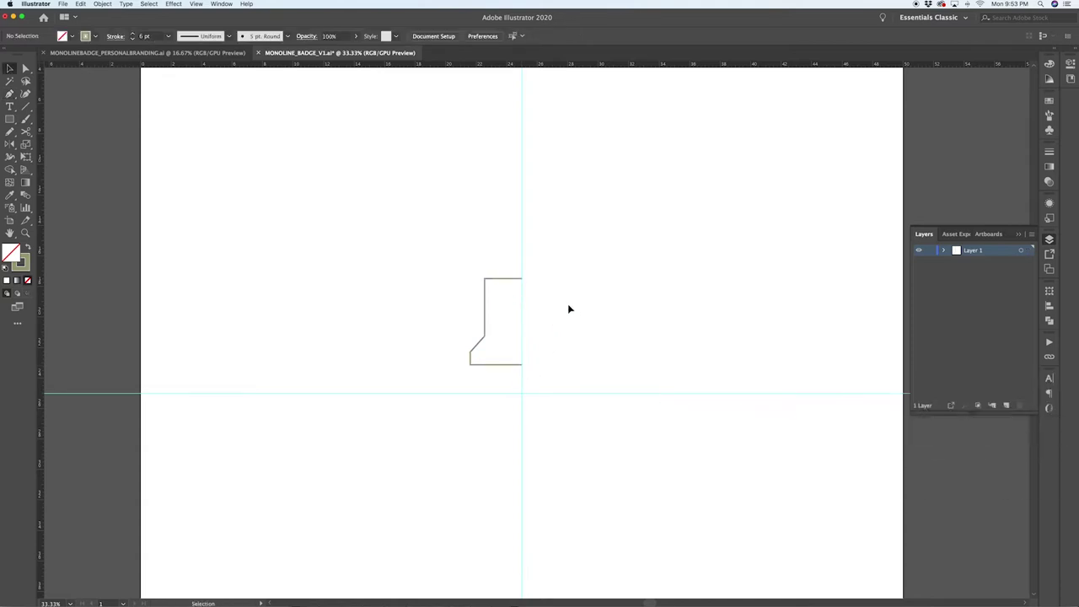
left_click_drag(511, 289, 540, 318)
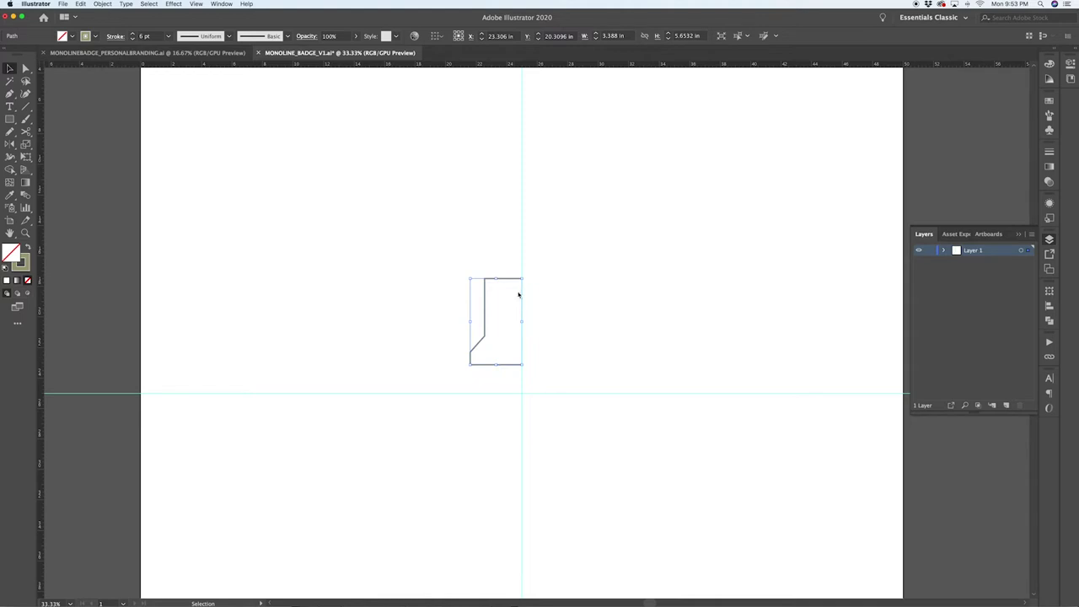
scroll(522, 279, "up", 8)
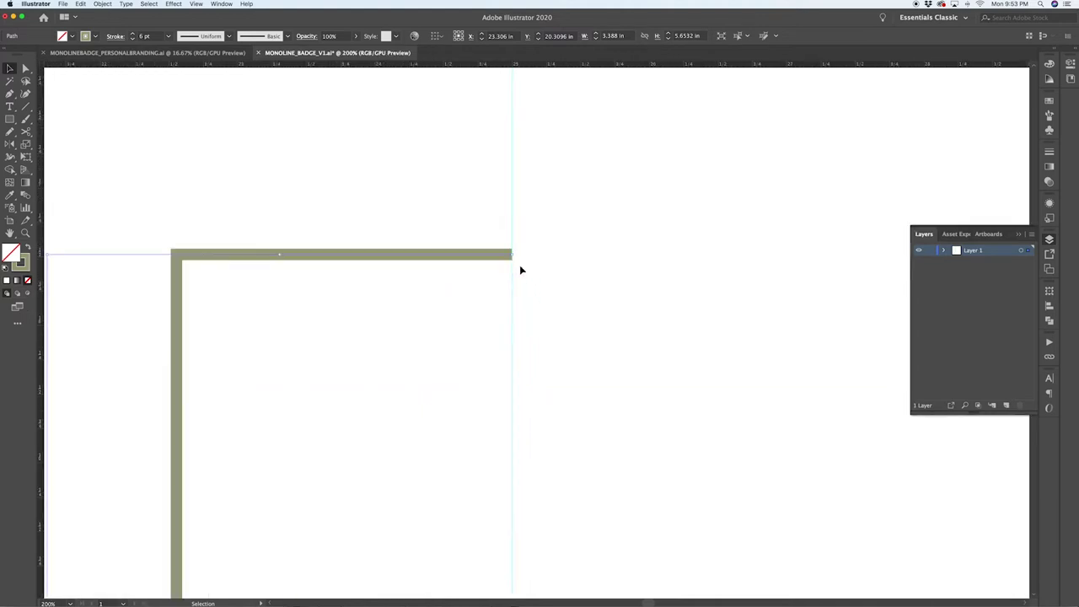
key("super+y")
key("super+shift+a")
key("a")
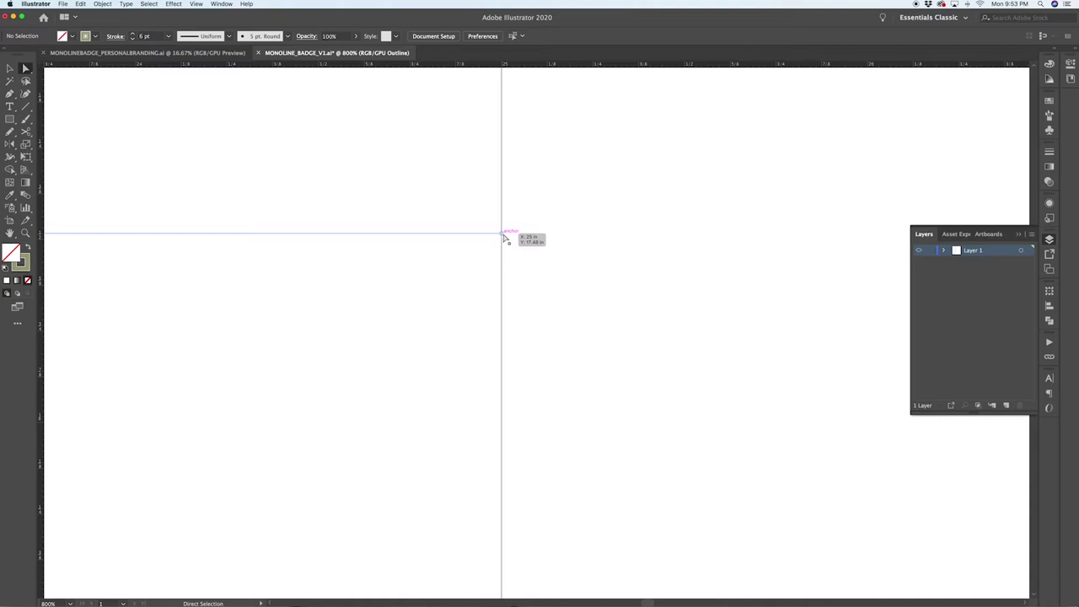
Step: Pull the top end anchor off the vertical guide and snap it back onto the guide
left_click_drag(503, 234, 489, 235)
left_click(573, 244)
left_click_drag(486, 234, 501, 233)
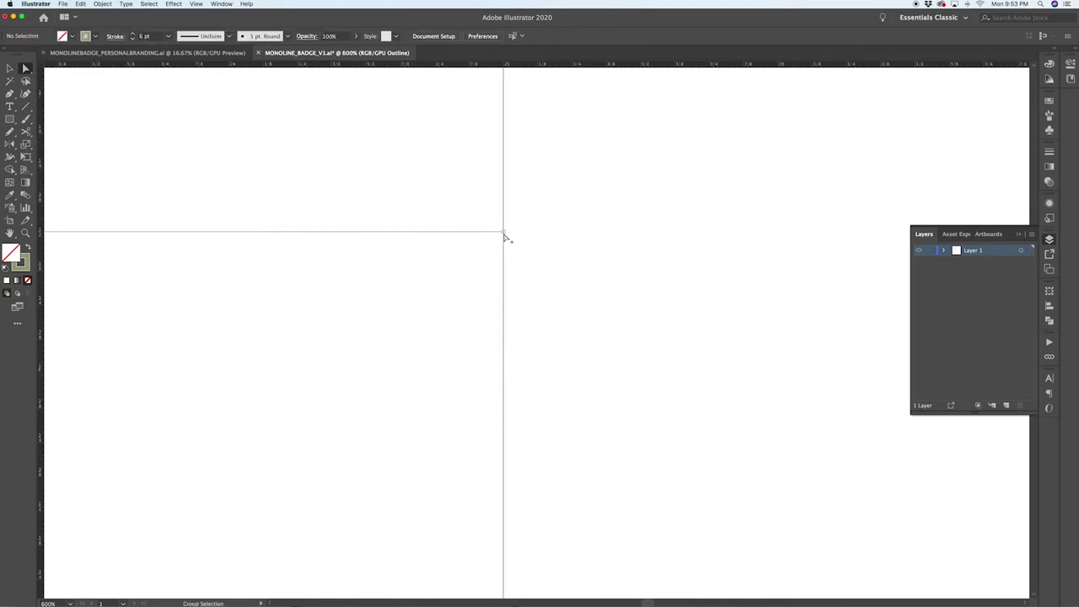
Step: Turn Smart Guides off and back on while checking the top end anchor against the vertical guide
scroll(504, 239, "down", 4)
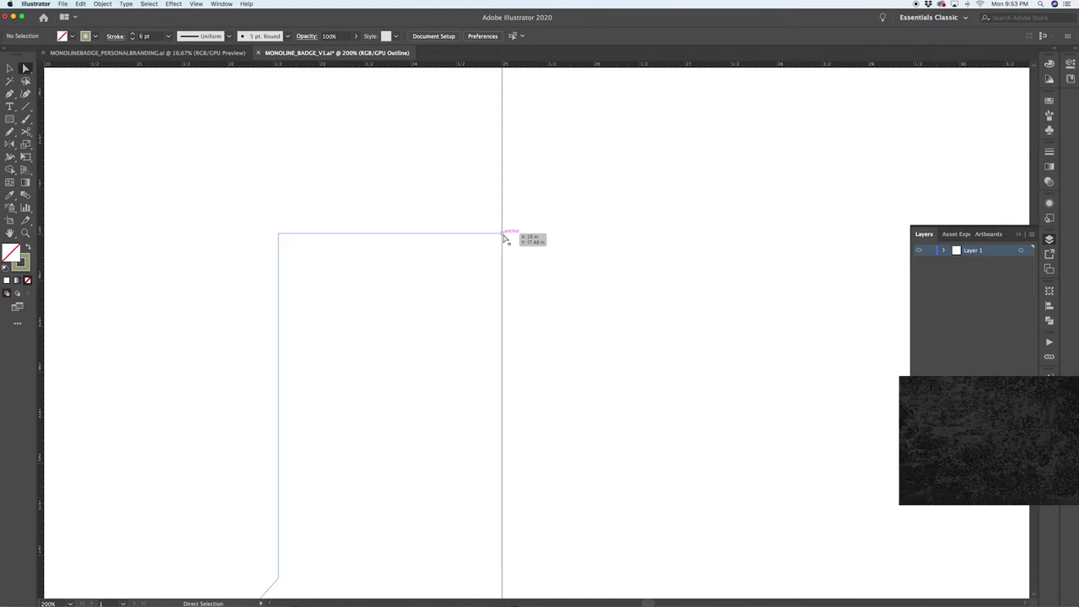
key("super+u")
key("super+u")
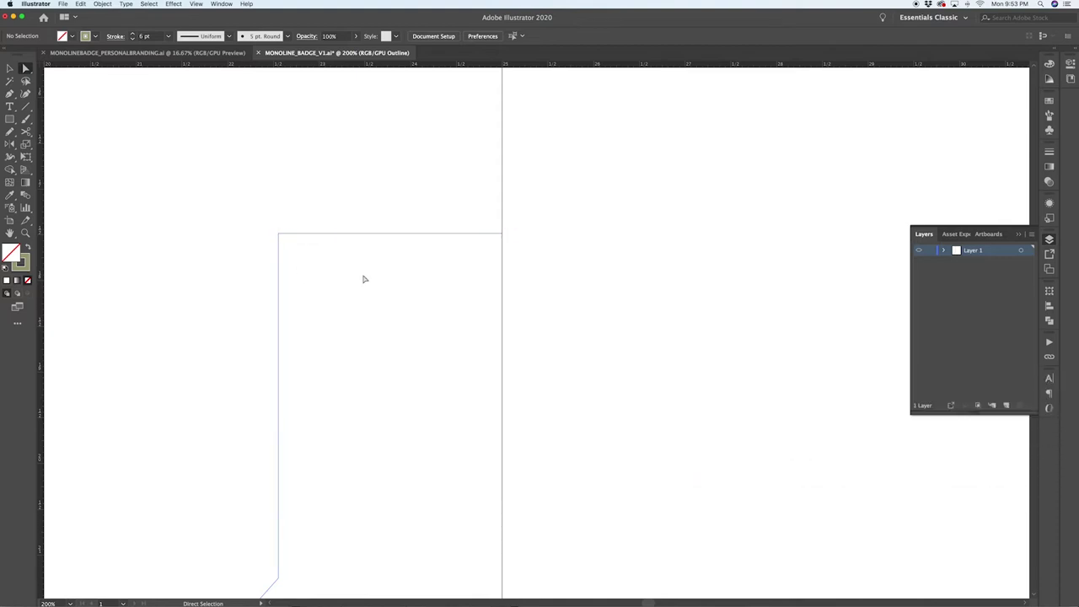
left_click(504, 236)
Step: Reflect a copy of the half outline across the vertical axis about its bottom end point on the guide, and deselect it
scroll(527, 291, "down", 4)
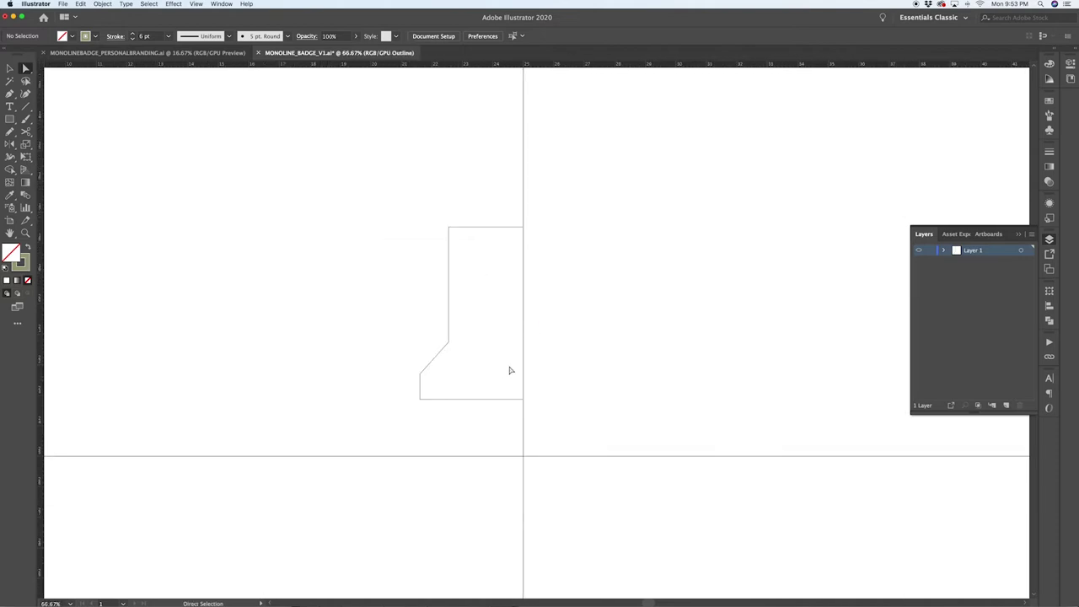
key("super+a")
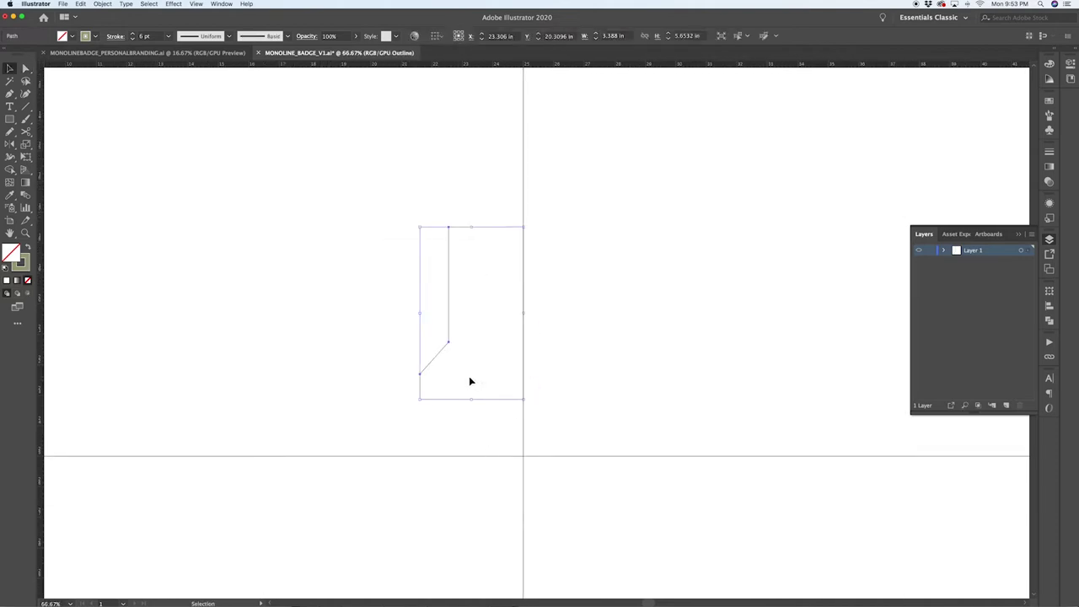
key("o")
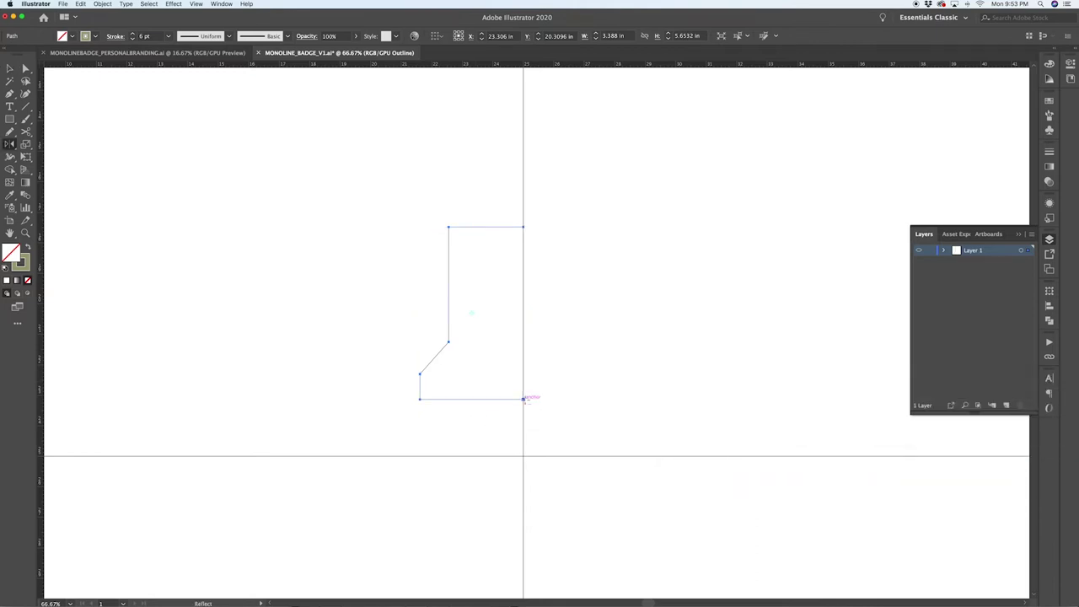
left_click(523, 399, "alt")
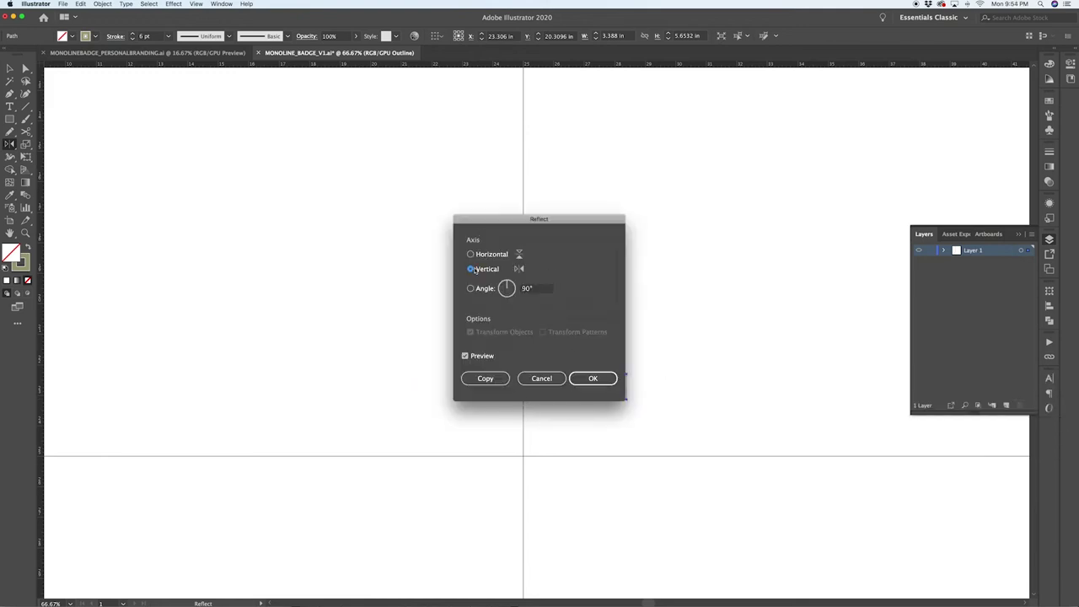
left_click(485, 383)
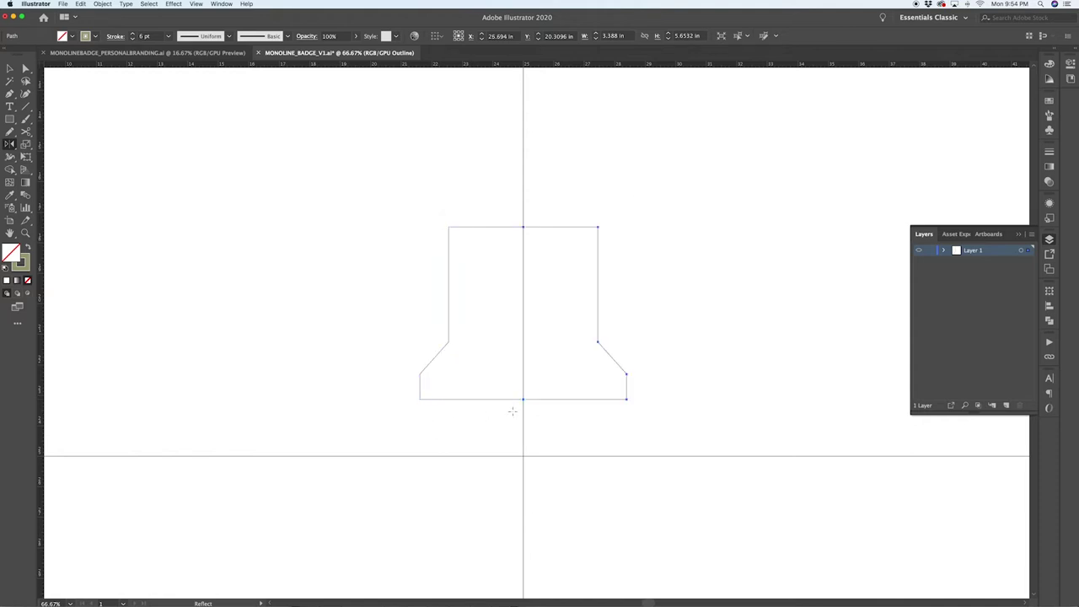
key("v")
left_click(645, 422)
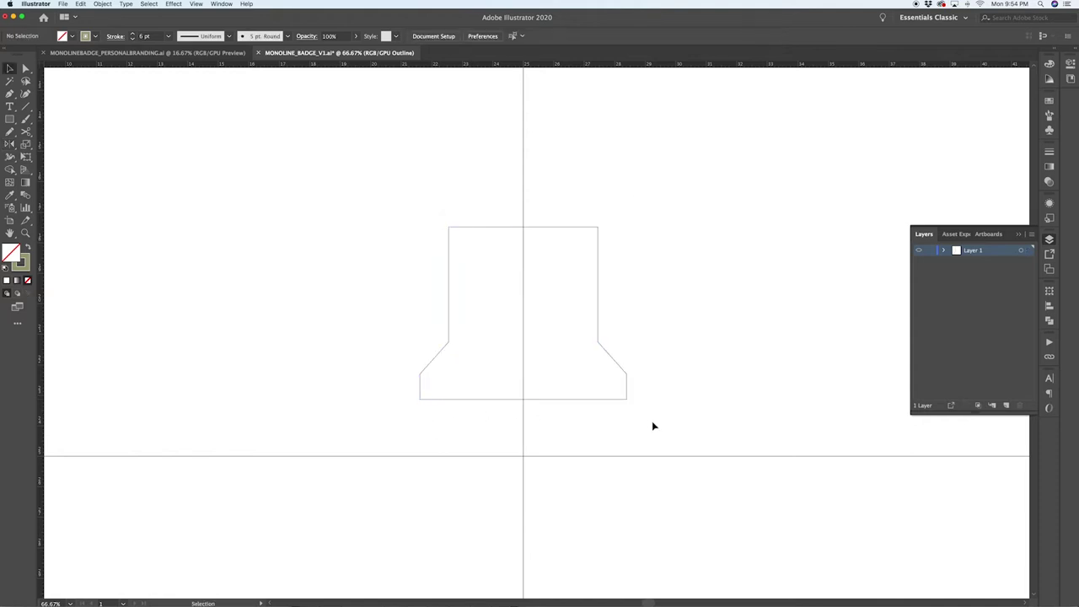
Step: Unite the two mirrored halves into one shape with Pathfinder and deselect it
left_click_drag(386, 242, 385, 210)
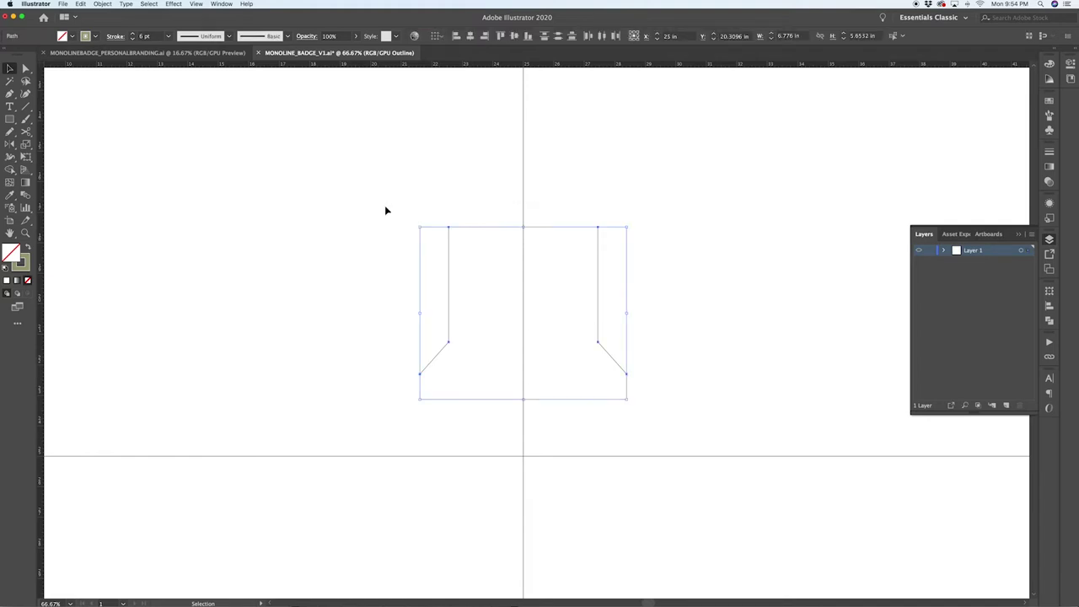
left_click(1048, 321)
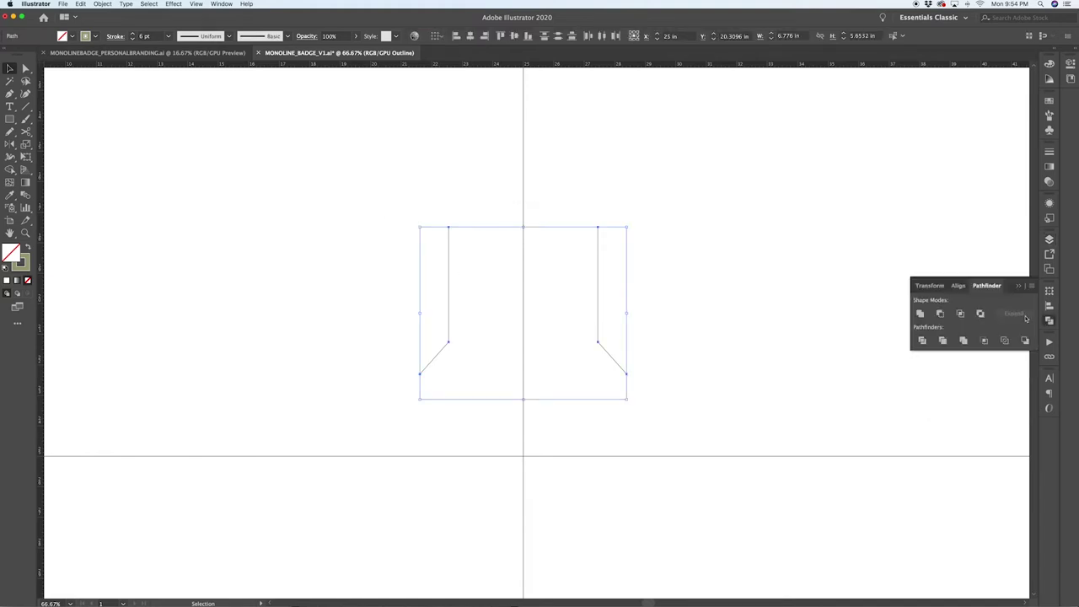
left_click(919, 314)
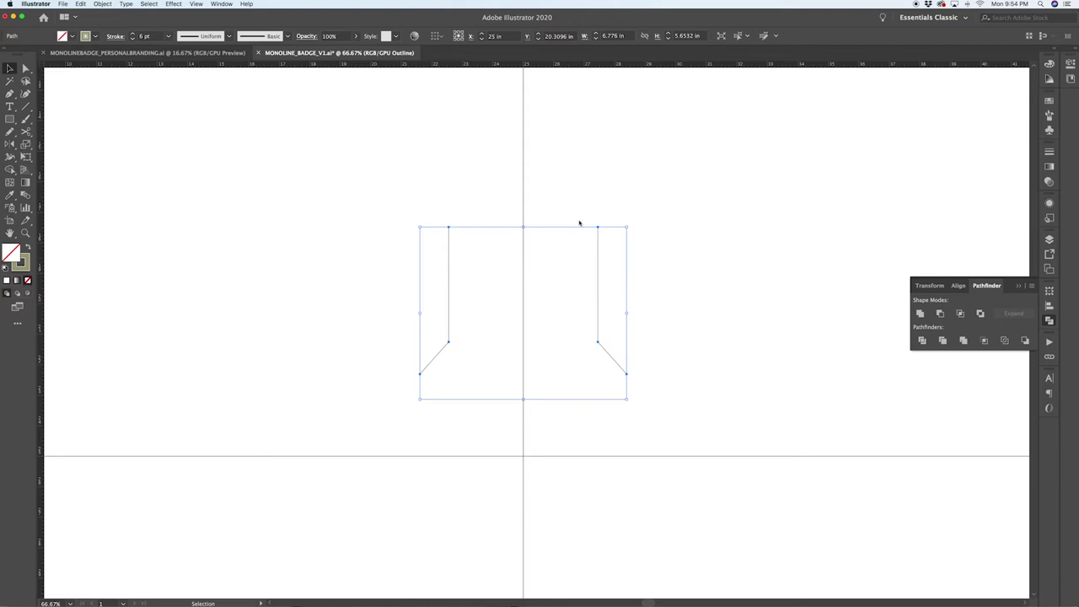
left_click(613, 191)
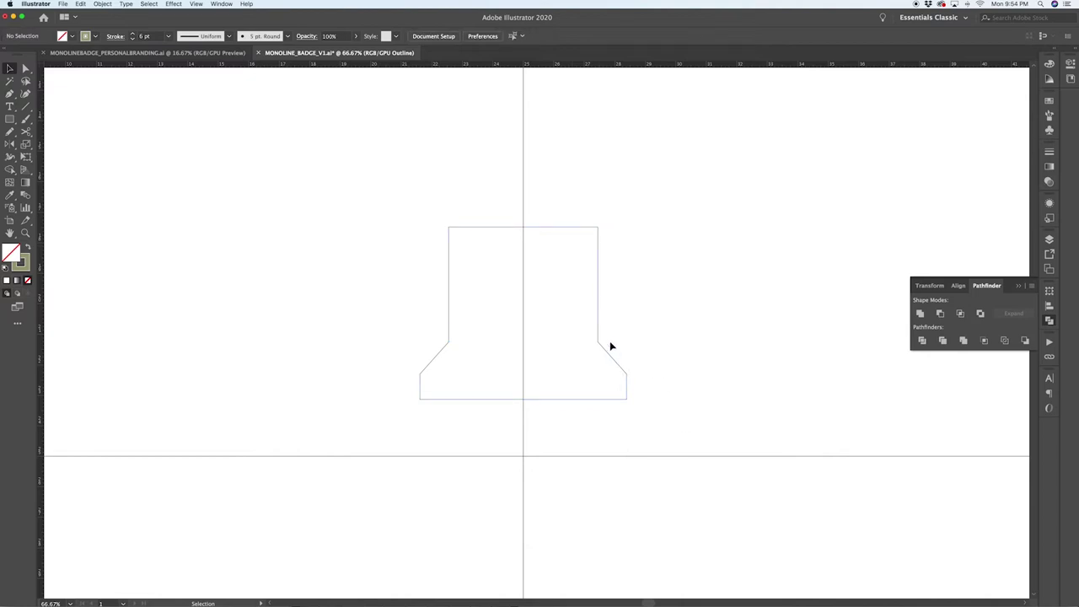
Step: Draw a rectangle about 5.06 × 1.11 in from the vertical guide leftward, overlapping the upper edge of the base shape
key("m")
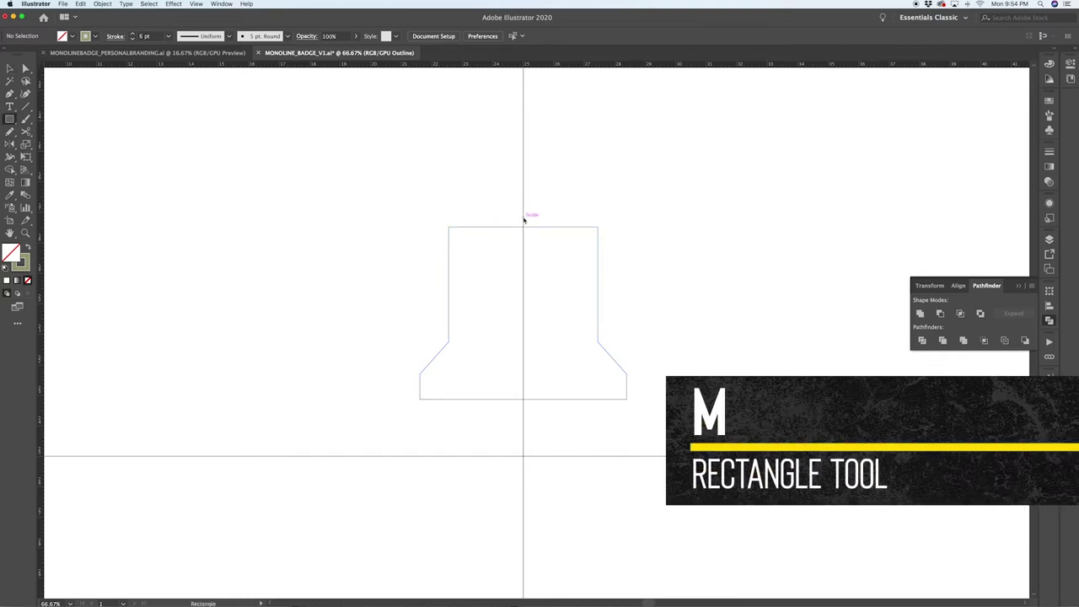
left_click_drag(523, 218, 368, 251)
left_click_drag(368, 250, 368, 250)
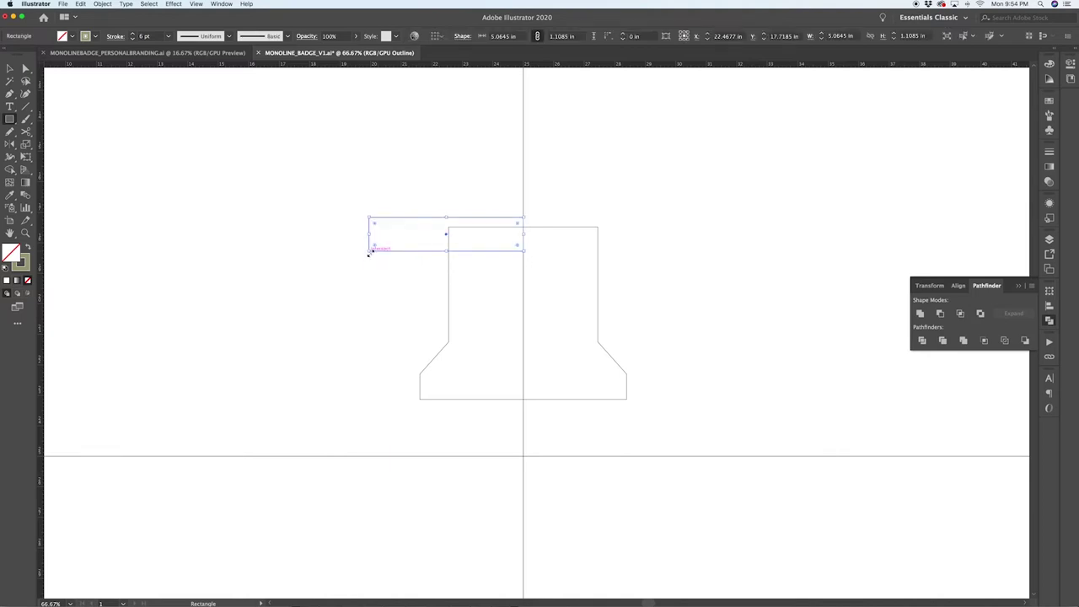
Step: Draw a rectangle about 3.39 × 1.88 in from the first rectangle's top corner on the vertical guide rightward, and deselect it
key("super+shift+a")
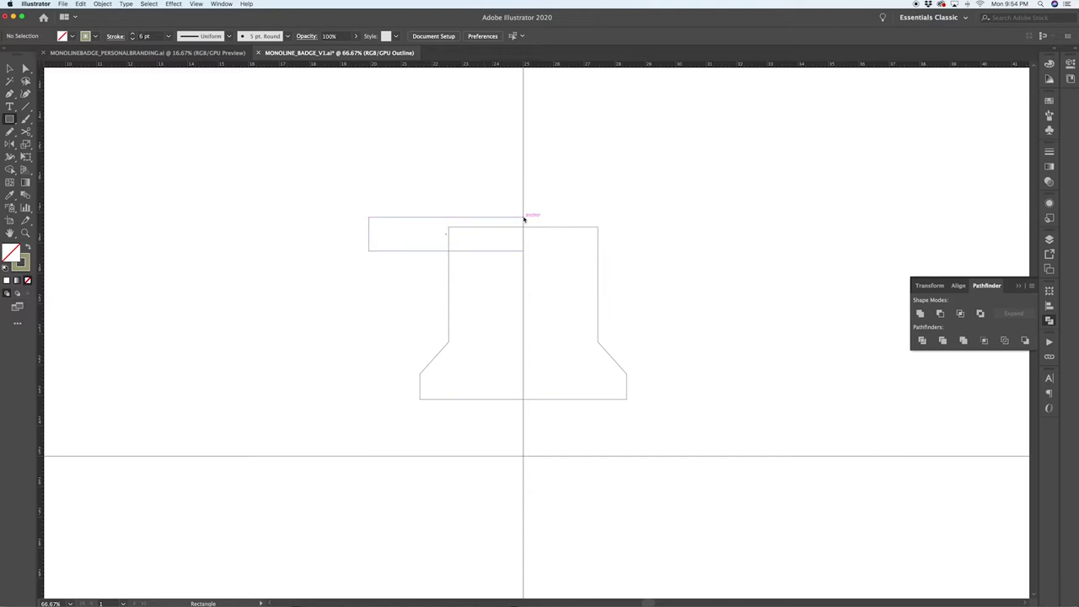
left_click_drag(524, 219, 625, 274)
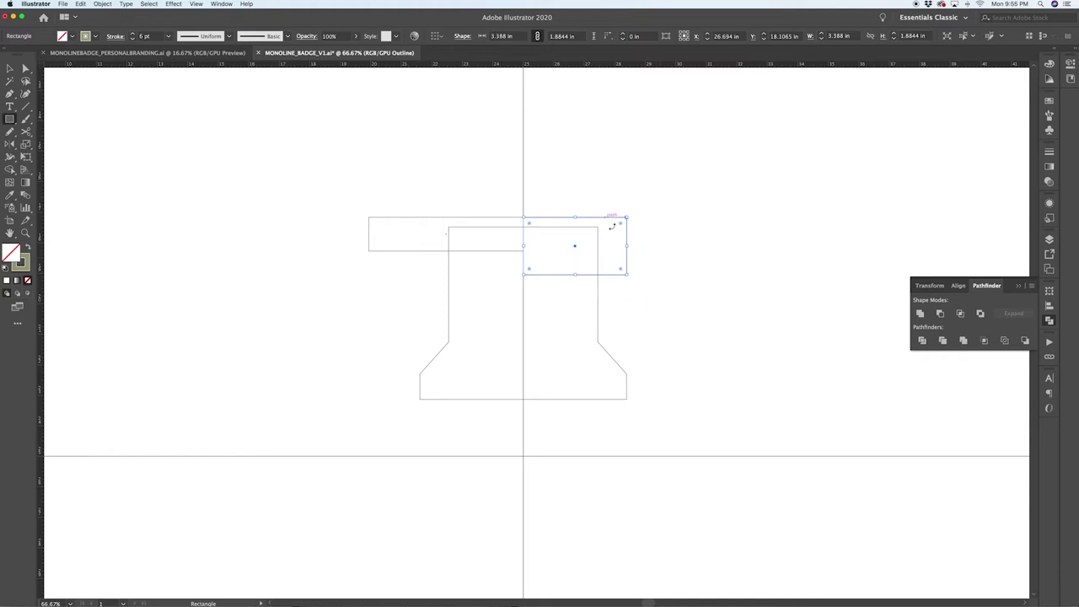
key("super+shift+a")
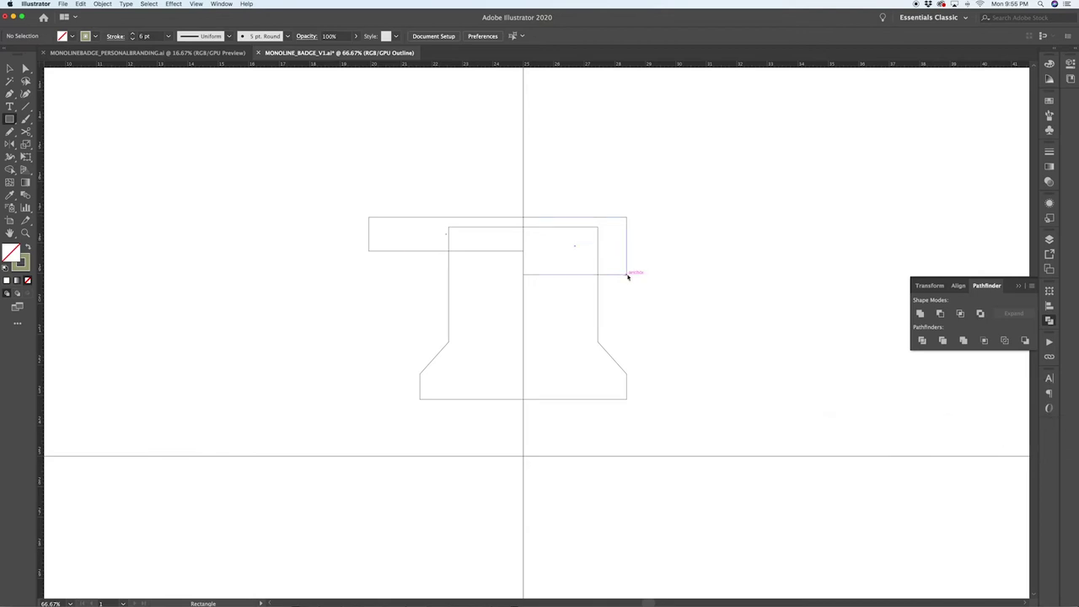
Step: Add a narrow rectangle and a shorter one about 2.40 × 1.39 in outward from the right rectangle, sharing its bottom edge
left_click_drag(626, 273, 645, 225)
left_click_drag(644, 274, 717, 232)
key("v")
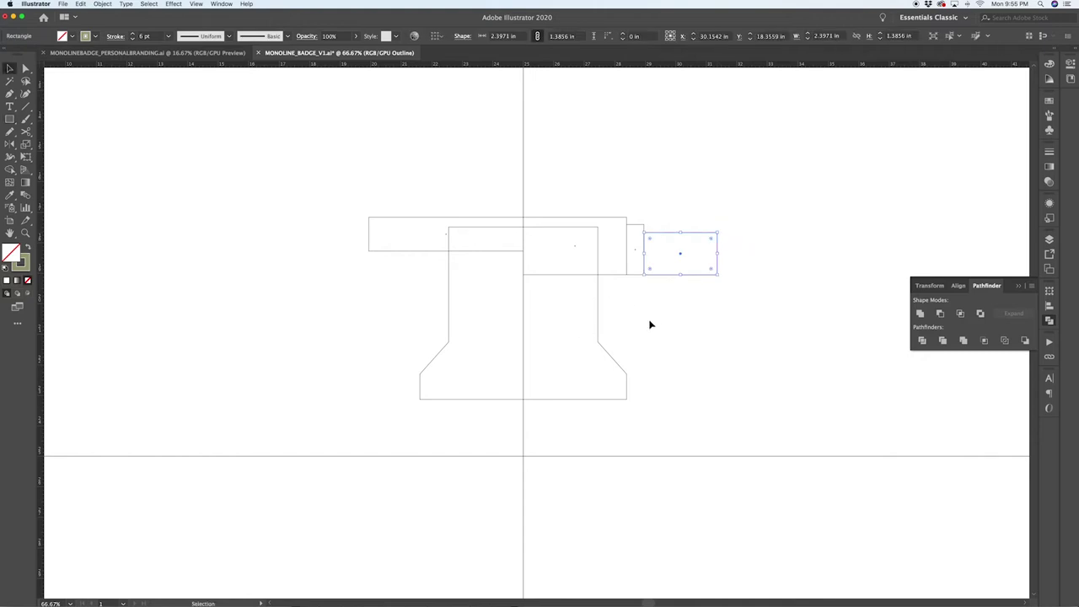
left_click(665, 301)
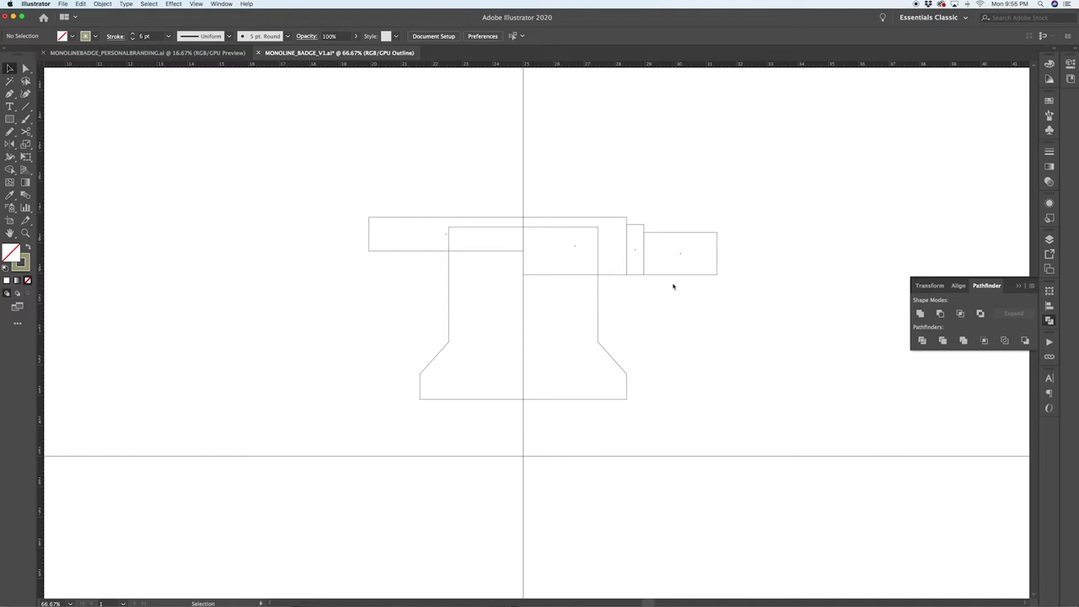
Step: Group the base shape and all four rectangles, and deselect the group
key("a")
left_click(8, 69)
left_click(717, 237)
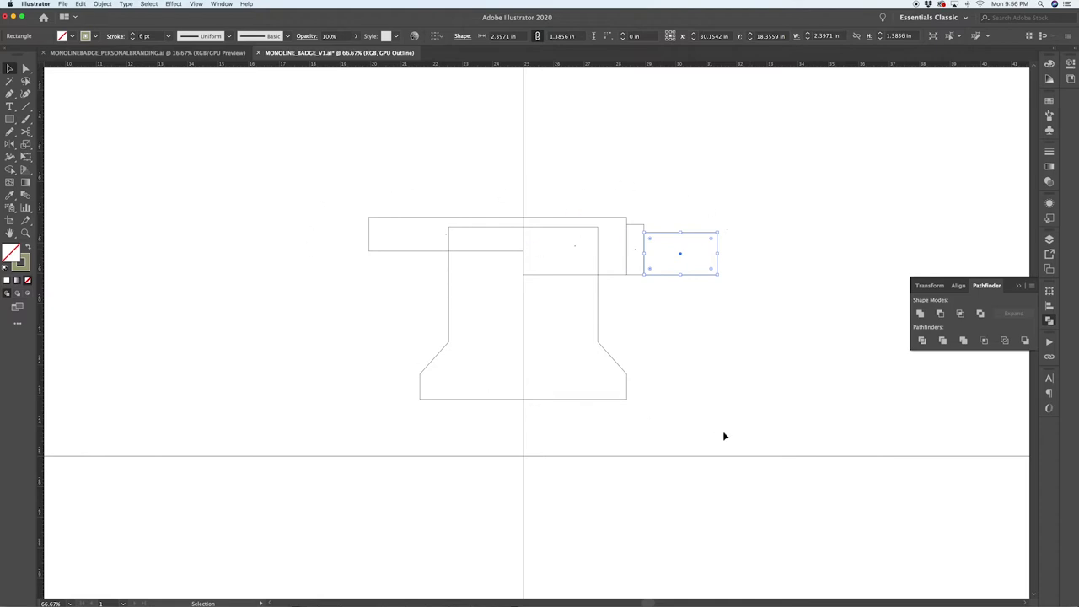
left_click_drag(698, 408, 323, 198)
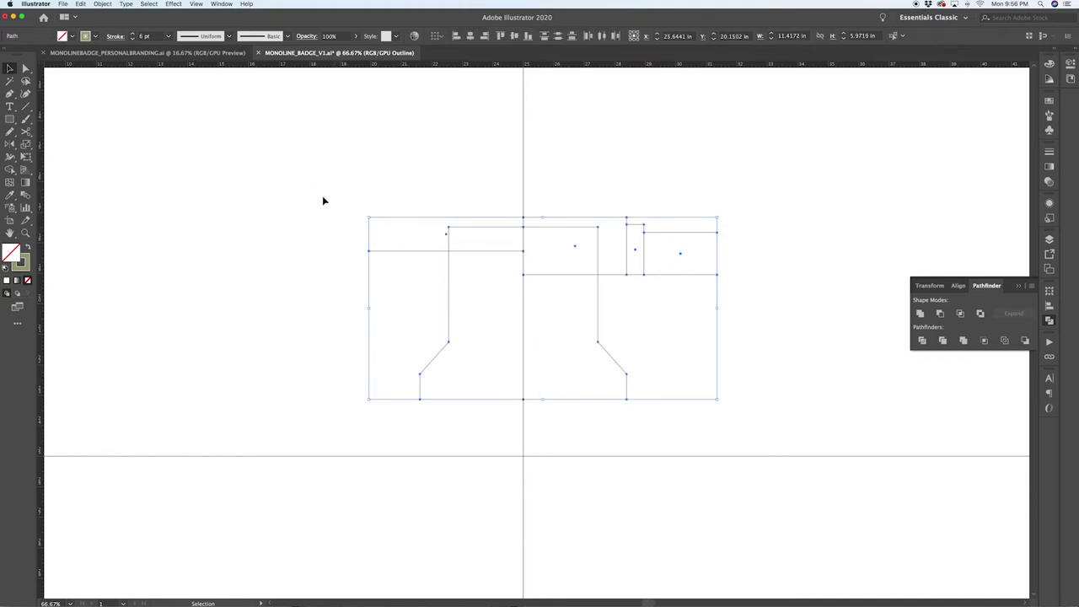
left_click(754, 286)
left_click(696, 234)
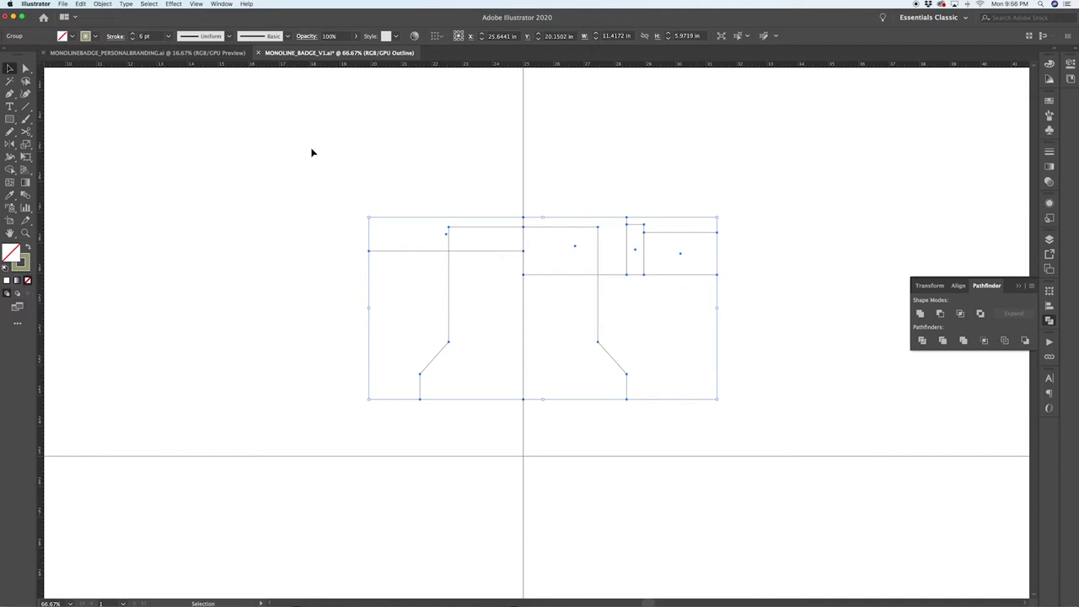
left_click(94, 117)
Step: Select only the upper outer corner anchor of the grouped end rectangle with Direct Selection, and deselect it
key("a")
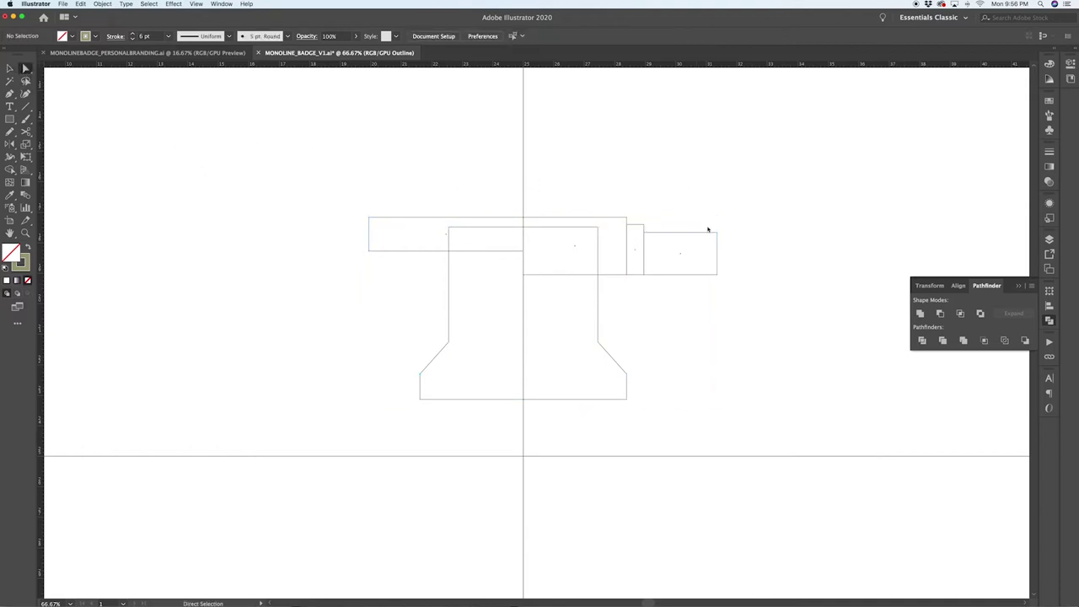
left_click(716, 233)
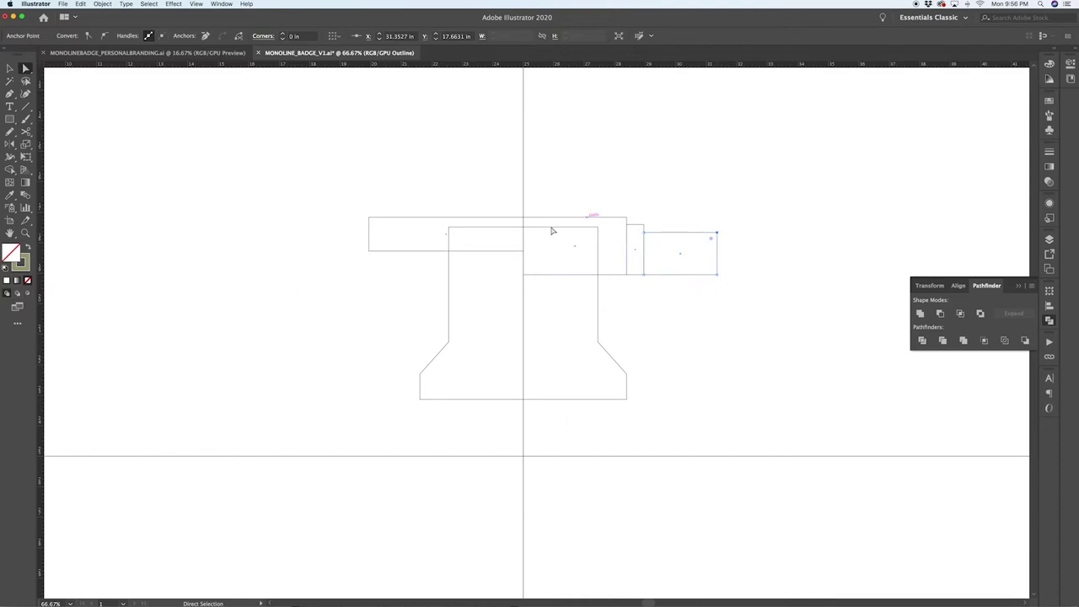
left_click(598, 202)
Step: Ungroup the base shape and rectangles, and deselect them
key("v")
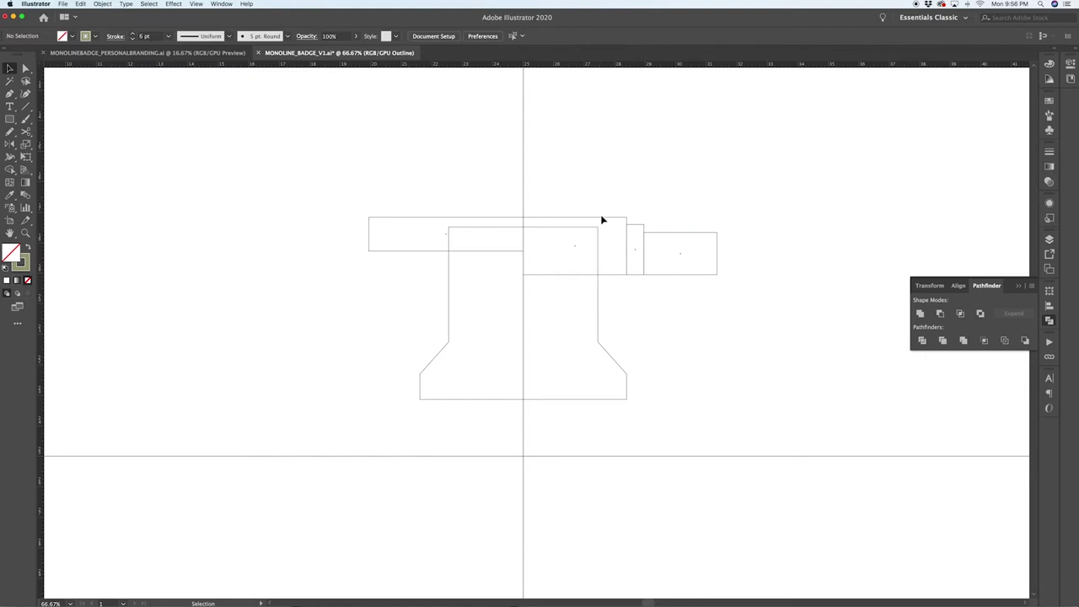
left_click(604, 218)
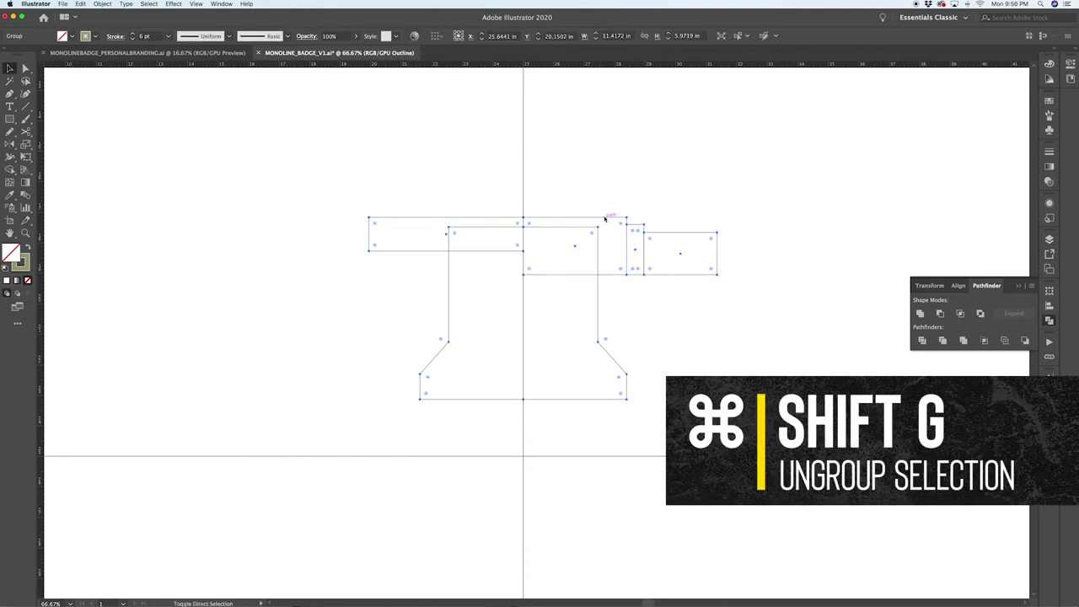
key("super+shift+g")
left_click(654, 206)
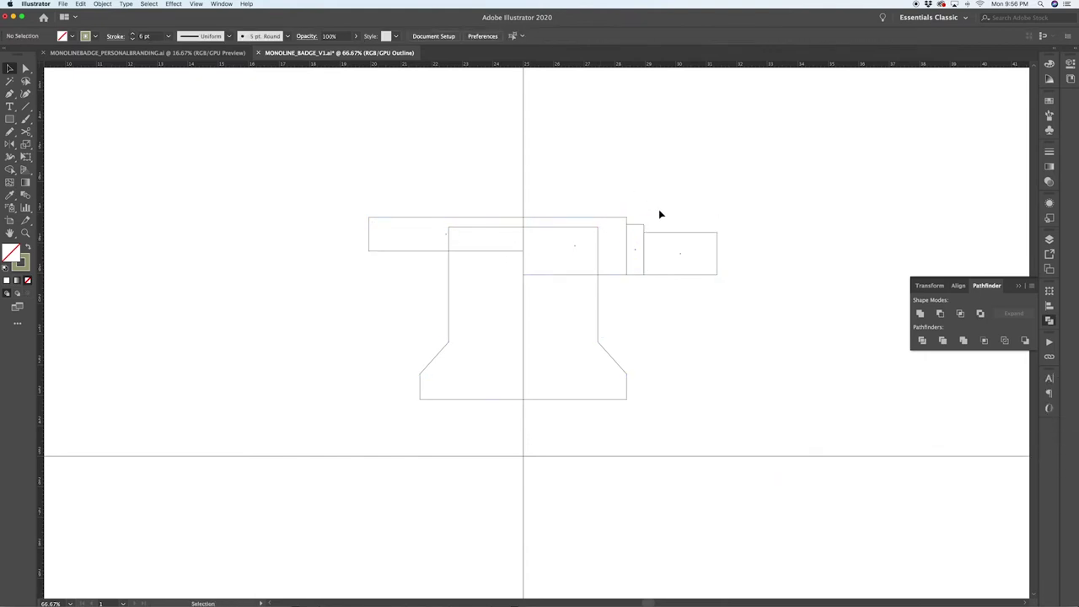
Step: Move the end rectangle's lower outer corner anchor horizontally inward by about 1.26 in to slant its outer edge
key("a")
left_click(718, 275)
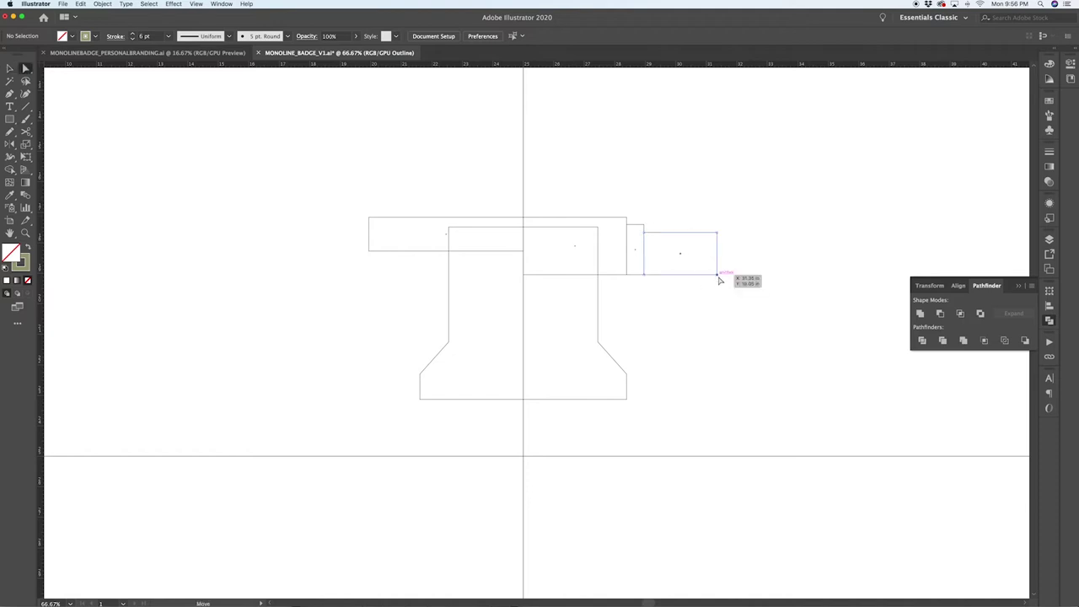
left_click_drag(719, 278, 678, 278)
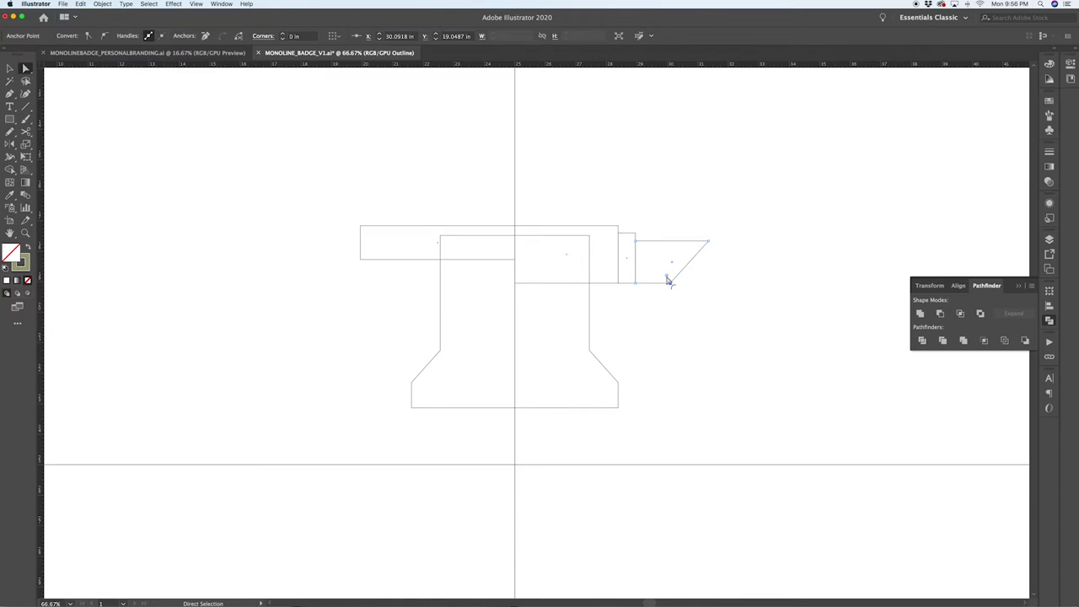
Step: Round the lower corner of the slanted end shape to a radius of about 2.22 in
left_click(668, 282)
left_click_drag(668, 280, 620, 192)
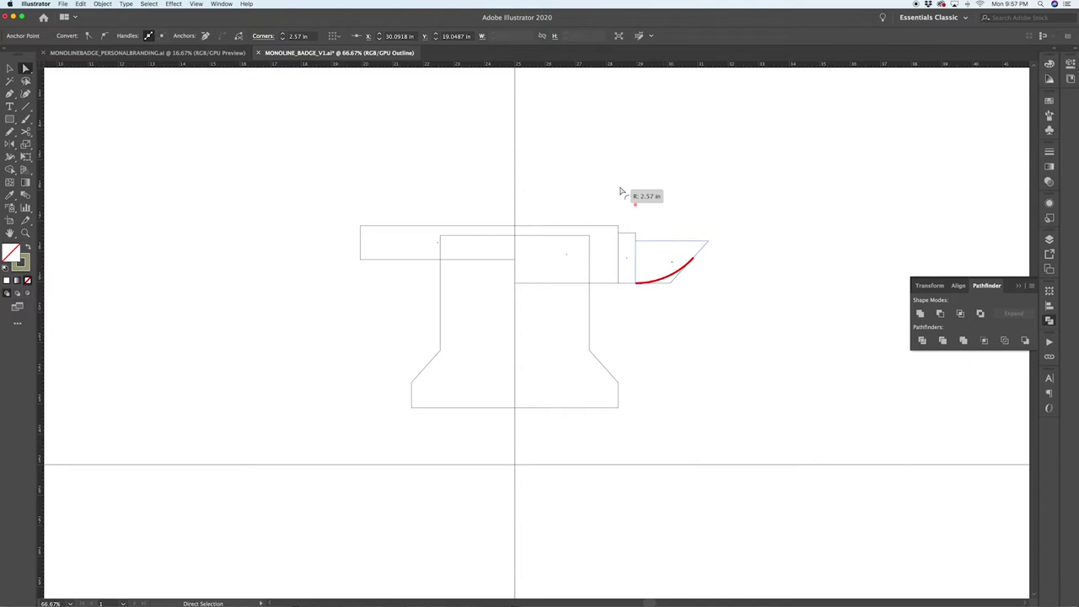
mouse_move(620, 191)
left_mouse_down()
mouse_move(641, 226)
mouse_move(613, 179)
left_mouse_up()
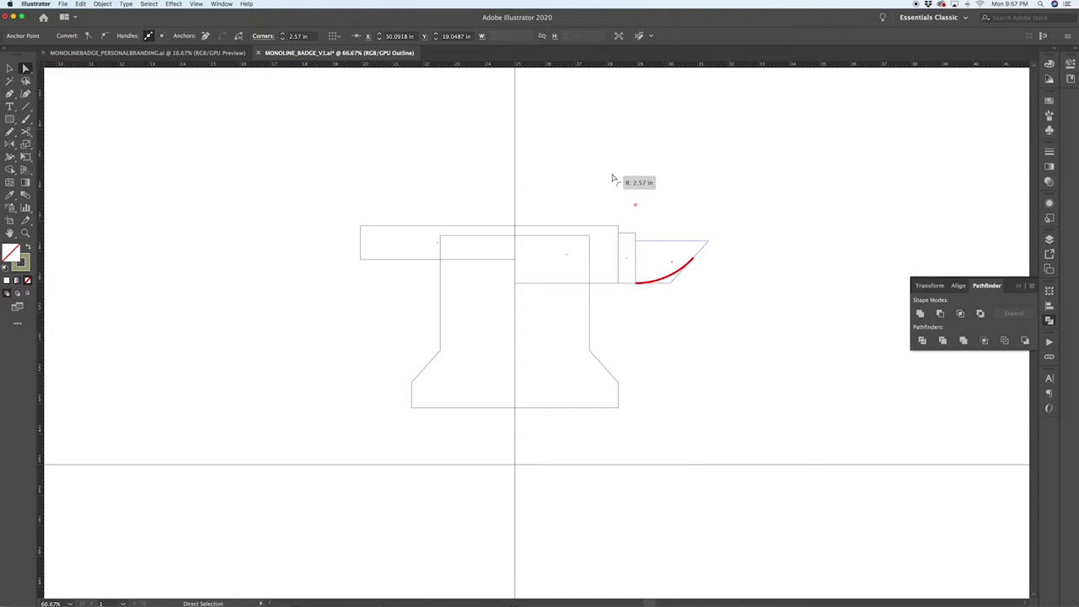
left_click_drag(613, 178, 640, 220)
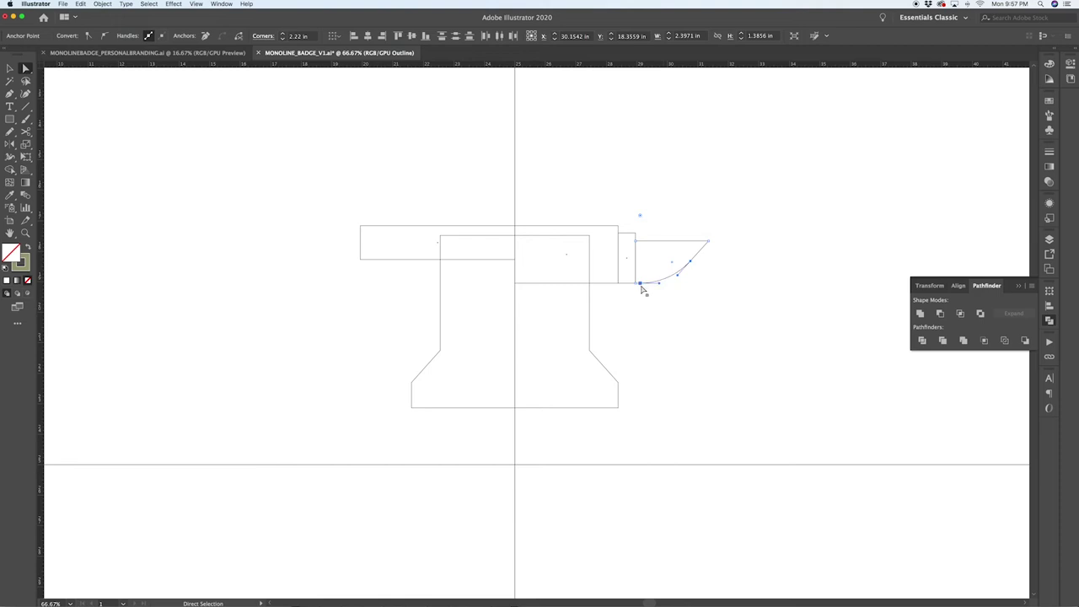
left_click_drag(640, 289, 645, 286)
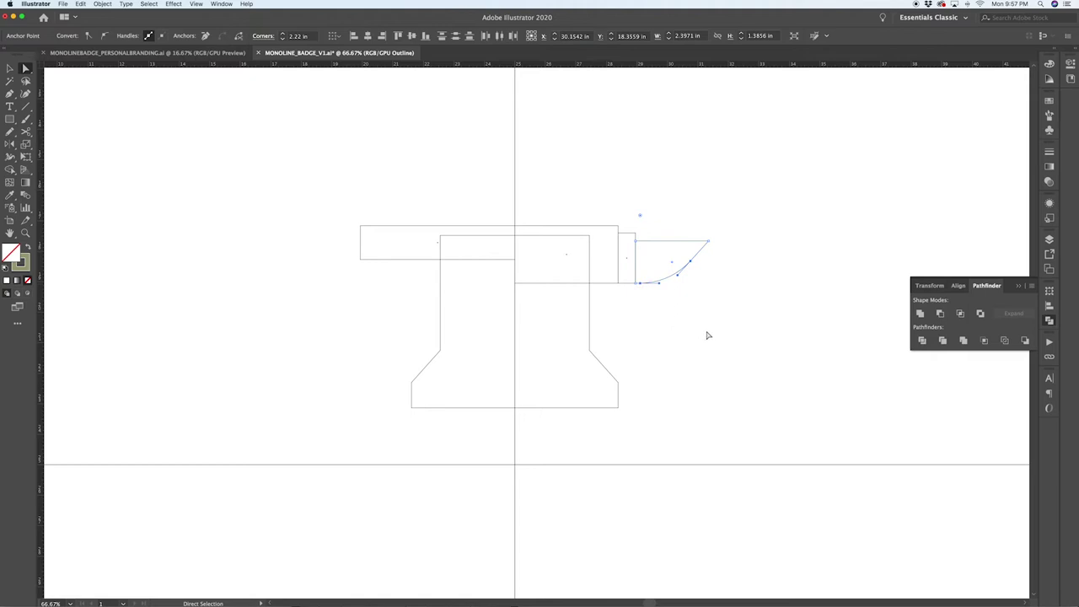
Step: Slightly round the pointed upper tip of the end shape, deselect it and return to Preview mode
left_click(707, 241)
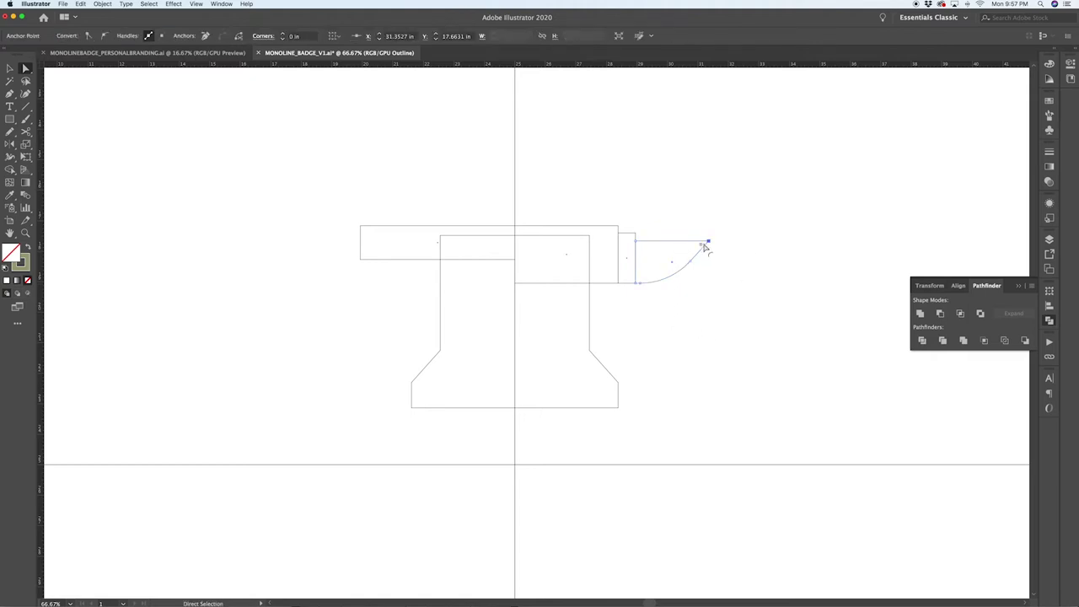
left_click_drag(706, 241, 699, 244)
key("v")
left_click(732, 270)
key("super+y")
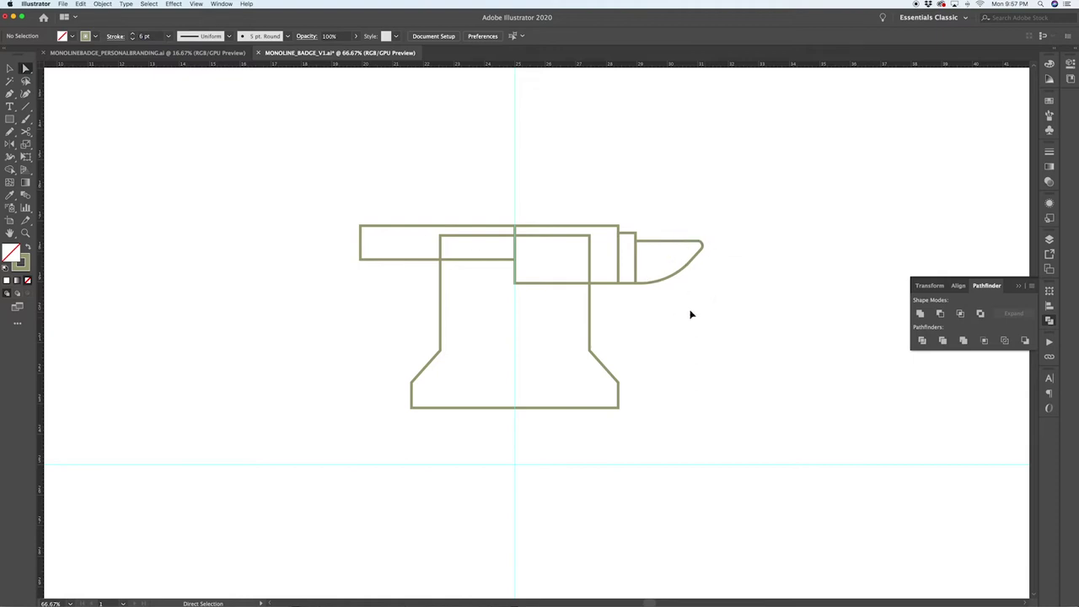
Step: Look over the finished badges in MONOLINEBADGE_PERSONALBRANDING.ai and return to MONOLINE_BADGE_V1.ai
key("v")
left_click(143, 52)
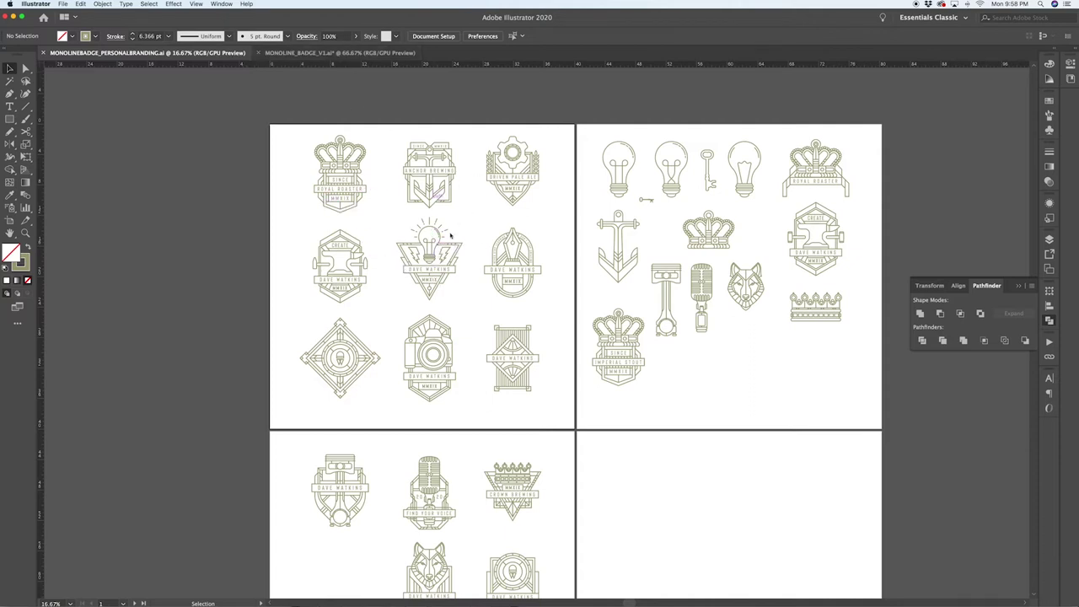
left_click(290, 52)
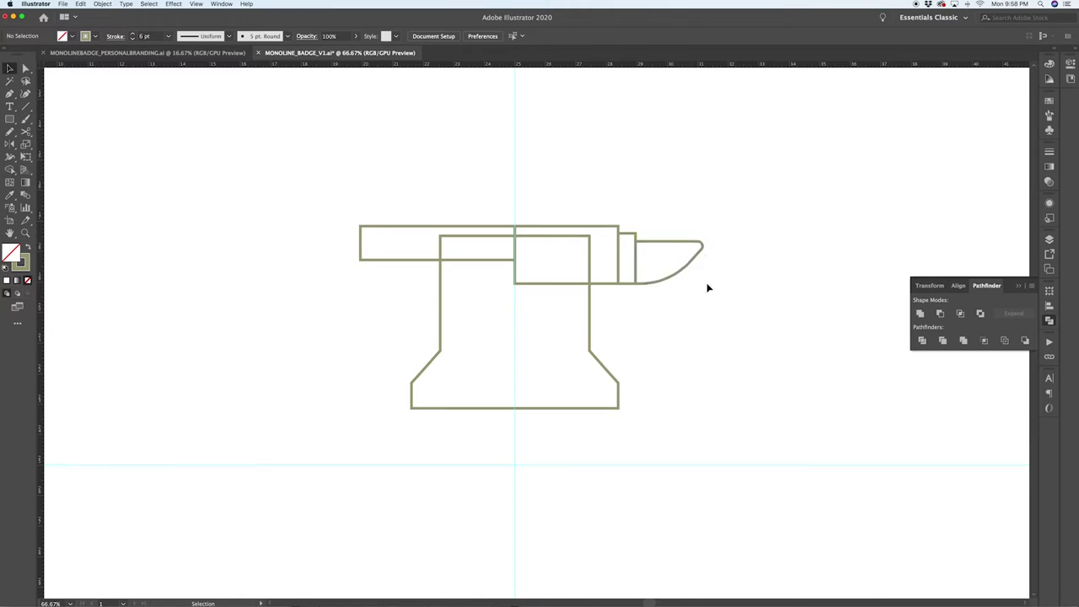
Step: Round the upper outer corner of the narrow rectangle beside the horn, and deselect it
key("a")
left_click(633, 240)
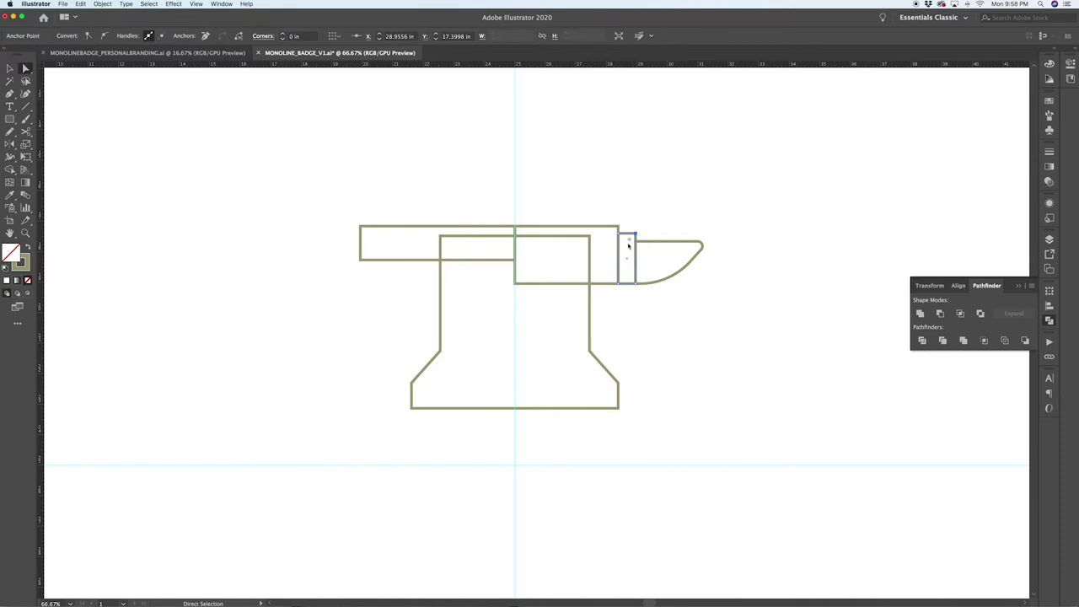
left_click_drag(627, 245, 625, 244)
left_click(622, 232)
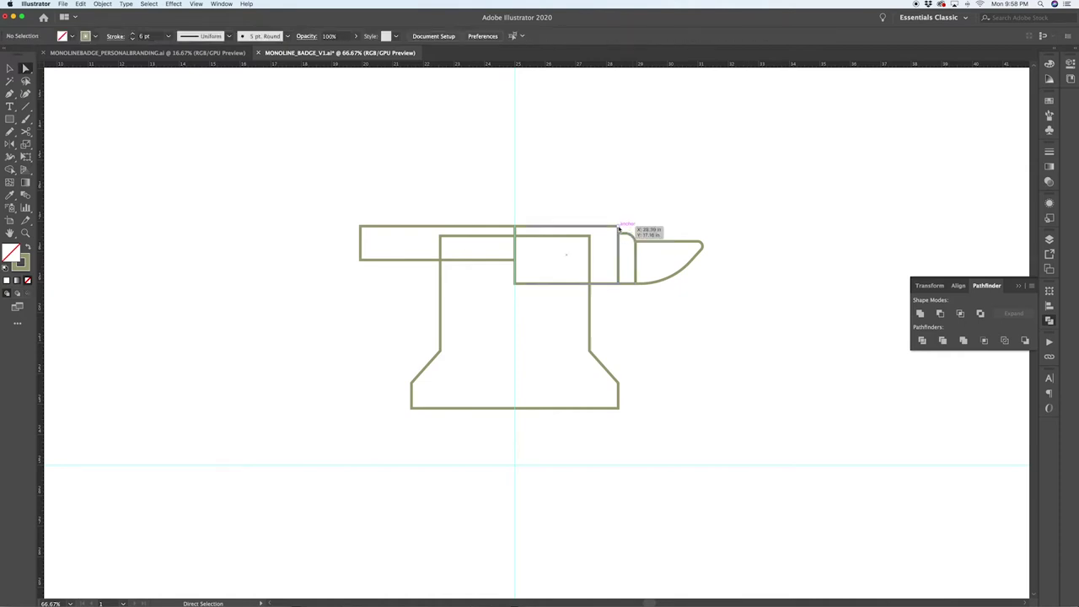
Step: Slightly round the upper outer corners of the two large top rectangles together, and deselect them
left_click(619, 227)
left_click(361, 227, "shift")
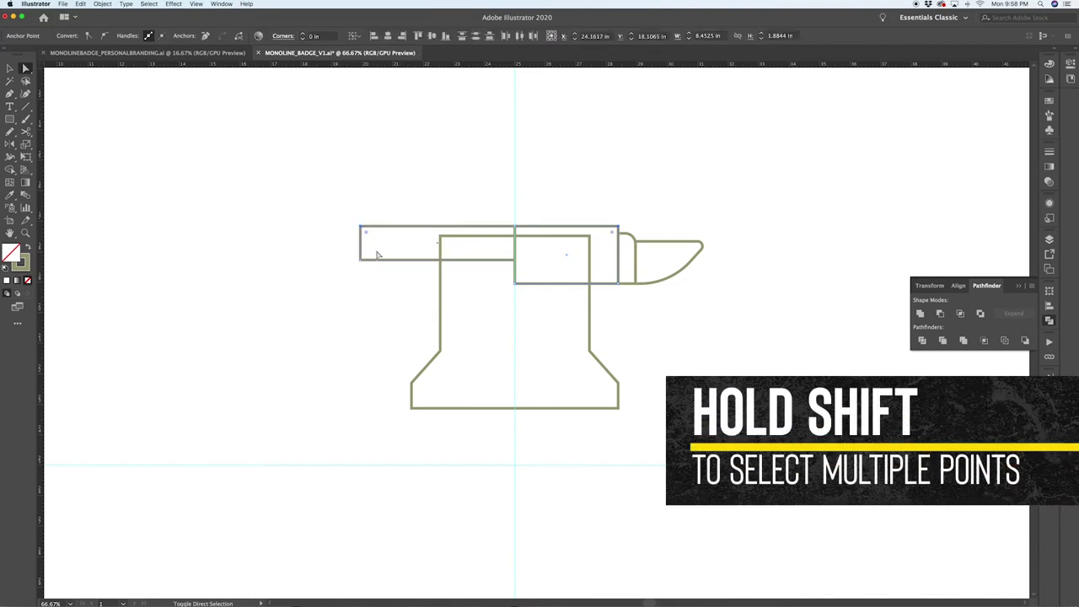
left_click_drag(371, 239, 368, 234)
left_click(367, 235)
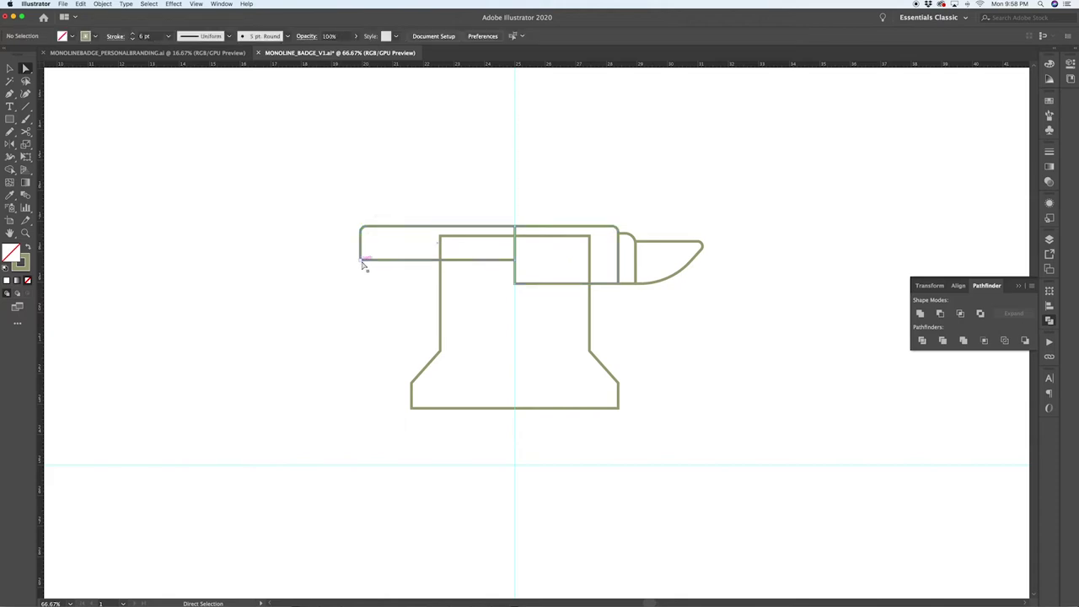
Step: Round the lower outer corner of the left rectangle to about 0.73 in, and deselect it
left_click(361, 259)
left_click_drag(369, 253, 387, 246)
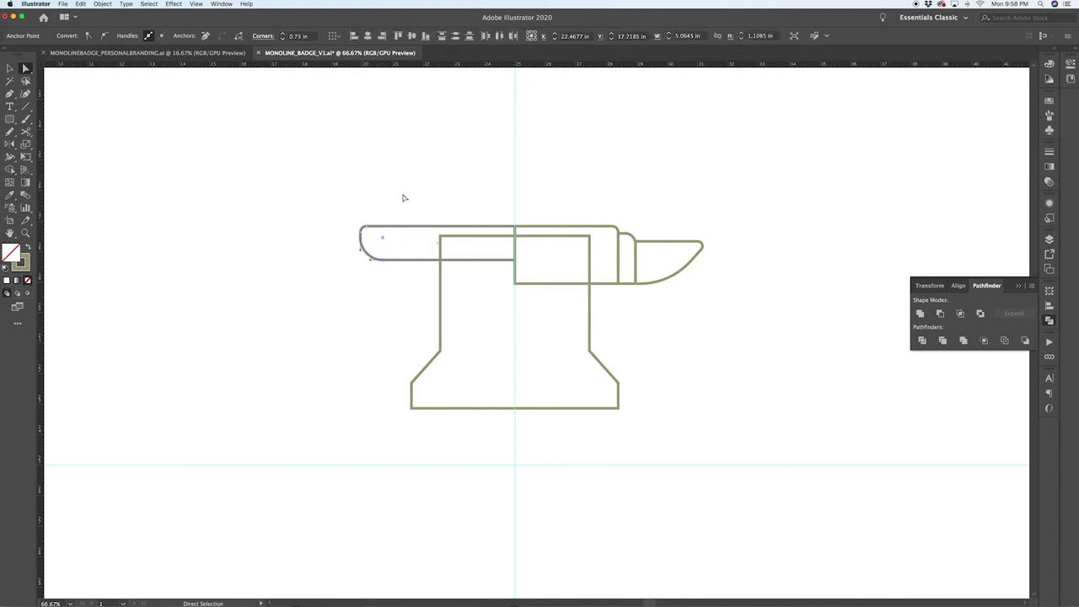
left_click(400, 199)
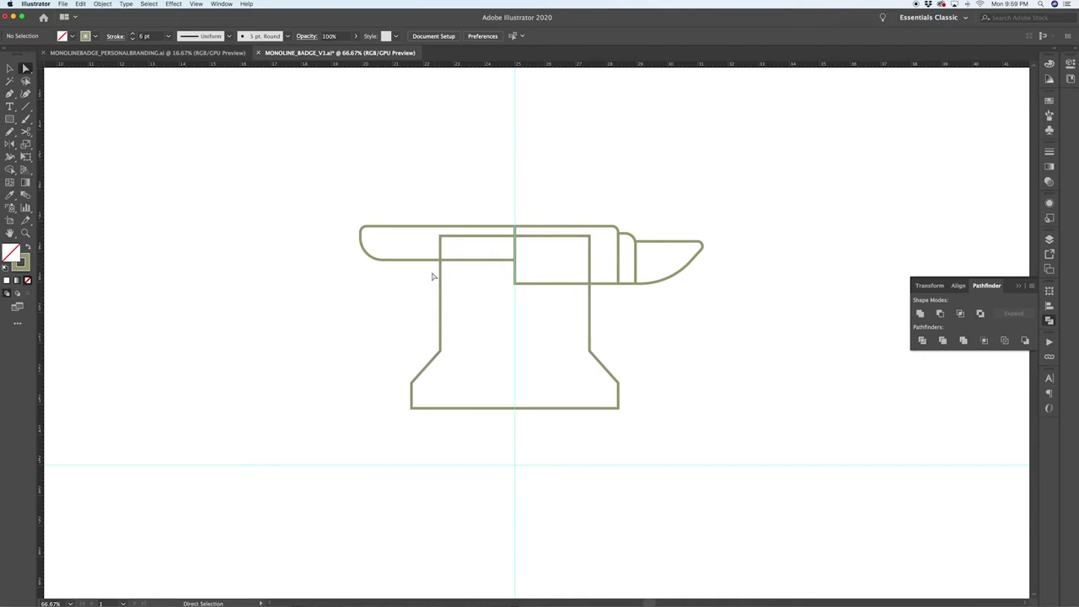
Step: Unite the base shape and the two large top rectangles into one anvil body with Pathfinder, and deselect it
key("v")
left_click_drag(444, 221, 597, 301)
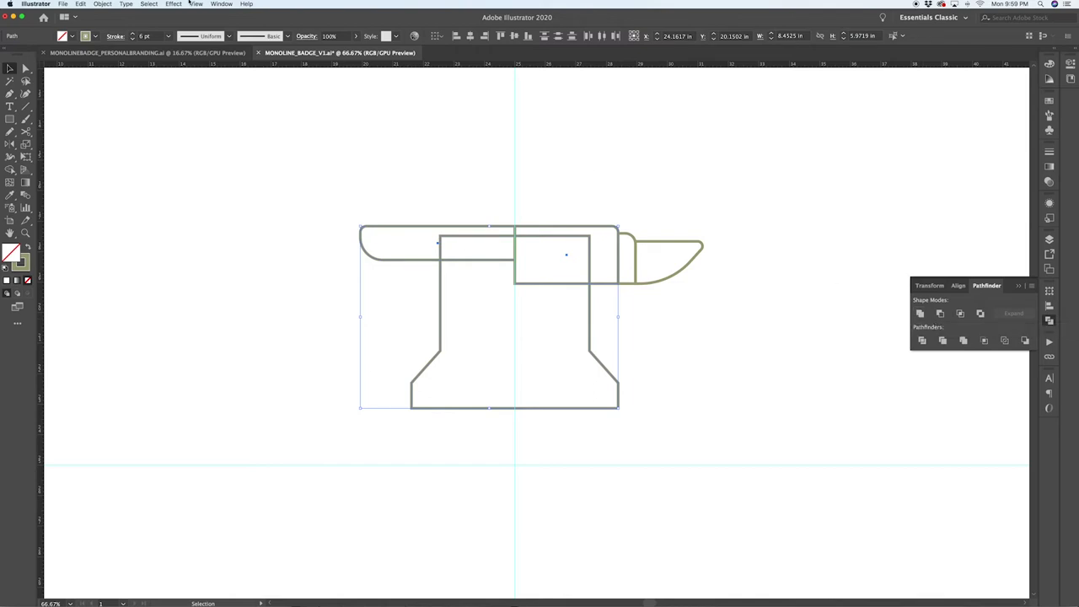
left_click(221, 3)
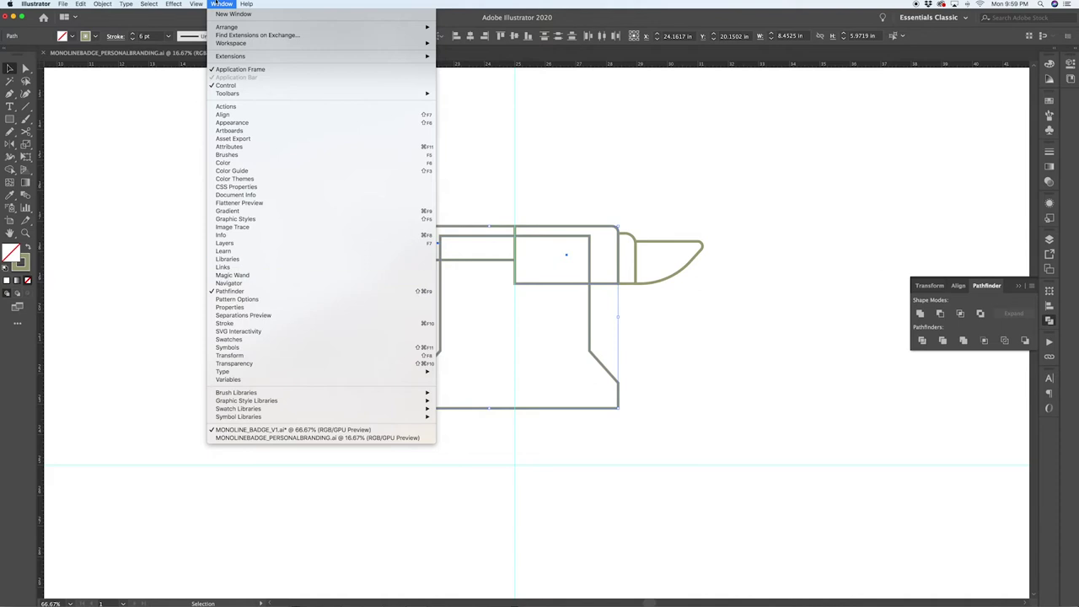
left_click(791, 241)
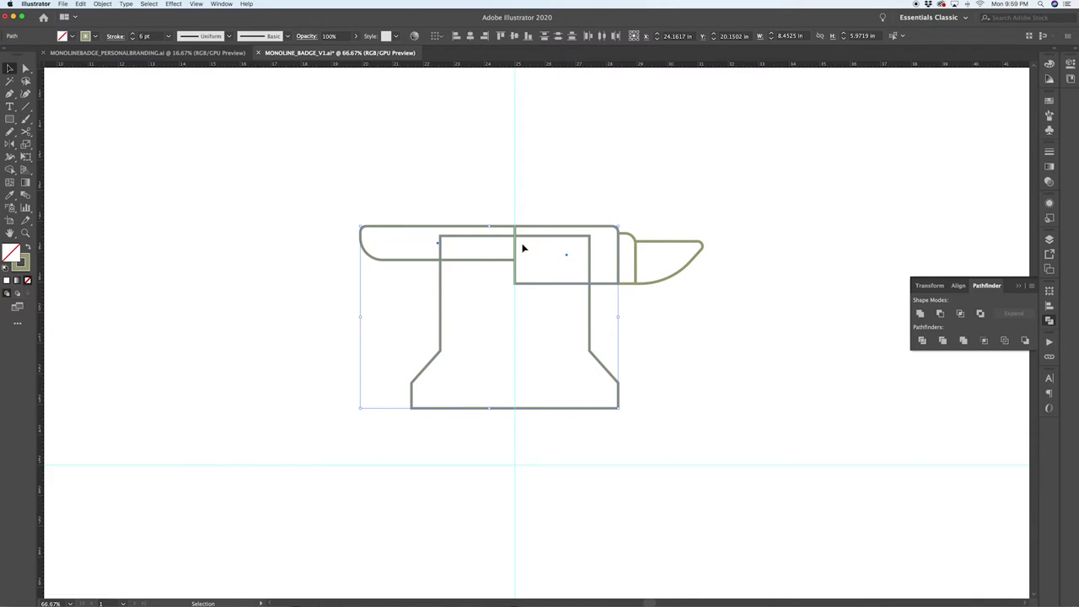
left_click(919, 314)
left_click(613, 363)
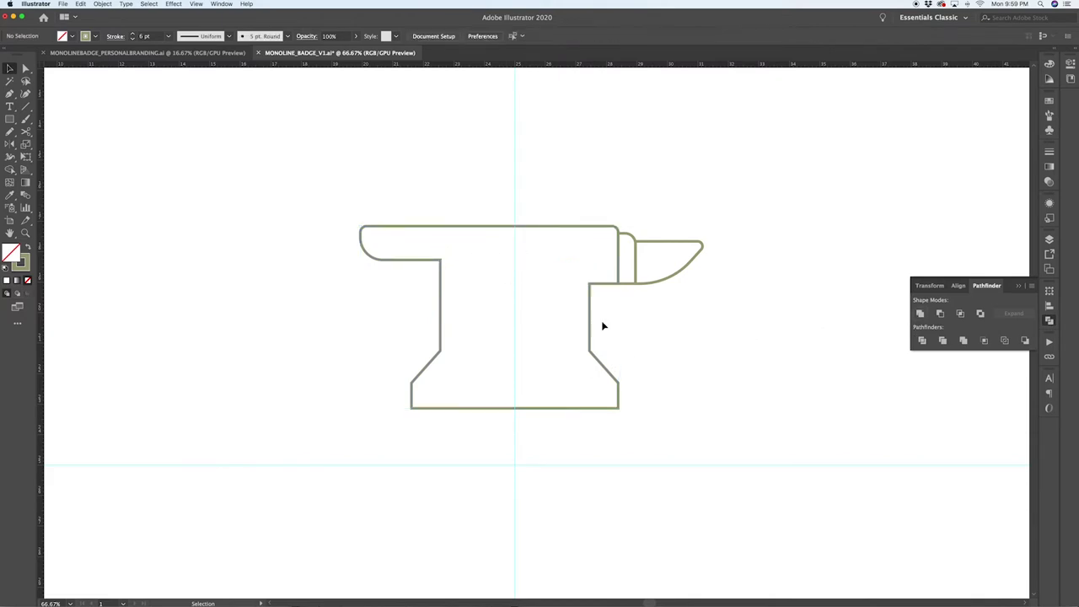
Step: Round the two inner corners where the anvil's top meets its waist to about 0.74 in together
key("a")
left_click(590, 286)
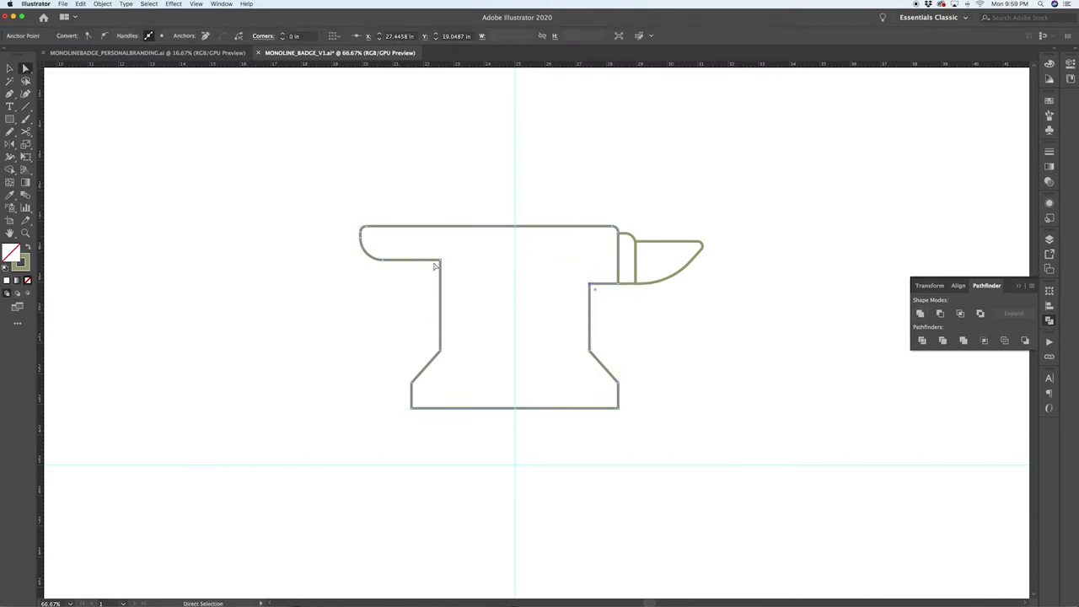
left_click(439, 262, "shift")
left_click_drag(435, 268, 422, 282)
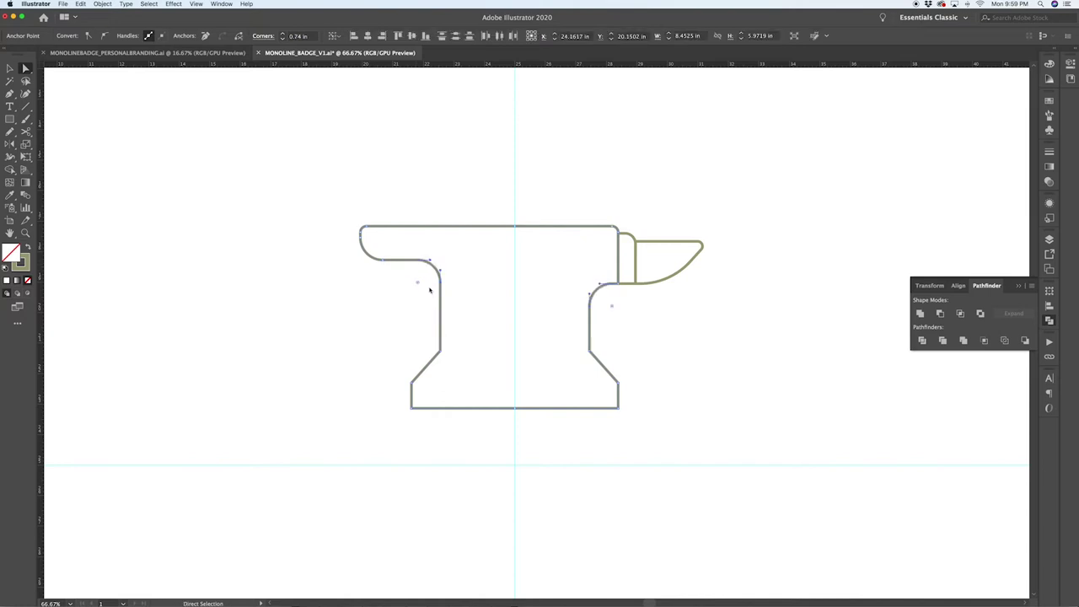
Step: Round the two corners where the anvil's waist meets its flared base to about 2.52 in together
left_click(621, 354)
left_click(438, 350, "shift")
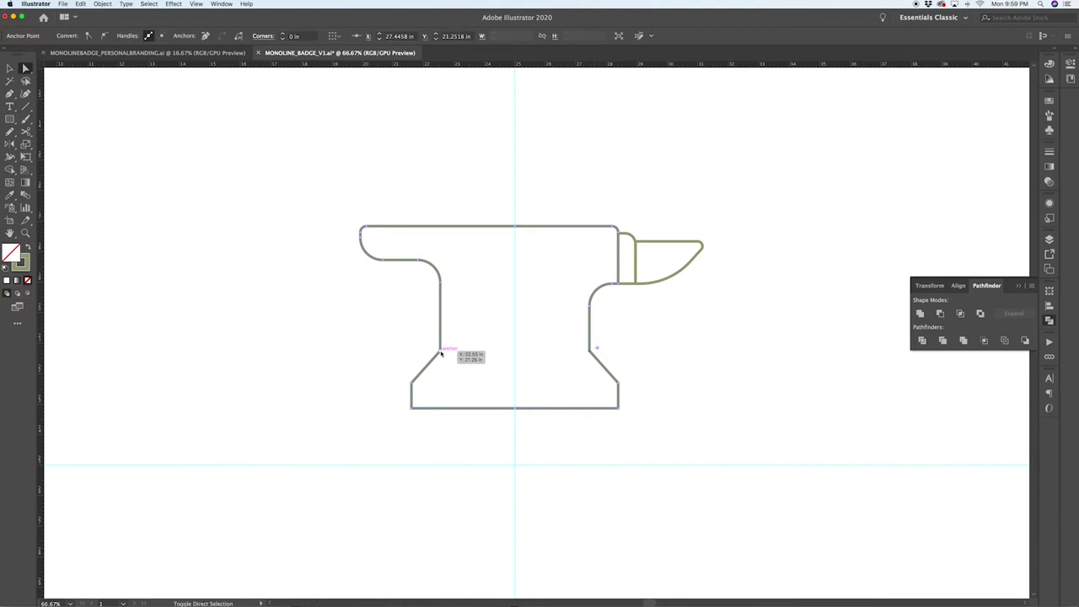
left_click_drag(430, 349, 362, 312)
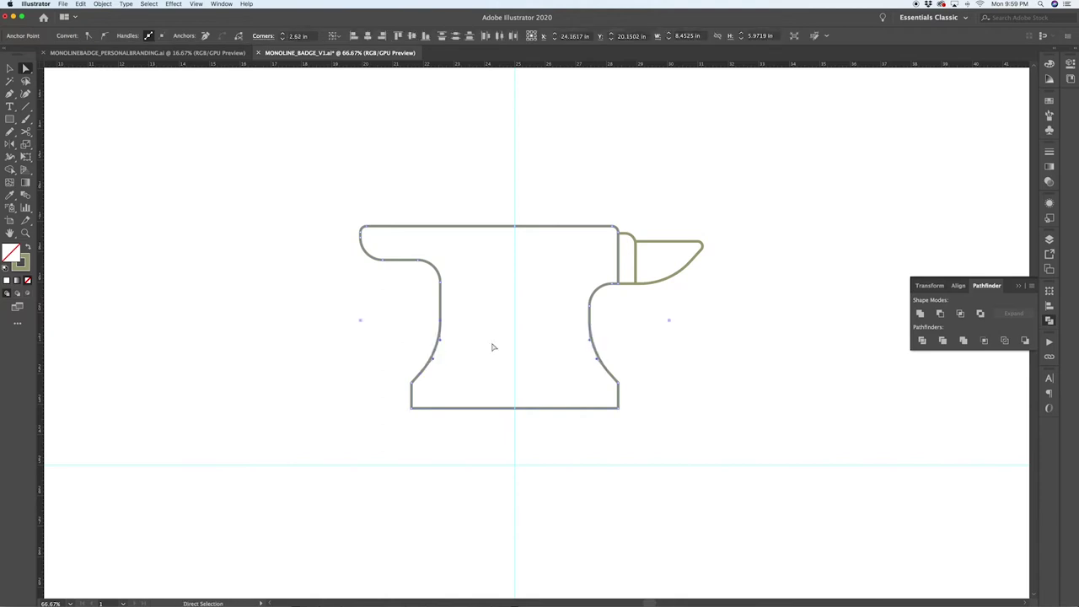
Step: Slightly round the two upper outer corners of the anvil's base together, and deselect them
left_click(619, 383)
left_click(412, 382, "shift")
left_click_drag(609, 386, 603, 389)
left_click(682, 377)
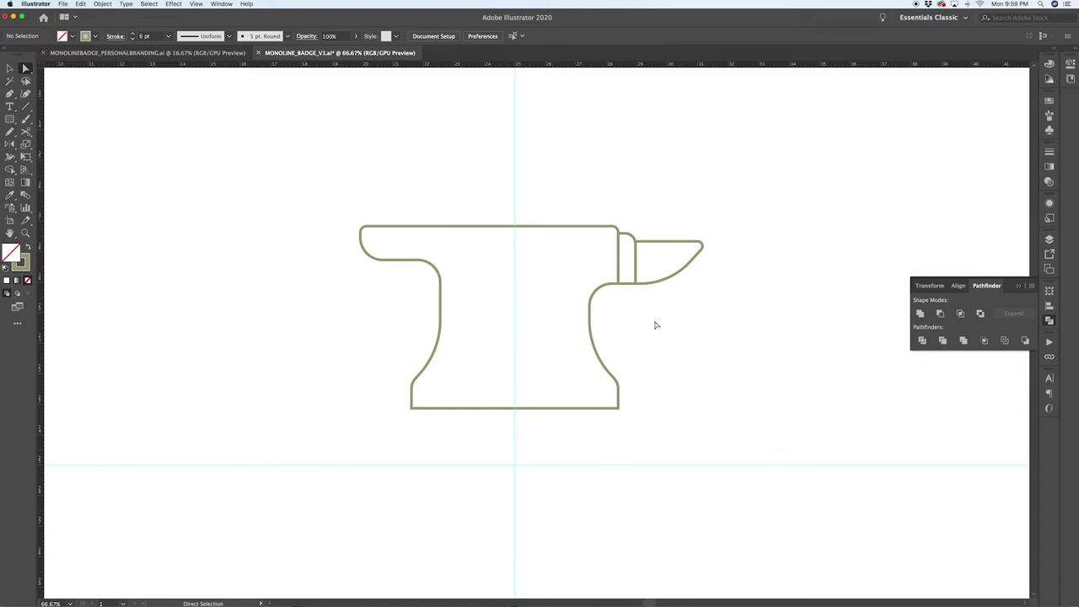
Step: Draw a straight horizontal line about 6.78 in long across the base with the Pen tool, just above its lower edge, and deselect it
key("p")
left_click(411, 397)
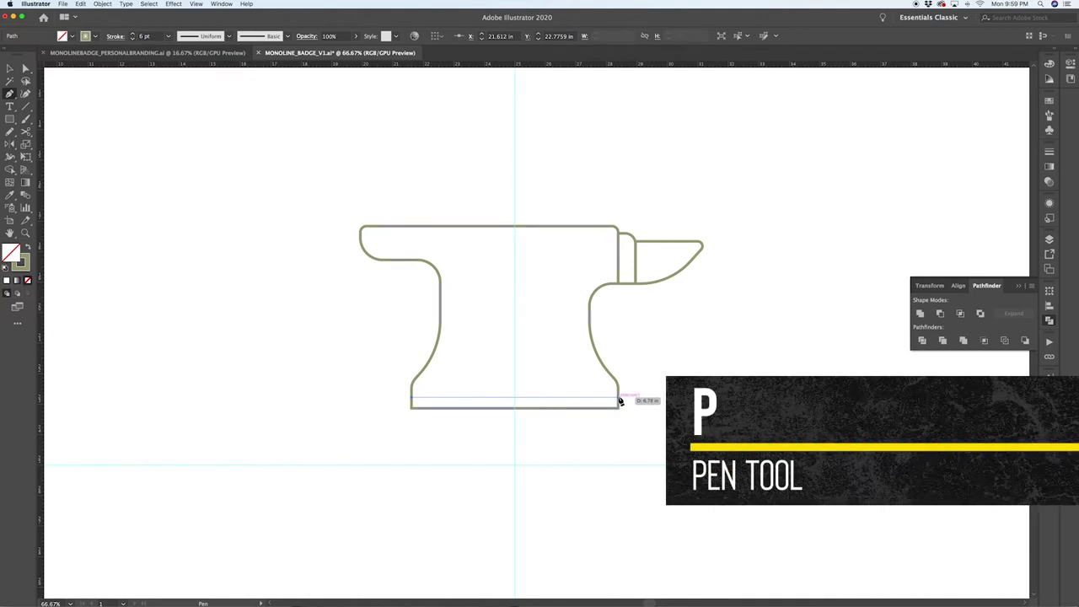
left_click(619, 398)
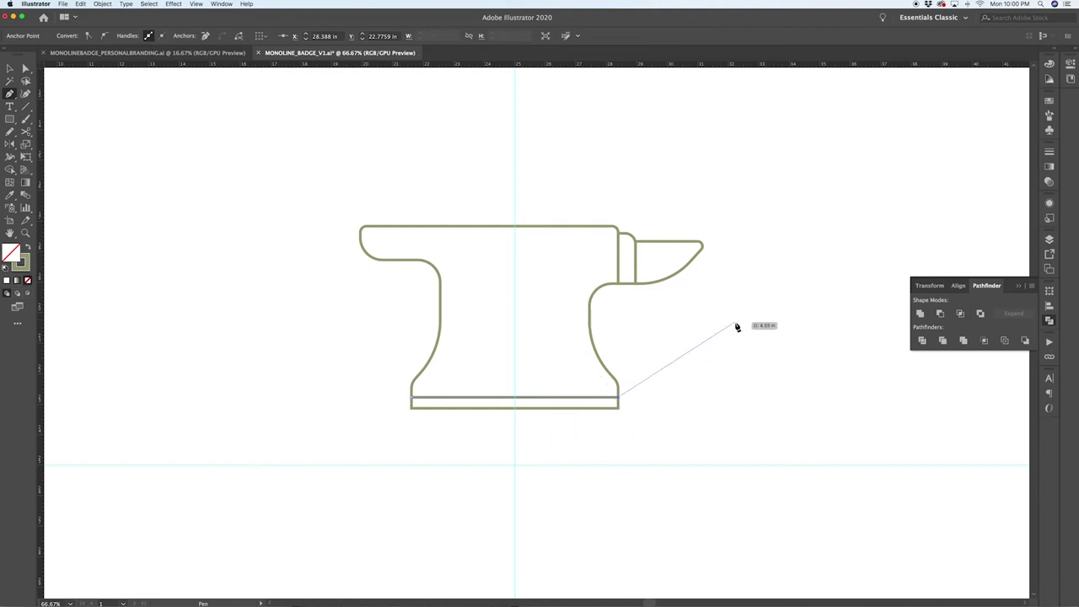
key("super+shift+a")
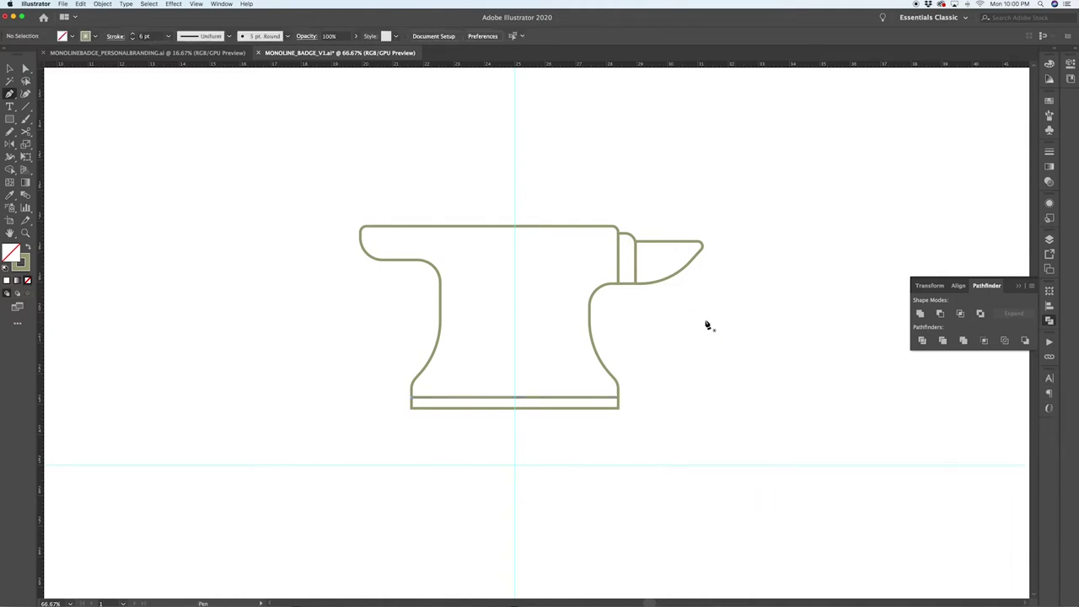
Step: Draw a stepped open path, about 3.34 in wide and 0.66 in high, from the base's upper left edge to the vertical centre guide
left_click(413, 385)
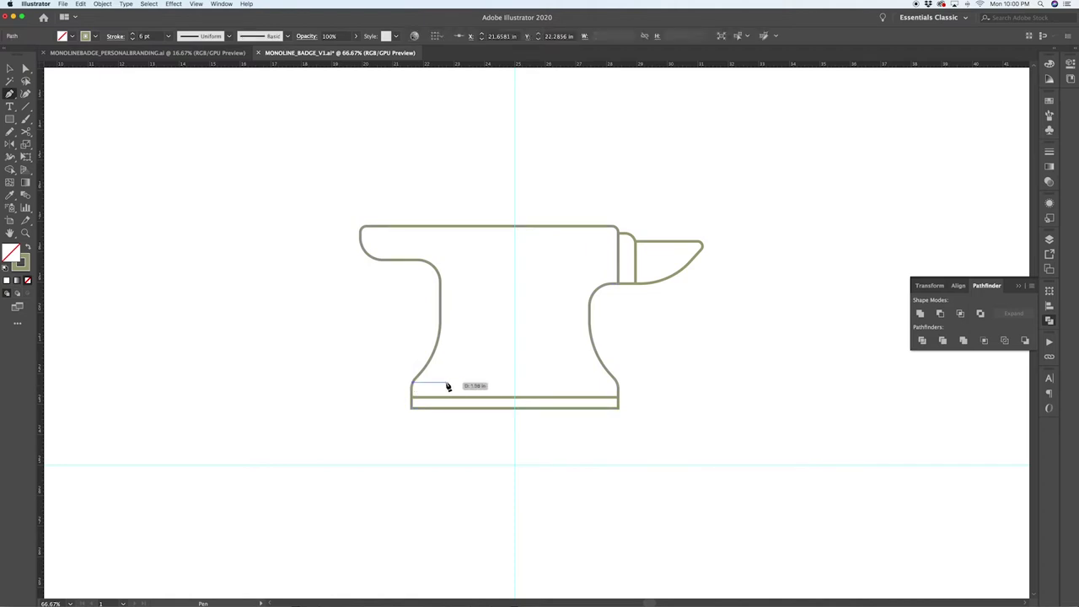
left_click(447, 385)
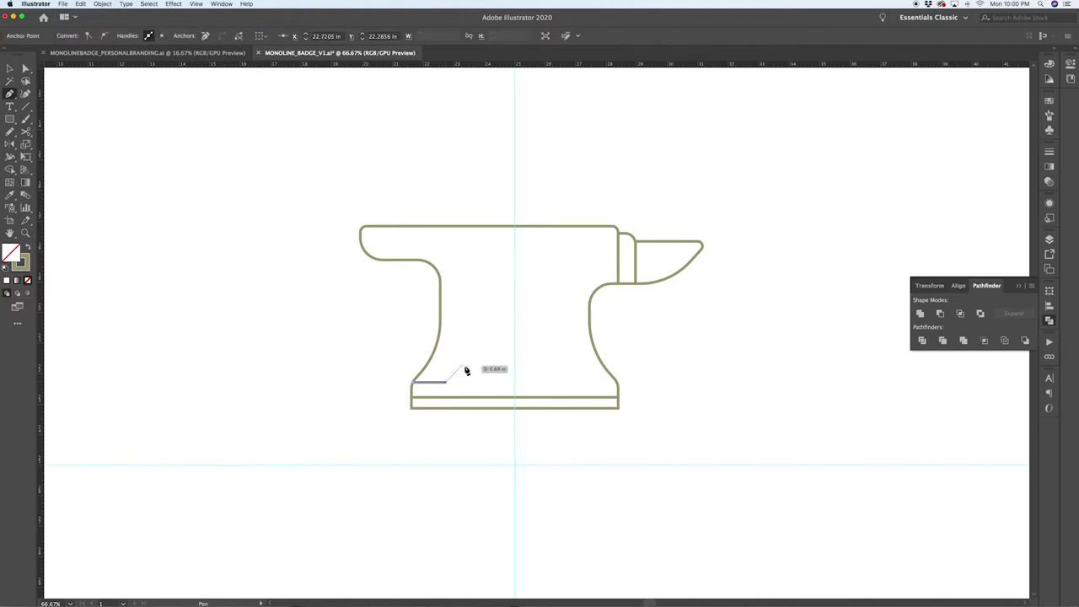
left_click(466, 365)
left_click(512, 362)
left_click(539, 368, "super")
Step: Reflect a copy of the stepped path across the vertical axis through its endpoint on the centre guide
key("v")
left_click(481, 363)
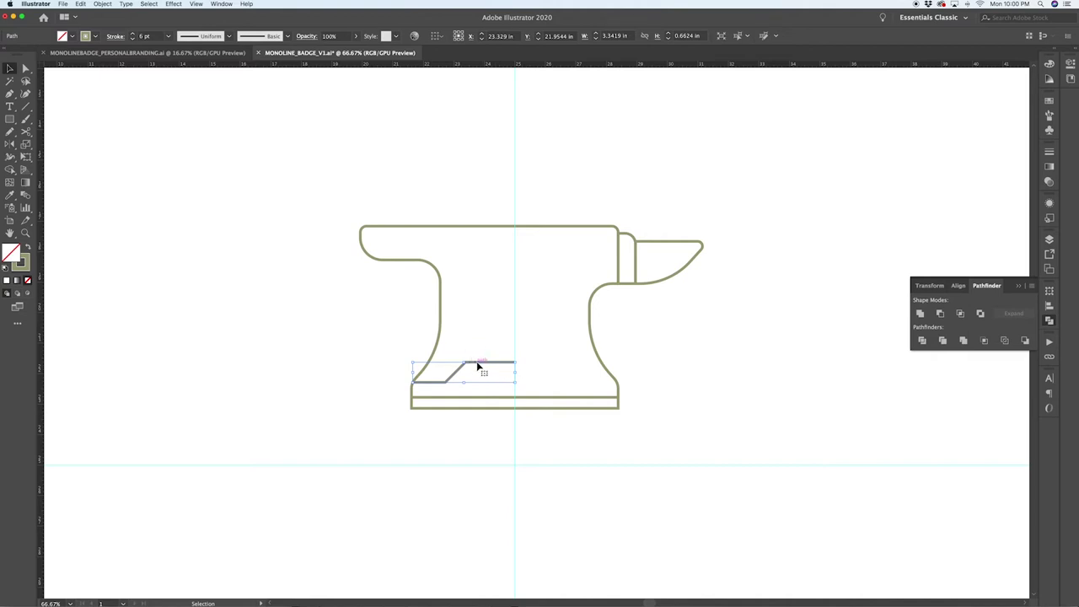
key("o")
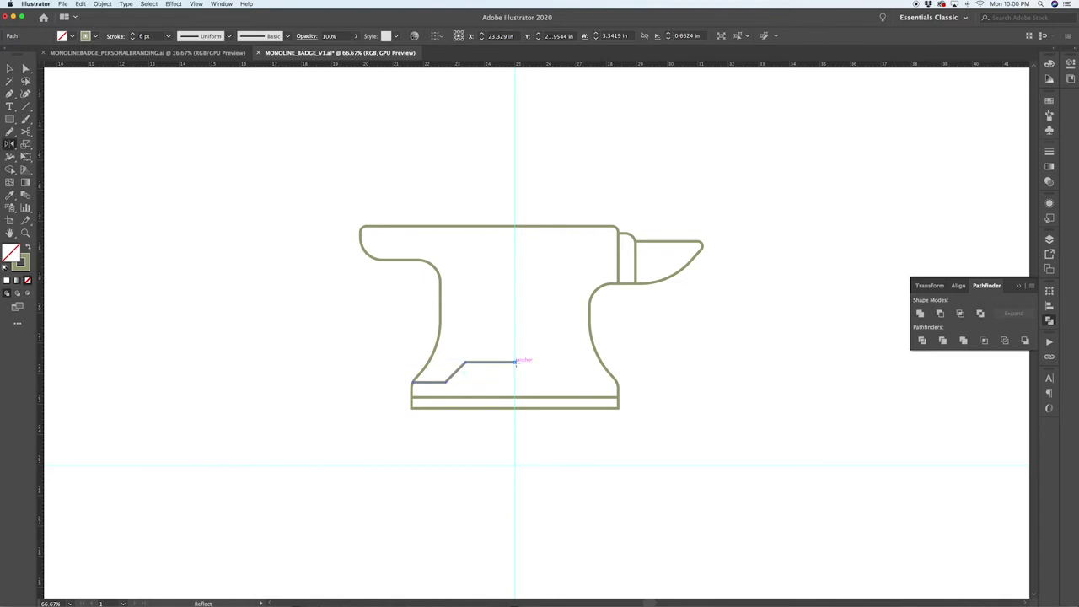
left_click(517, 364, "alt")
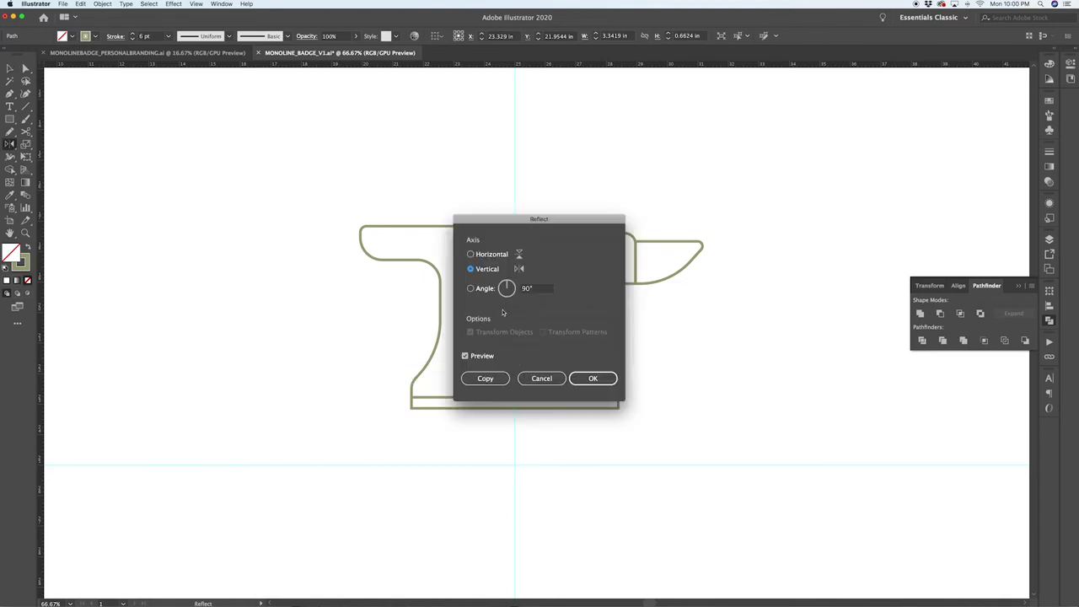
left_click(479, 380)
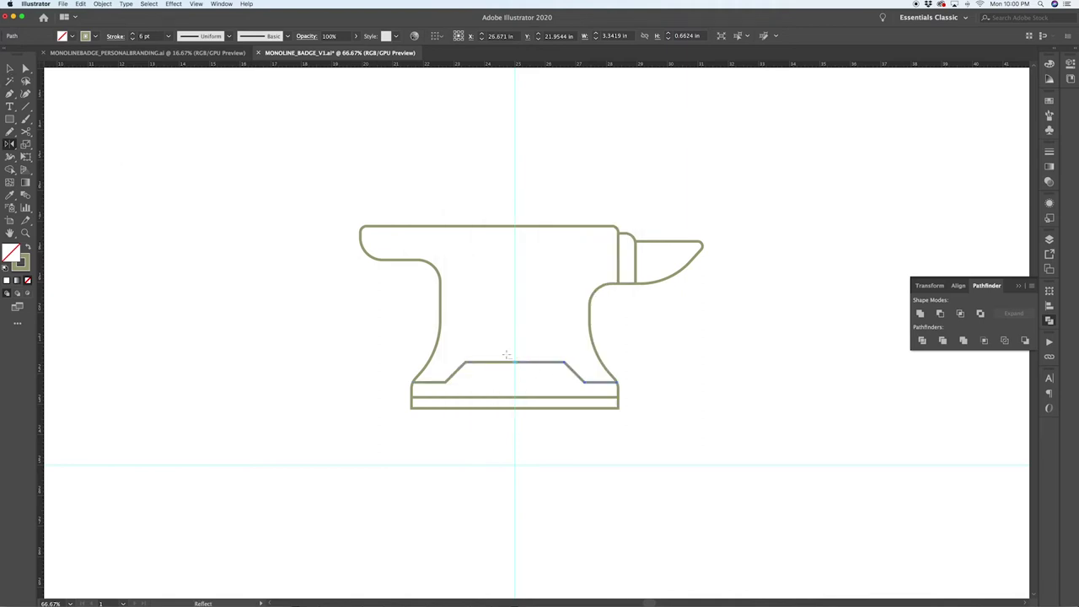
Step: Join the overlapping endpoints of the two stepped path halves at the centre guide, and deselect them
scroll(514, 364, "up", 2)
scroll(514, 364, "up", 4)
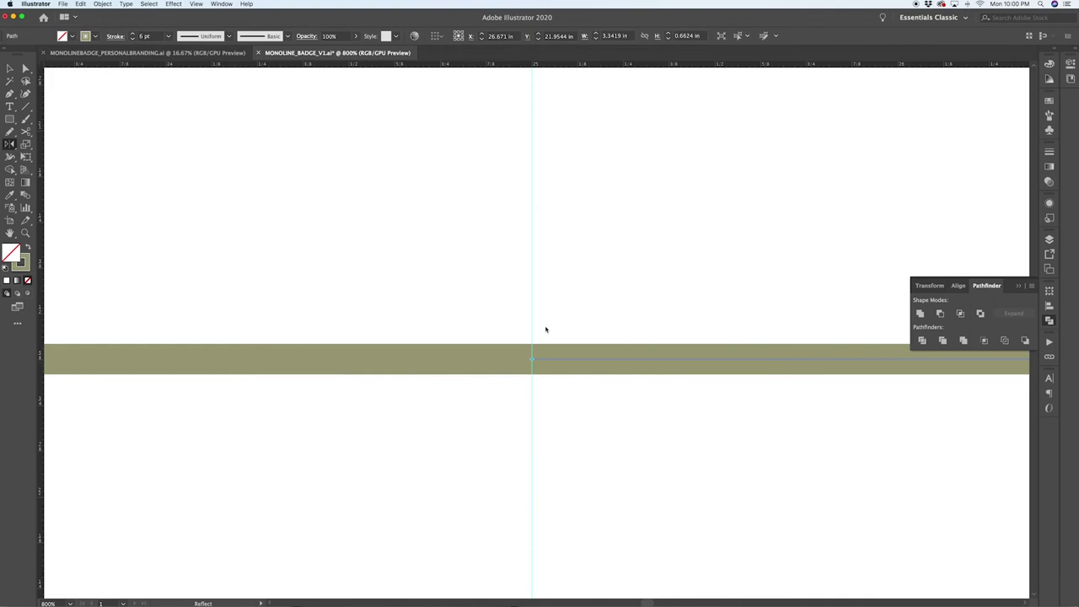
key("a")
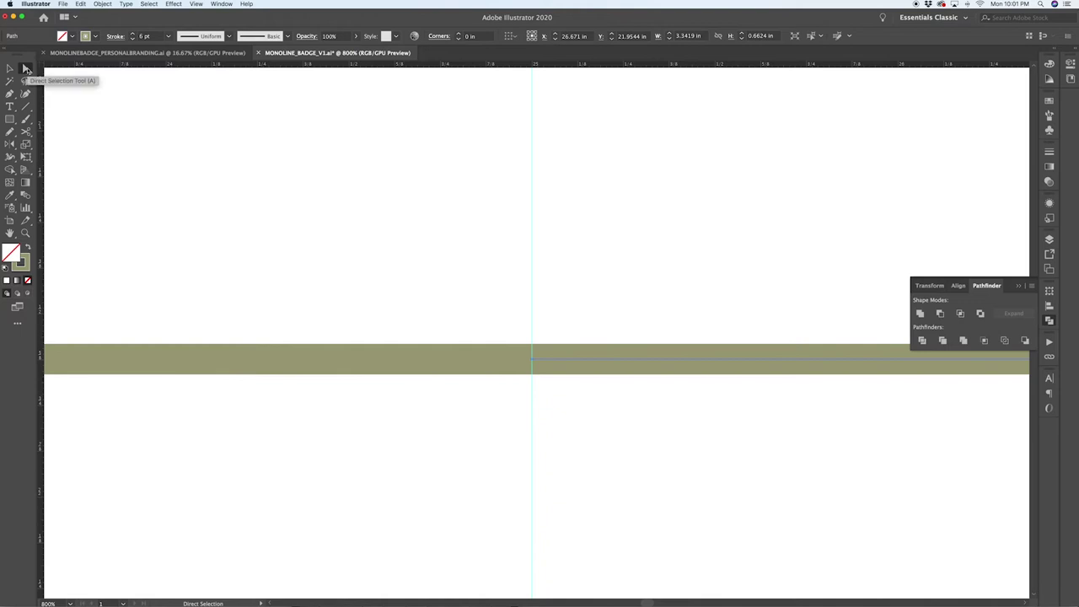
left_click(513, 324)
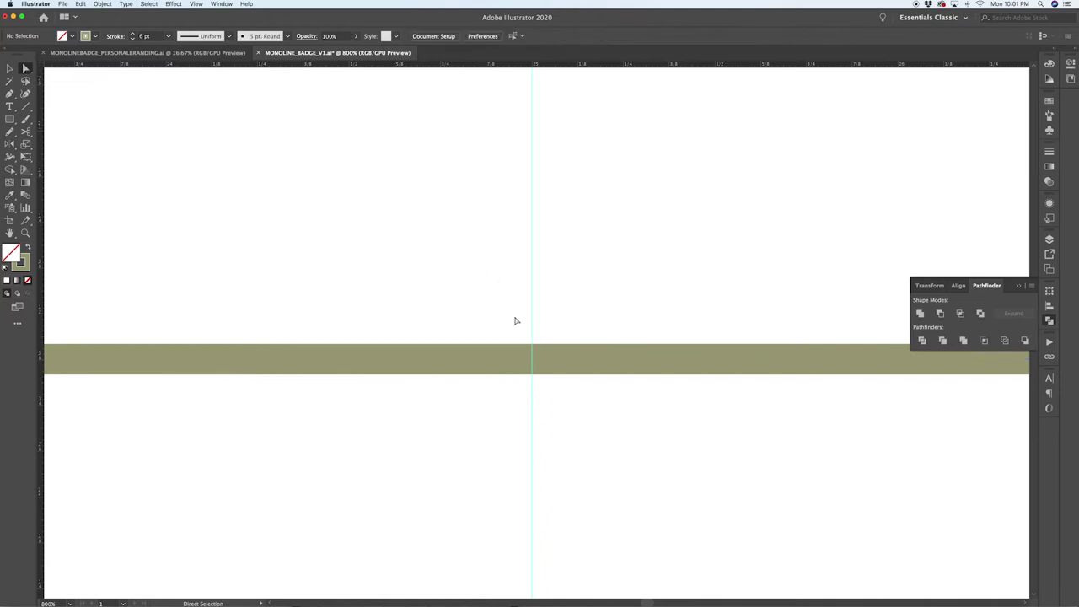
left_click_drag(513, 312, 557, 404)
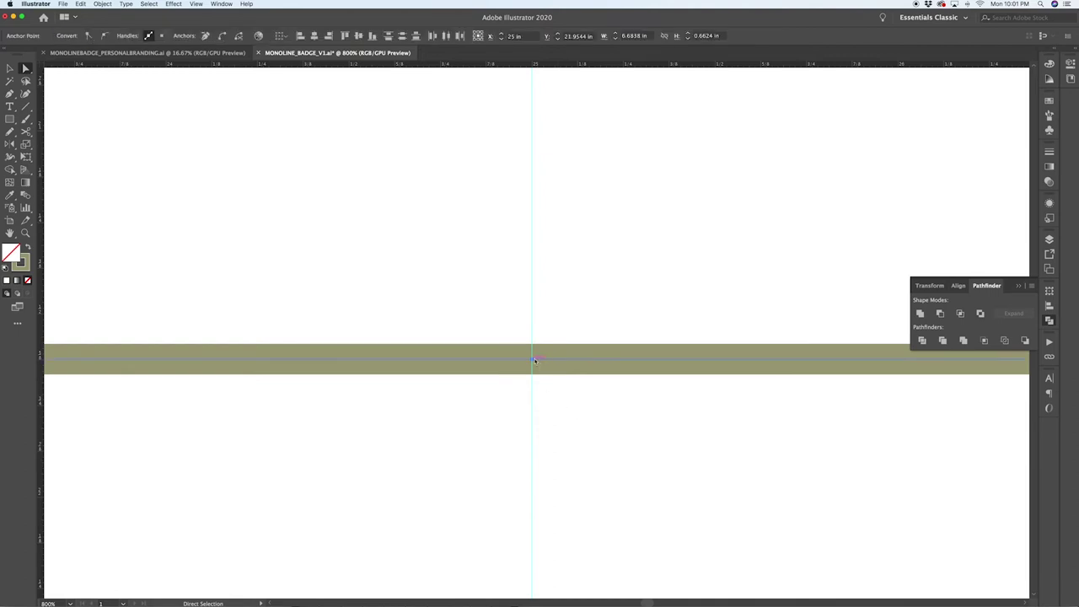
key("super+j")
key("super+shift+a")
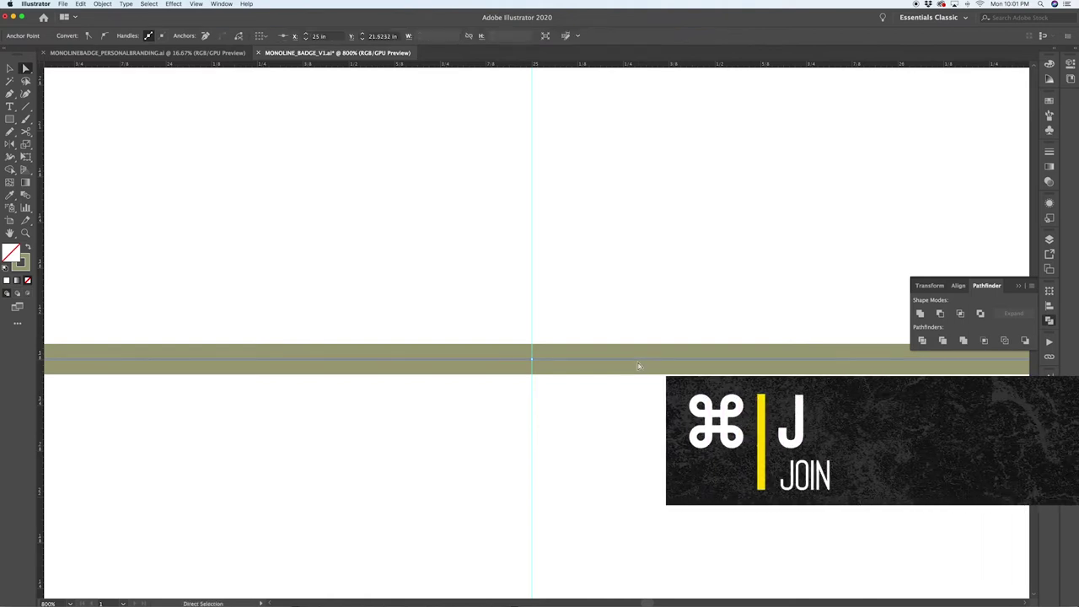
Step: Try moving the joined segment, undo back to separate halves, then try moving the right half and undo that move
left_click_drag(594, 358, 640, 286)
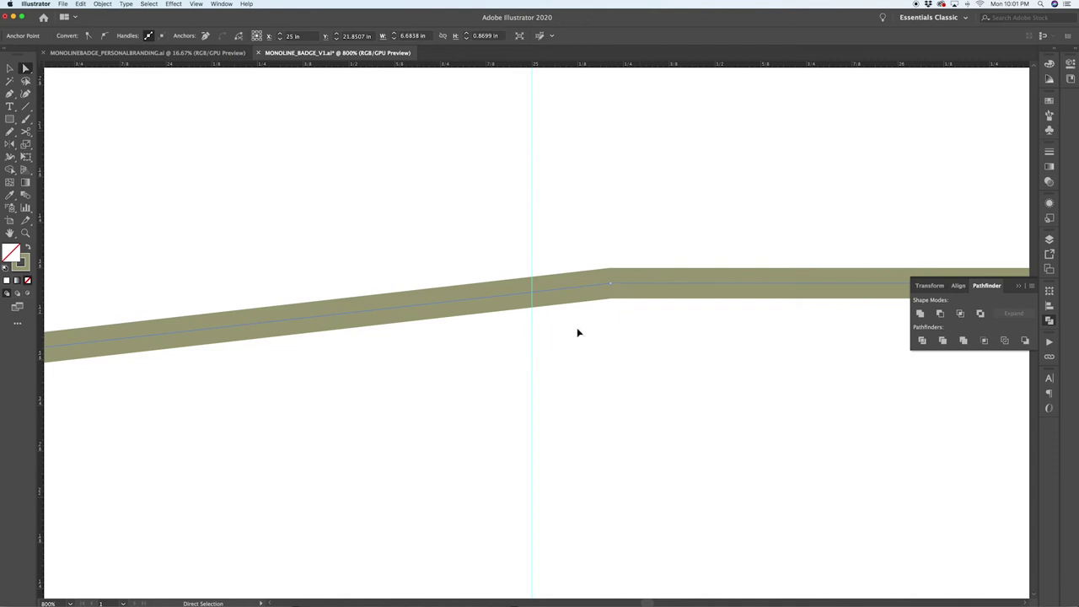
key("super+z")
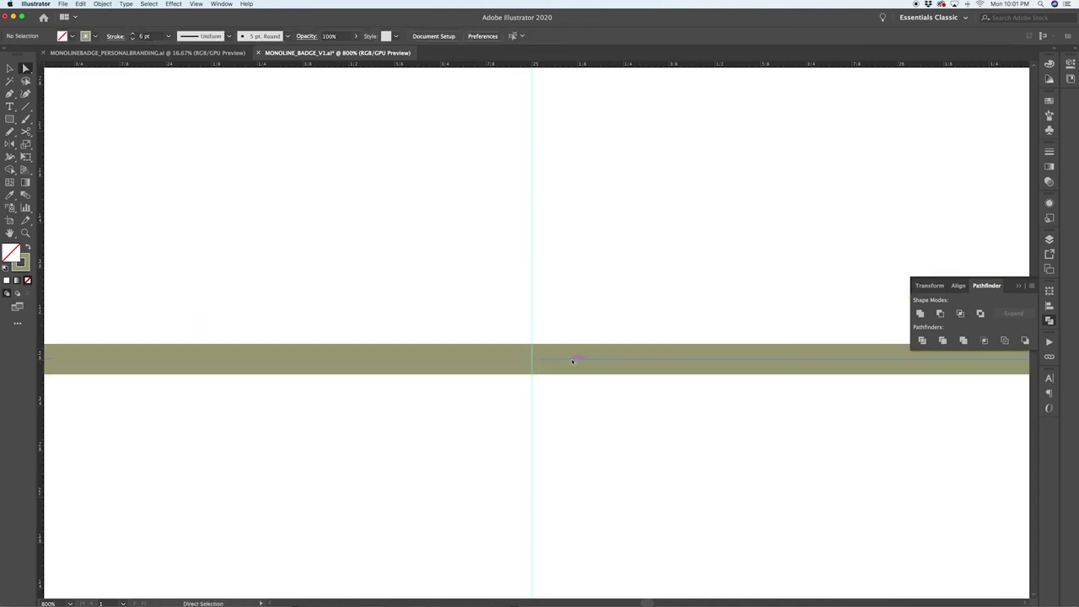
left_click_drag(573, 361, 638, 271)
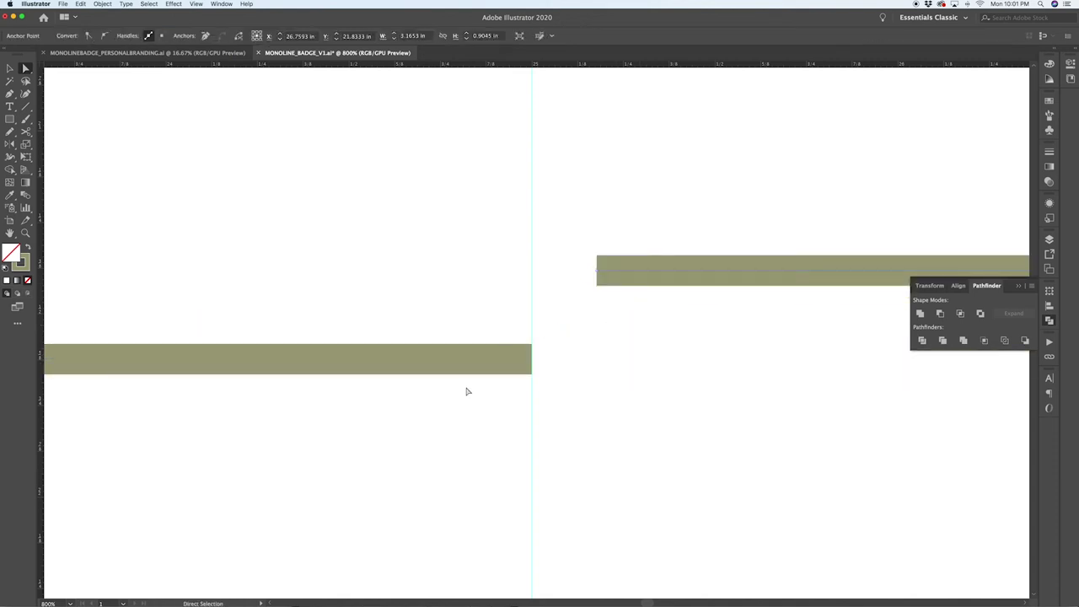
key("super+z")
Step: Reselect both overlapping endpoints on the centre guide, join the halves into one continuous path, and deselect it
left_click(517, 326)
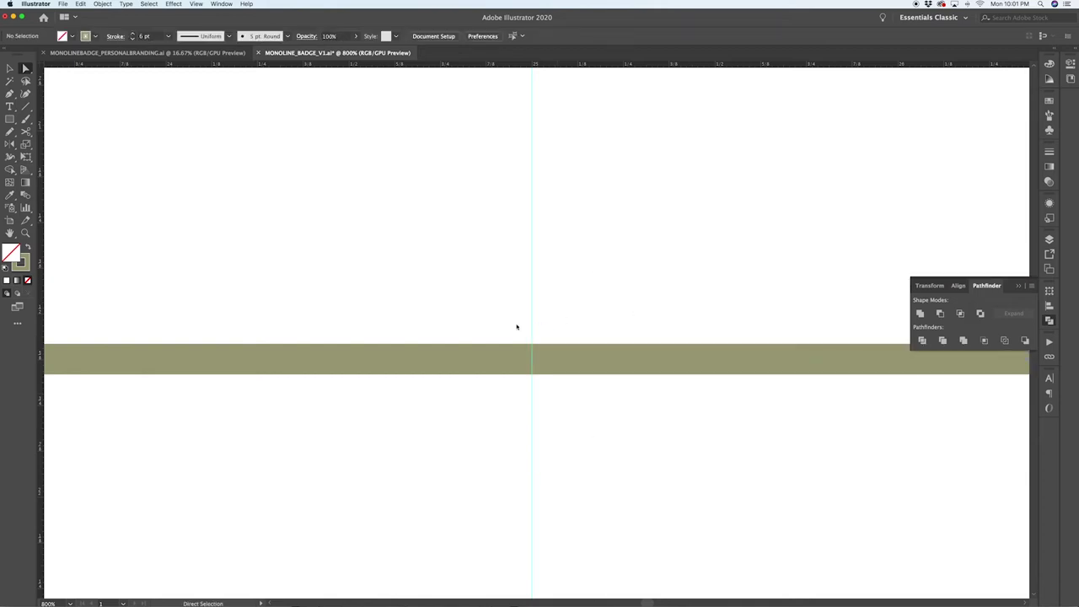
left_click_drag(565, 388, 566, 388)
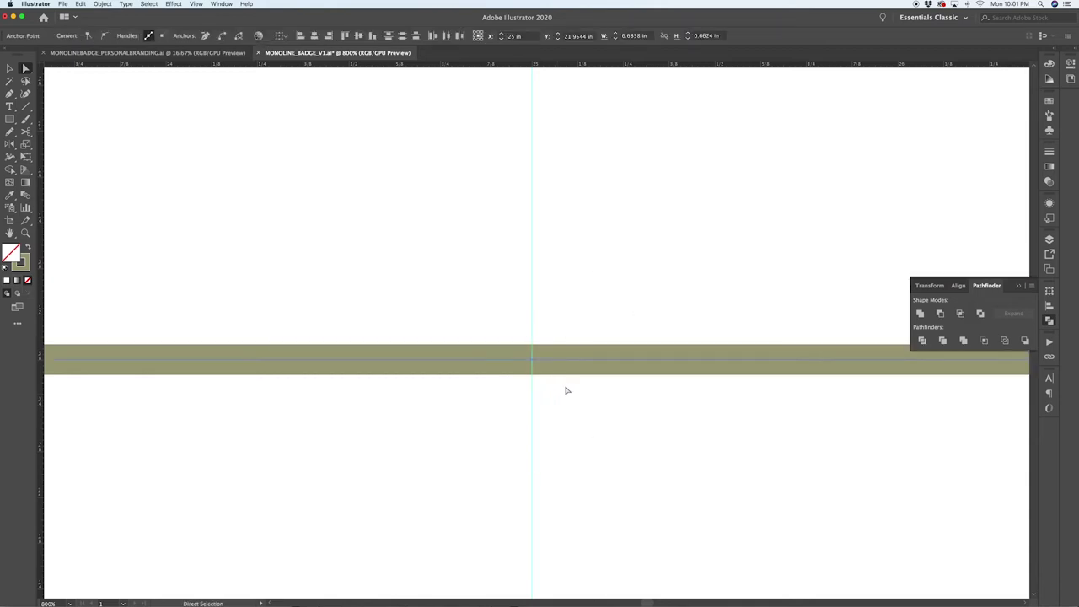
left_click(565, 389)
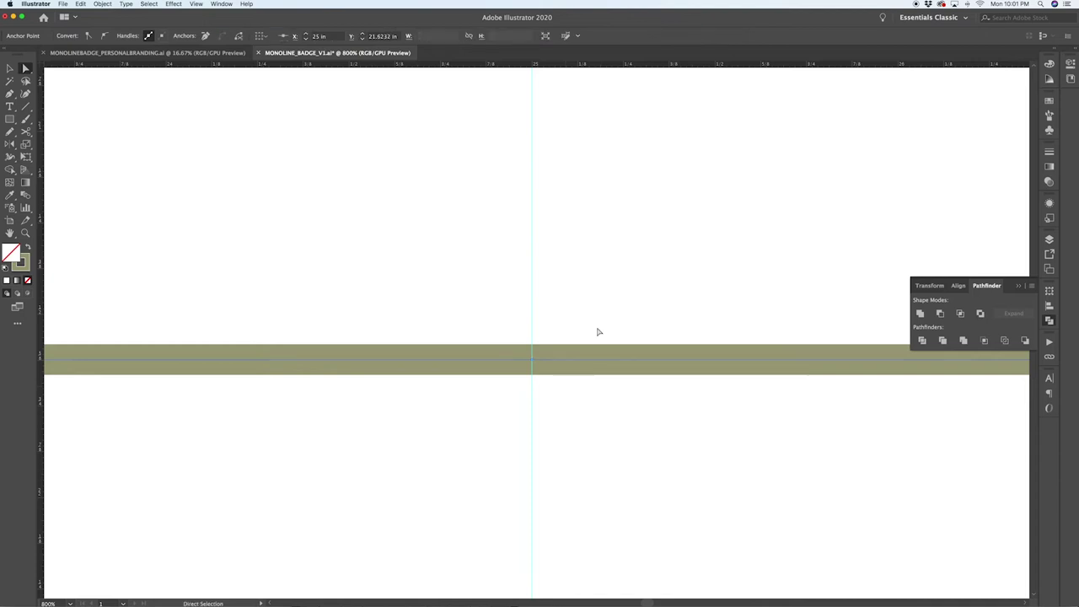
key("v")
key("super+minus")
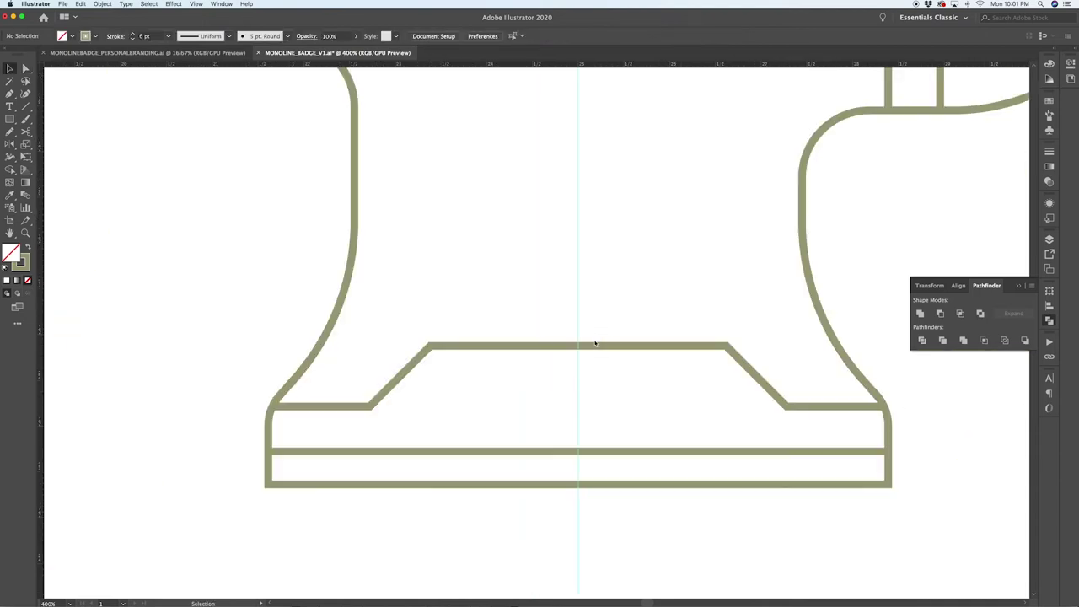
Step: Try moving the whole joined stepped path up and to the right, undo the move, and deselect it
left_click_drag(605, 344, 650, 303)
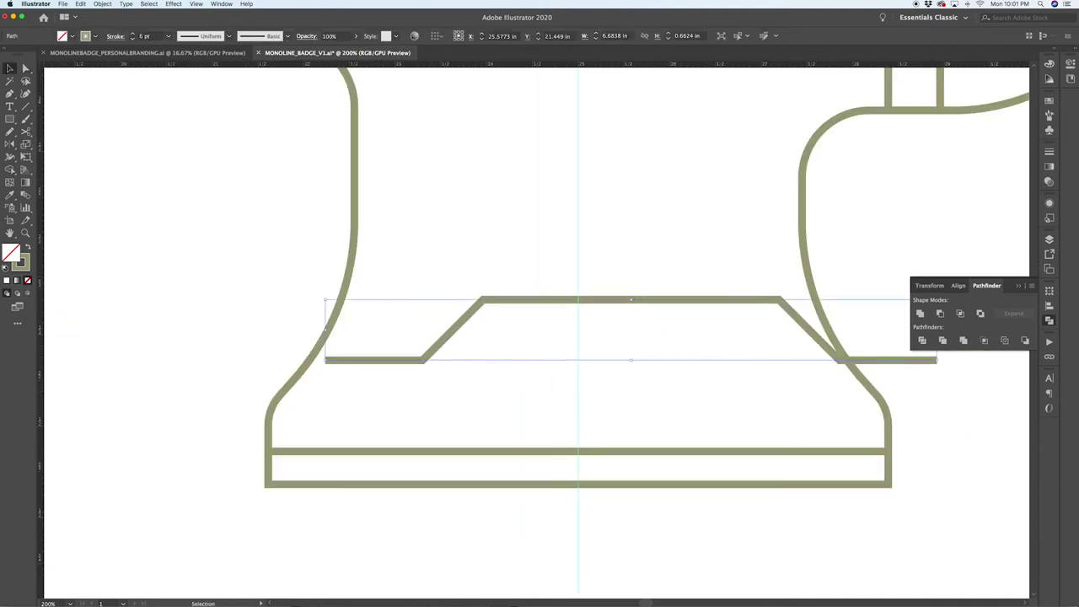
key("super+z")
left_click(641, 409)
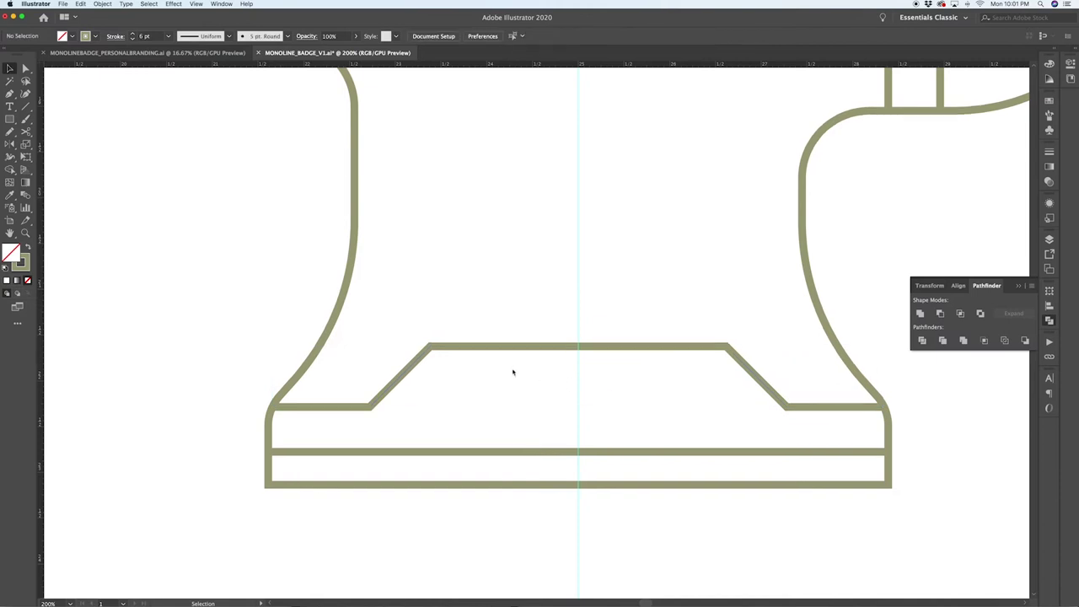
Step: Round all four corners of the joined stepped path together into smooth, broad curves, and deselect it
left_click(486, 351)
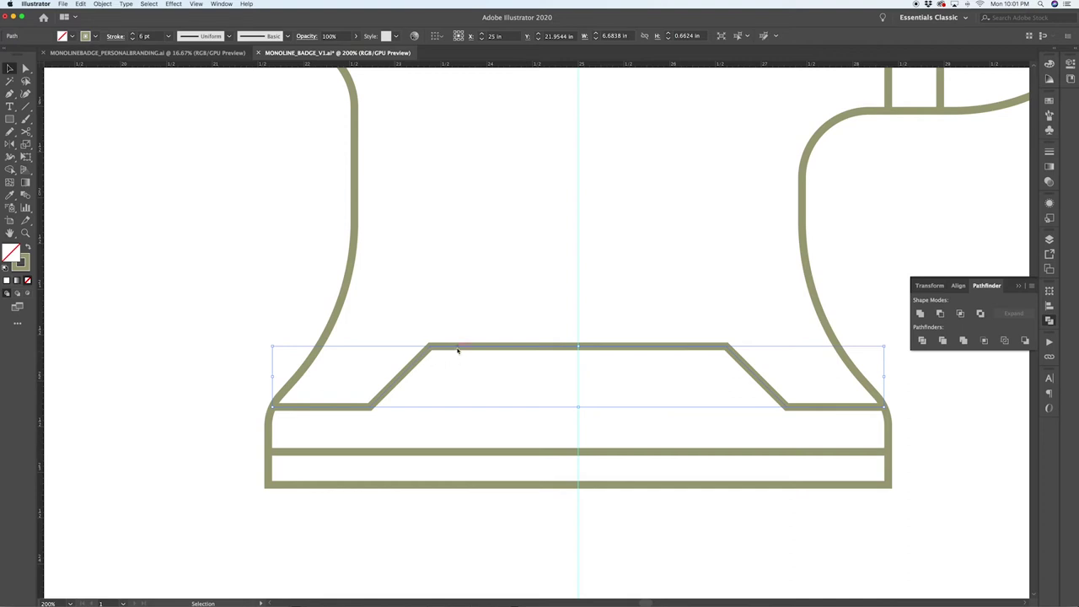
key("a")
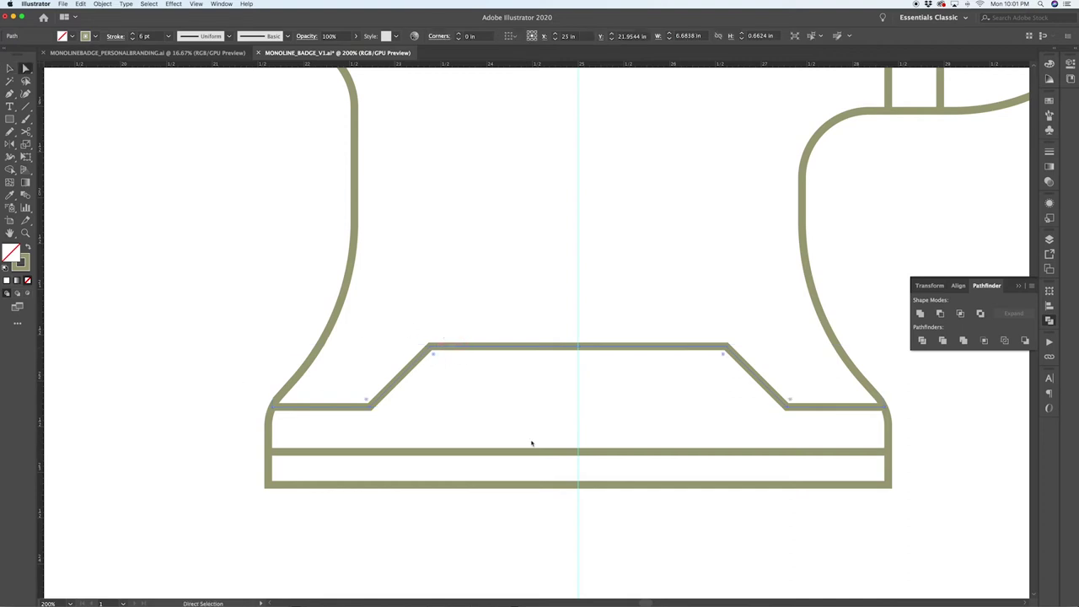
left_click(884, 408)
left_click_drag(723, 358, 685, 394)
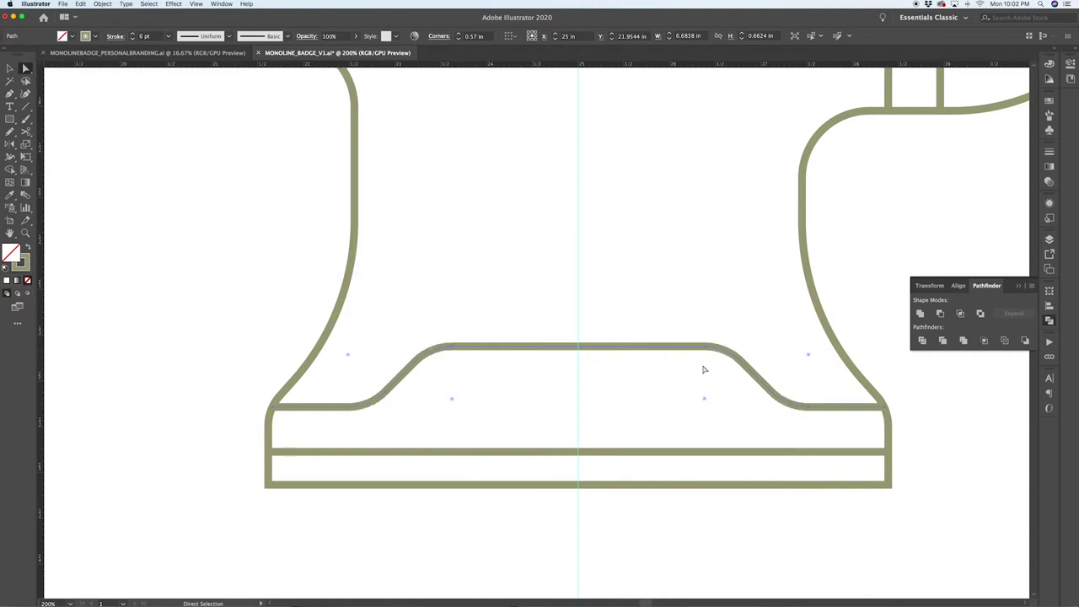
key("super+z")
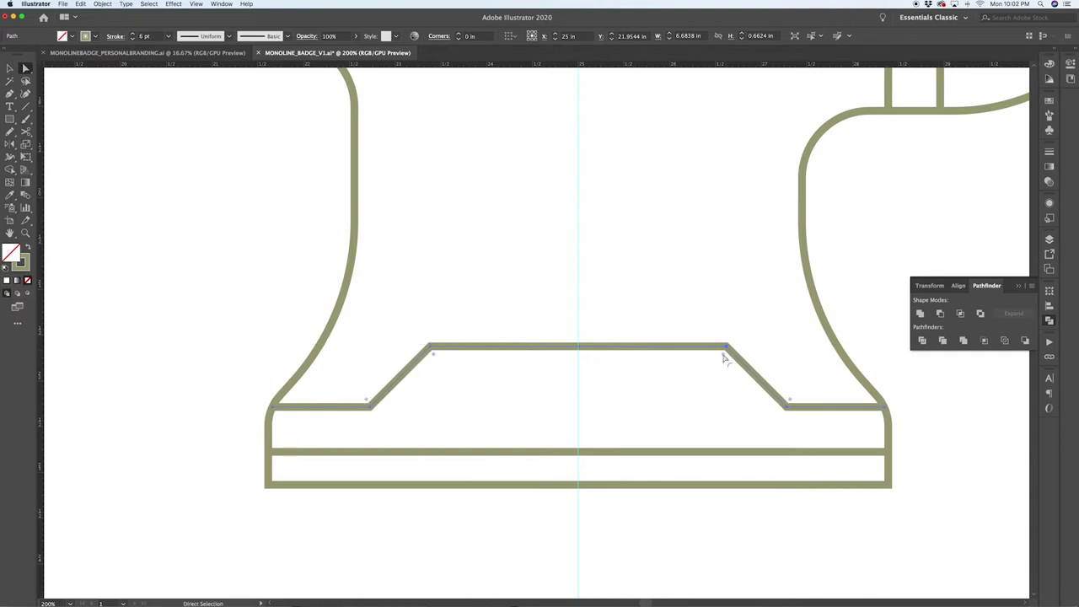
left_click_drag(723, 358, 666, 426)
left_click(814, 329)
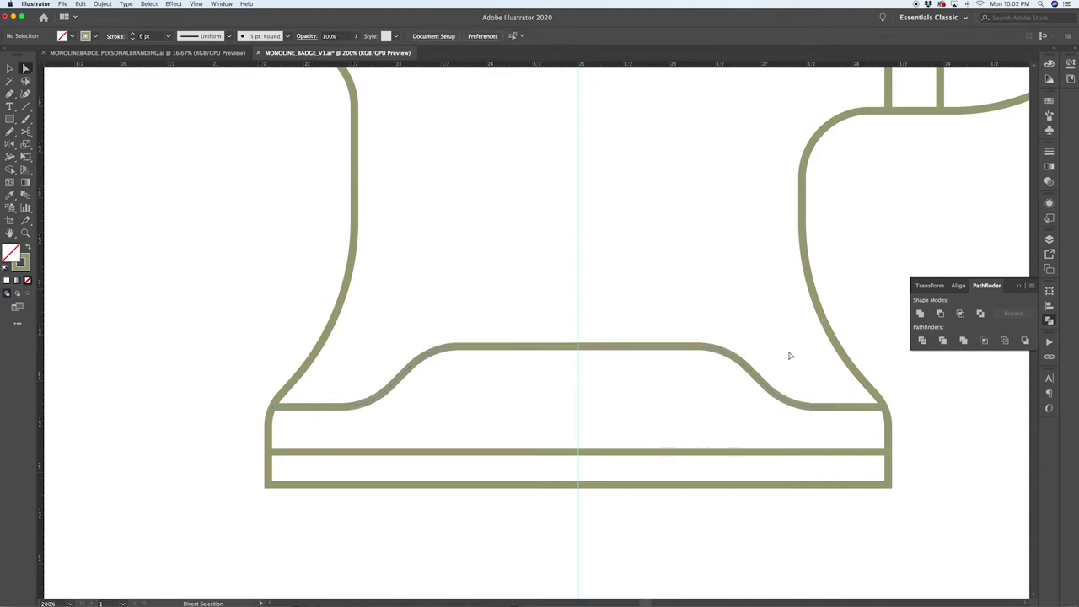
Step: Move the curved path slightly down toward the straight line across the base, and deselect it
key("v")
left_click_drag(696, 350, 696, 359)
left_click(865, 311)
Step: Lower the anchor points of the anvil's top, upper waist and horn together to shorten the body slightly, and deselect them
scroll(864, 311, "down", 2)
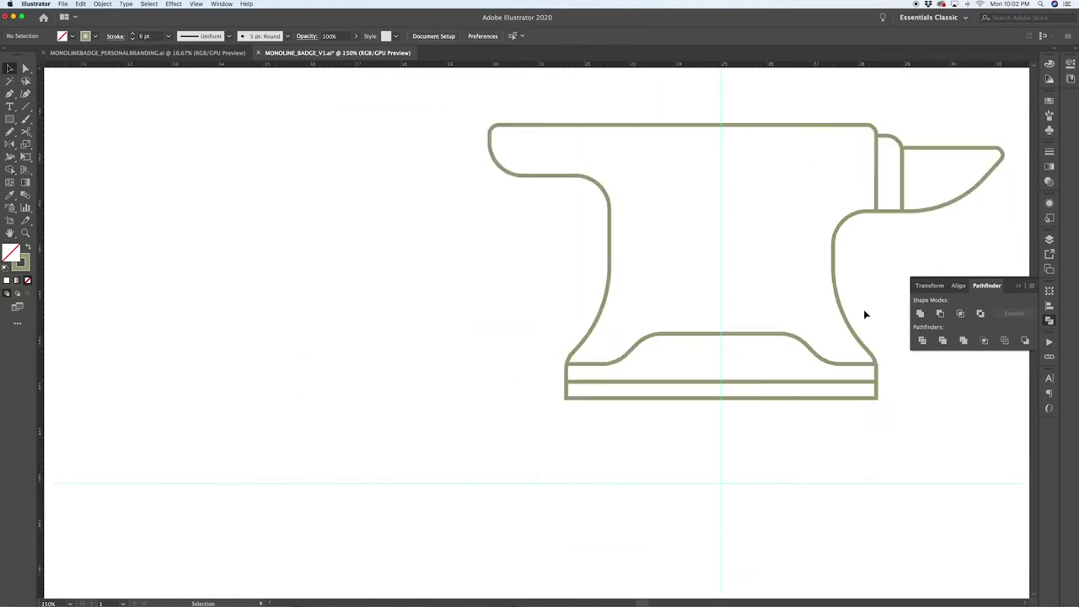
scroll(864, 315, "down", 3)
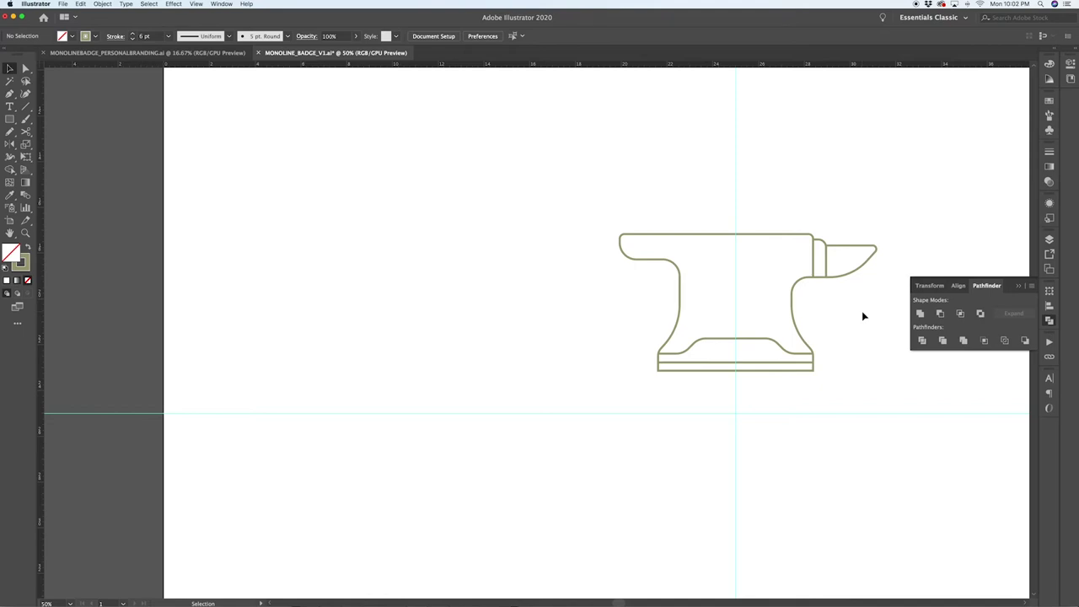
key("a")
left_click_drag(582, 201, 891, 300)
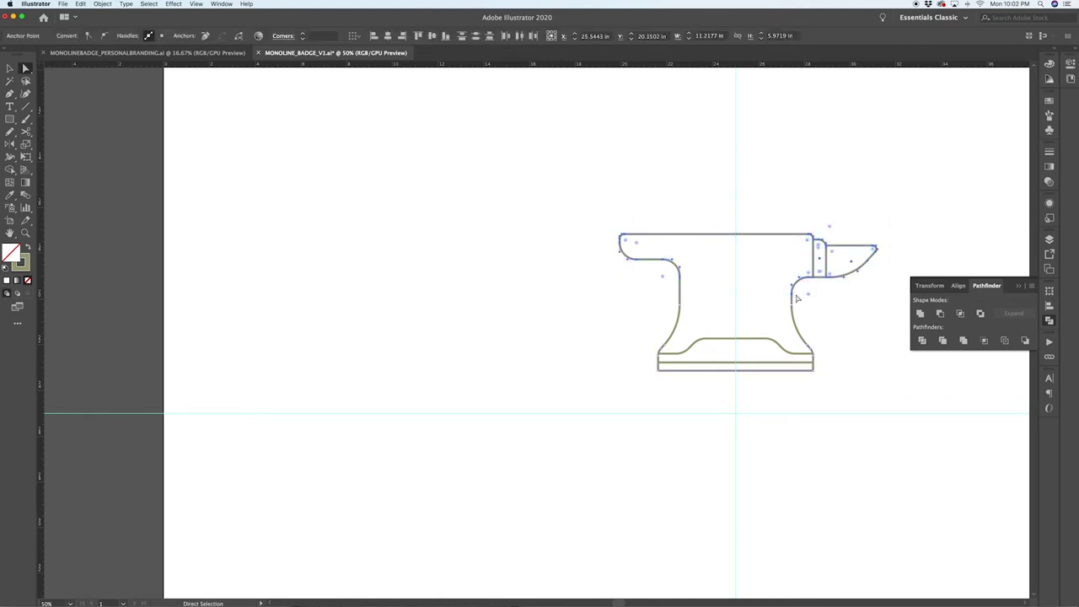
scroll(796, 297, "up", 4)
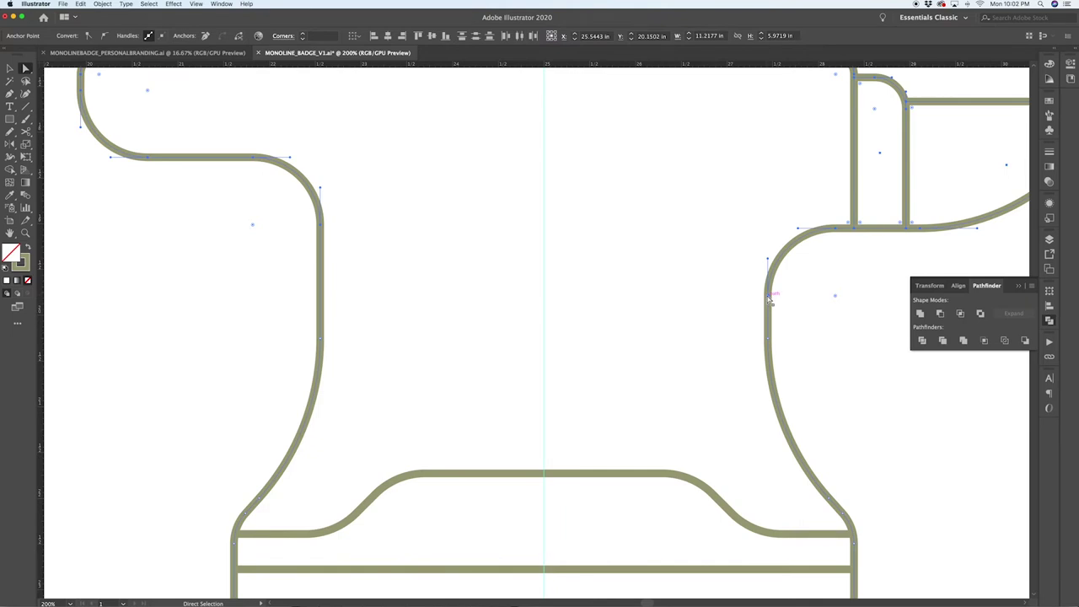
left_click_drag(768, 299, 767, 321)
scroll(839, 340, "up", 2)
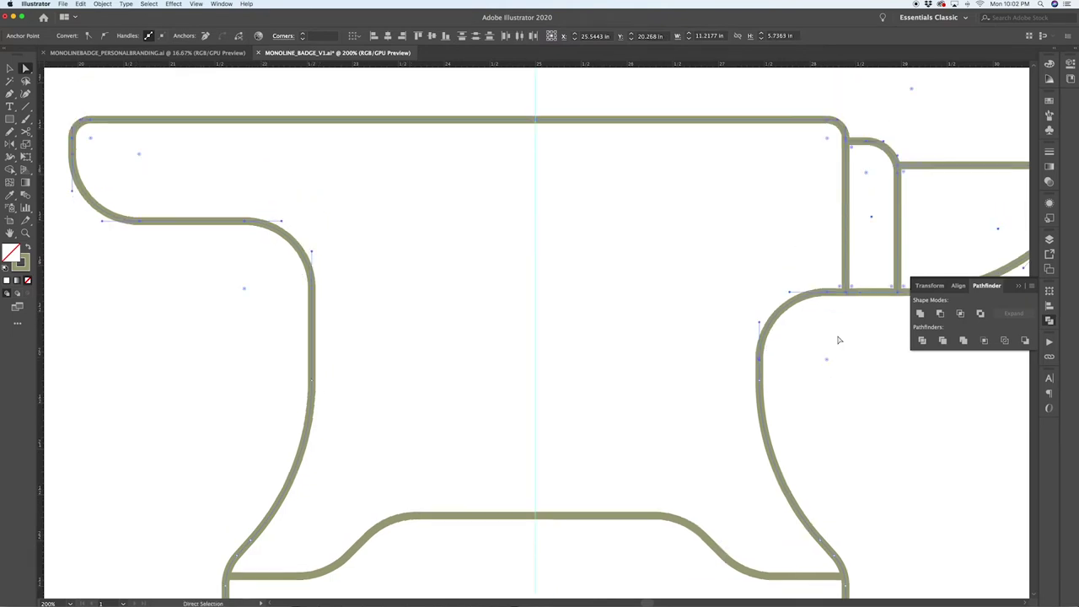
scroll(839, 340, "down", 3)
scroll(839, 340, "right", 5)
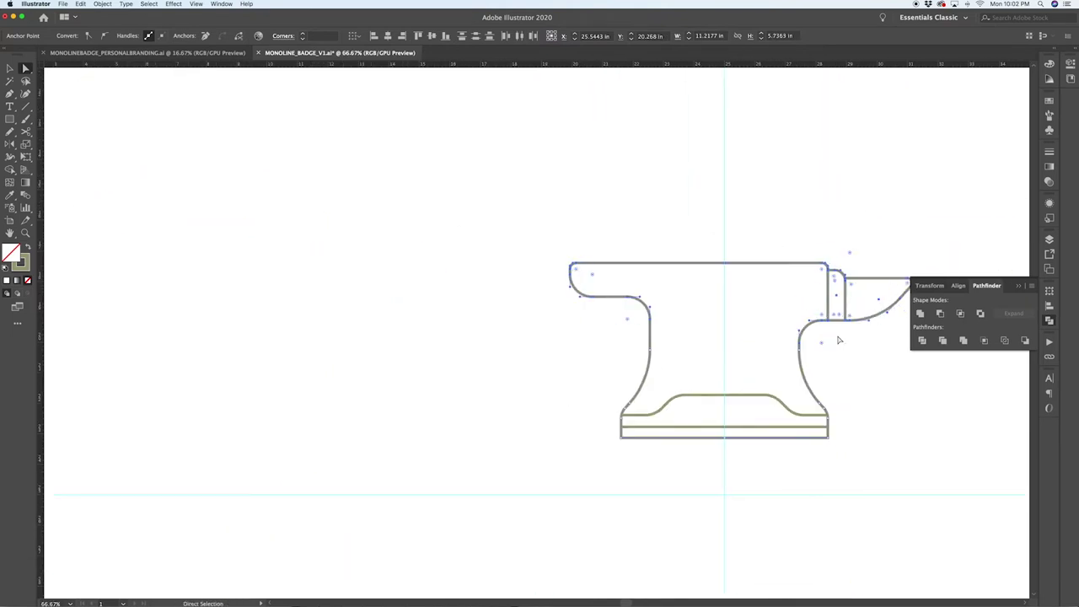
left_click(433, 212)
Step: Try moving the anchor points of the anvil's left side inward to narrow the body, undo the move, and deselect
left_click_drag(504, 293, 602, 461)
left_click_drag(594, 397, 616, 403)
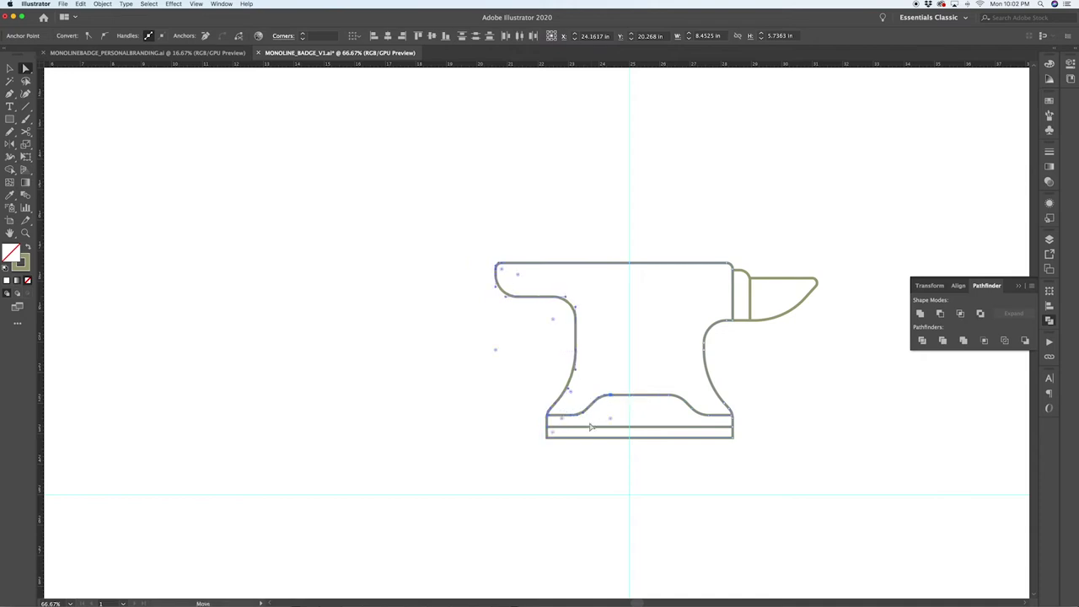
left_click(558, 461)
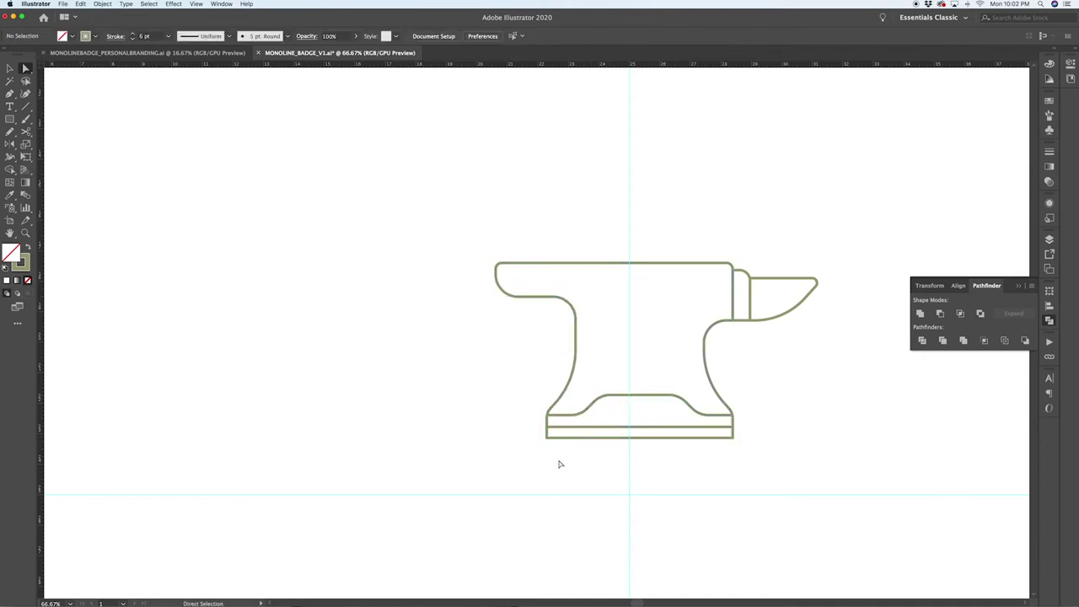
key("cmd+z")
left_click(558, 464)
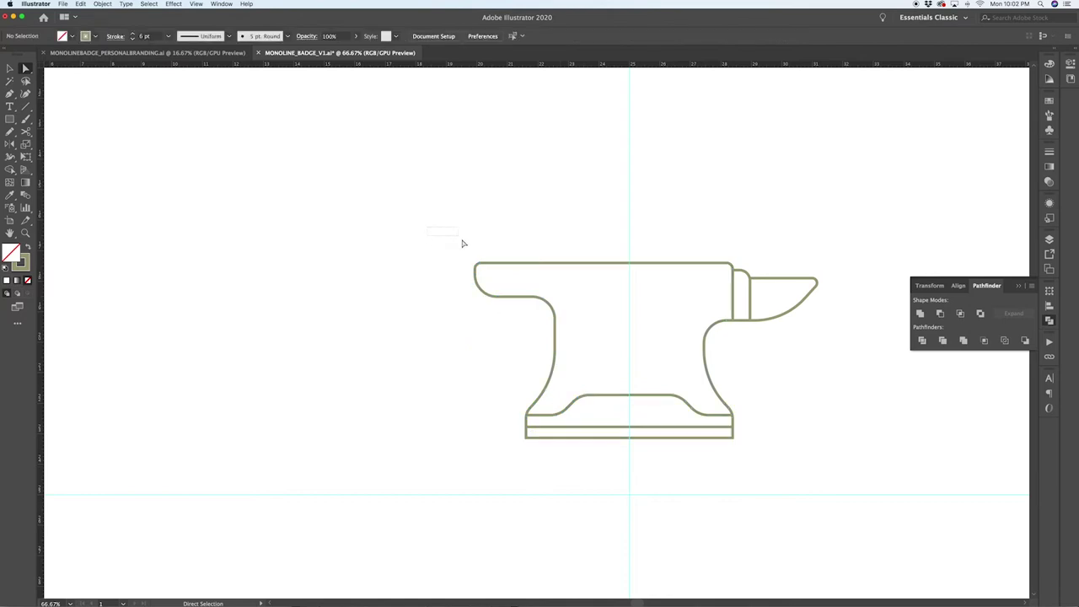
Step: Reselect the anvil's left-side anchor points, try moving them toward the centre guide again, and undo the move
left_click_drag(462, 243, 589, 419)
scroll(570, 455, "up", 2)
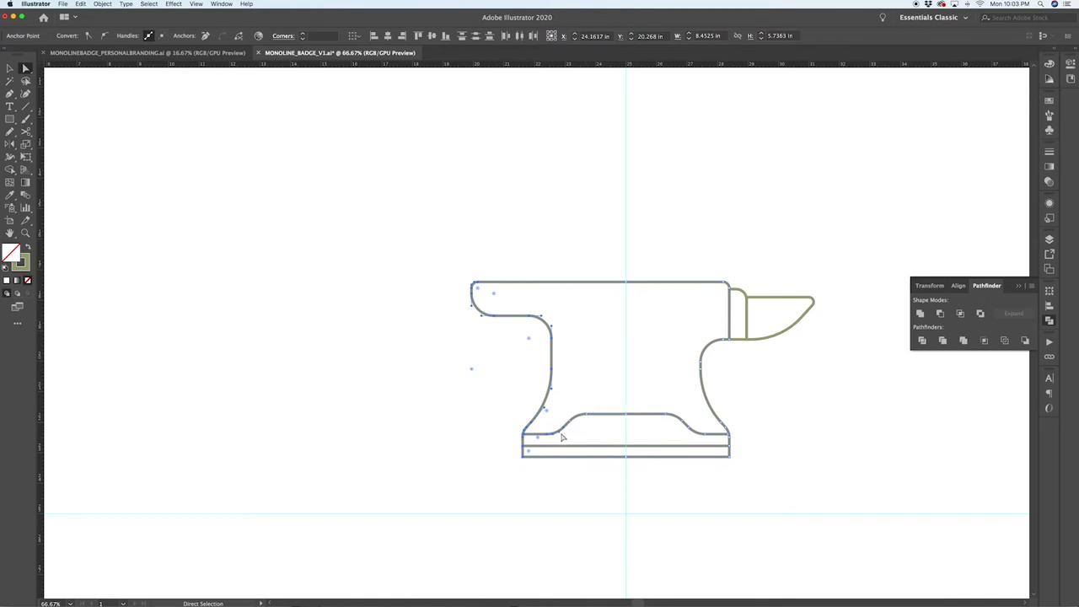
left_click(581, 433)
left_click(567, 427)
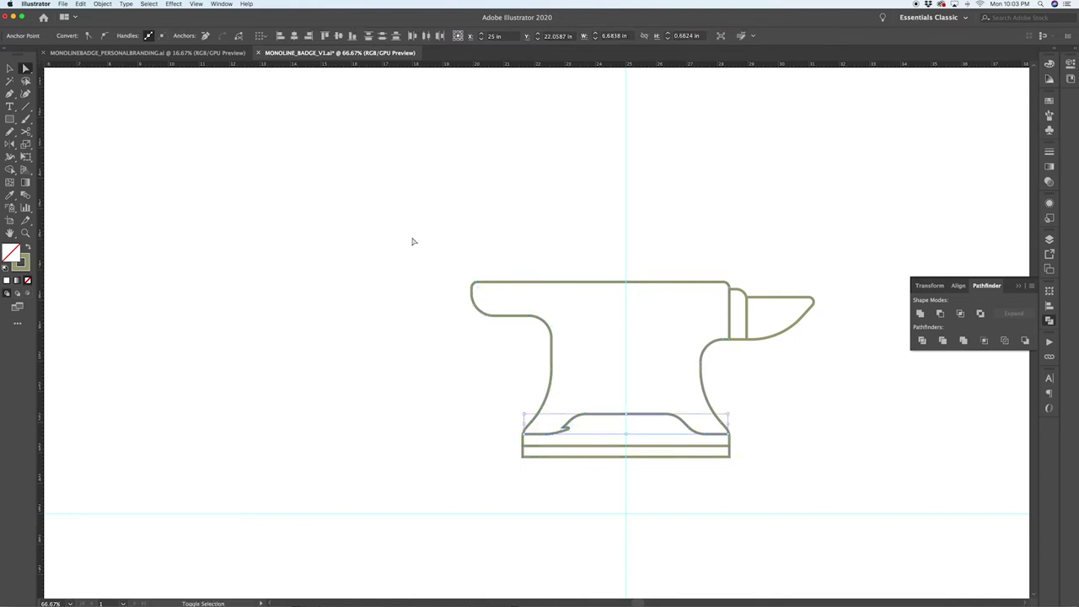
left_click_drag(417, 233, 566, 489)
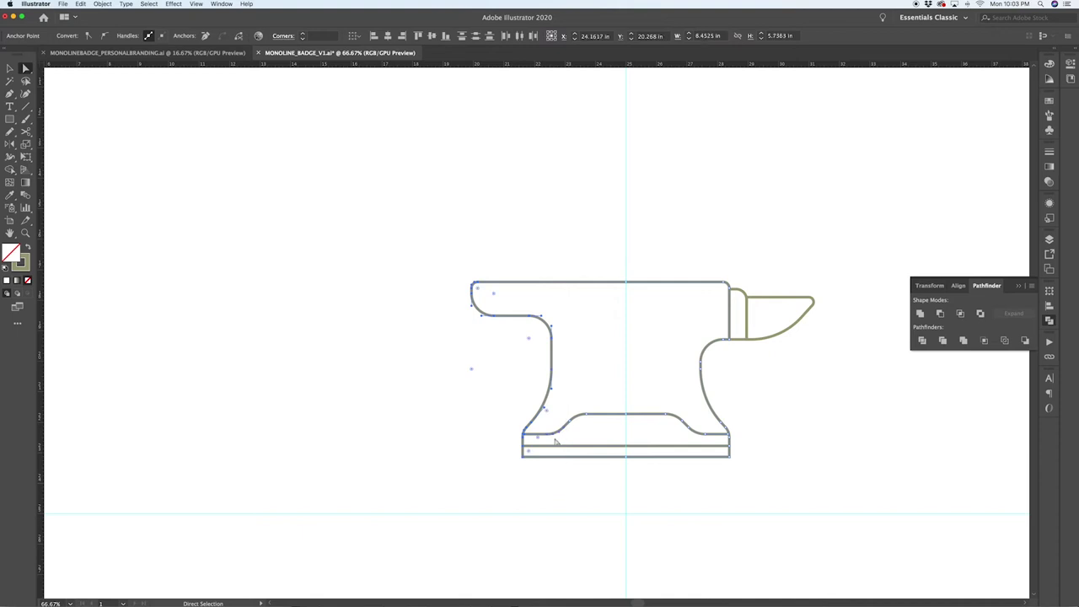
mouse_move(556, 441)
left_mouse_down()
mouse_move(547, 437)
mouse_move(576, 438)
left_mouse_up()
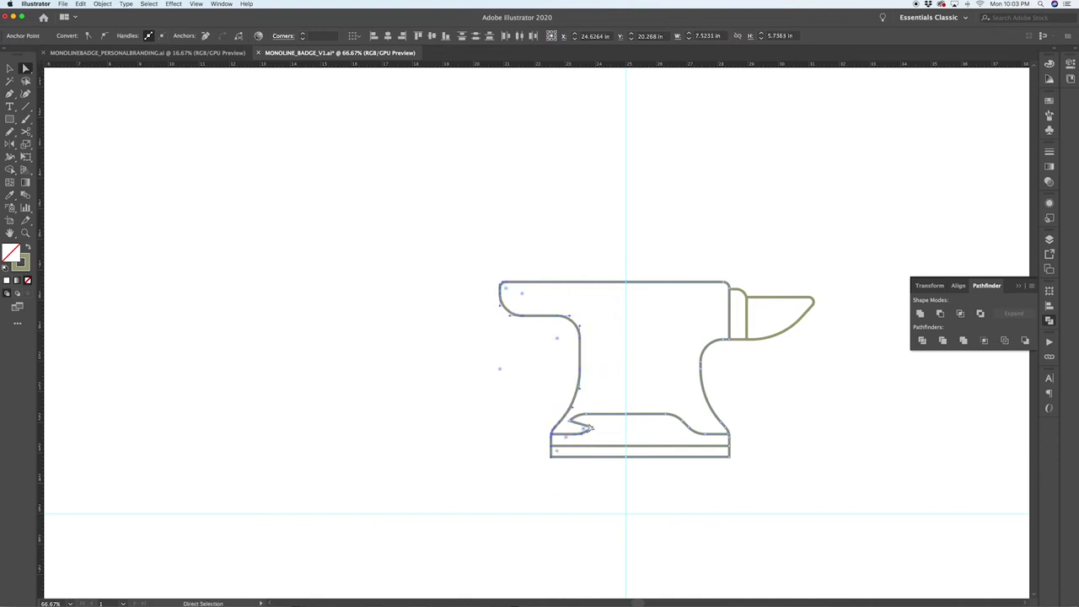
key("super+z")
Step: Select the anvil's left-side anchors including the whole left curve of the base detail, move them right about 0.86 in, and deselect
left_click_drag(456, 238, 592, 481)
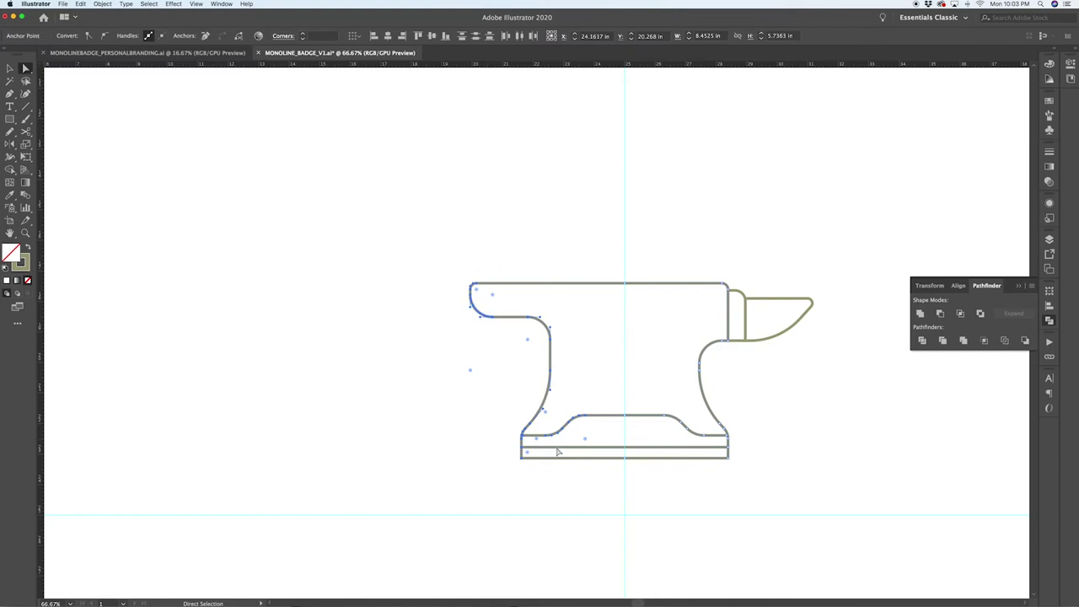
left_click_drag(583, 419, 614, 421)
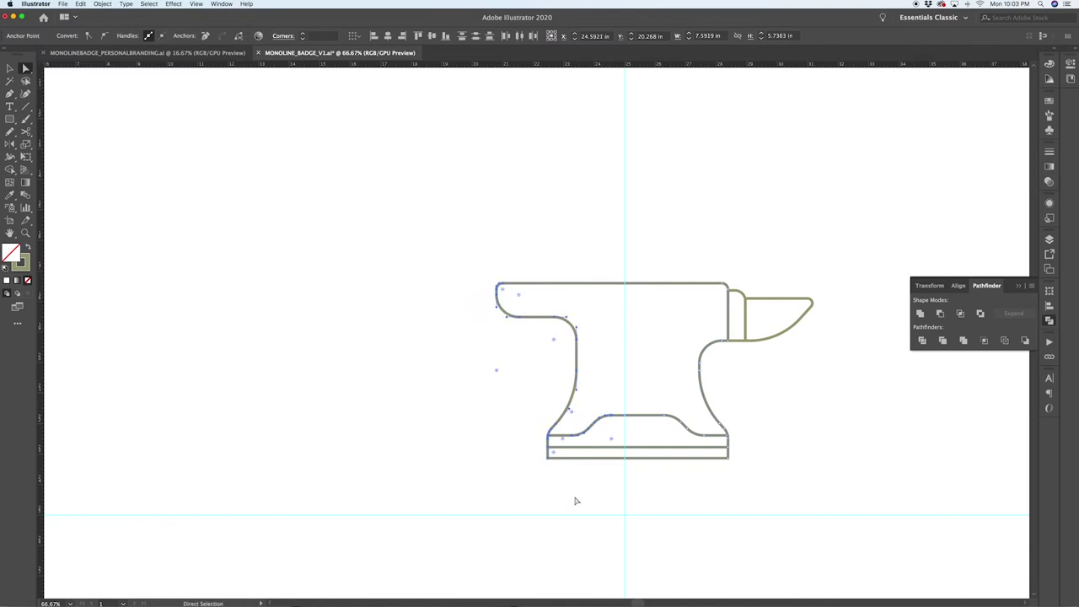
left_click(552, 402)
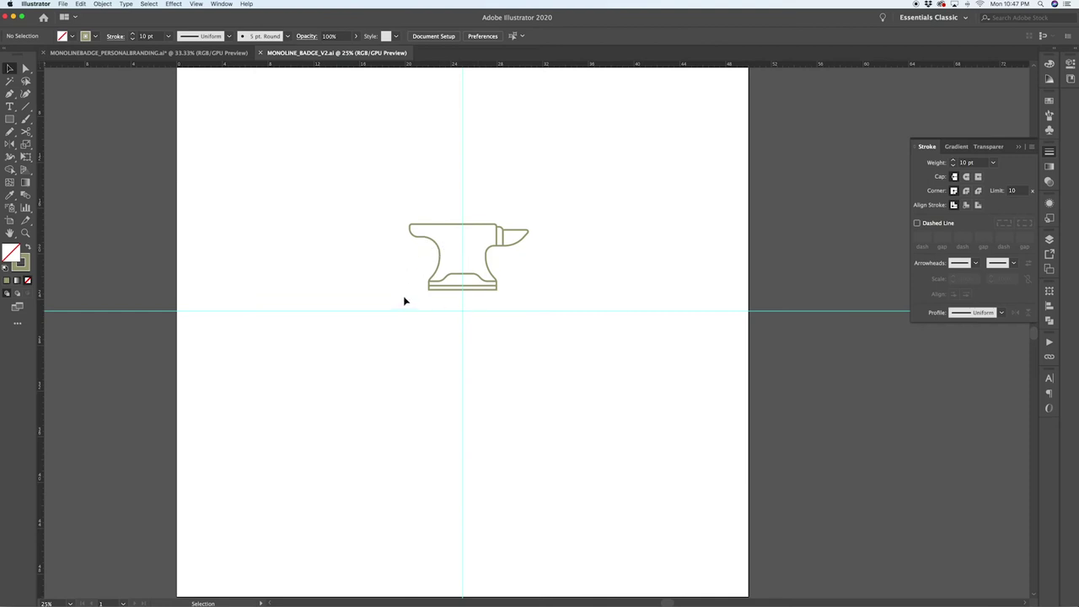
Step: Draw a hexagon about 9.18 by 7.95 in, centred on the vertical guide above the anvil and overlapping its top
scroll(469, 221, "up", 1)
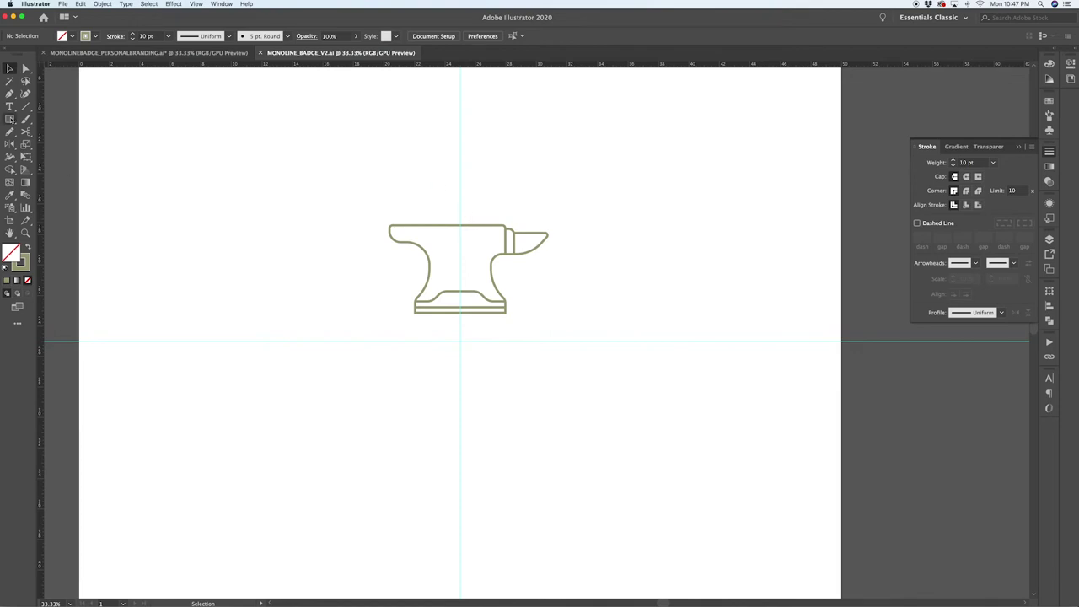
left_click(11, 119)
left_click_drag(11, 120, 59, 157)
left_click_drag(459, 187, 402, 151)
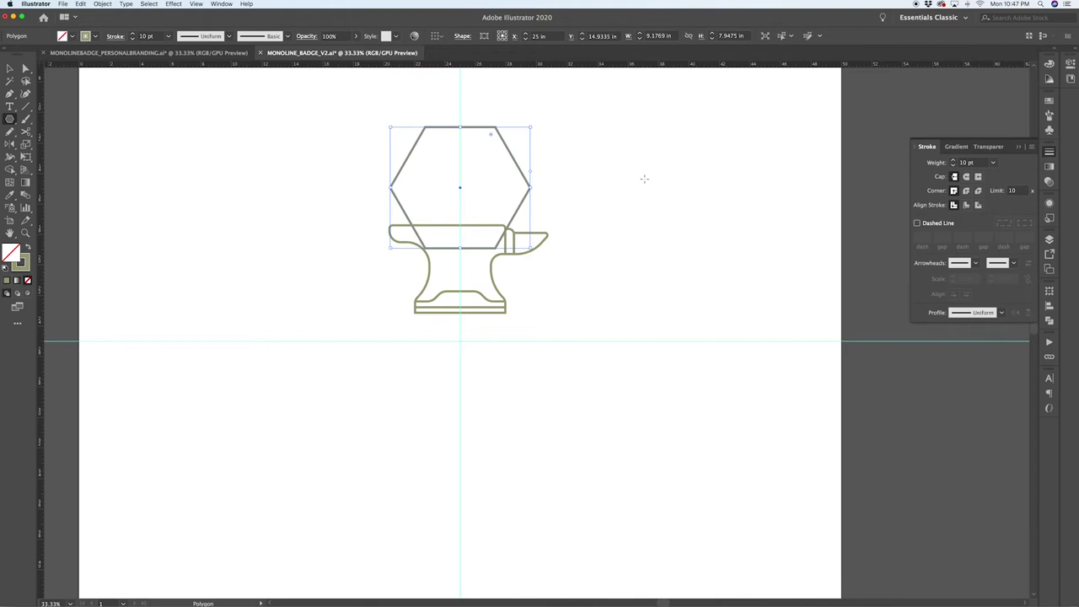
Step: Create a three-sided polygon with a radius of 4.5885 in beside the hexagon, and delete it
left_click(652, 179)
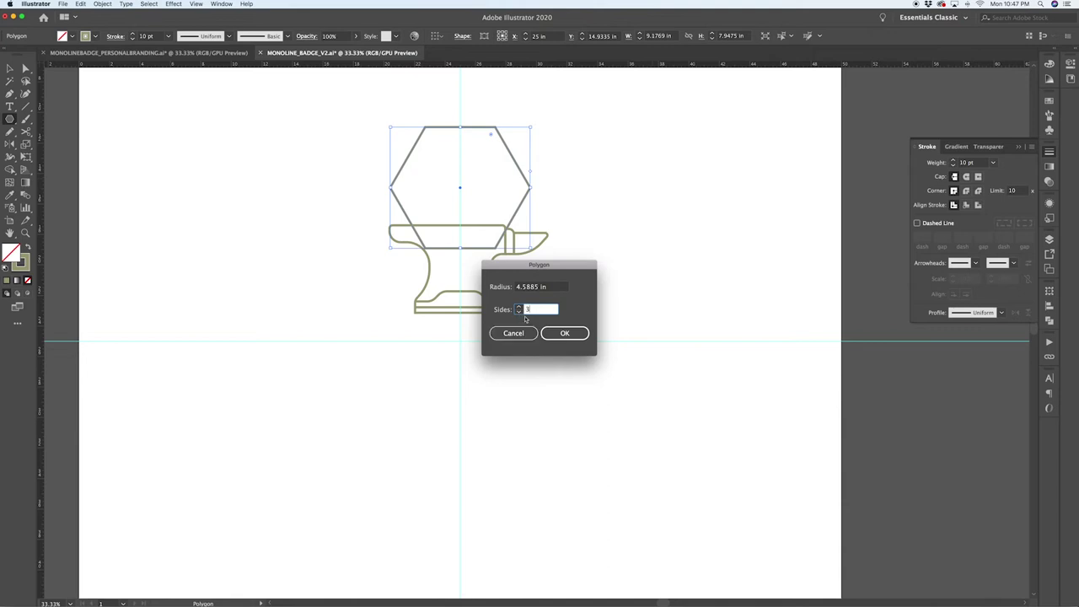
key("Return")
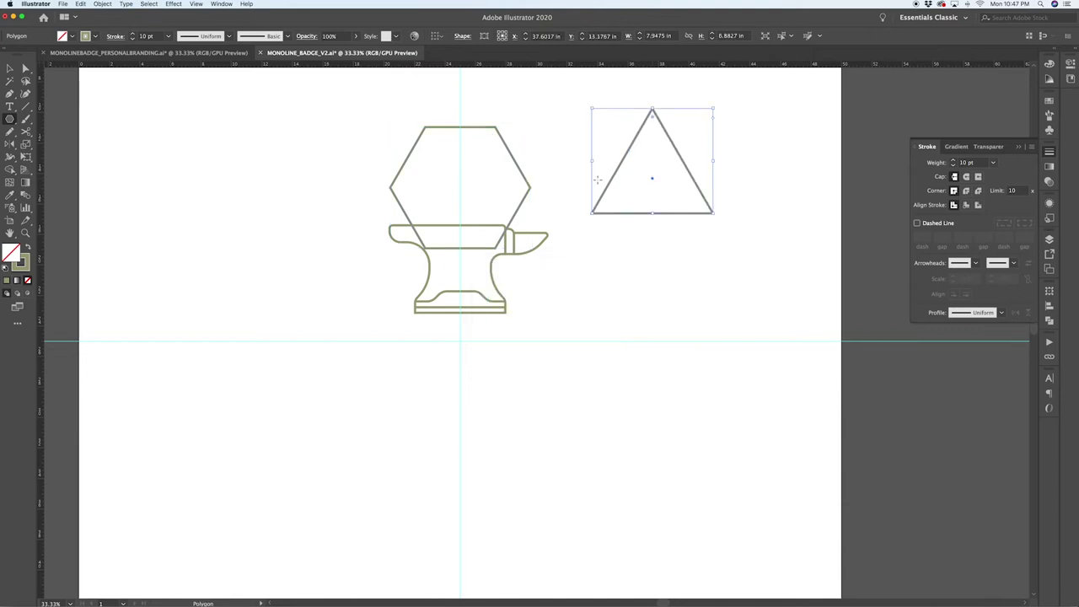
key("v")
left_click(590, 142)
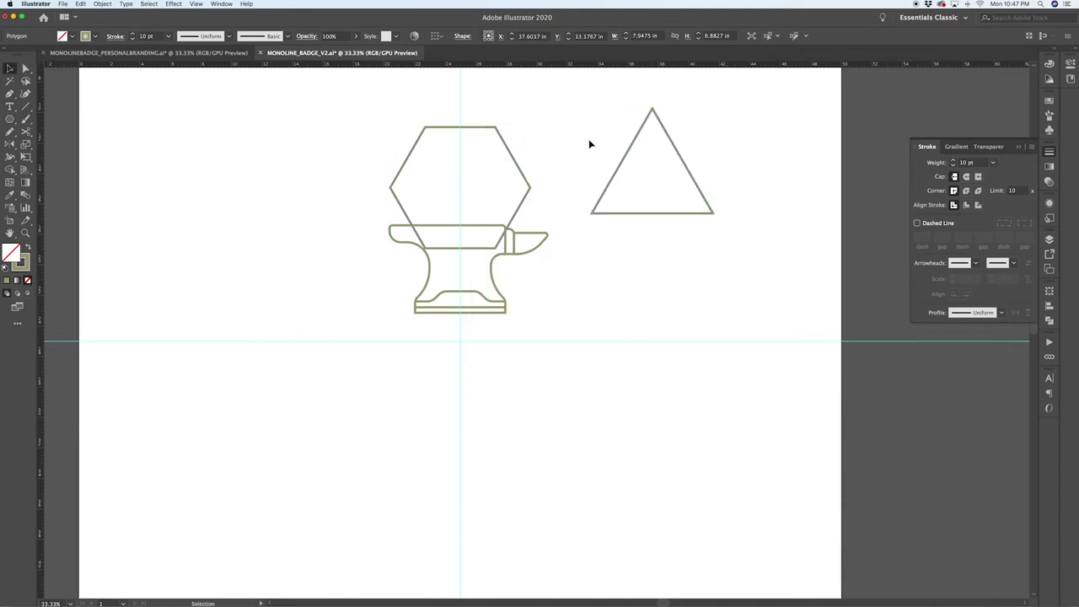
left_click(678, 160)
key("BackSpace")
Step: Rotate the hexagon 90° so one corner points straight up on the centre guide, and inspect that corner's alignment
left_click(531, 185)
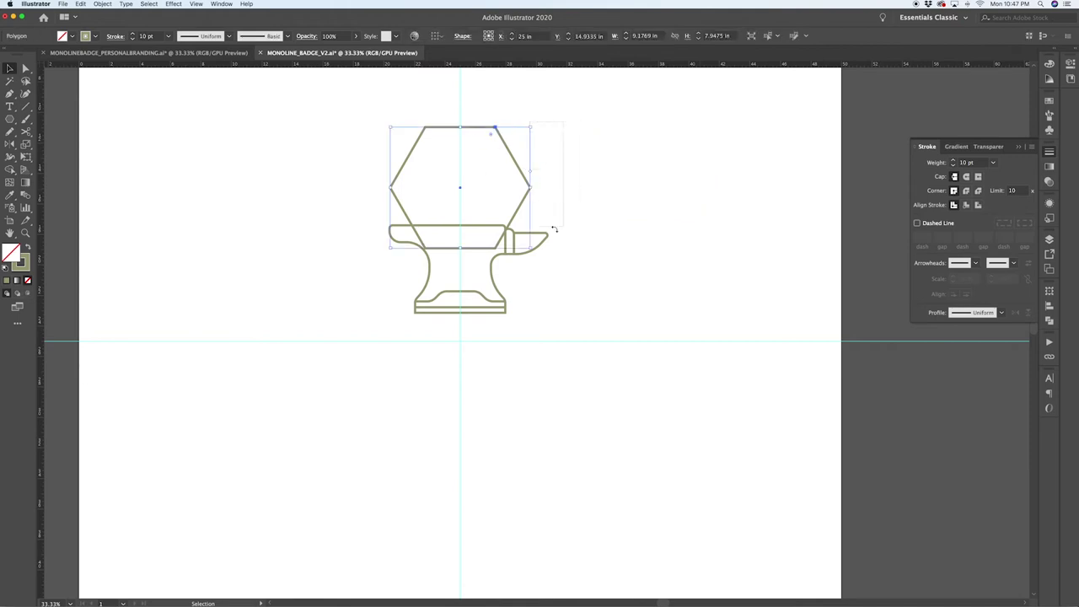
left_click_drag(530, 124, 493, 250)
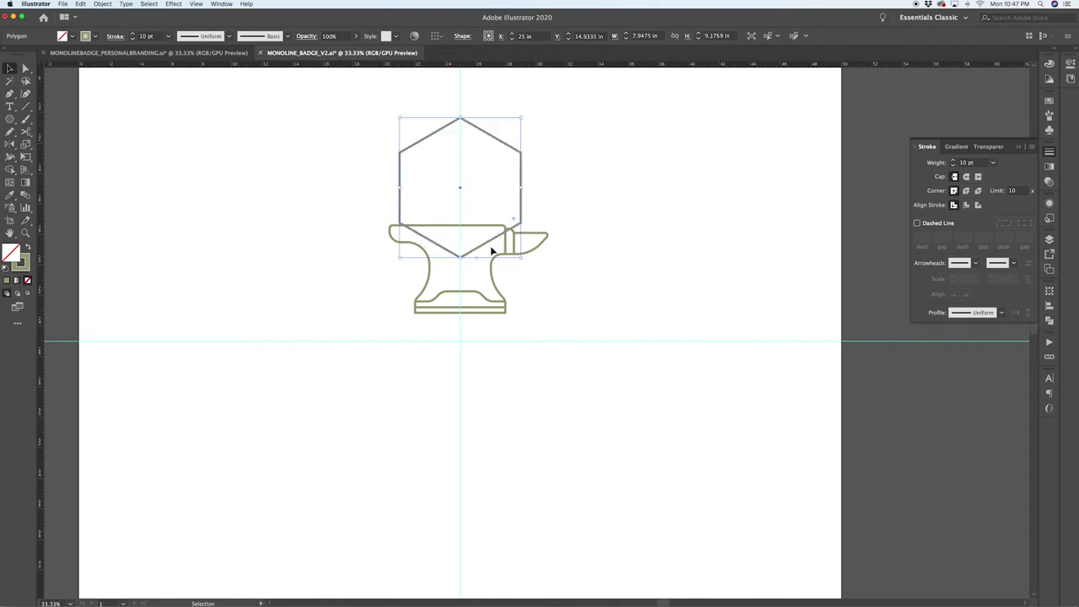
scroll(470, 128, "up", 5)
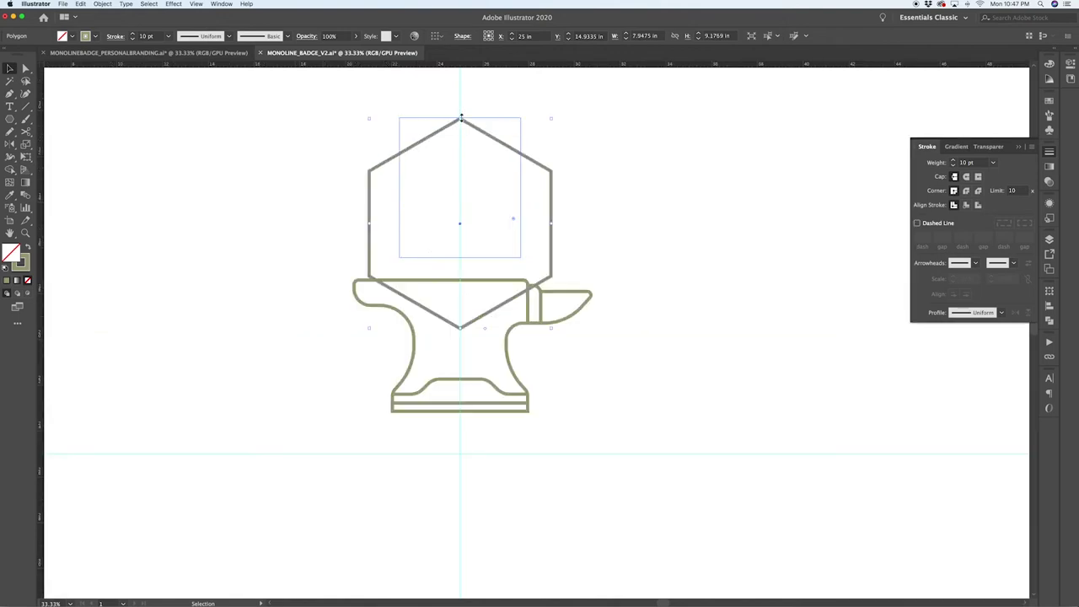
left_click(469, 127)
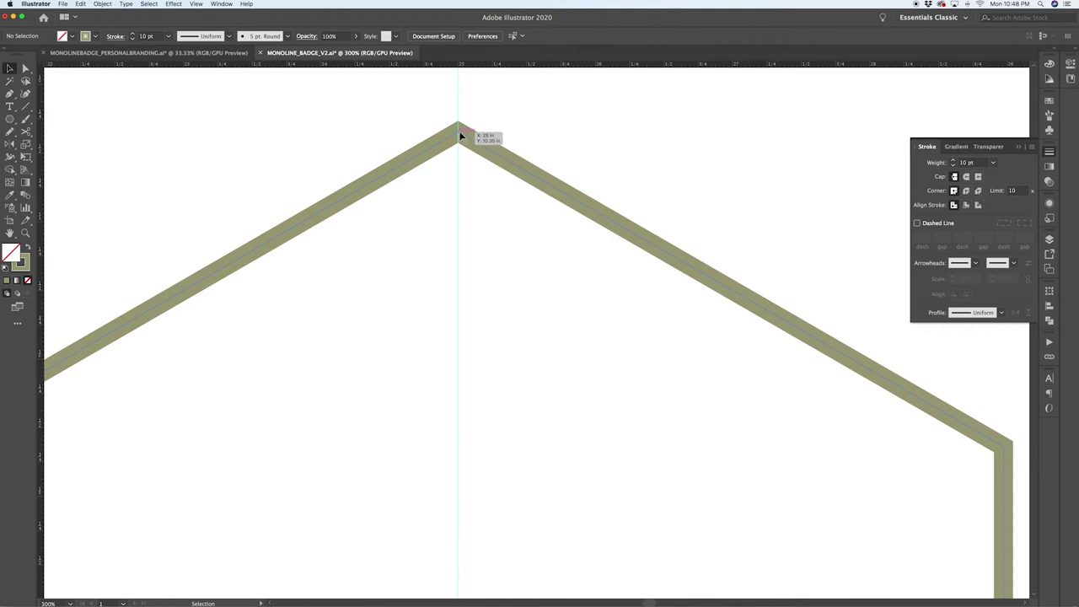
scroll(503, 123, "down", 2)
scroll(503, 124, "down", 3)
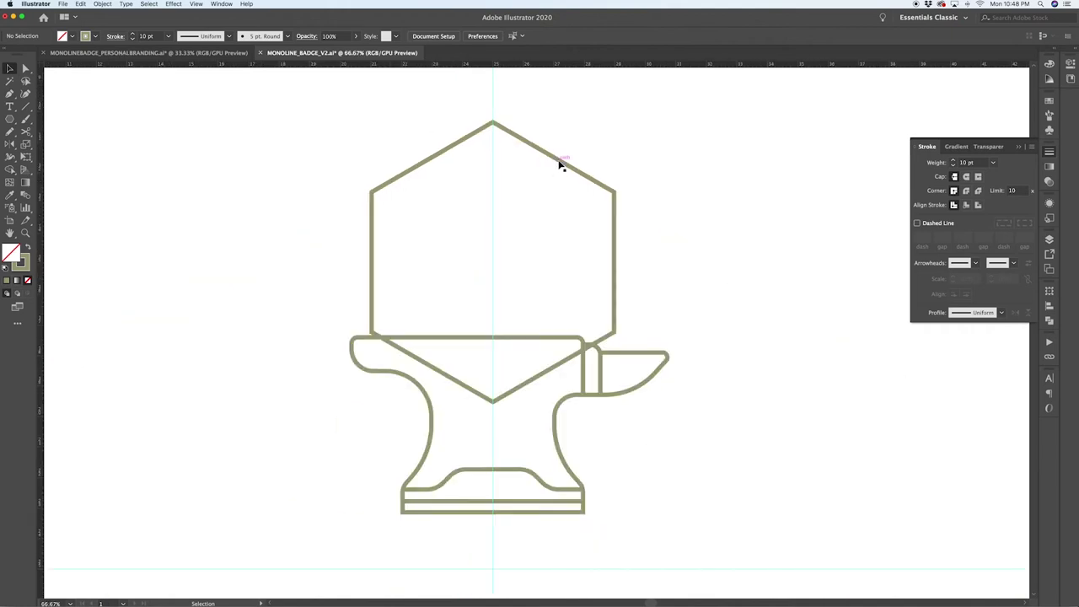
Step: Enlarge the hexagon proportionally from its centre until its left side nearly lines up with the anvil's left end, and deselect it
left_click(559, 163)
left_click_drag(621, 121, 655, 103)
left_click(679, 154)
Step: Delete the hexagon's lowest anchor point to leave an open, house-shaped frame above the anvil
key("a")
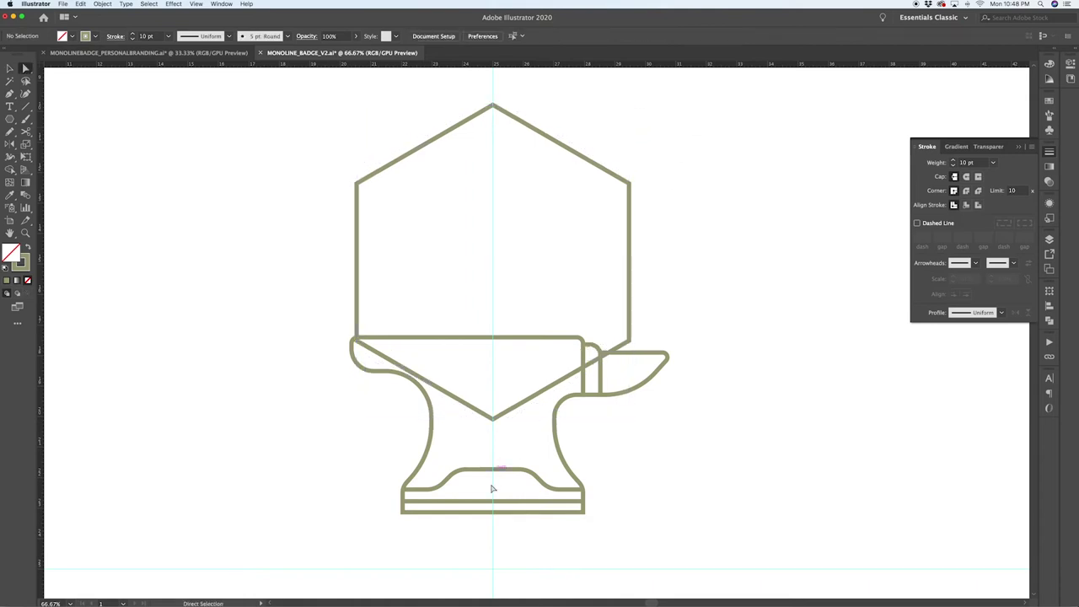
left_click(493, 416)
key("Delete")
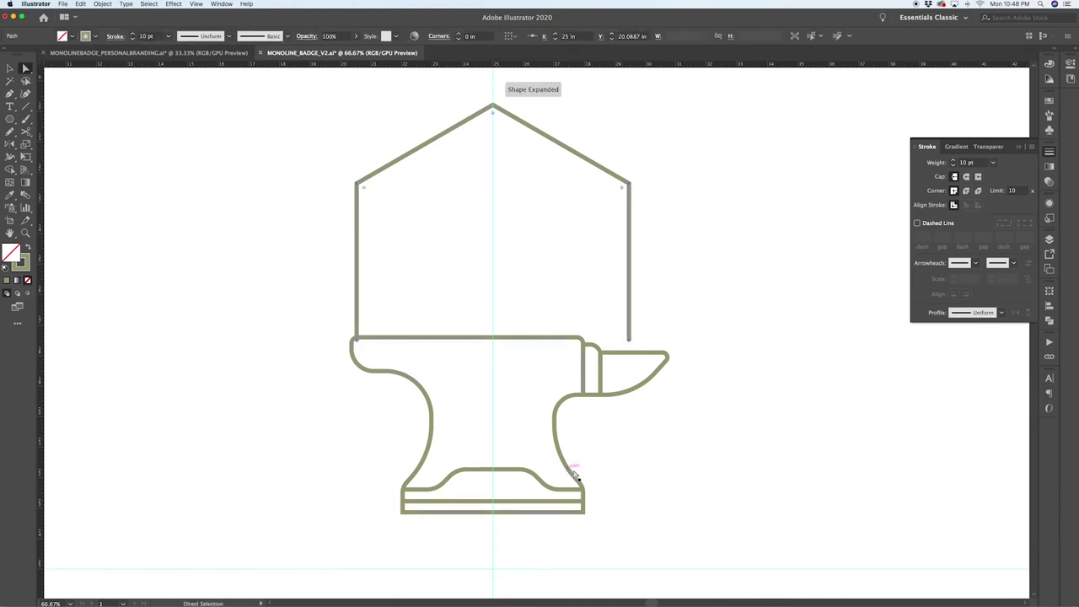
Step: Enlarge the open frame proportionally from its centre to about 10.29 by 8.92 in, and deselect it
key("v")
key("super+minus")
key("super+minus")
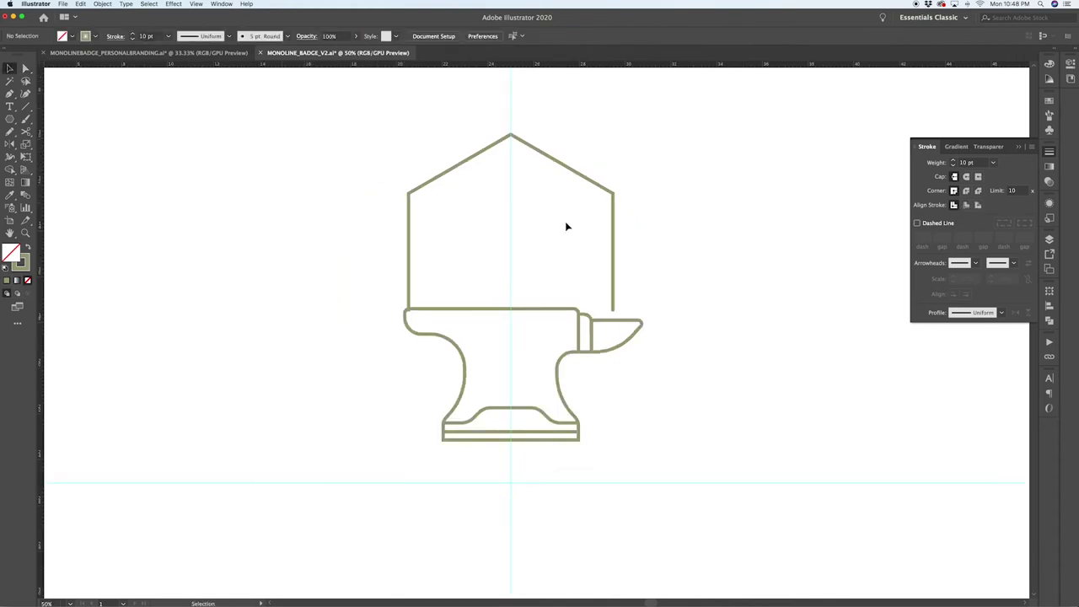
left_click(574, 193)
left_click_drag(596, 165, 610, 153)
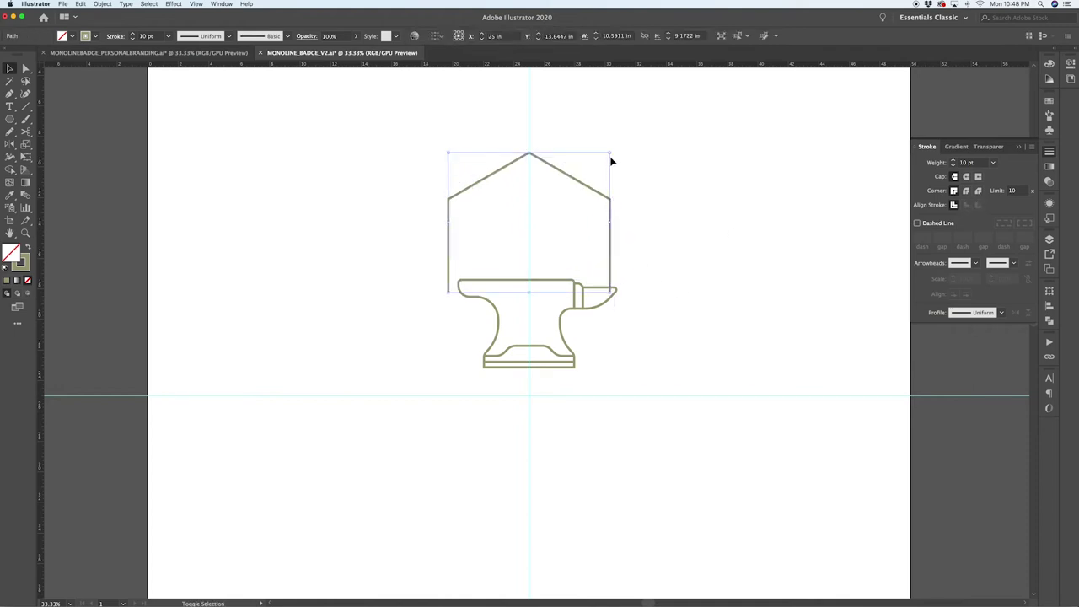
left_click_drag(610, 153, 609, 153)
left_click(649, 168)
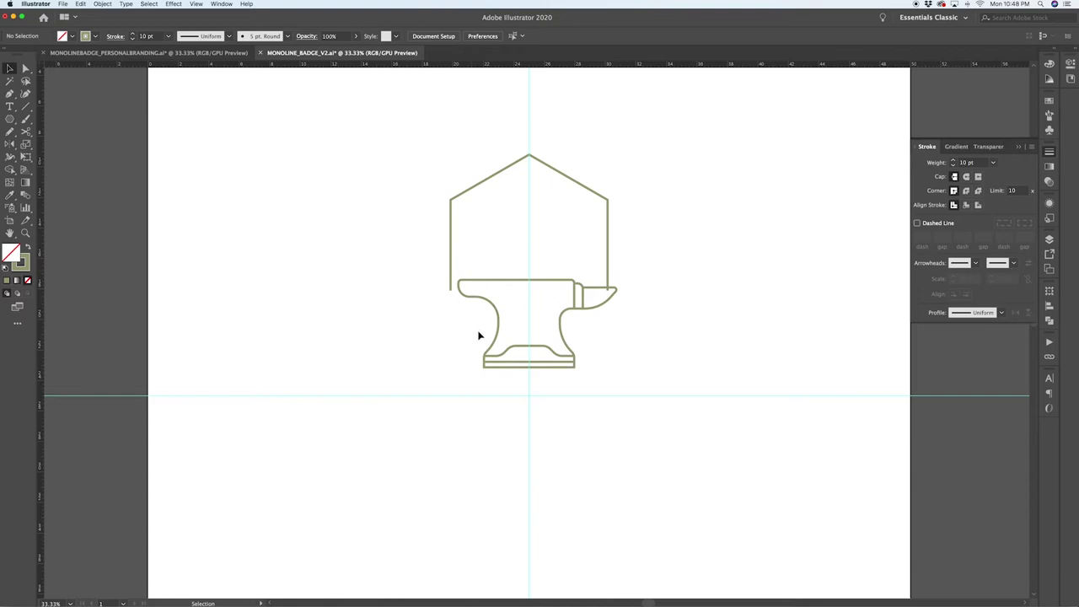
left_click(608, 242)
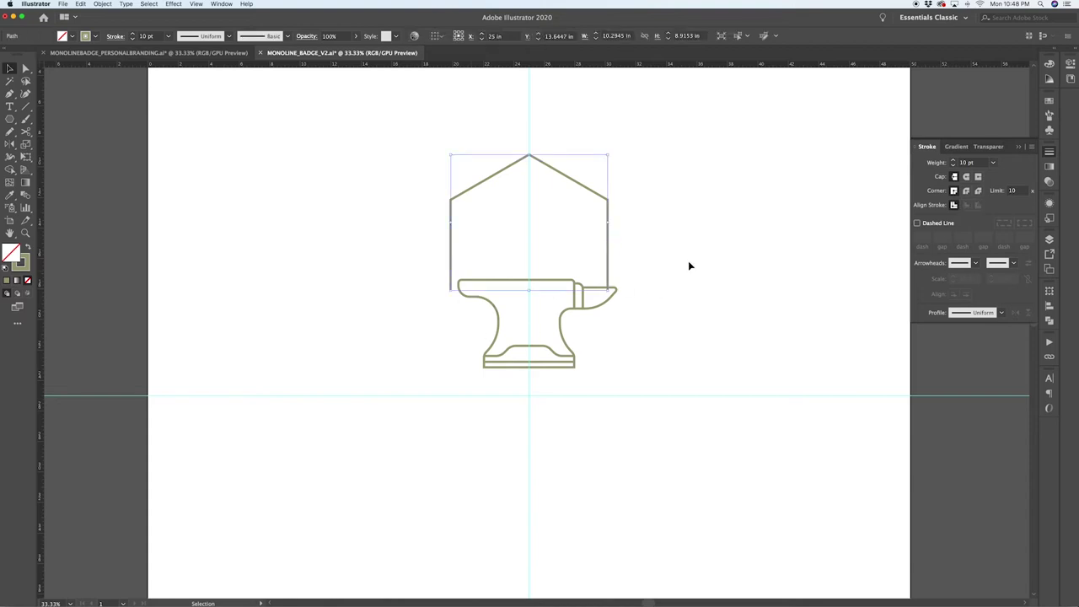
left_click(100, 4)
mouse_move(114, 14)
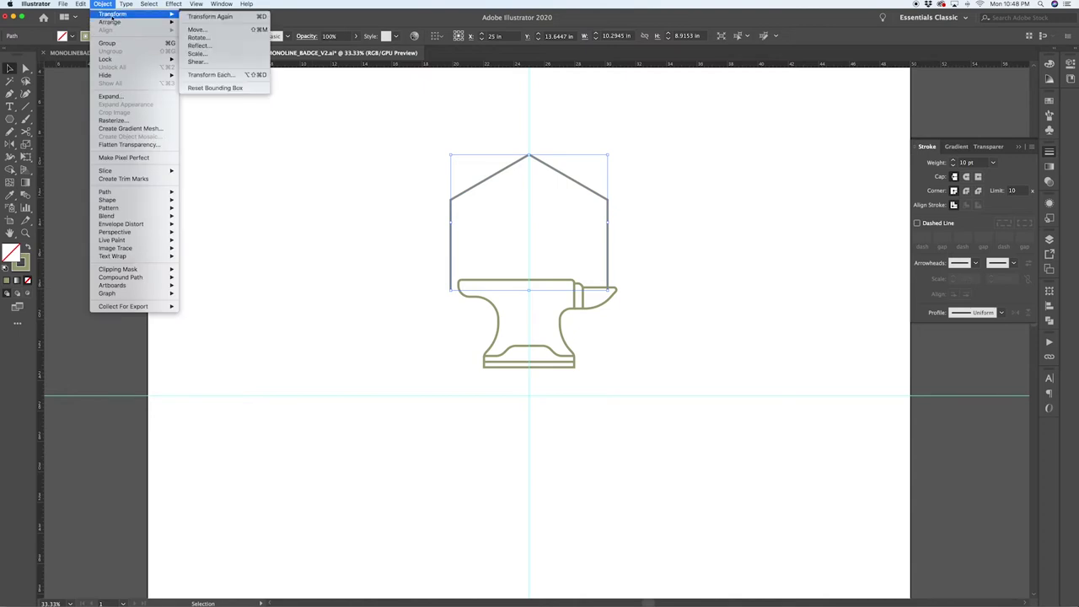
left_click(202, 56)
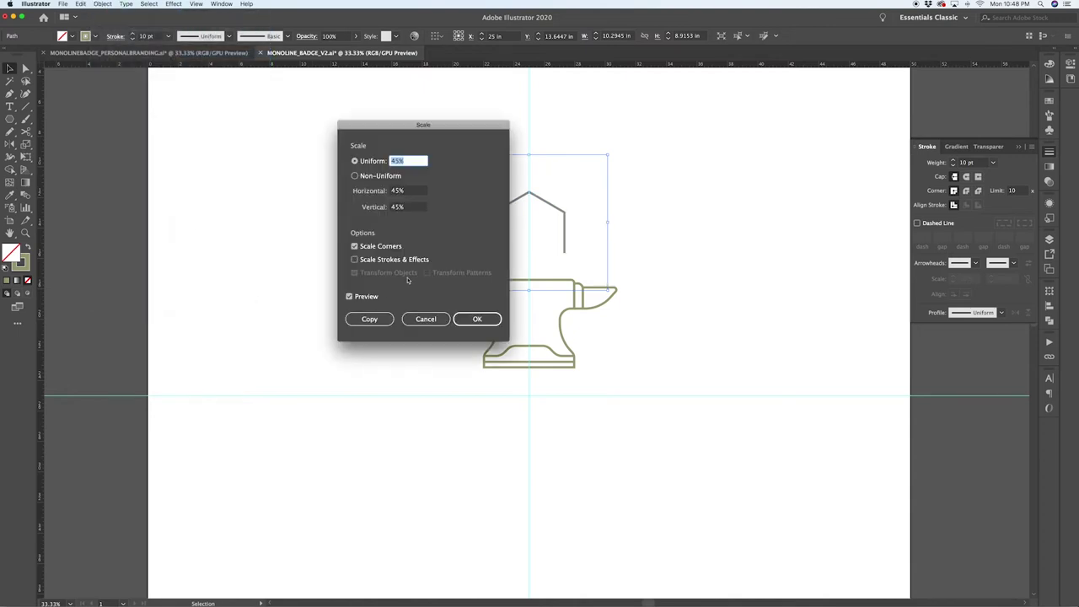
left_click(354, 261)
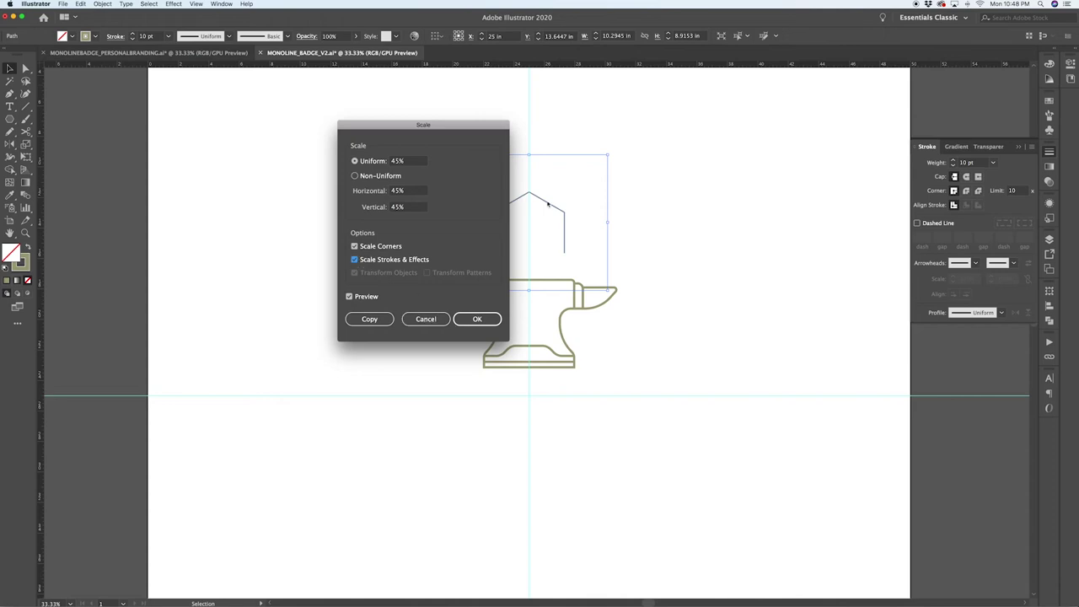
left_click(354, 260)
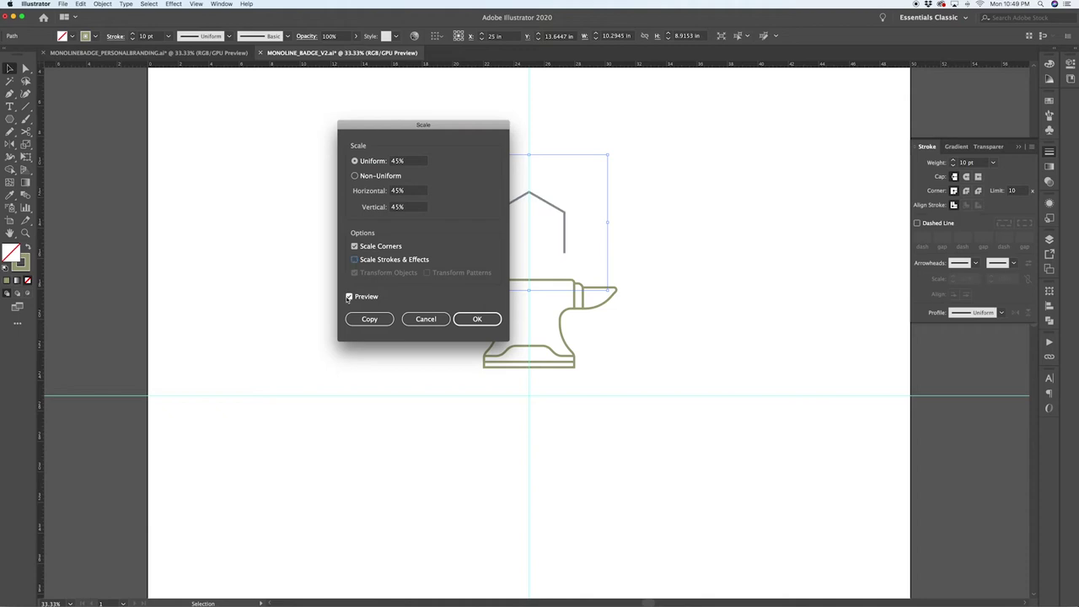
left_click(425, 319)
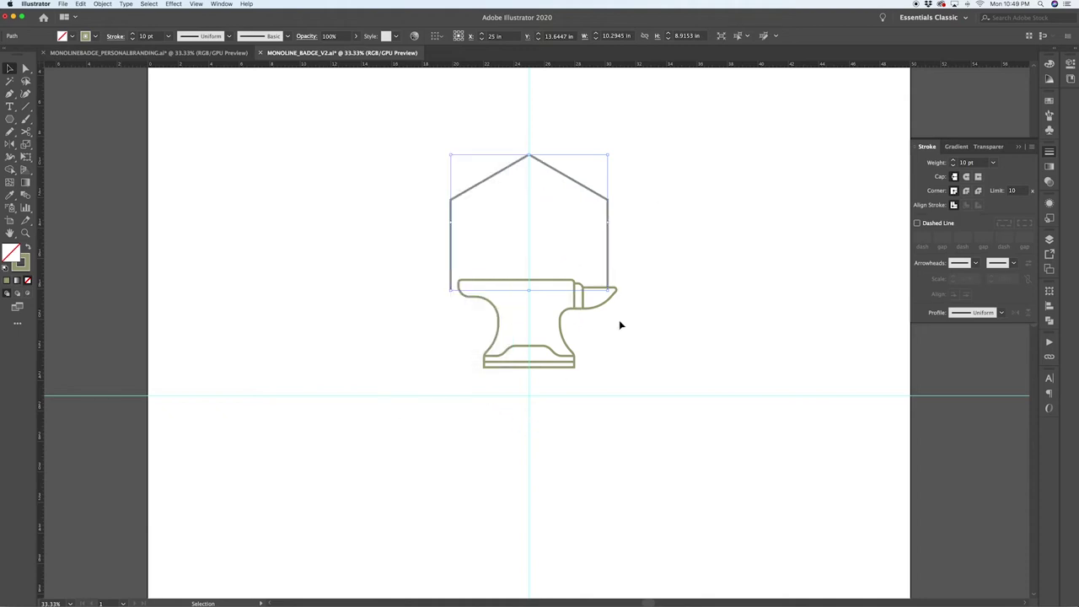
left_click(625, 343)
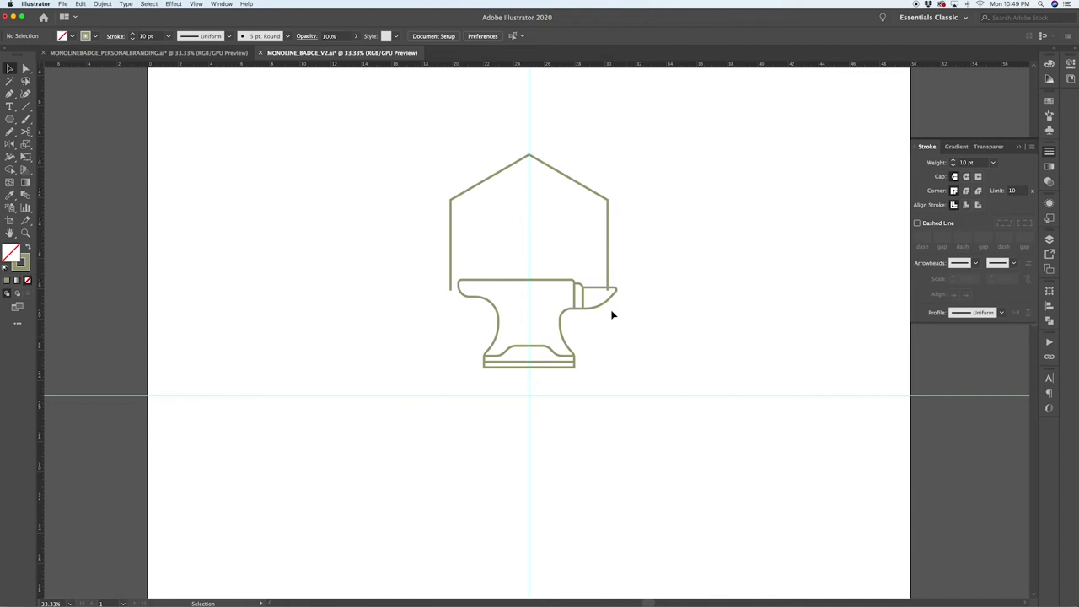
Step: Move the open frame straight down over the anvil to a Y position of about 16 in, and deselect it
left_click(610, 242)
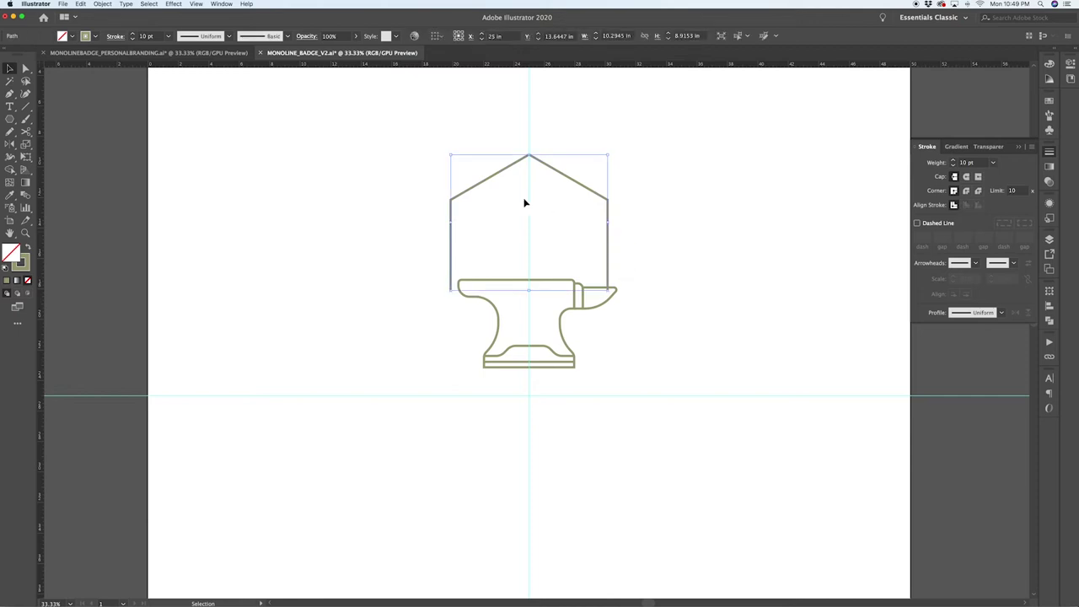
left_click_drag(609, 241, 609, 283)
left_click(663, 229)
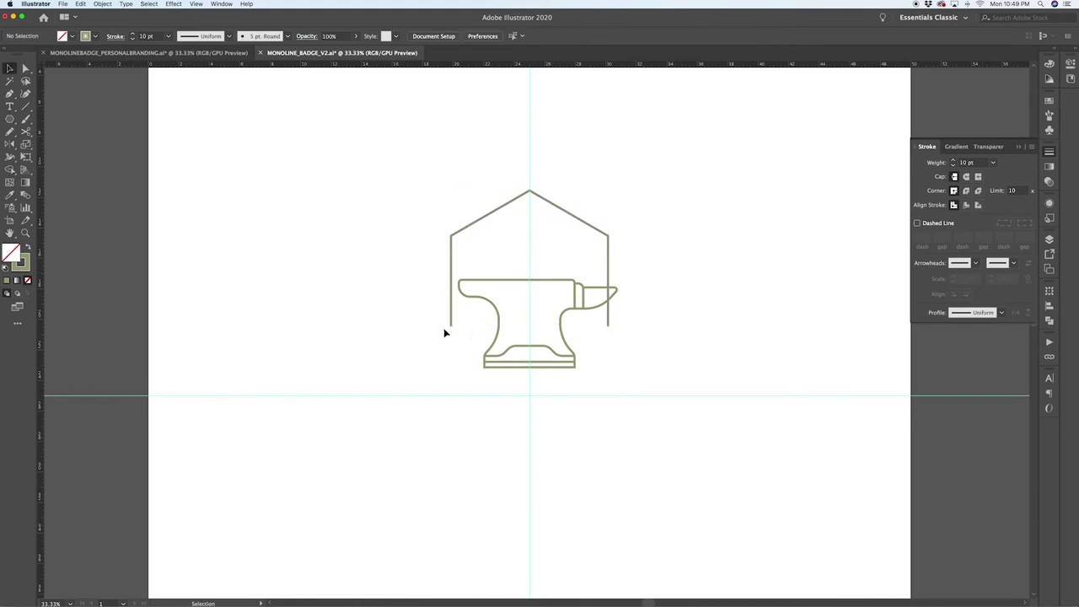
left_click(607, 322)
left_click(102, 4)
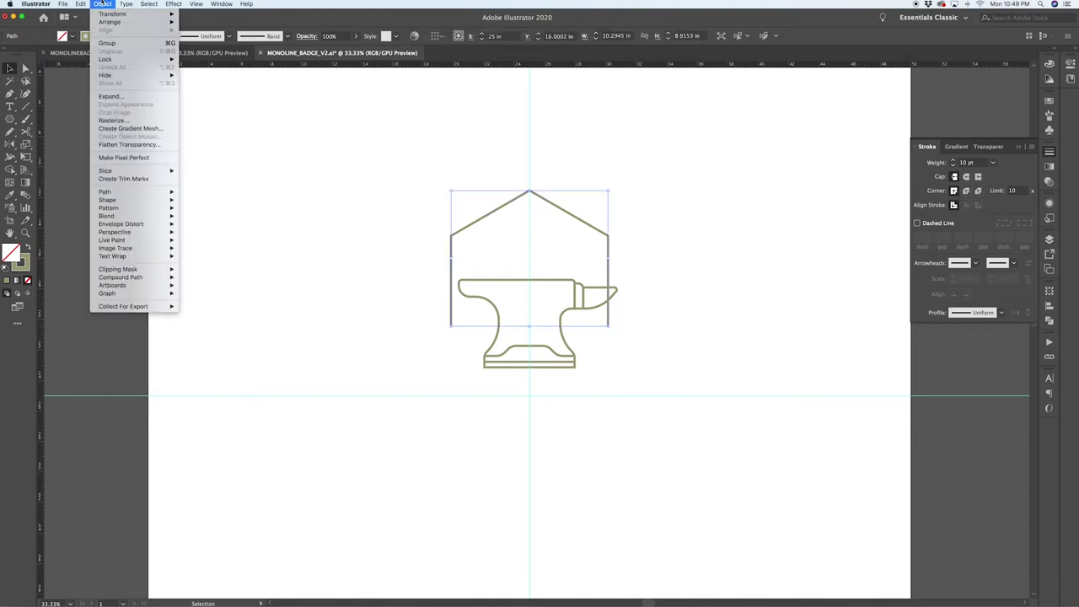
mouse_move(135, 192)
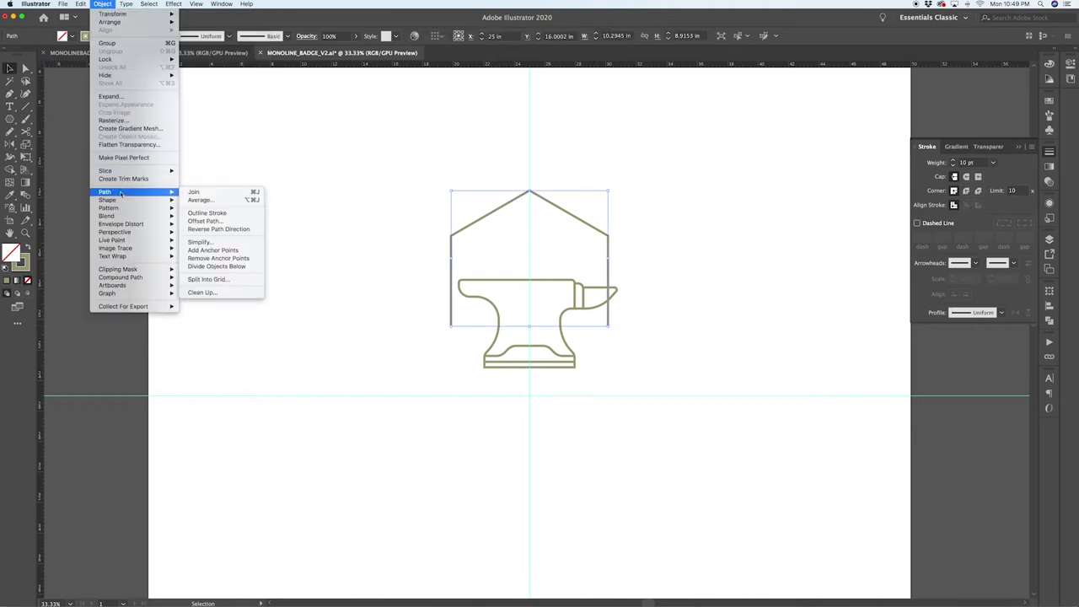
left_click(205, 220)
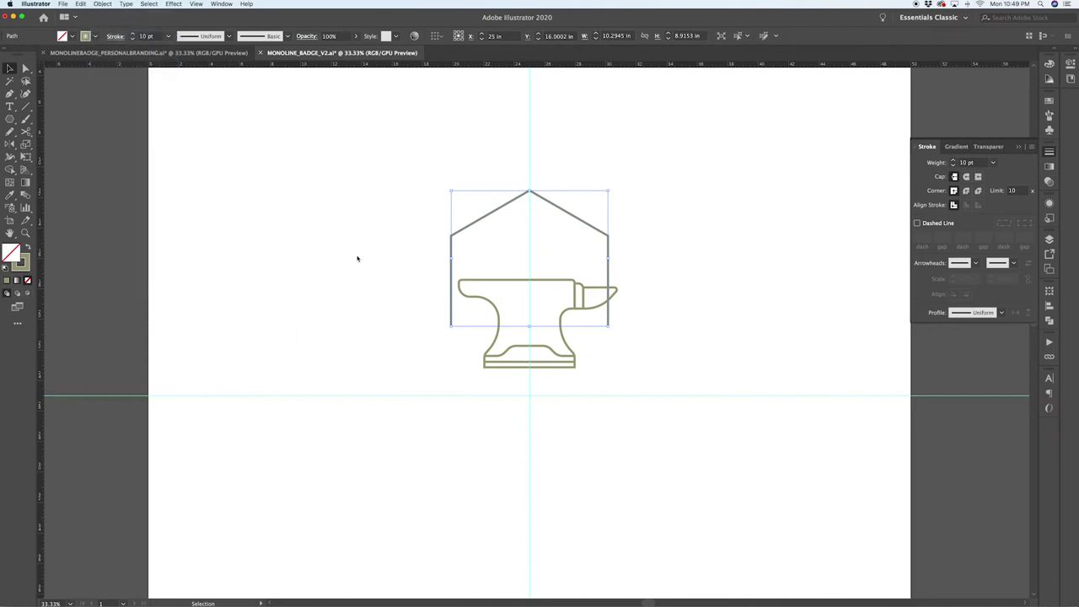
left_click_drag(382, 248, 298, 217)
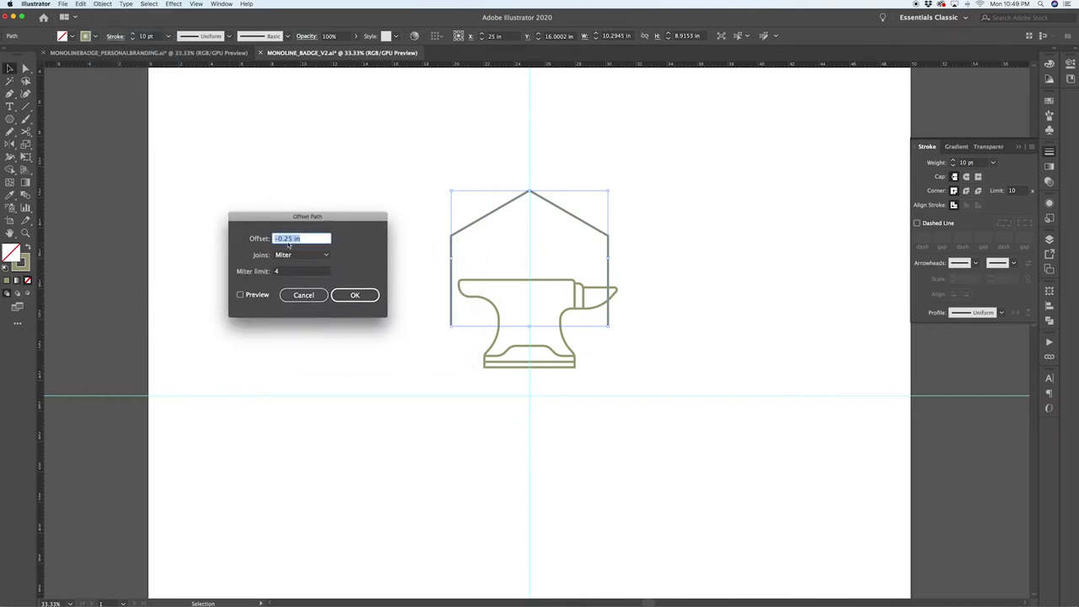
left_click(240, 295)
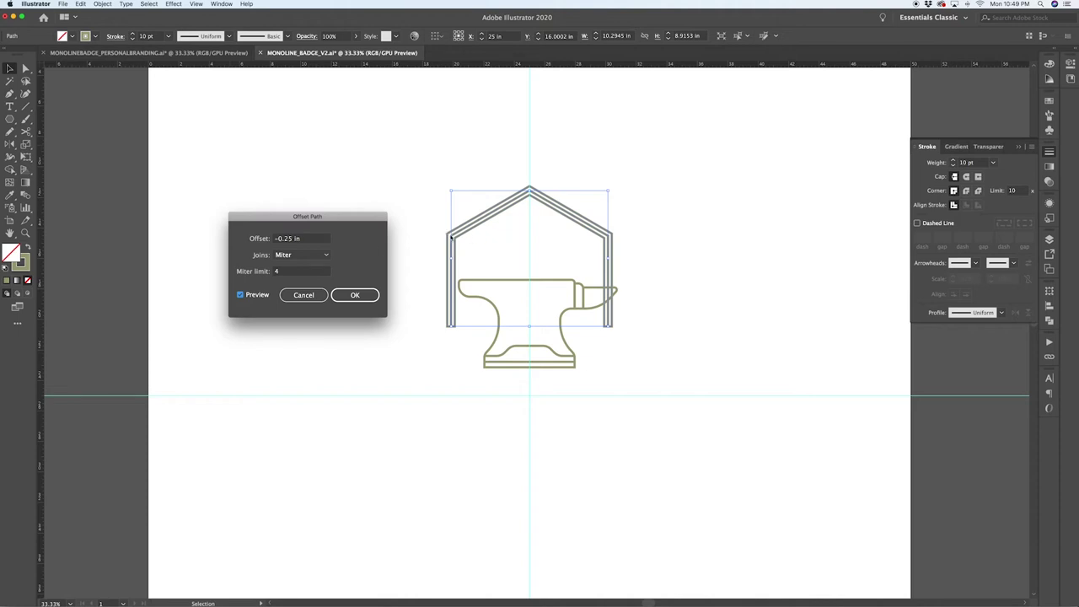
left_click(301, 296)
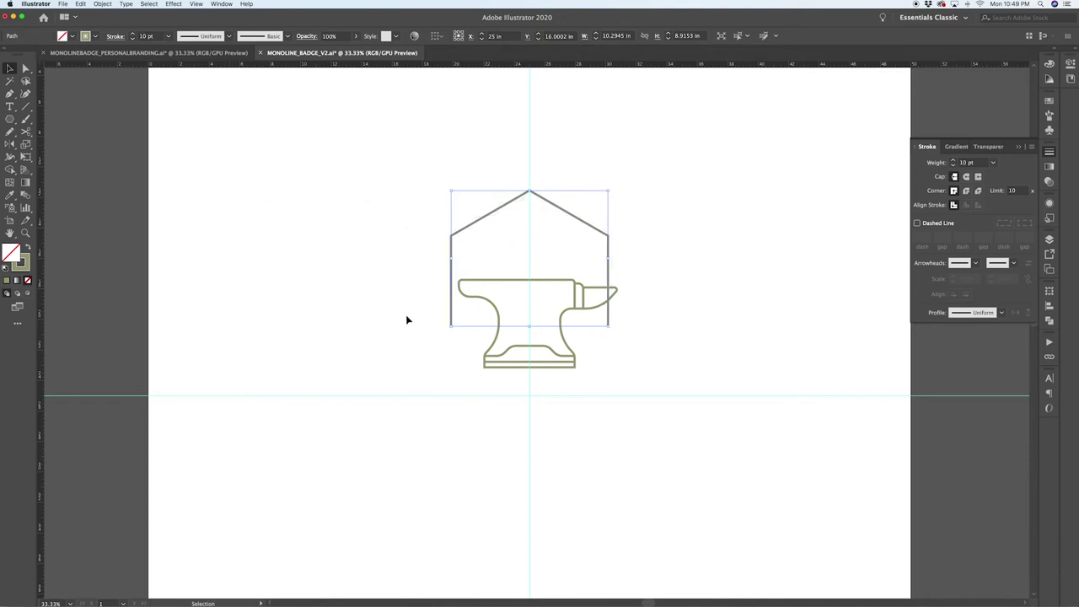
left_click(663, 196)
Step: Close the frame with a straight Pen segment joining its two lower endpoints, and deselect it
key("p")
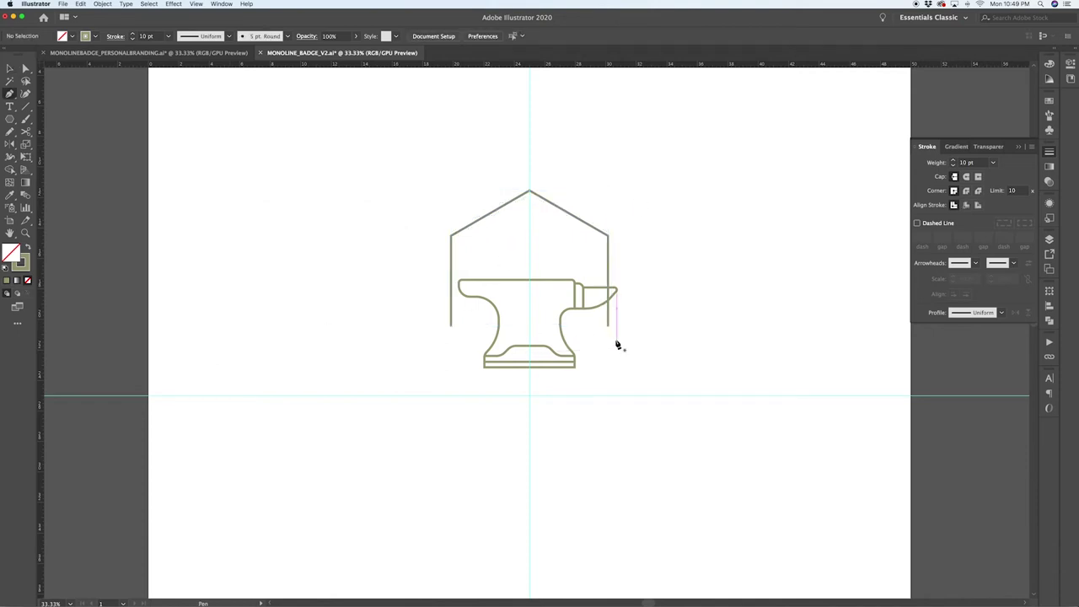
left_click(607, 325)
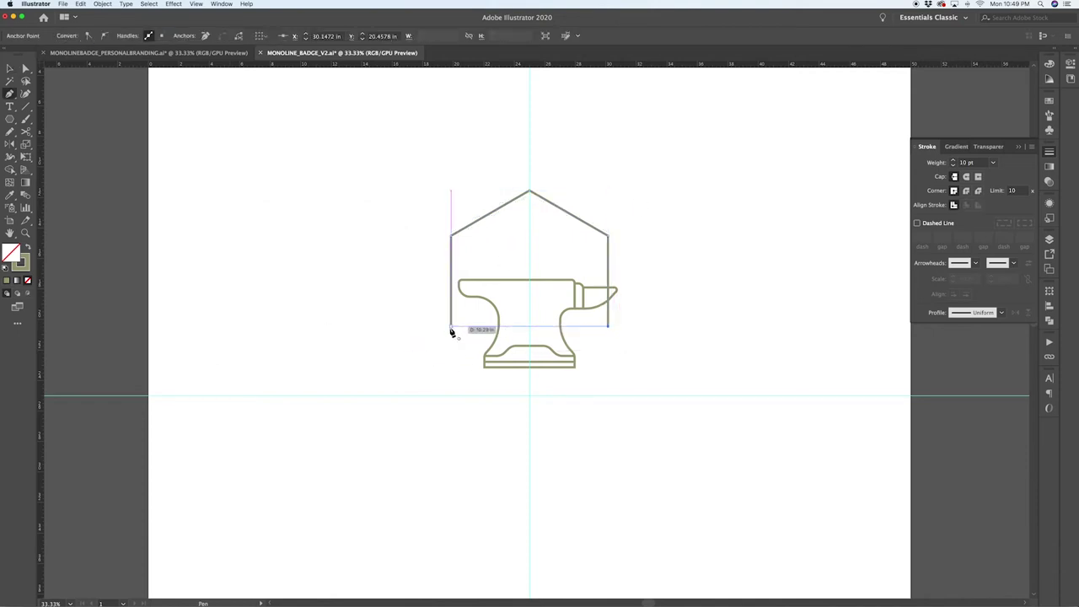
left_click(451, 326)
key("v")
left_click(440, 310)
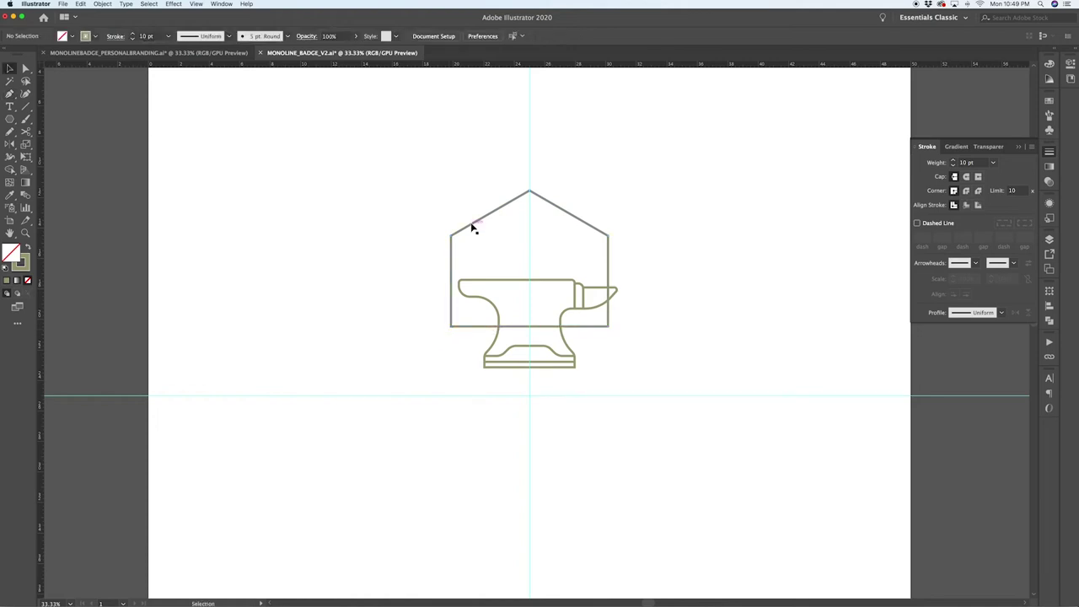
Step: Offset the closed frame's path by -0.25 in with miter joins and a miter limit of 4
left_click(473, 224)
left_click(102, 4)
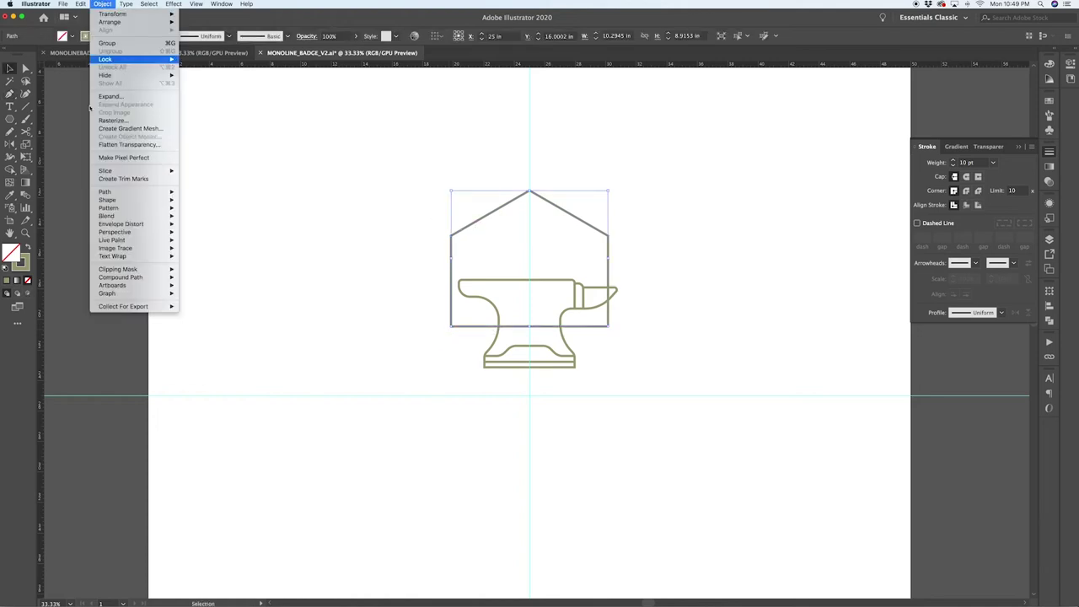
mouse_move(94, 194)
left_click(225, 221)
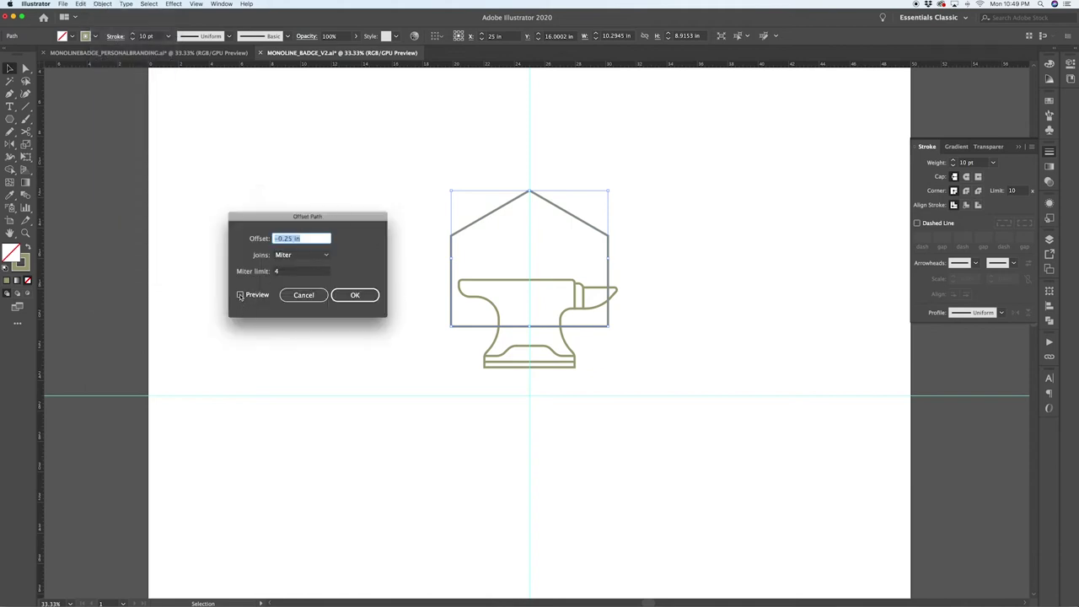
left_click(240, 295)
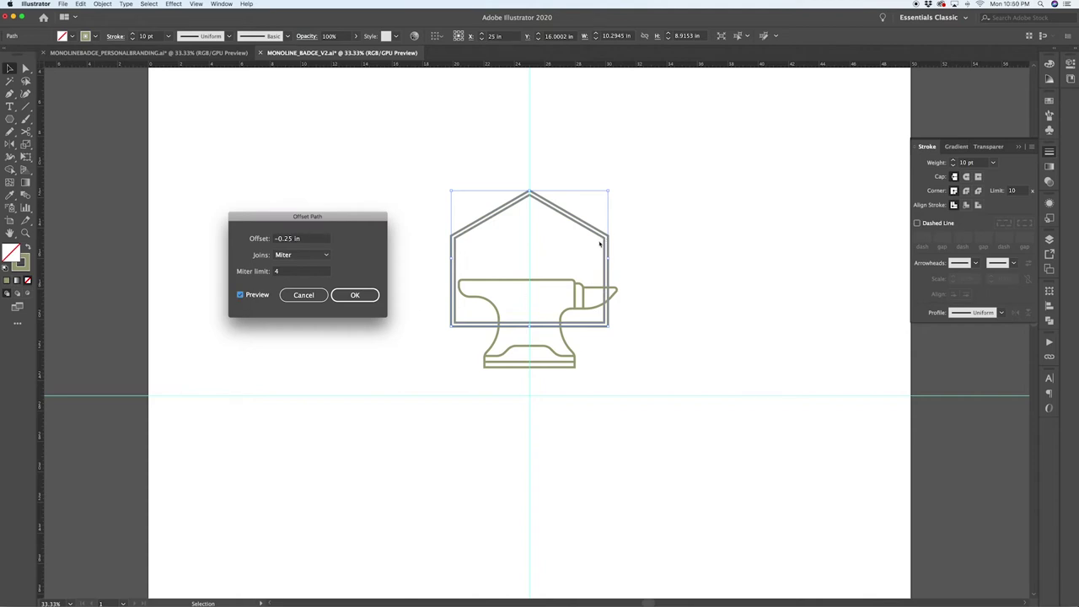
left_click(355, 294)
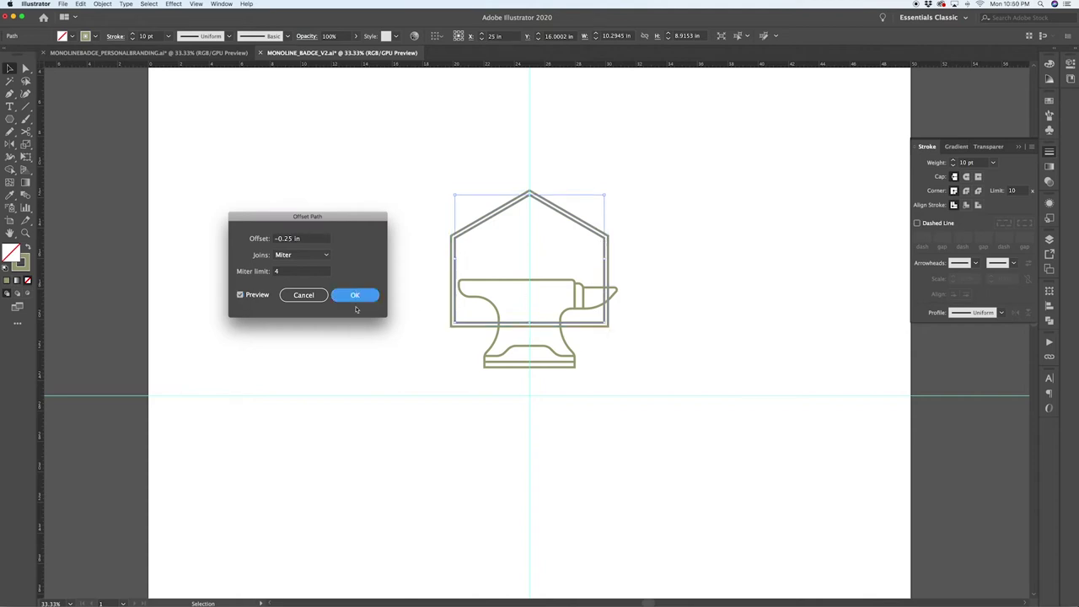
Step: Delete the horizontal base segments of both the outer and inner frames to leave them open below
key("a")
left_click(472, 344)
left_click(473, 323)
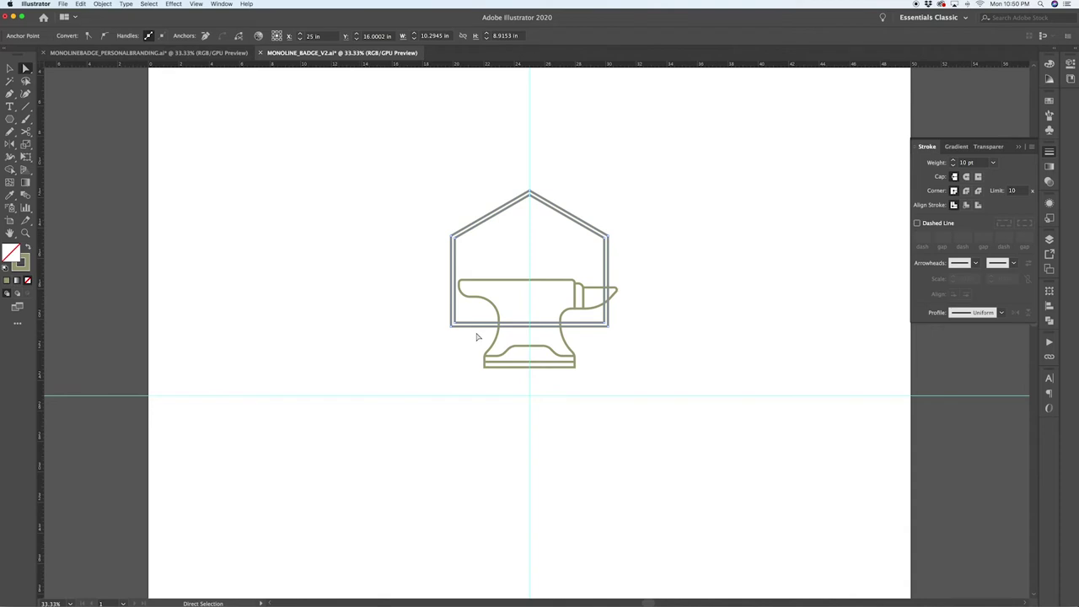
key("Delete")
left_click(518, 385)
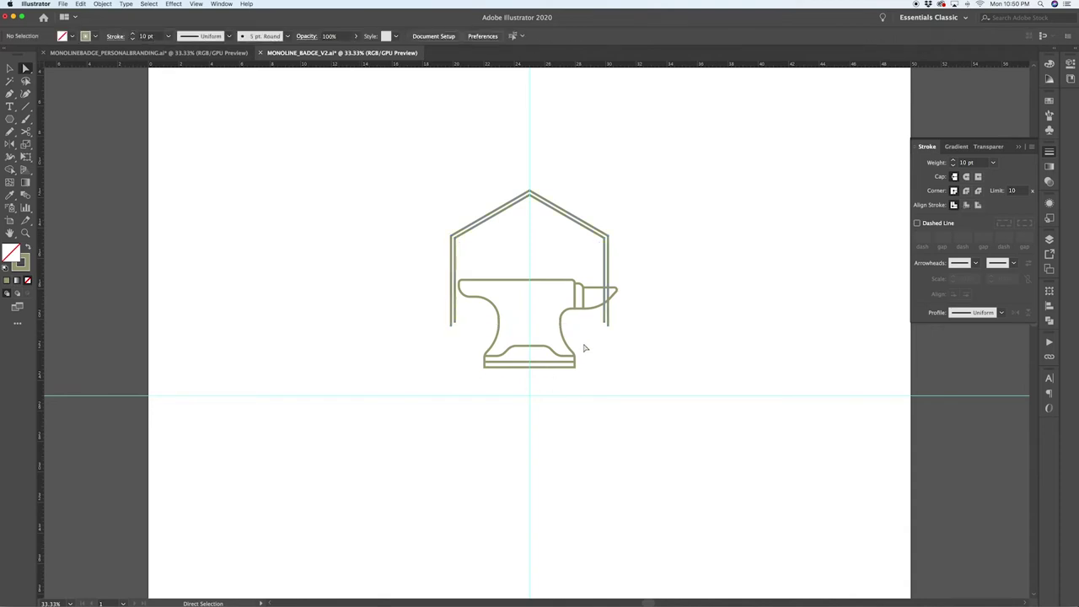
Step: Move both open frames straight down together until their ends sit slightly above the bottom of the anvil's base
key("v")
left_click(585, 231)
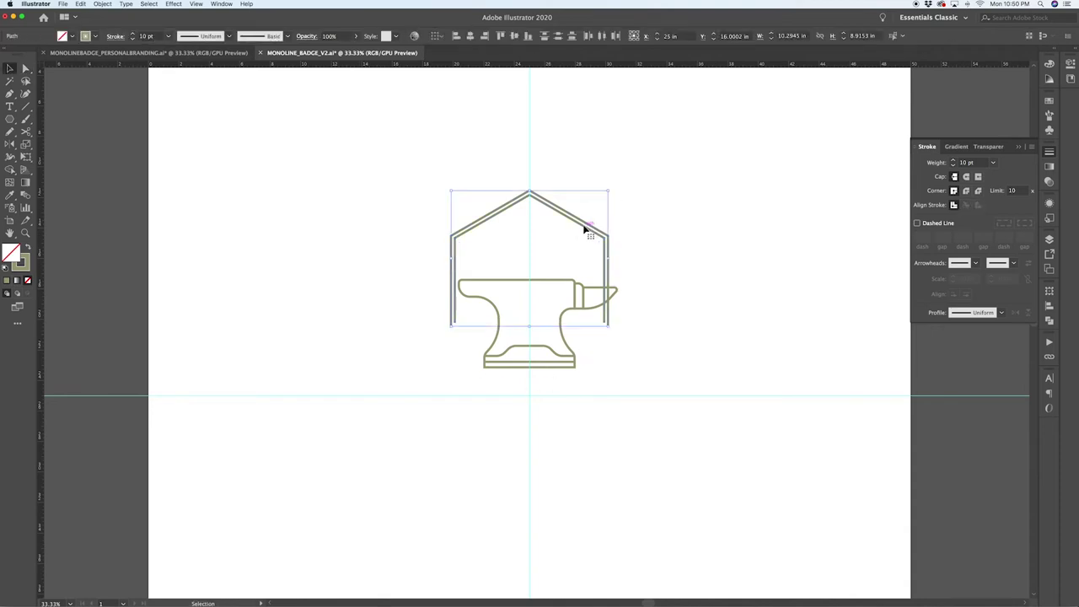
left_click_drag(585, 229, 585, 251)
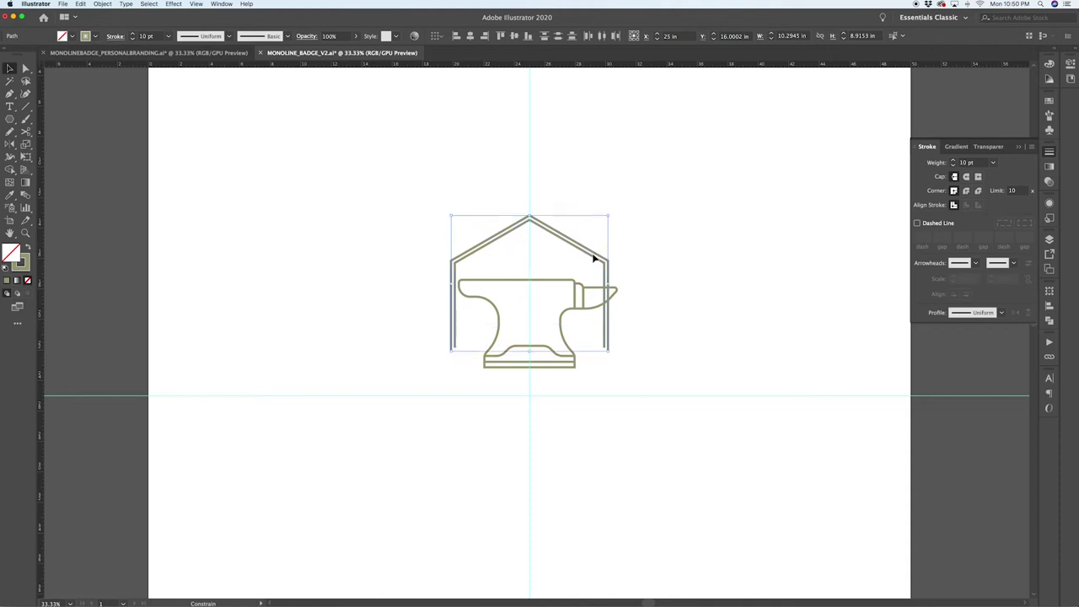
left_click(652, 263)
Step: Extend the lower ends of the outer and inner frames straight down to the bottom edge of the anvil's base
scroll(602, 342, "up", 2)
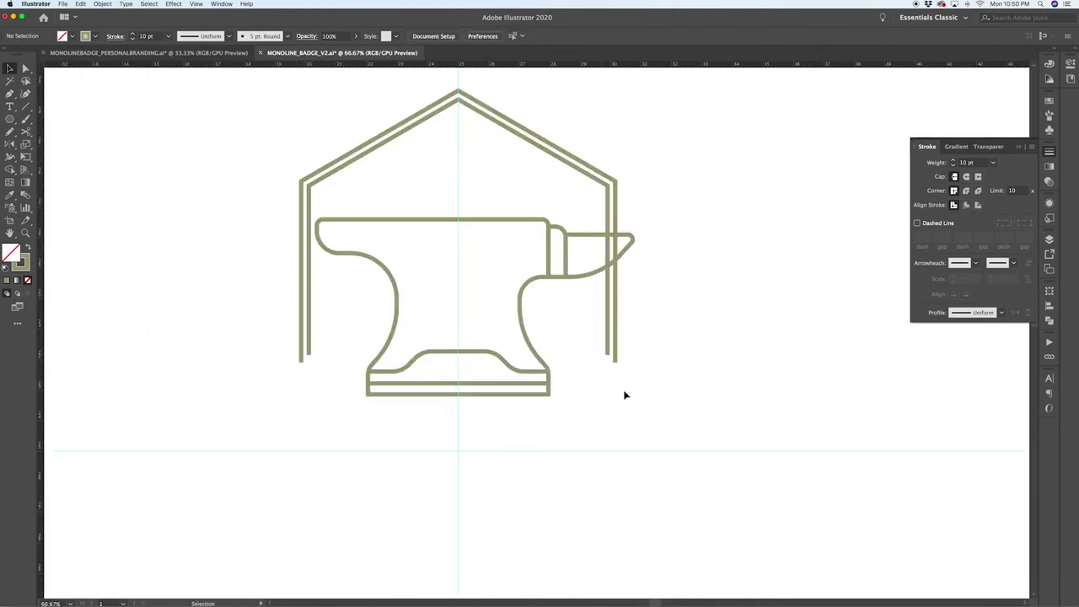
key("a")
left_click(615, 362)
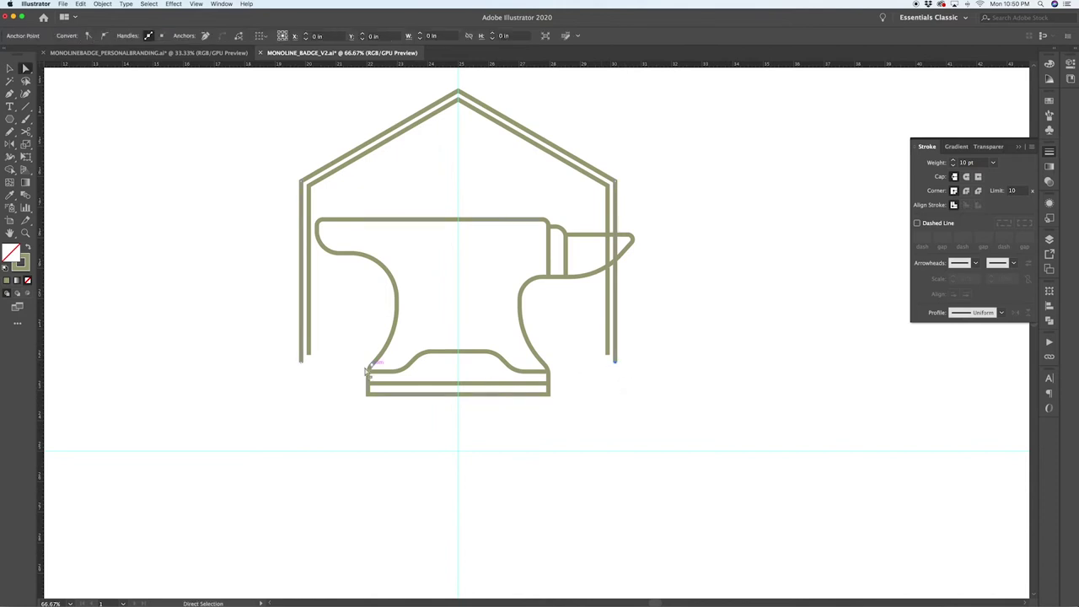
left_click_drag(302, 362, 301, 393)
left_click(308, 353)
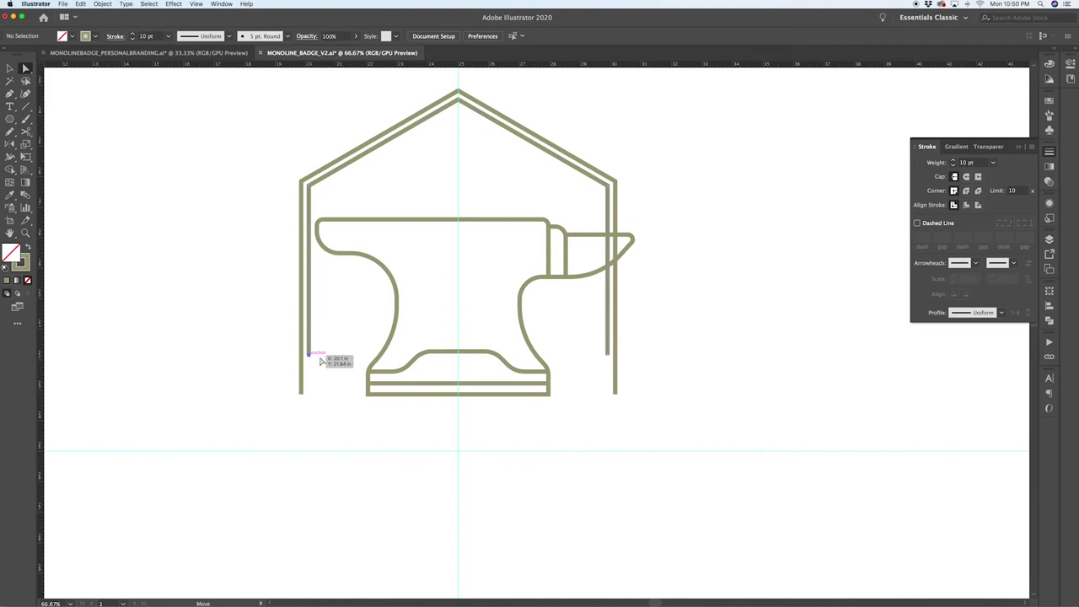
left_click(607, 355, "shift")
left_click_drag(607, 359, 607, 393)
left_click(644, 444)
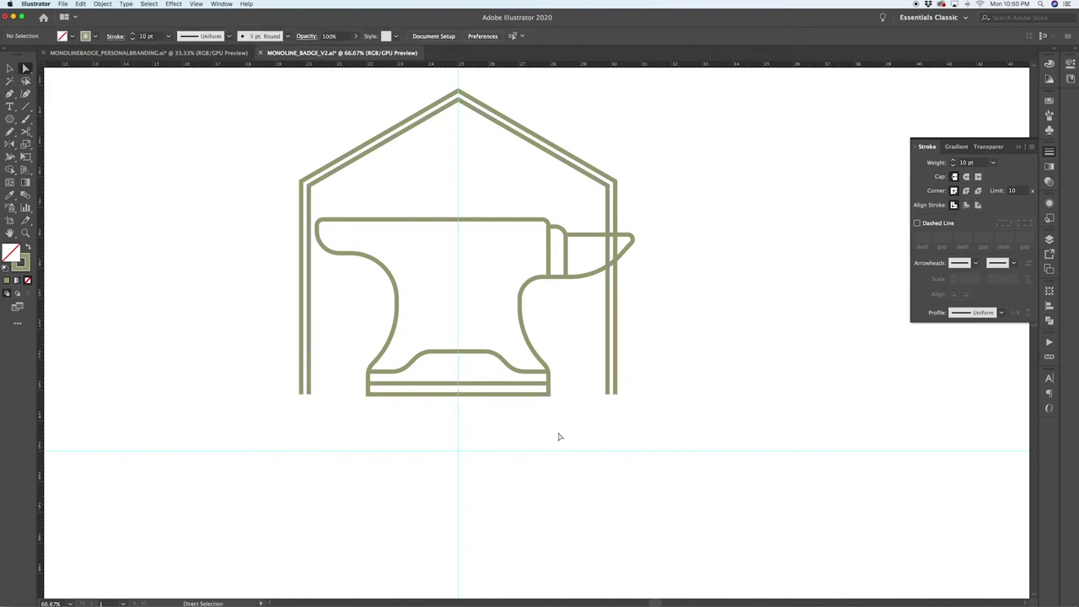
Step: Draw a rectangle about 13.98 by 2.3 in beneath the anvil, centred on the vertical guide with its upper edge along the anvil's base
key("m")
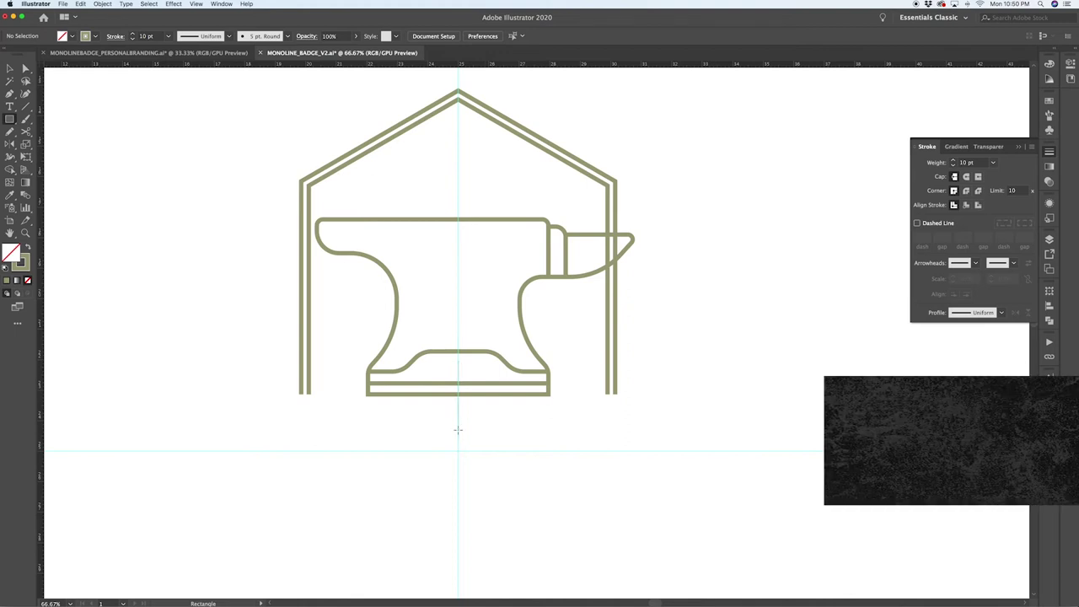
mouse_move(458, 430)
left_mouse_down()
mouse_move(253, 408)
mouse_move(244, 393)
left_mouse_up()
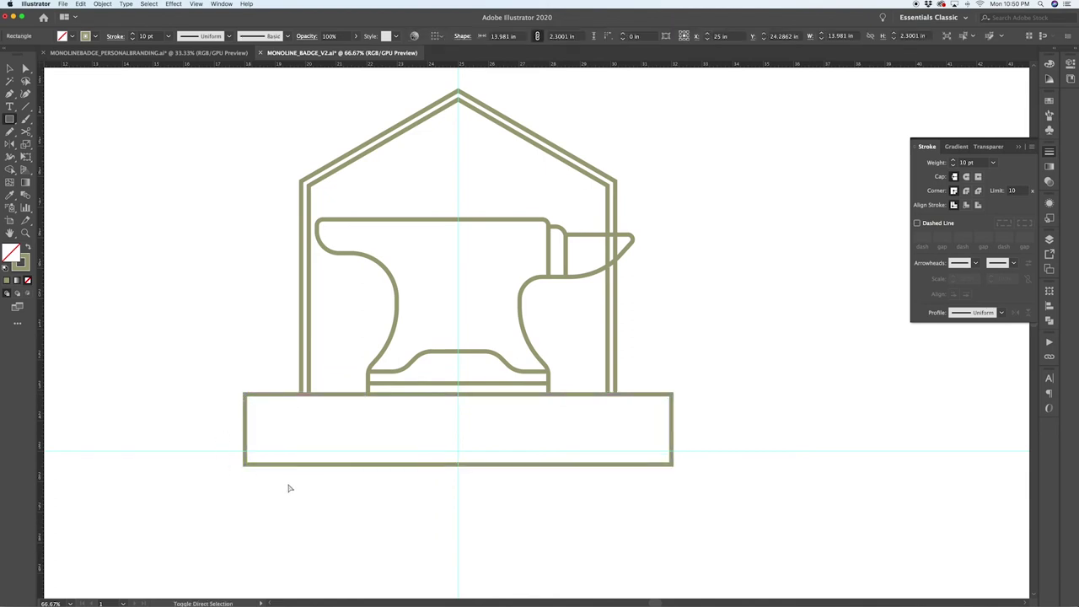
key("super+shift+a")
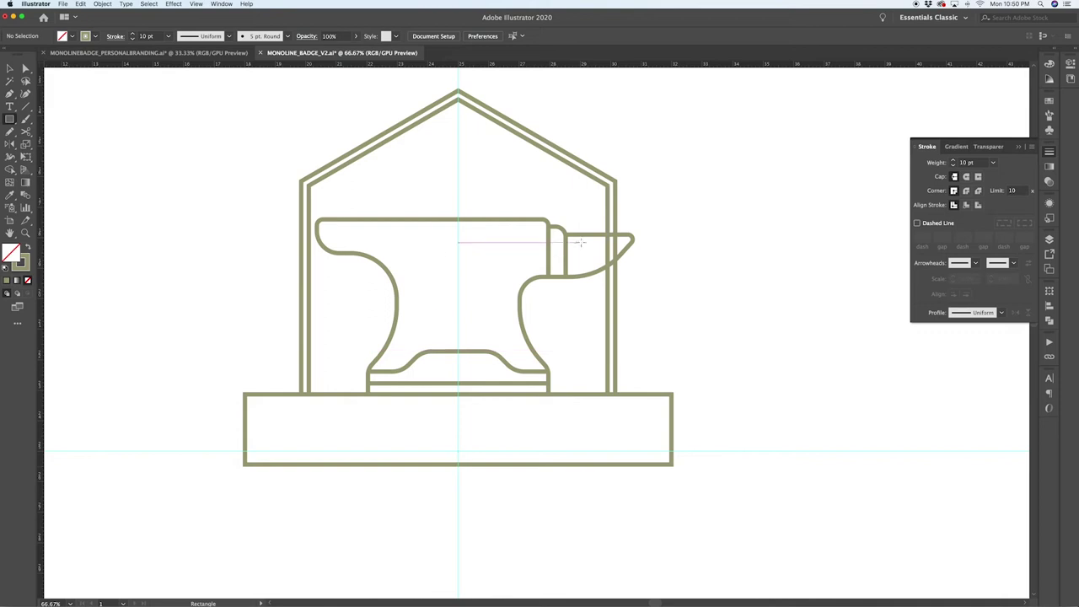
Step: Cut both right-hand frame lines just above and below the anvil's horn and delete the segments crossing it
scroll(608, 246, "up", 4)
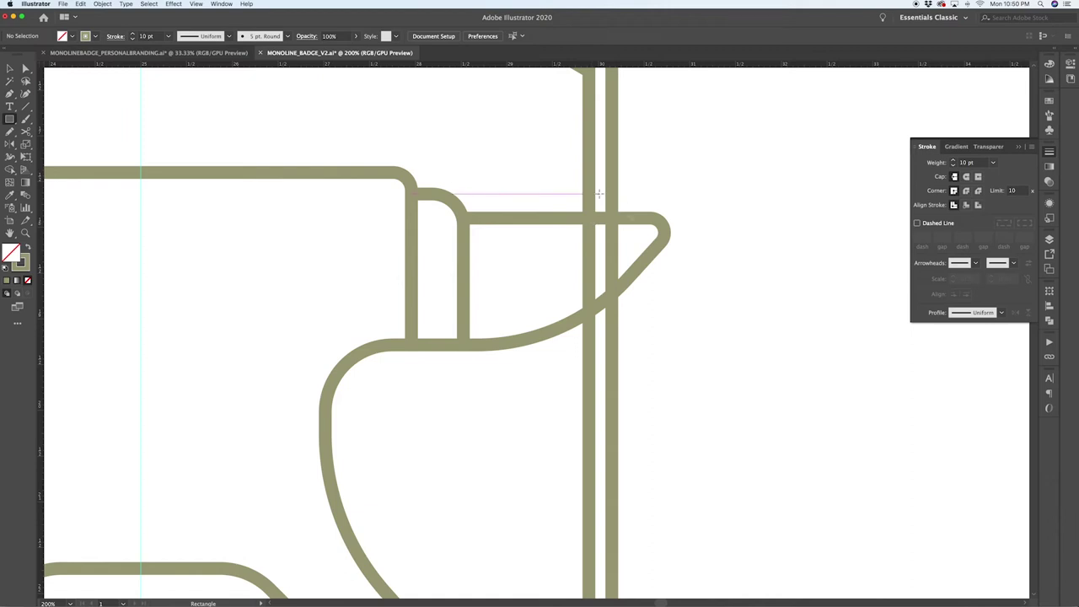
key("c")
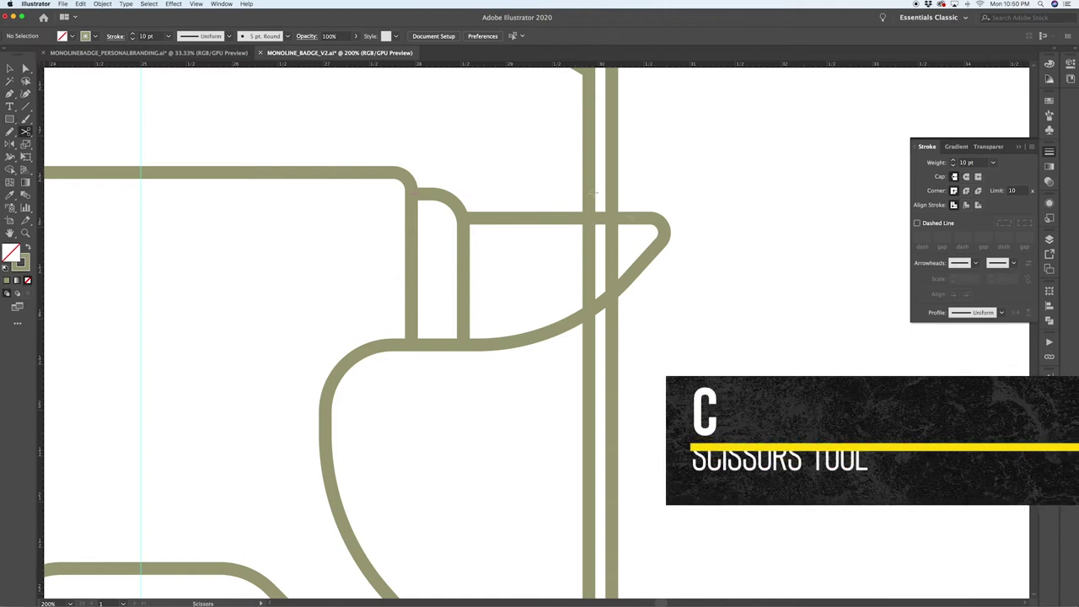
left_click(595, 199)
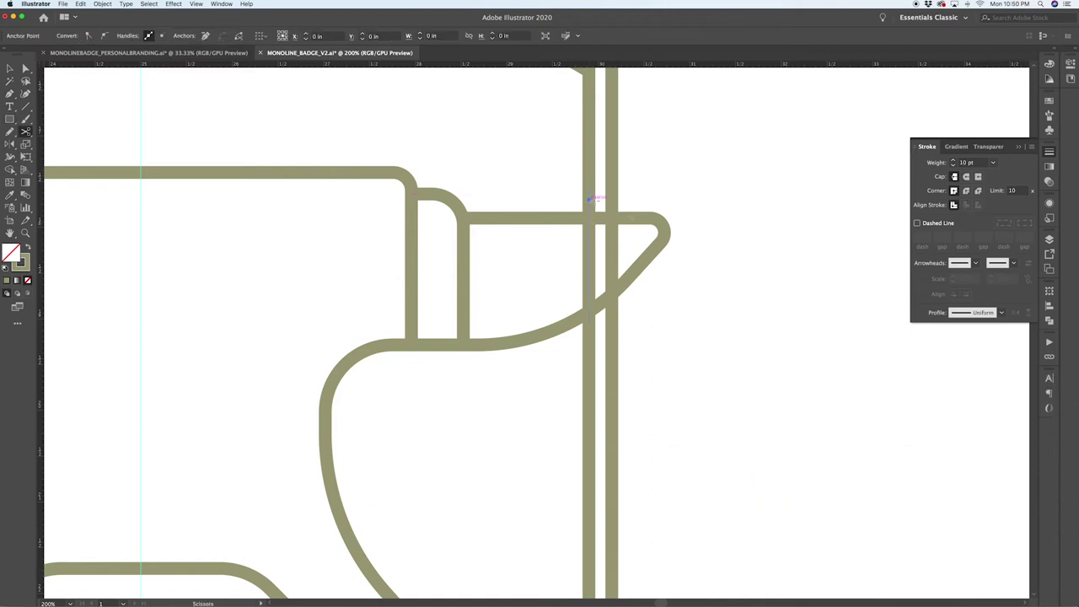
left_click(615, 325)
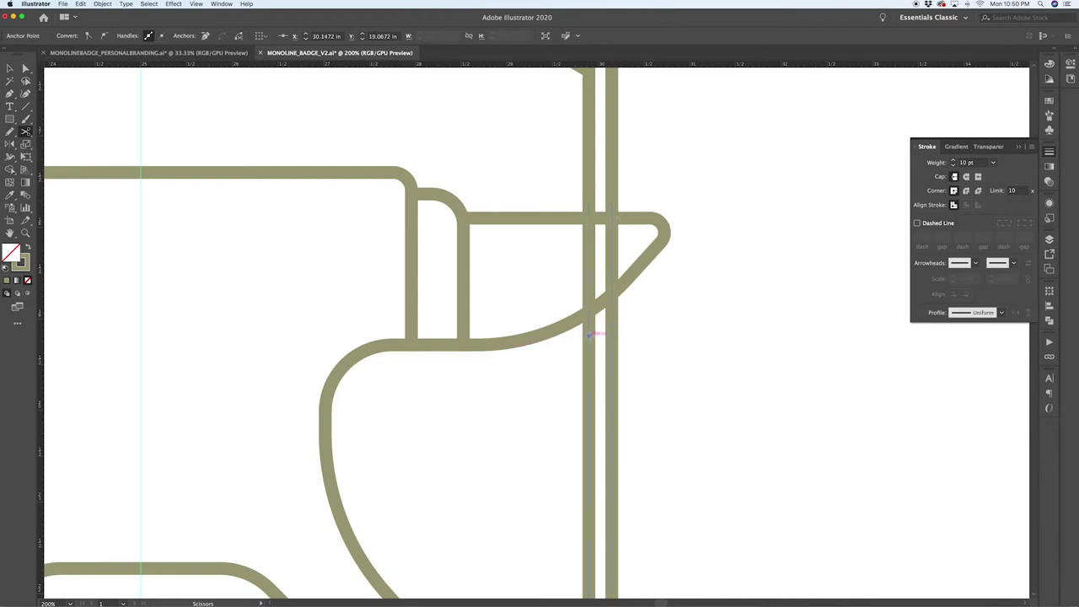
left_click(590, 335)
left_click(26, 68)
left_click(594, 238)
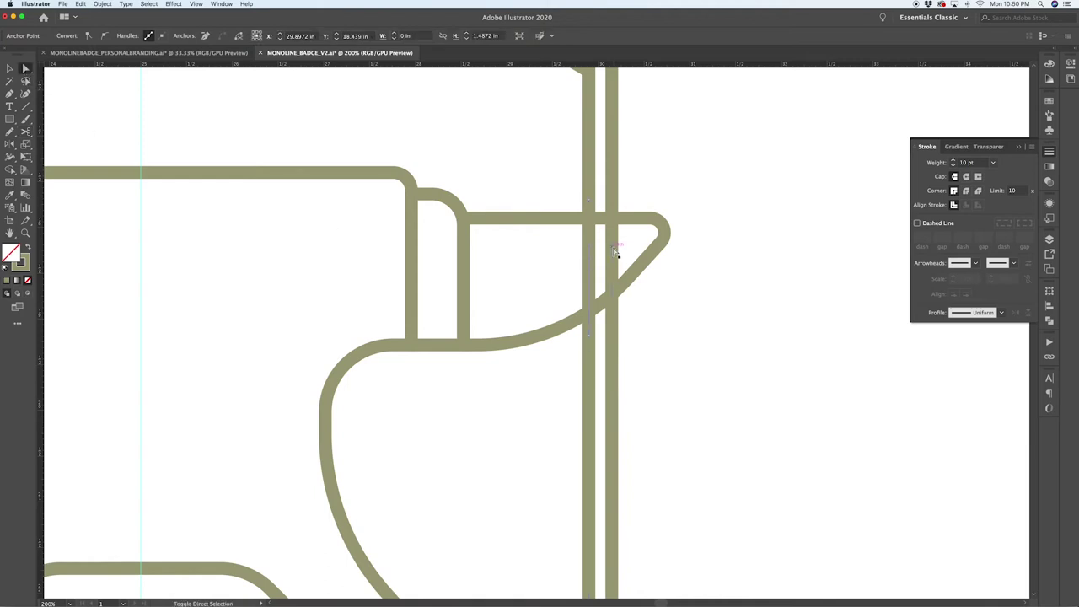
left_click(614, 251, "shift")
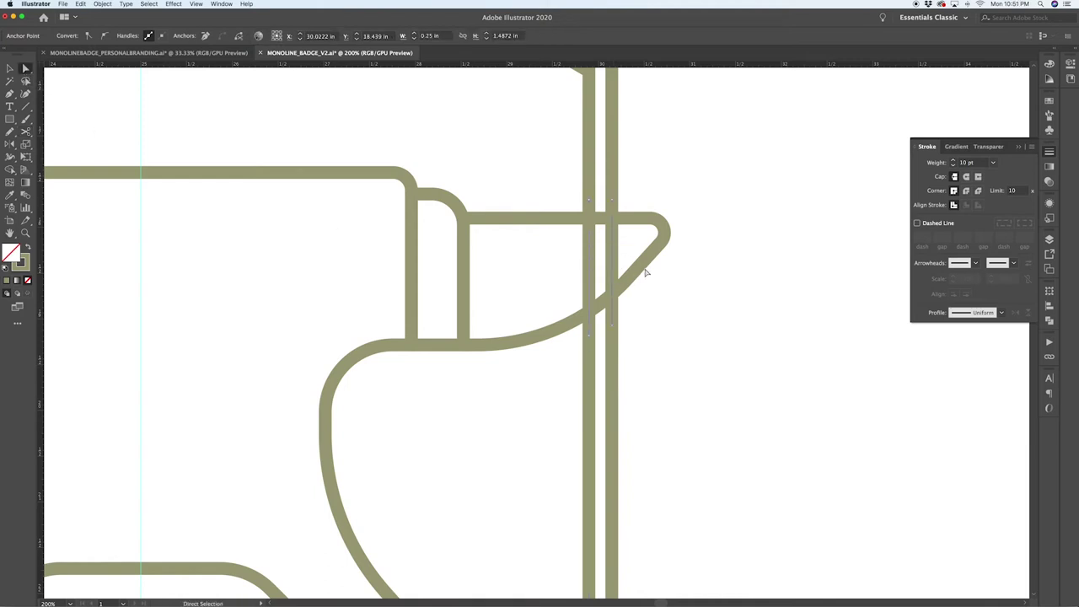
key("Delete")
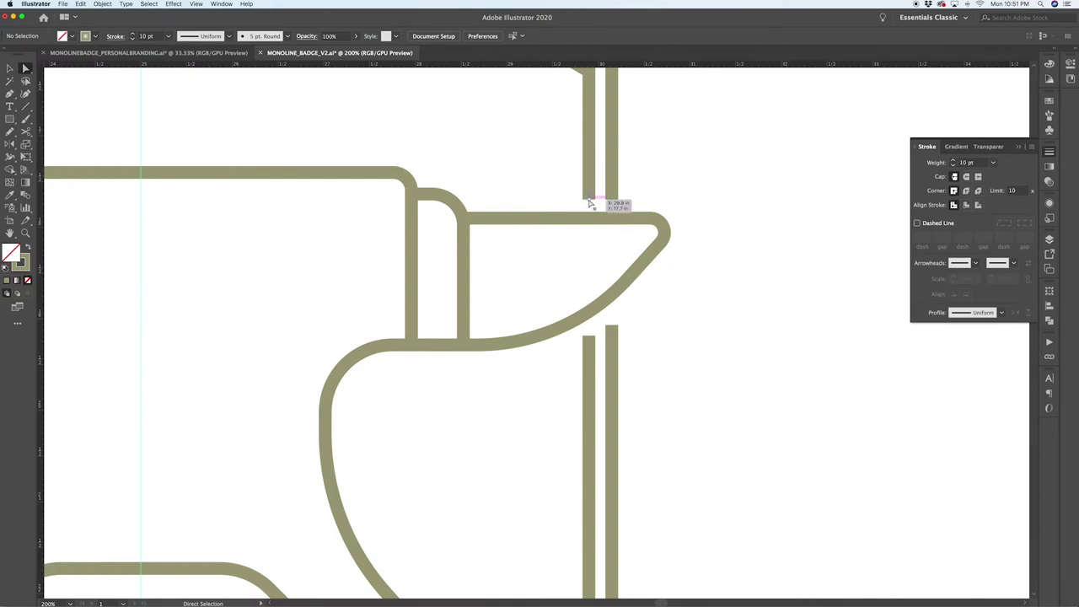
Step: Extend the cut ends of both frame lines vertically until they meet the upper and lower outlines of the horn
left_click_drag(590, 203, 614, 220)
left_click(636, 193)
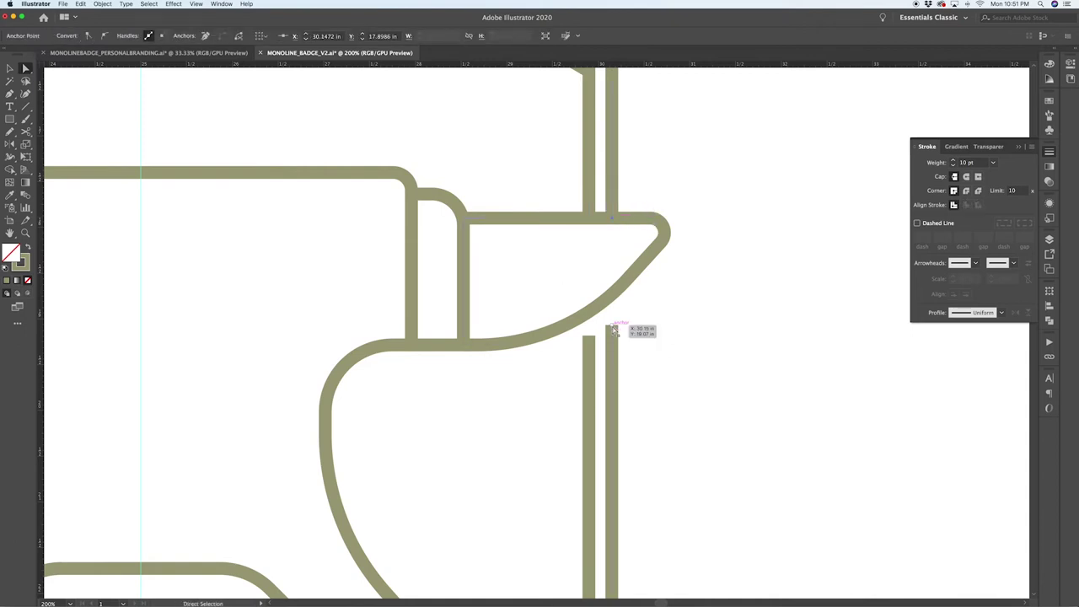
left_click(662, 325)
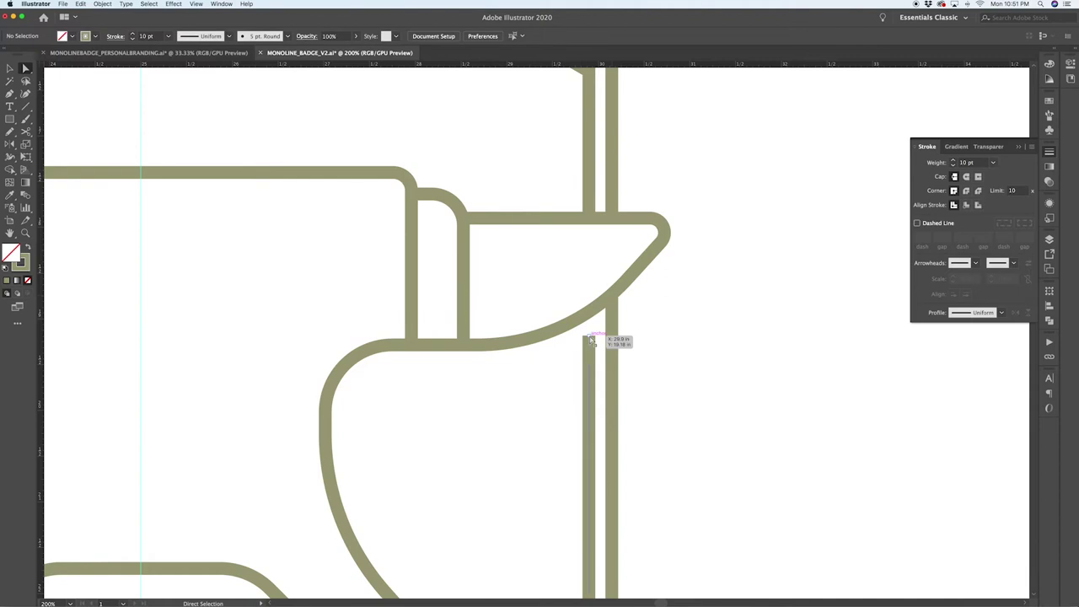
left_click_drag(590, 339, 592, 312)
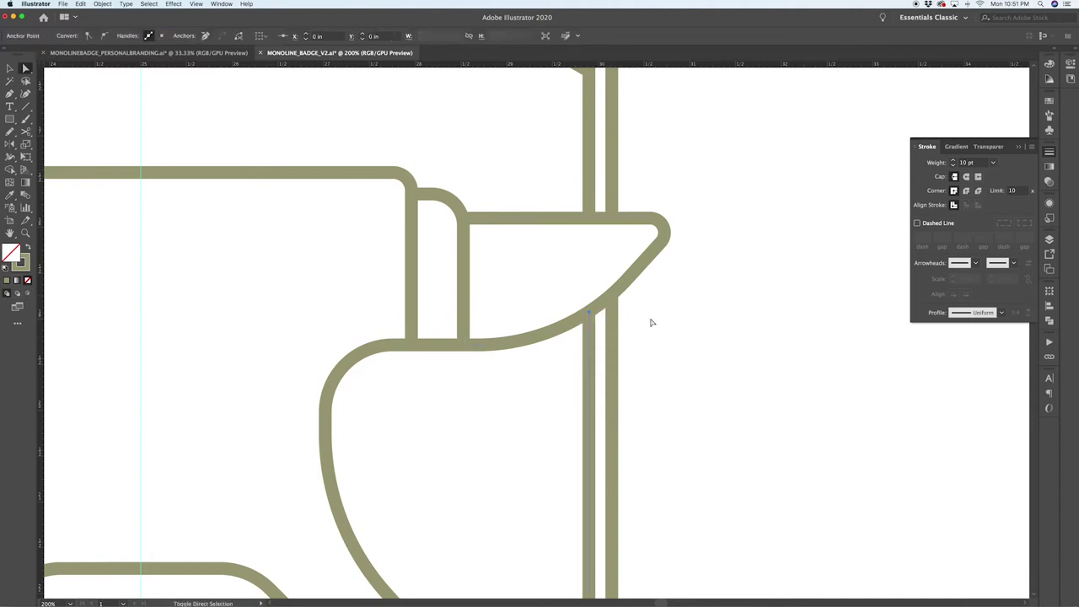
left_click(650, 322)
Step: Add LOREM IPSUM placeholder text in Bison DemiBold beside the badge and scale it proportionally to about 12.37 in wide
scroll(645, 351, "down", 3)
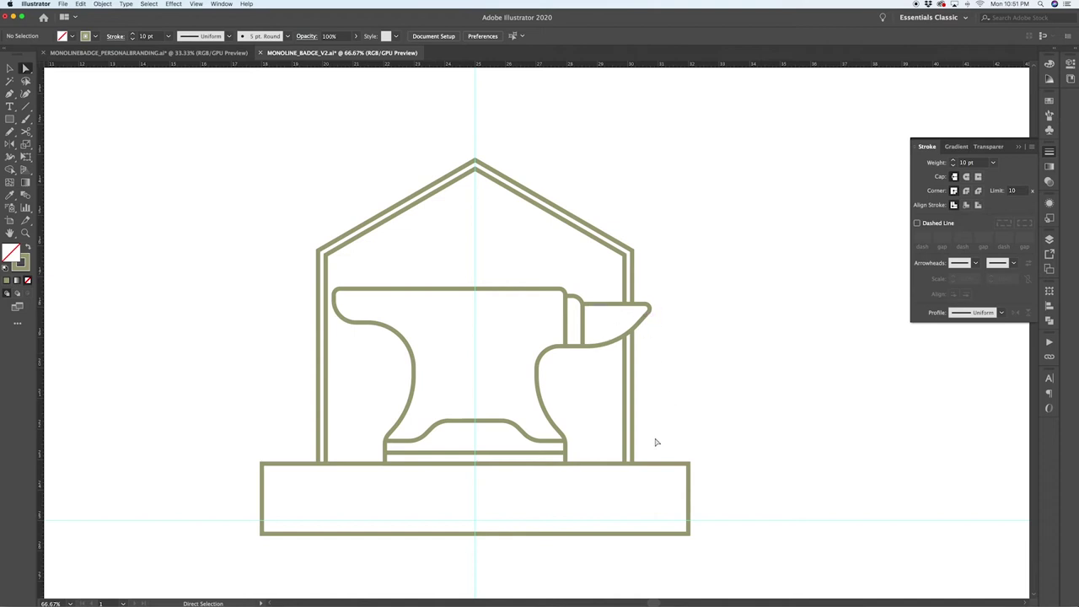
scroll(659, 421, "down", 2)
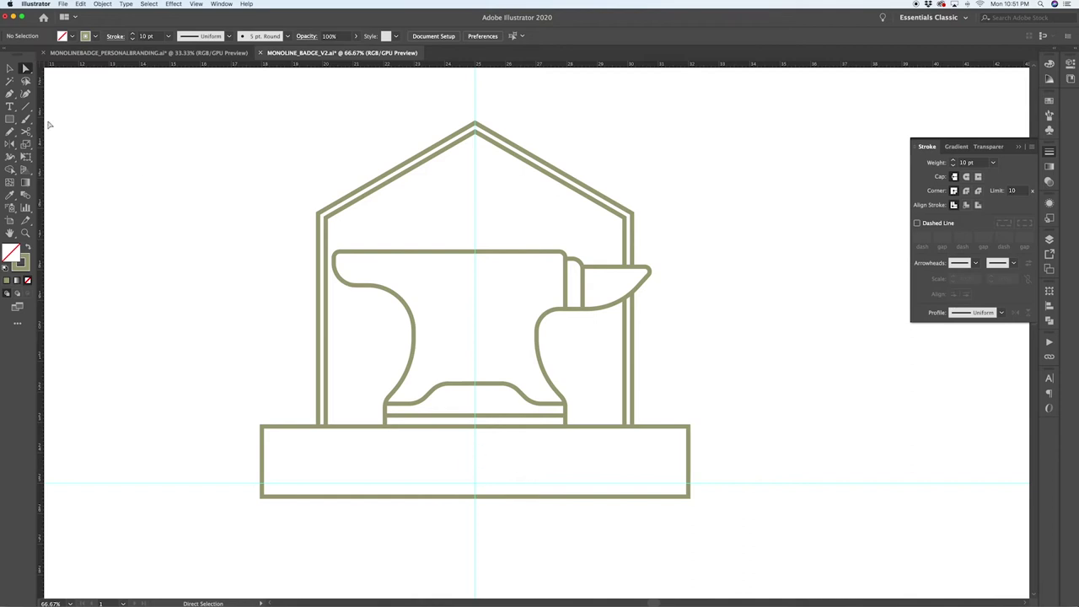
left_click(10, 107)
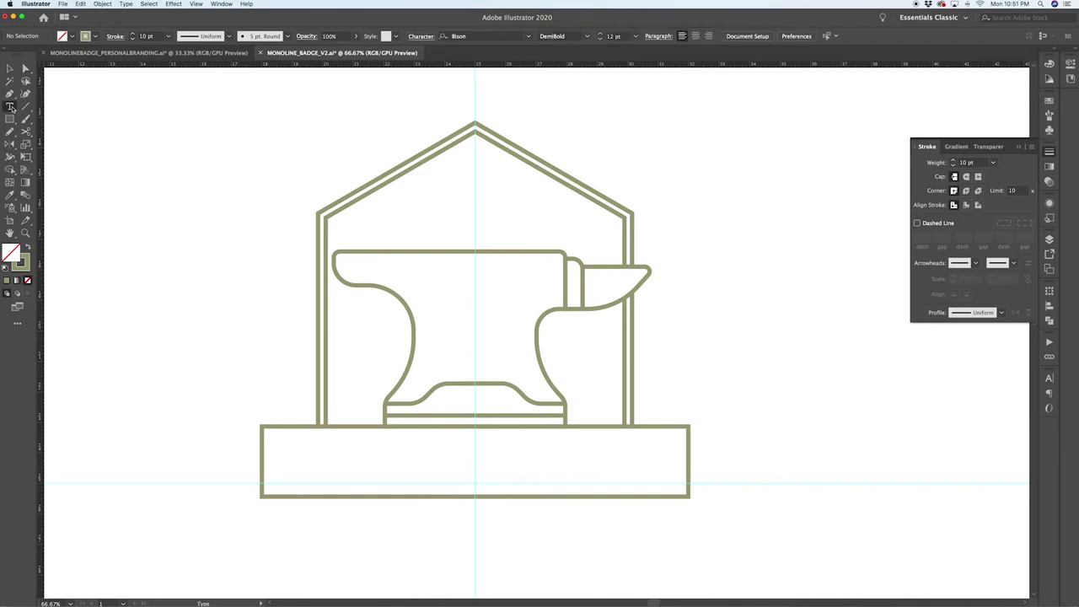
left_click(170, 109)
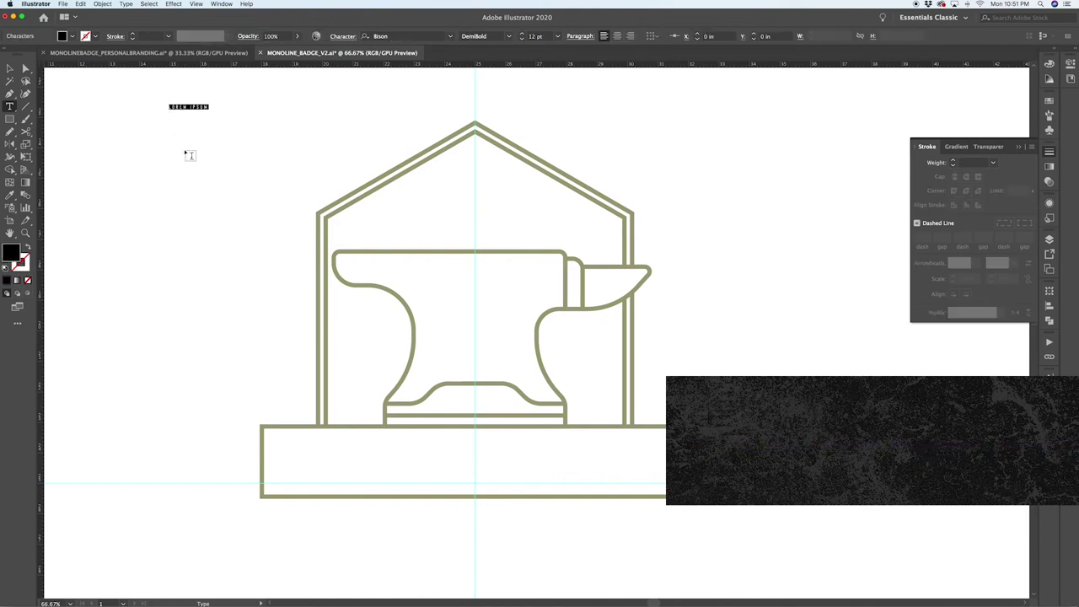
double_click(178, 107)
triple_click(178, 107)
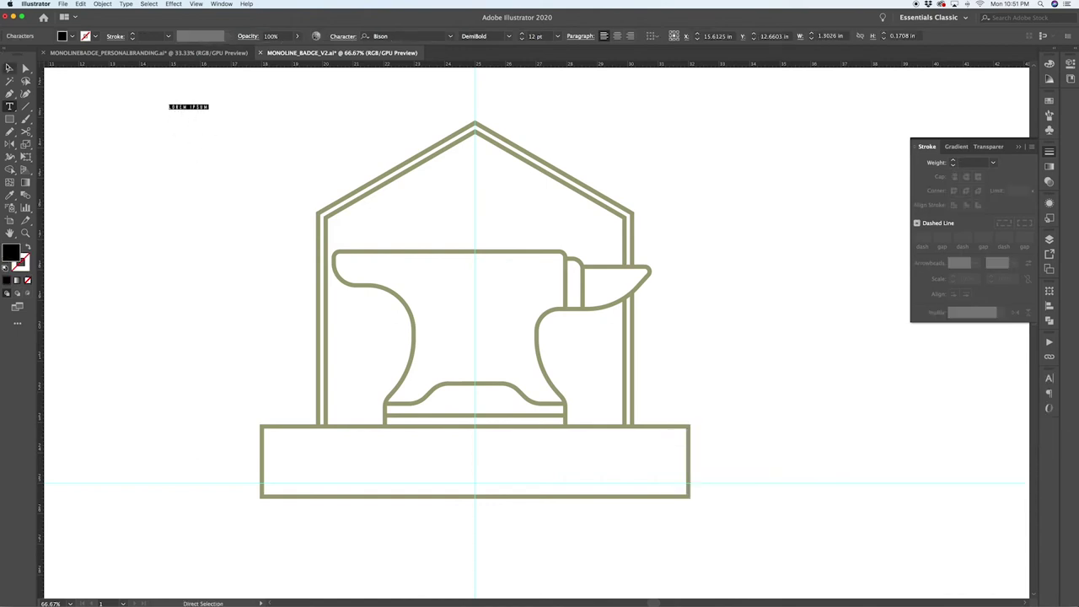
key("Escape")
left_click_drag(213, 106, 345, 82)
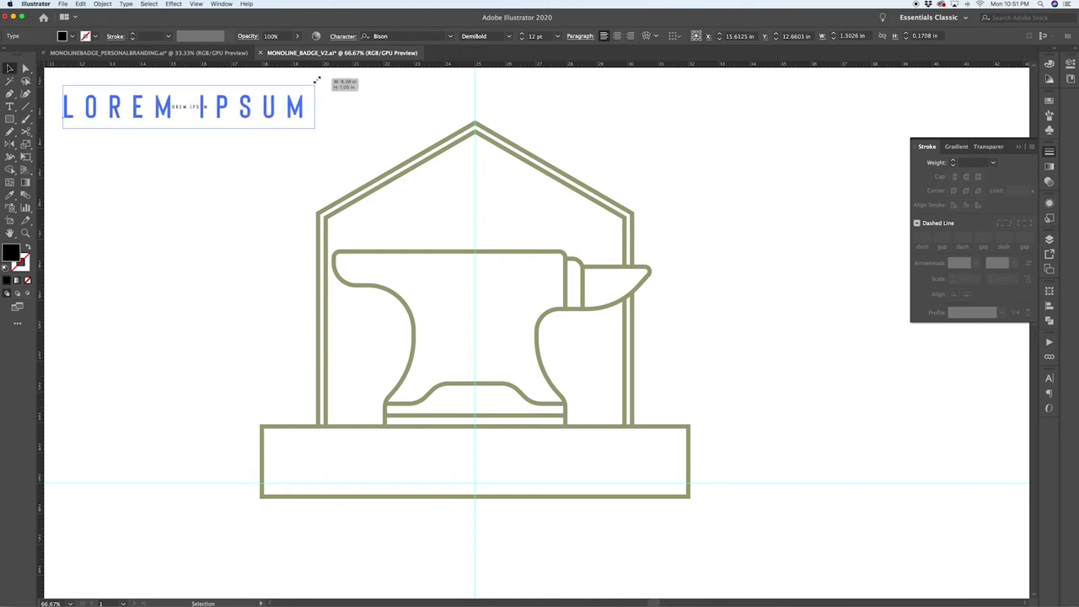
scroll(199, 159, "down", 1)
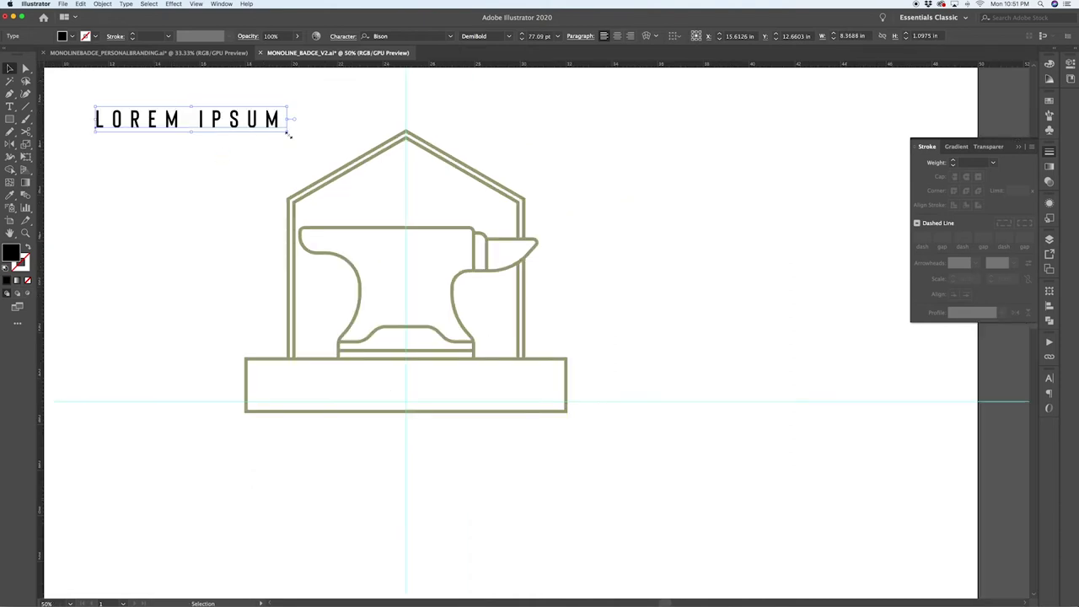
left_click_drag(290, 135, 394, 198)
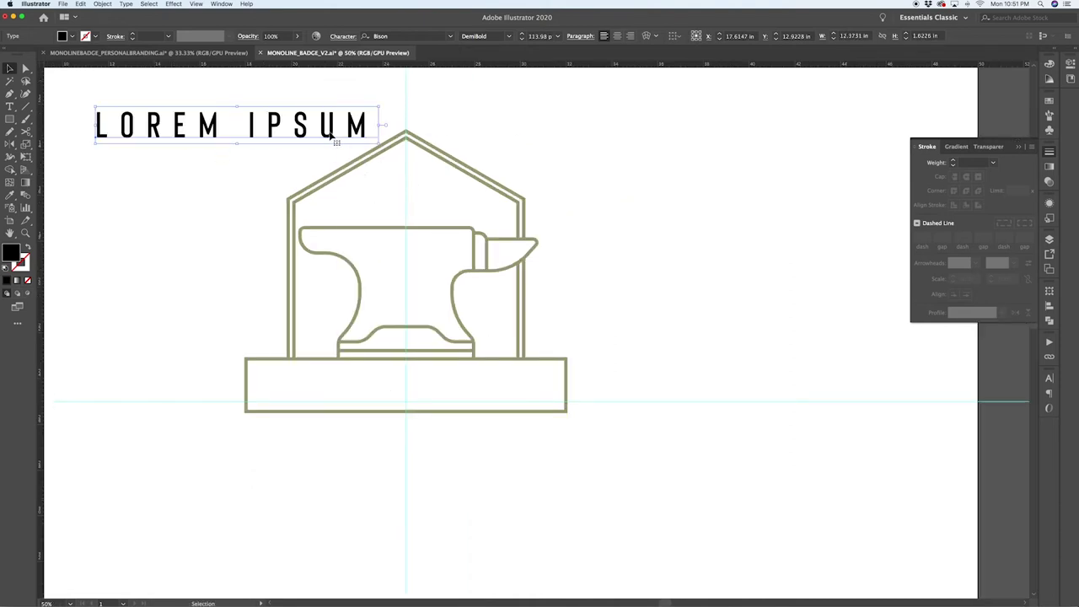
Step: Move the LOREM IPSUM text into the rectangular banner beneath the anvil
left_click_drag(331, 134, 509, 393)
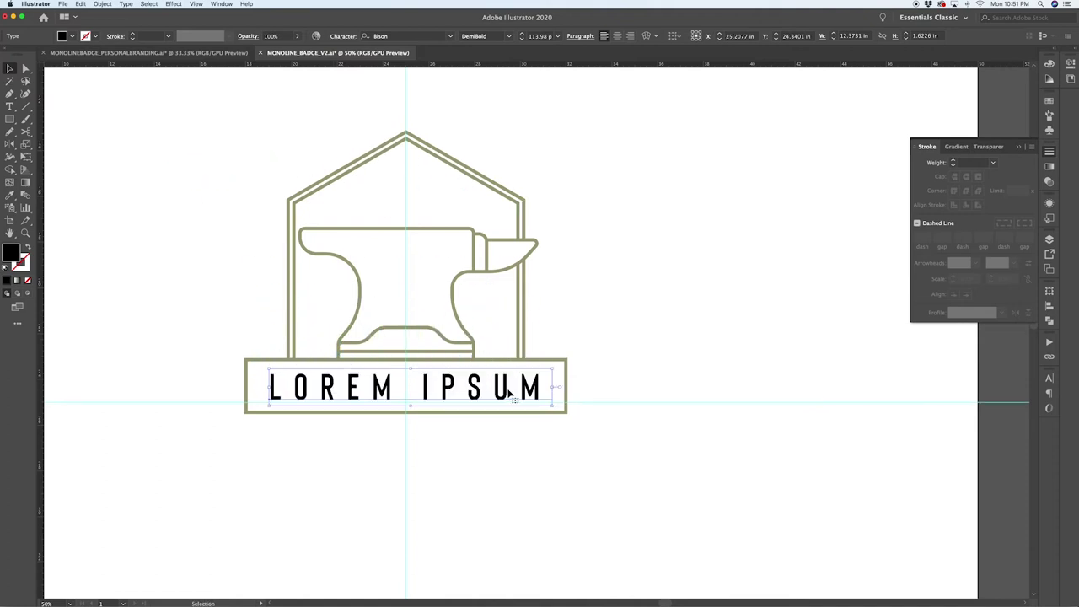
left_click(576, 378)
scroll(518, 410, "up", 1)
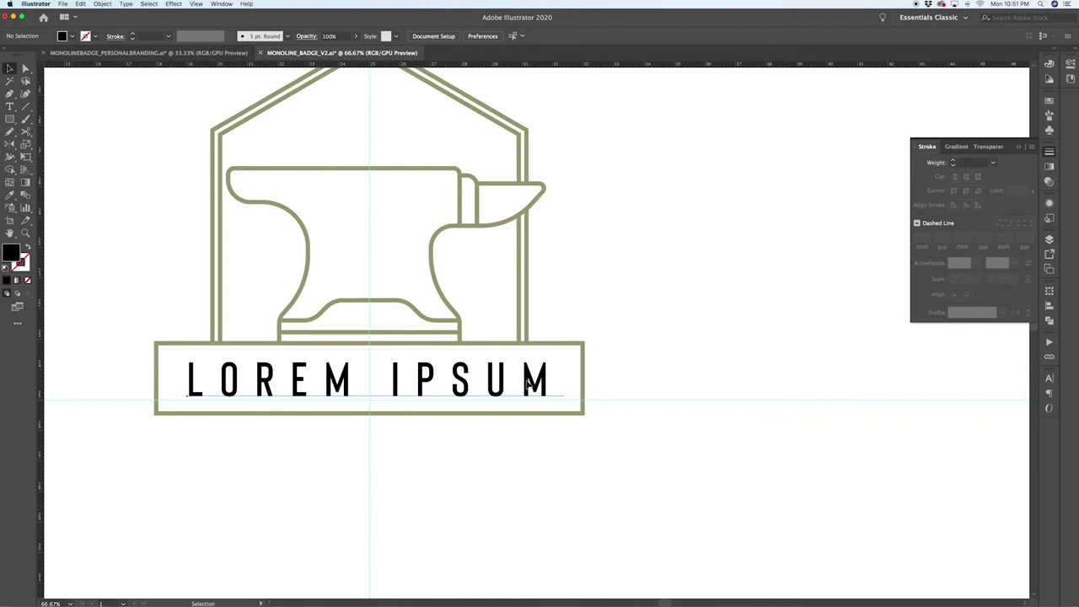
Step: Sample the anvil's olive colour onto the banner text and swap it to the fill, leaving the letters without a stroke
left_click(529, 383)
left_click(664, 346)
left_click(529, 384)
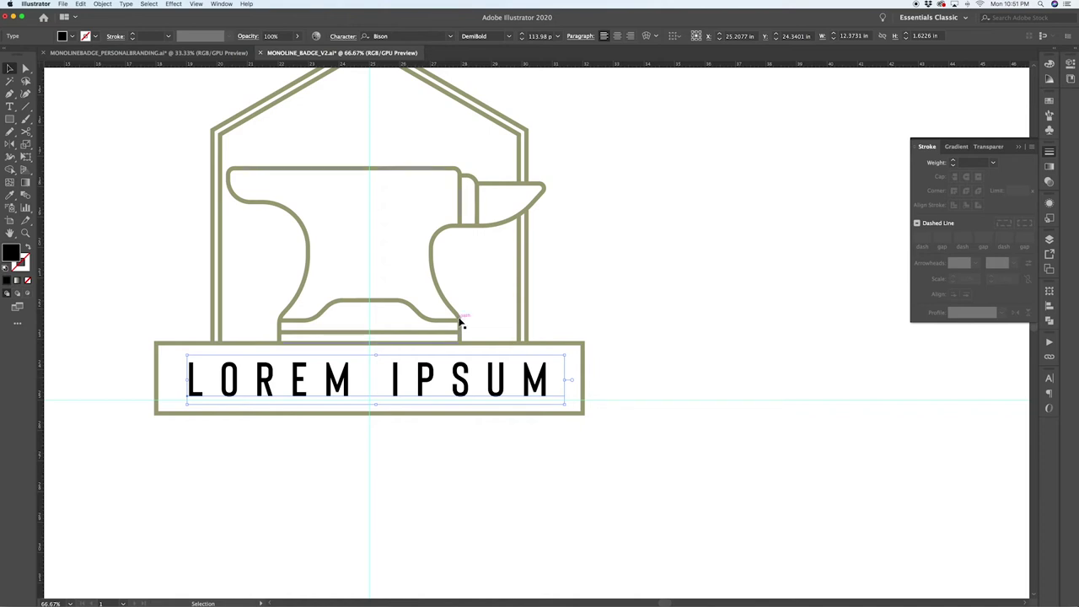
key("i")
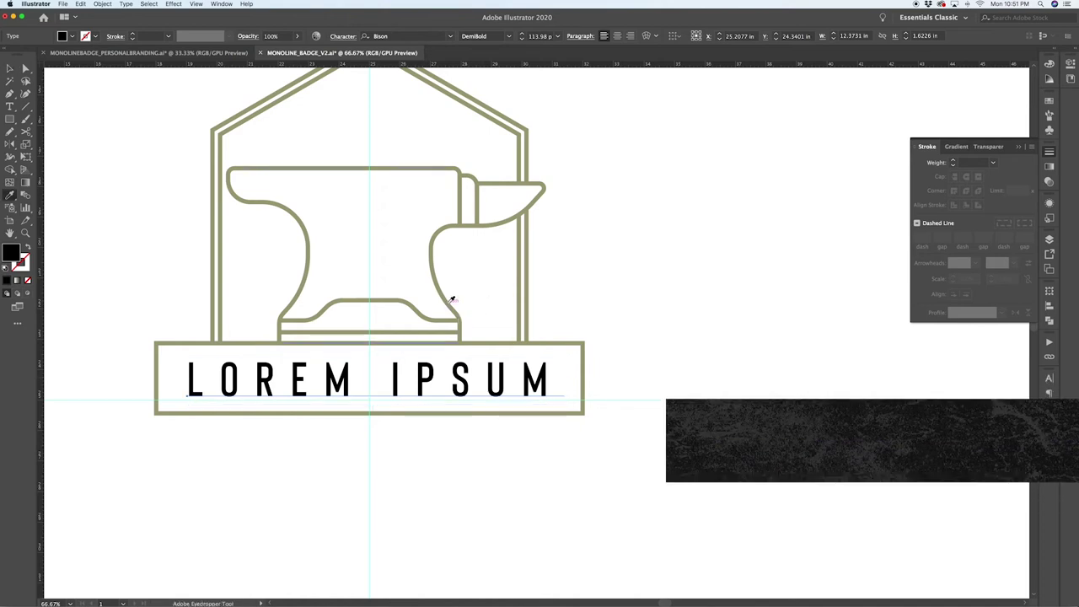
left_click(453, 302)
key("v")
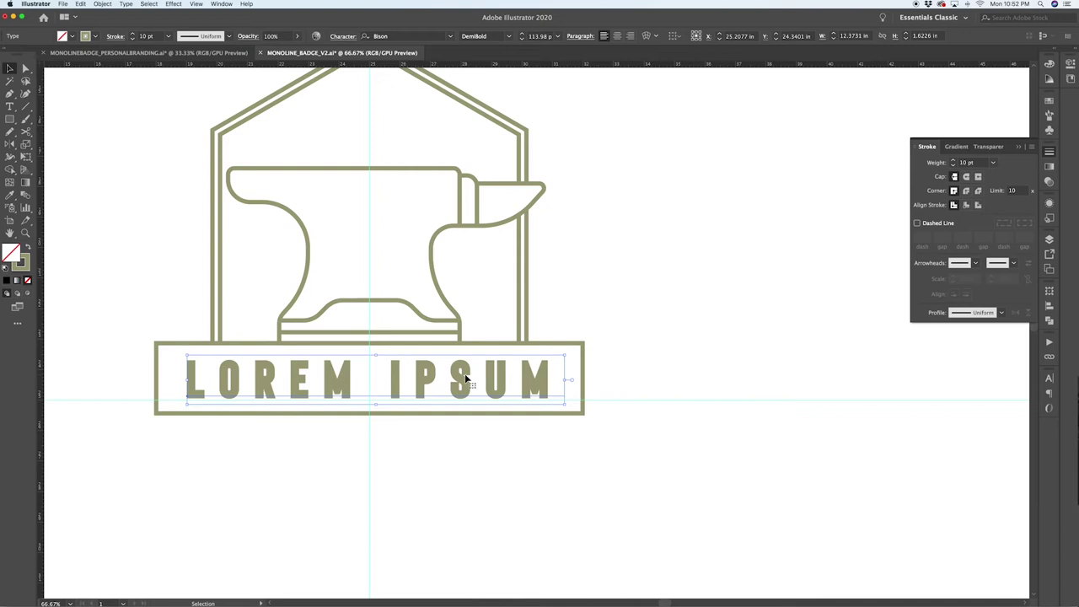
key("shift+x")
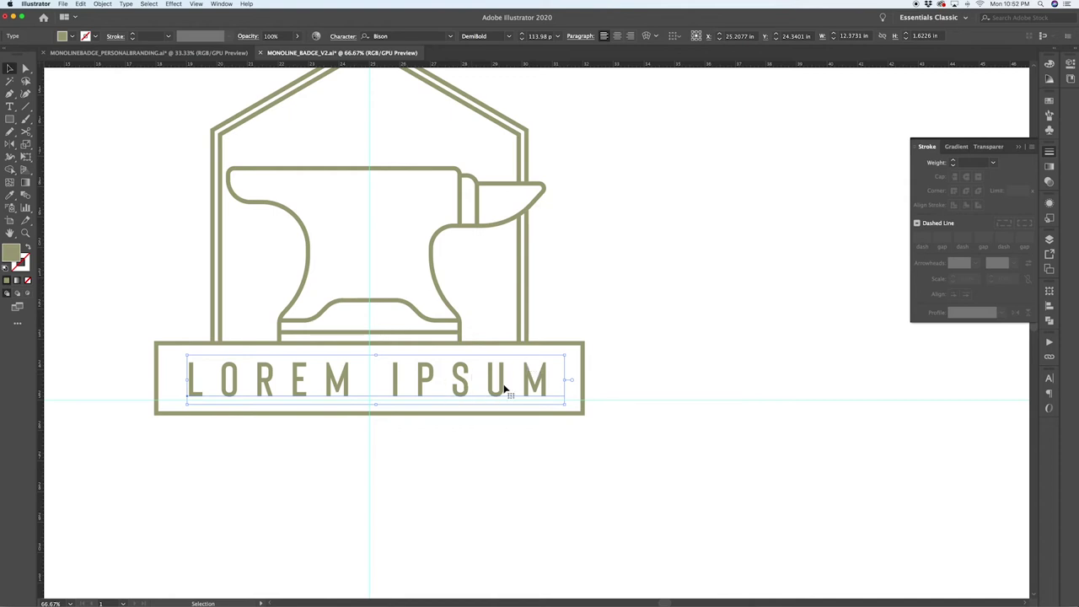
left_click(617, 309)
left_click(444, 389)
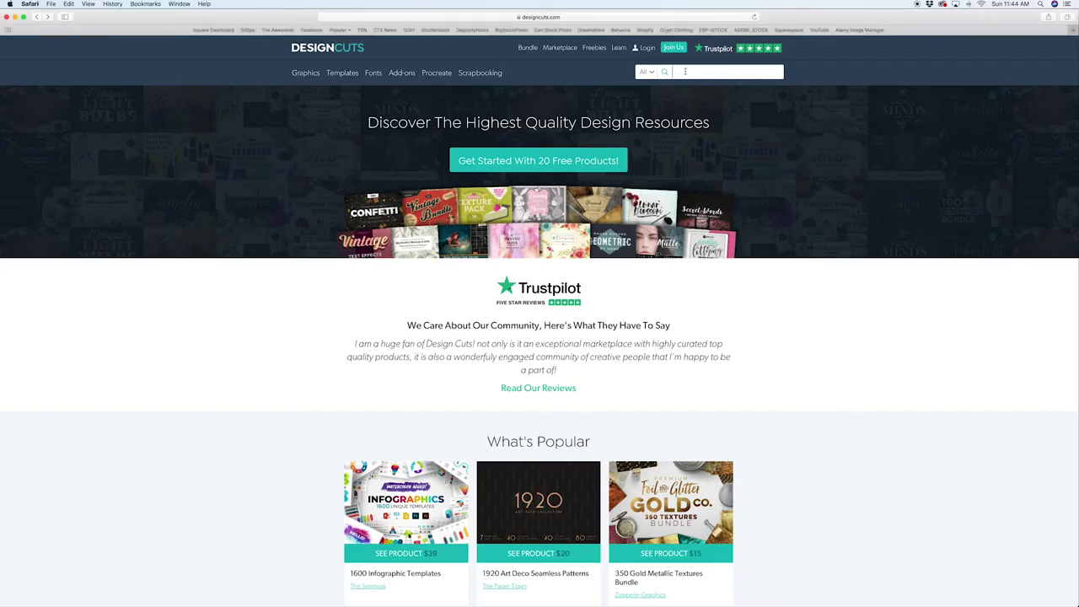
Step: Switch to Safari, search designcuts.com for Bison, and examine the Bison Font Family page's samples and included styles
type("n")
key("Return")
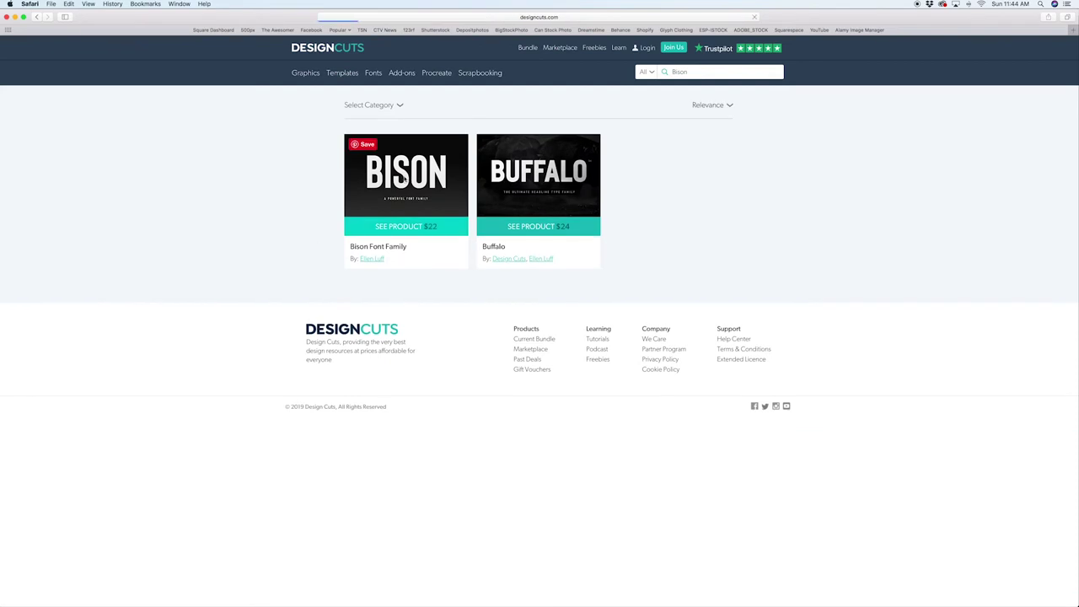
scroll(566, 247, "down", 10)
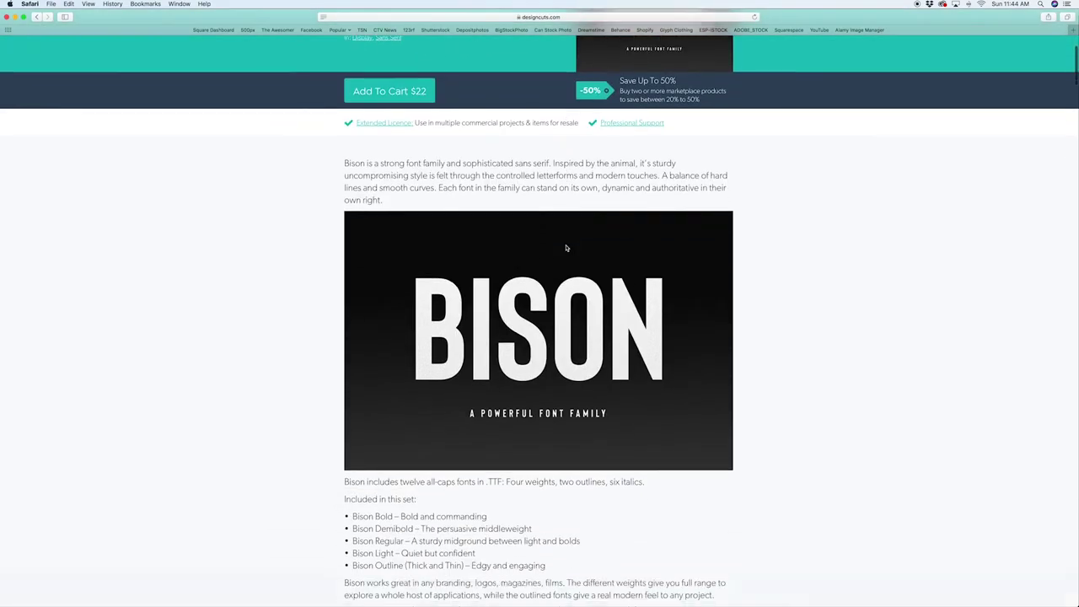
scroll(566, 248, "down", 15)
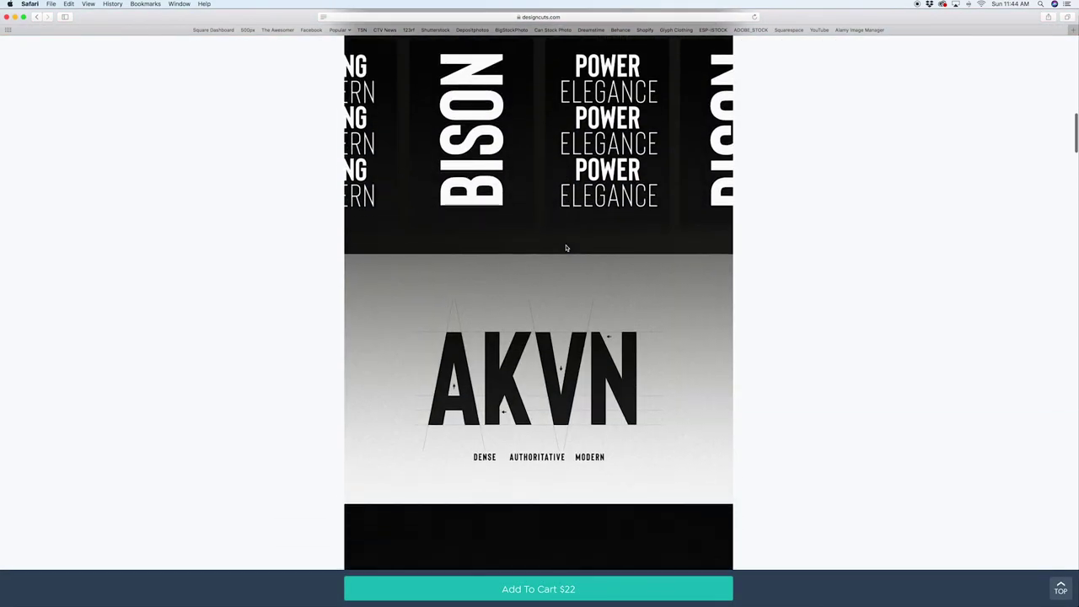
scroll(567, 248, "down", 15)
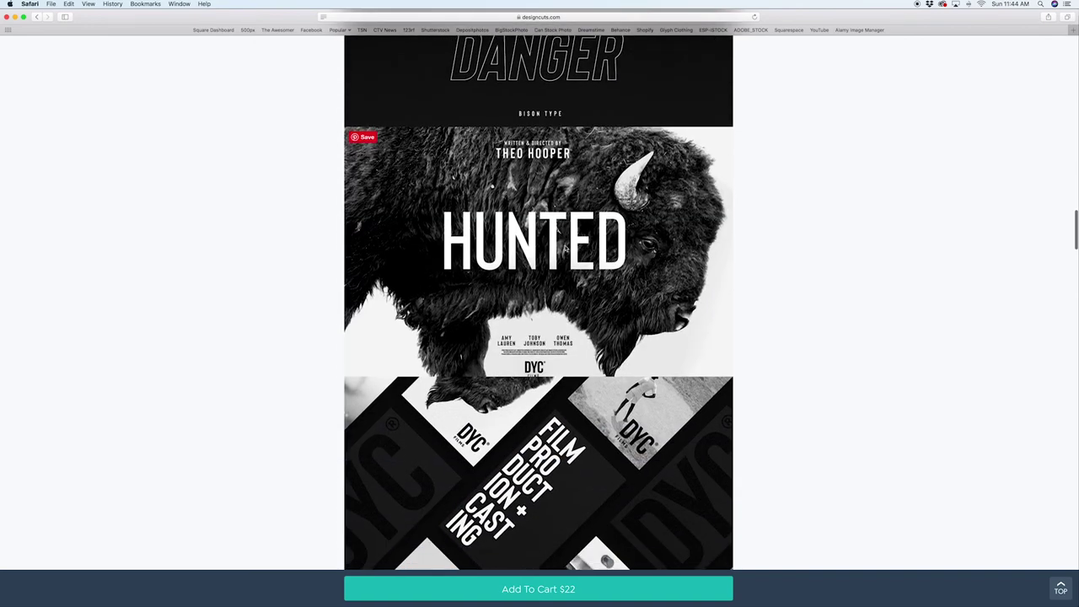
scroll(566, 247, "down", 15)
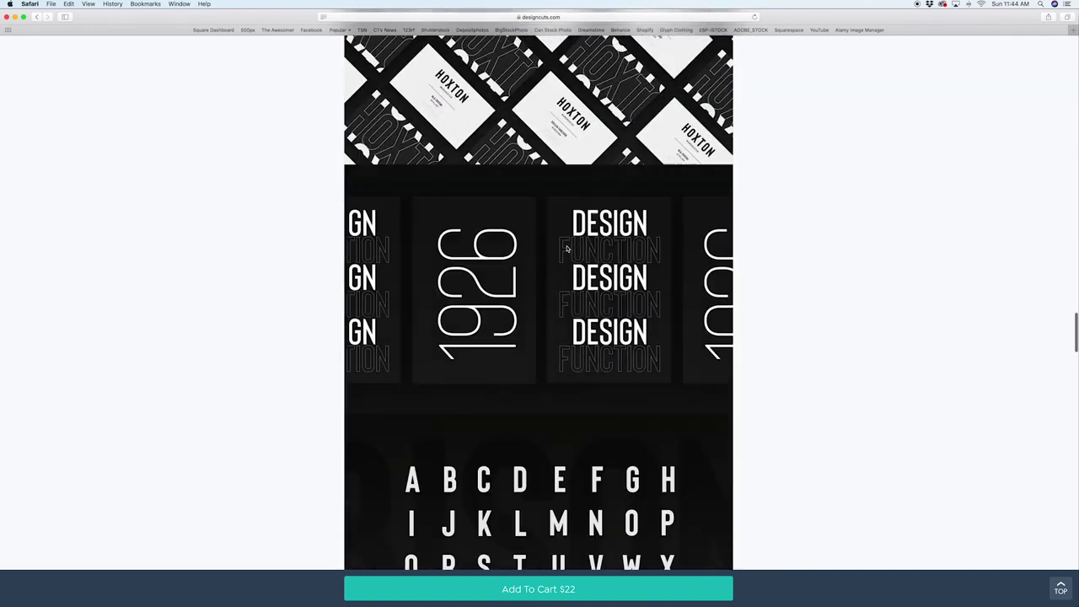
scroll(567, 248, "down", 5)
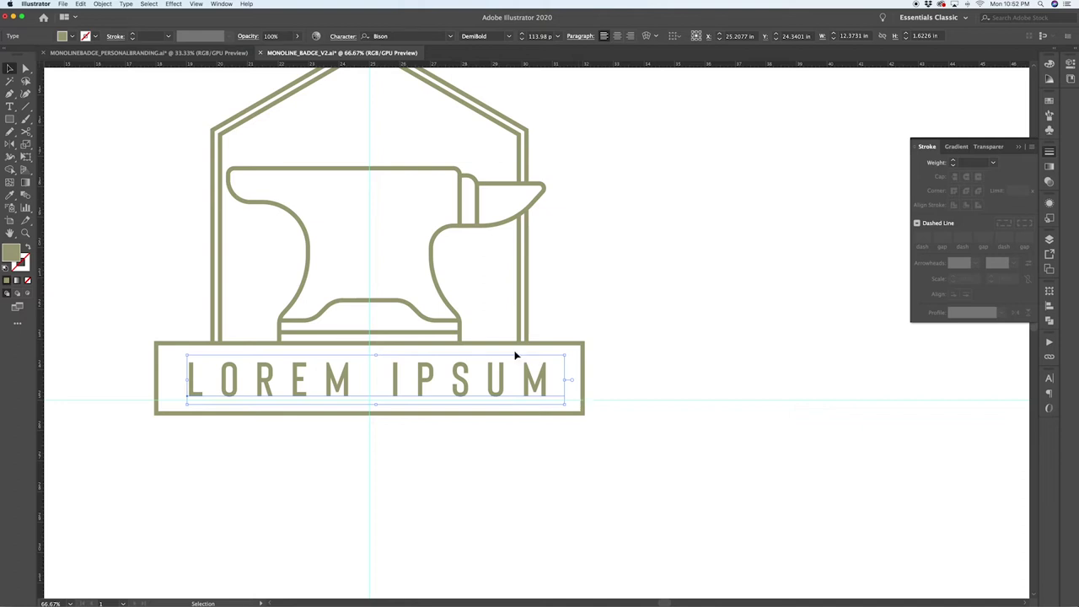
Step: Switch back to Illustrator and set the banner text's tracking to 0
key("super+t")
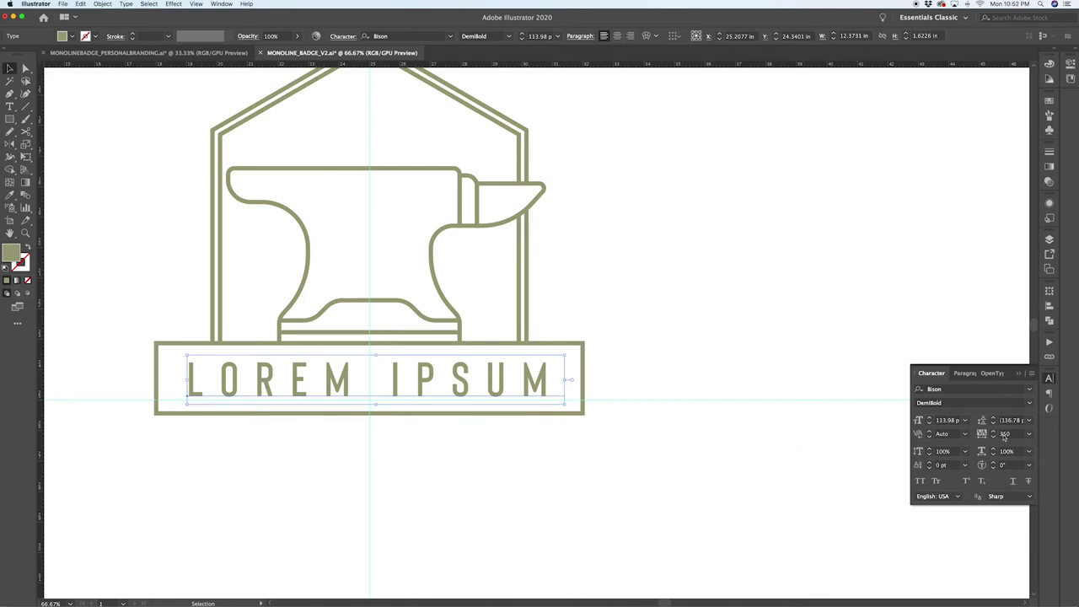
left_click(1028, 433)
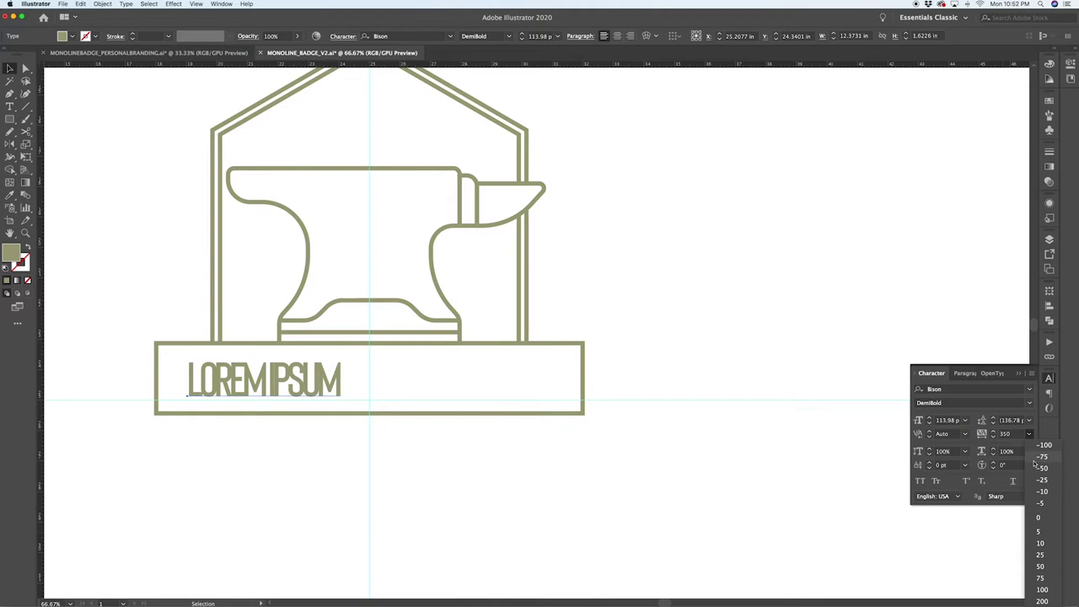
left_click(1039, 519)
left_click(645, 419)
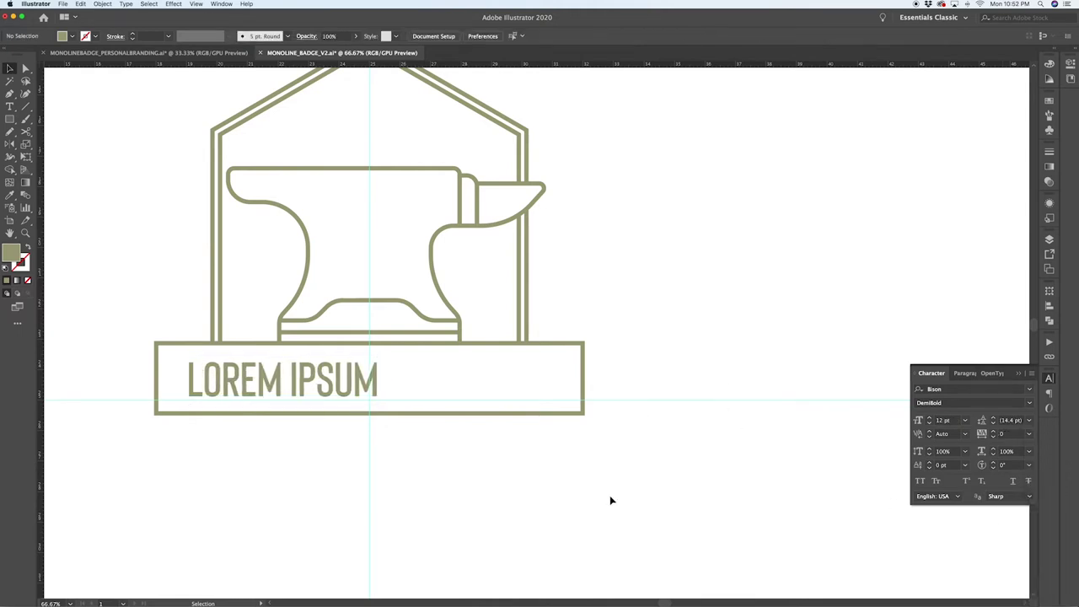
Step: Set the LOREM IPSUM banner text's tracking to 350 and clear the selection
left_click(331, 379)
left_click(1004, 435)
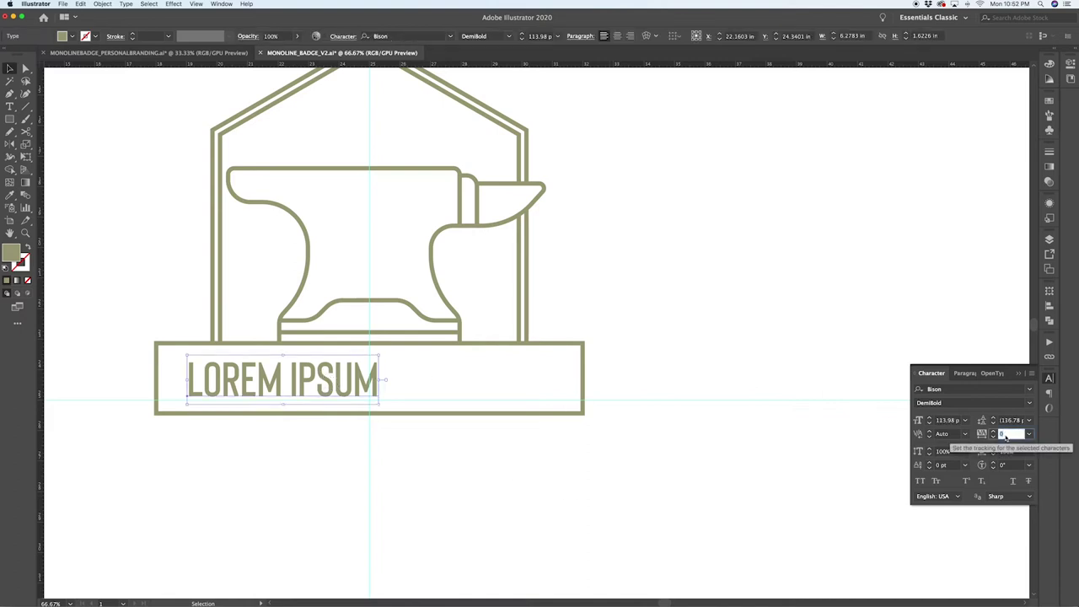
type("350")
key("Return")
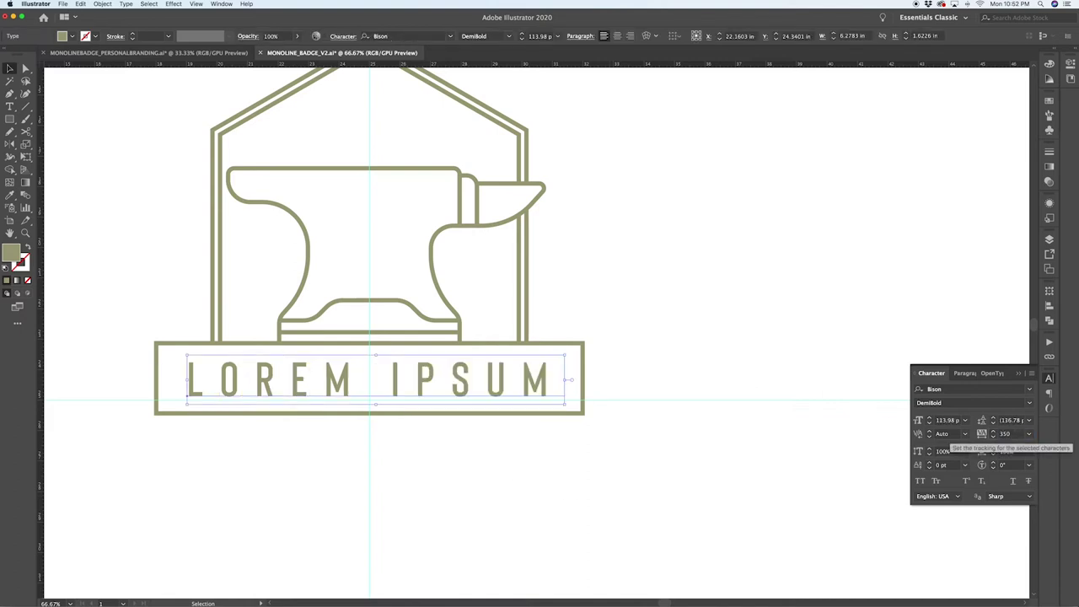
left_click(674, 301)
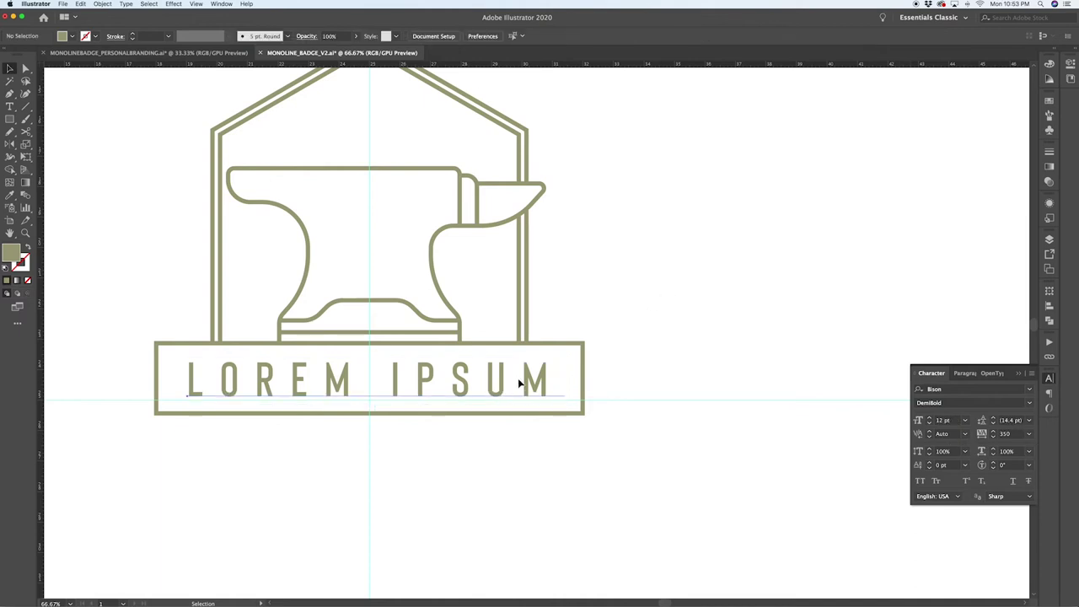
left_click(518, 380)
left_click(684, 341)
Step: Place a copy of the double frame's roof section below the banner, turned 180° so its peak points down
scroll(680, 344, "down", 1, "alt")
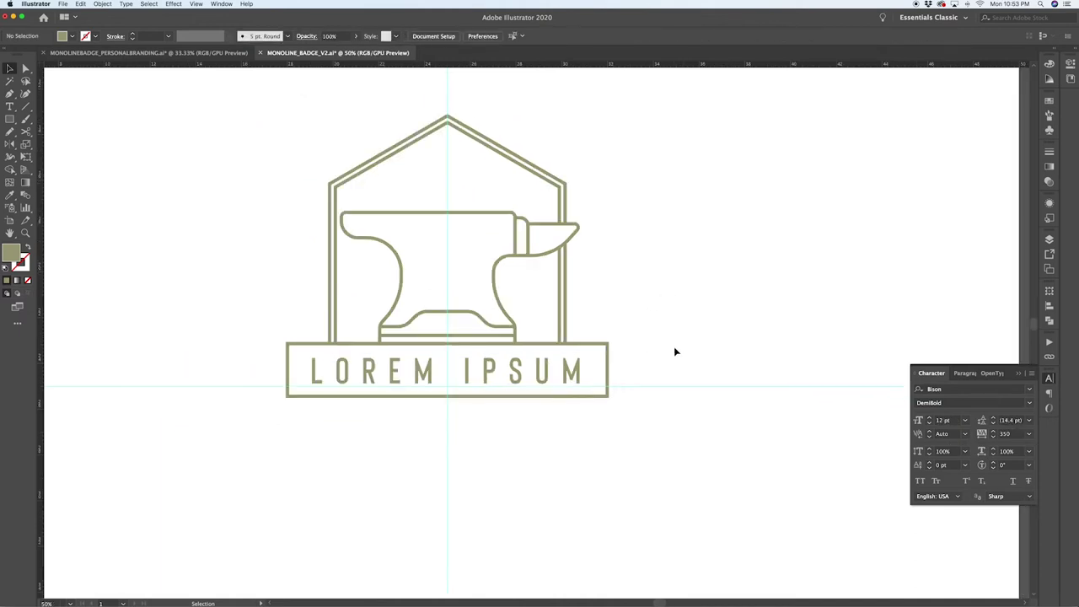
scroll(674, 351, "up", 1)
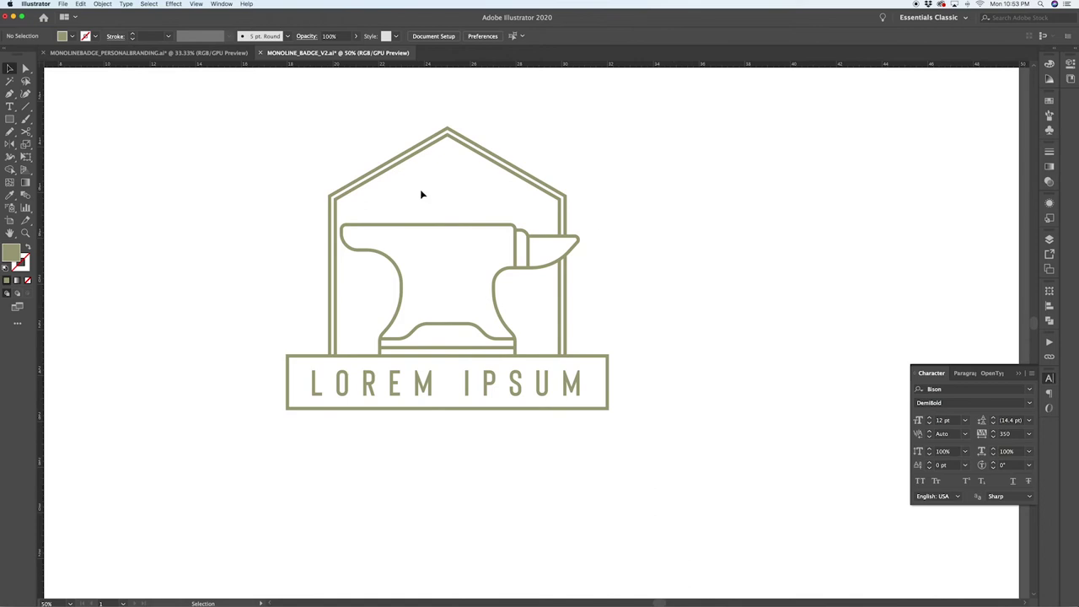
left_click_drag(353, 135, 469, 193)
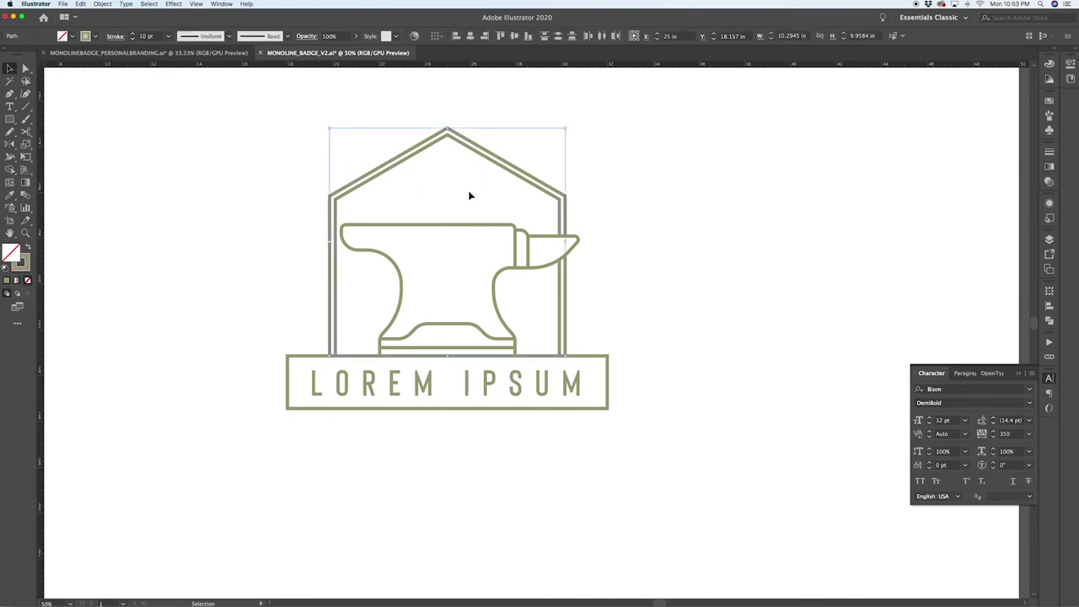
scroll(470, 193, "down", 2, "alt")
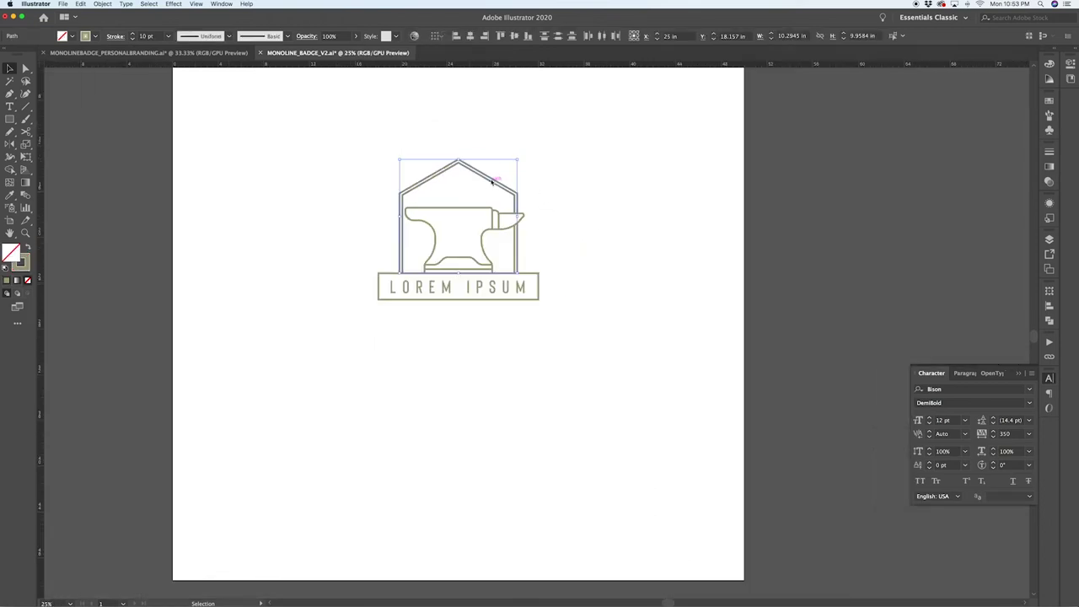
left_click_drag(492, 181, 351, 427)
left_click(539, 379)
Step: Shorten the inverted frame's longer side to match its shorter side and move the frame up close beneath the banner
key("a")
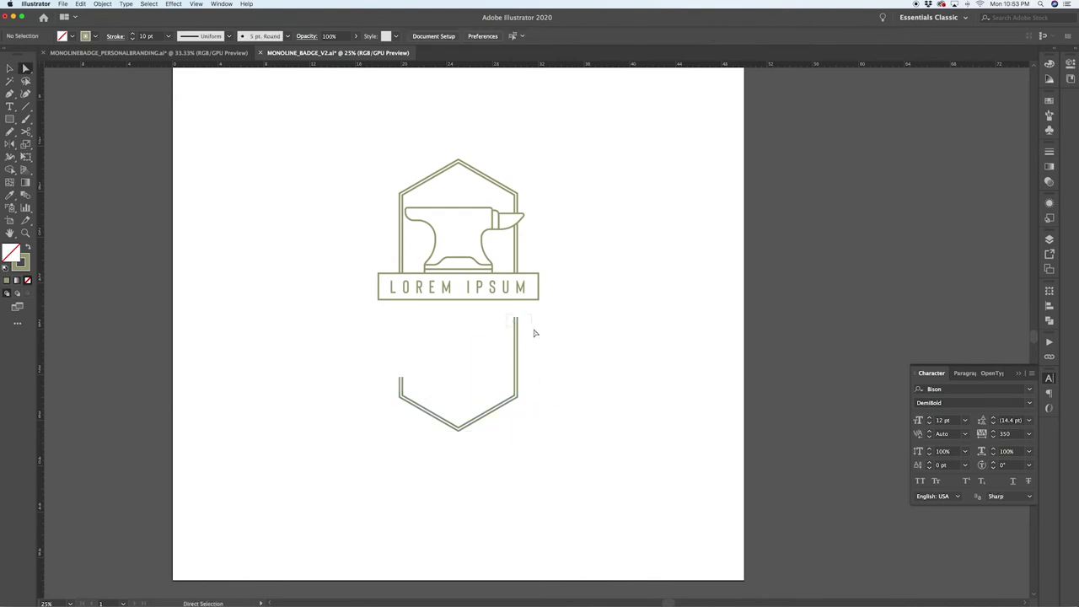
left_click_drag(515, 318, 519, 379)
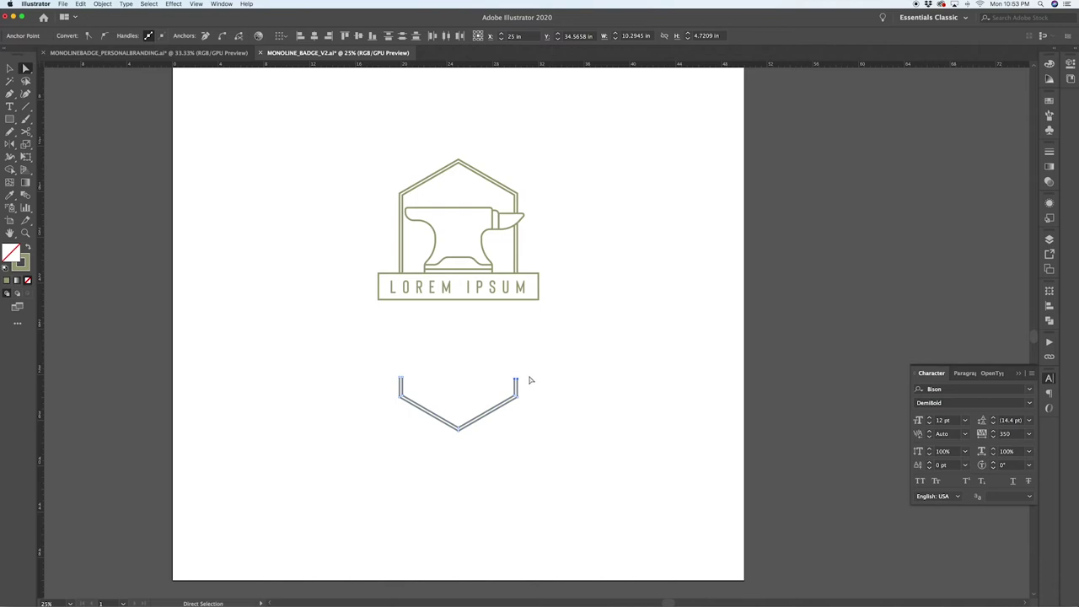
key("v")
left_click(516, 396)
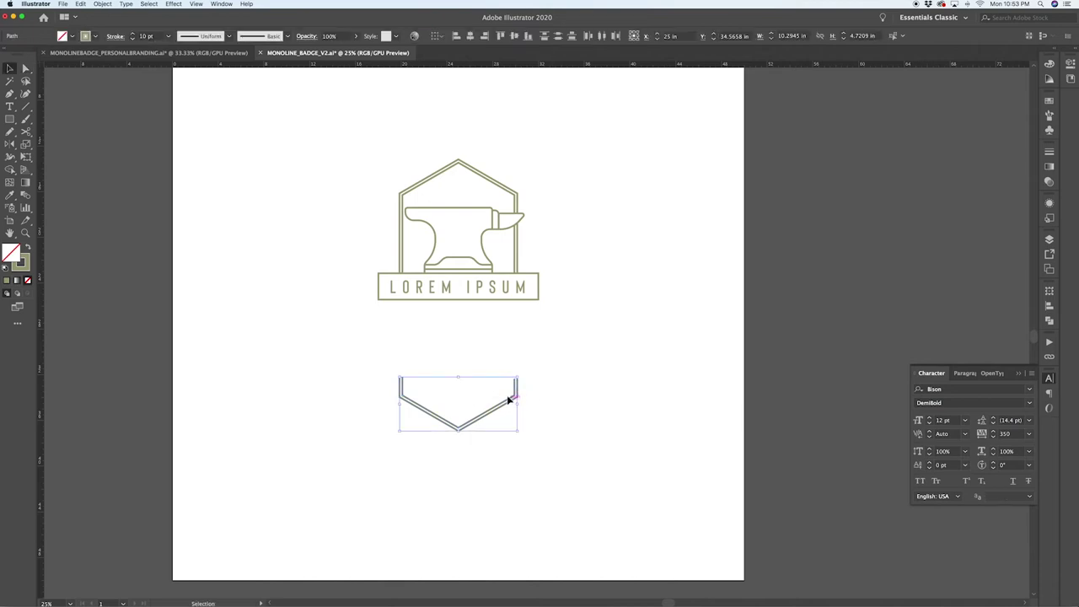
left_click_drag(511, 400, 509, 335)
left_click(520, 306)
Step: Extend the four open ends of the inverted double frame straight up to the banner's lower edge
scroll(520, 306, "up", 5)
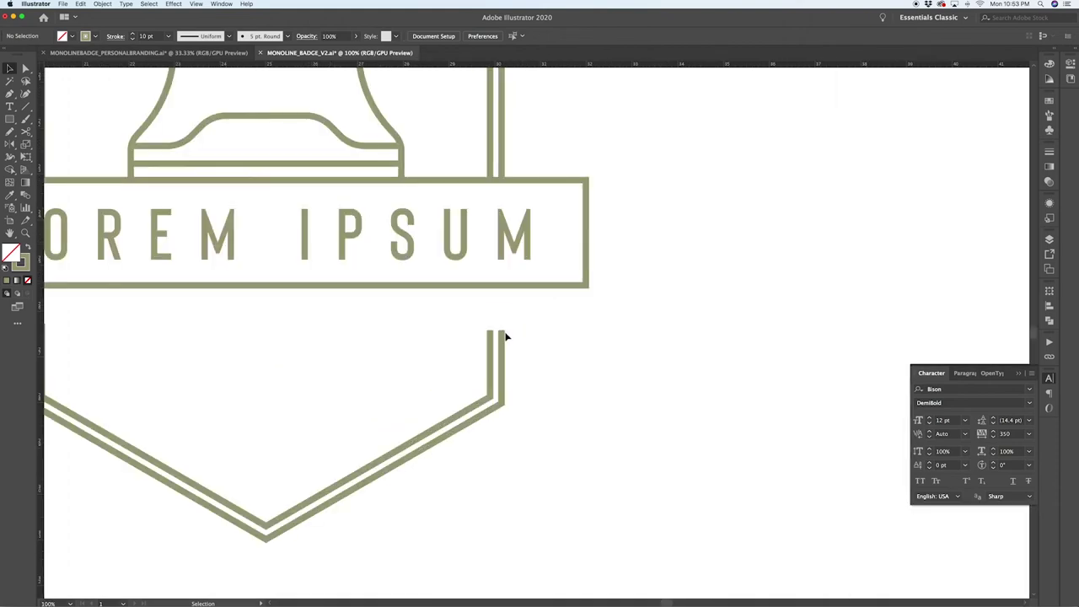
key("a")
left_click_drag(503, 335, 503, 286)
left_click_drag(491, 334, 491, 289)
scroll(491, 289, "left", 5)
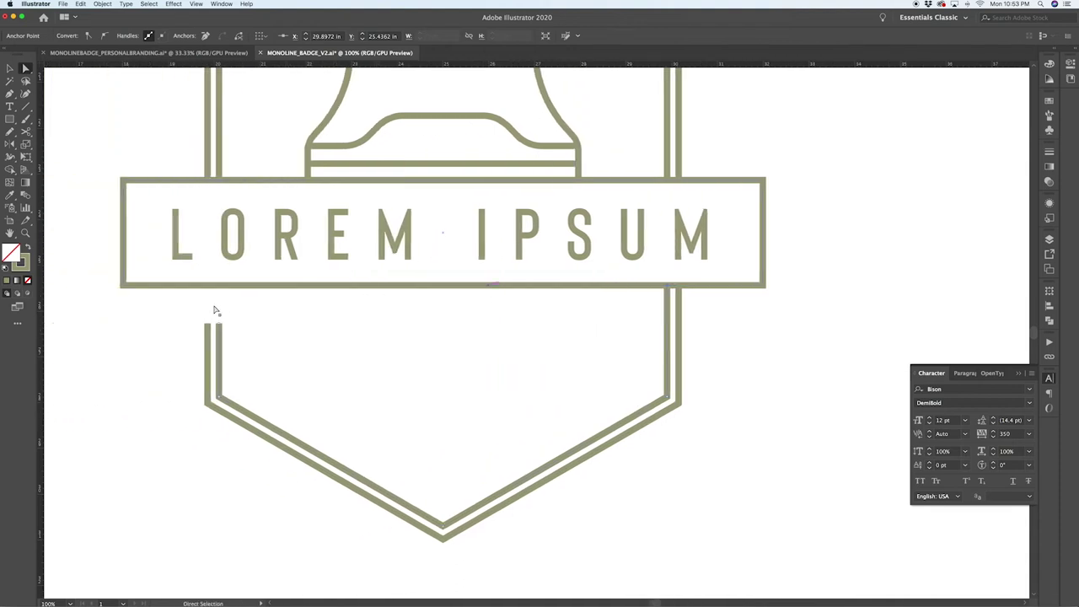
left_click_drag(217, 325, 209, 289)
left_click(177, 343)
scroll(386, 331, "down", 1)
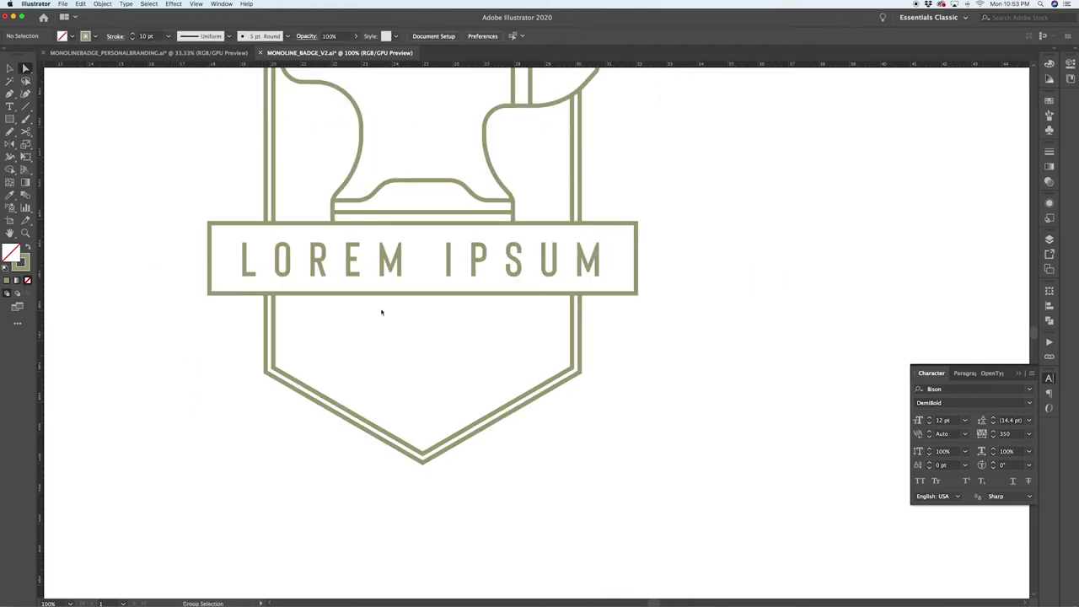
scroll(464, 366, "up", 4)
scroll(472, 373, "up", 2)
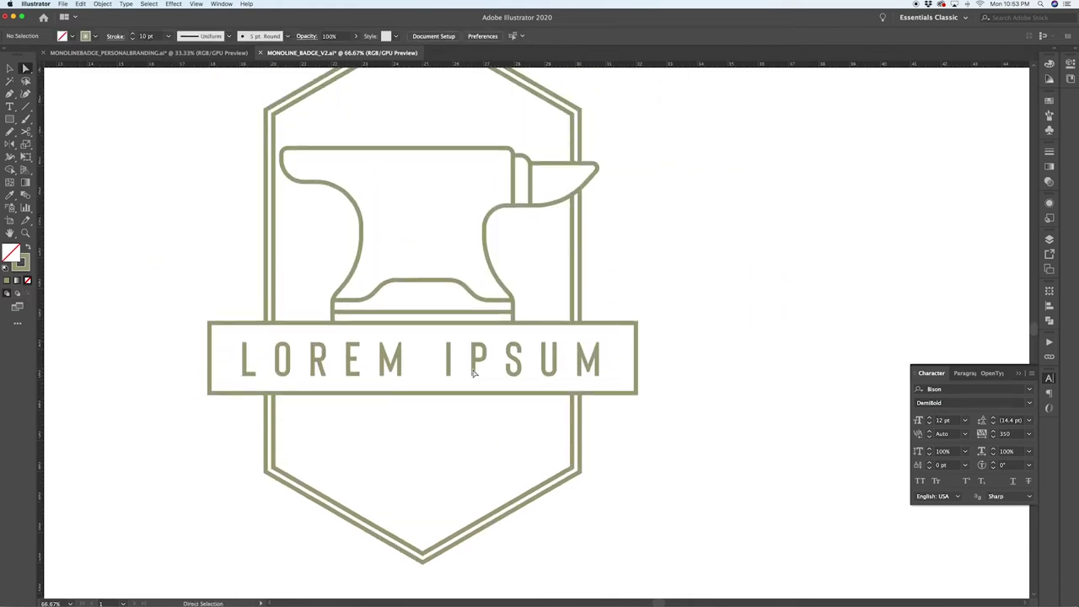
key("v")
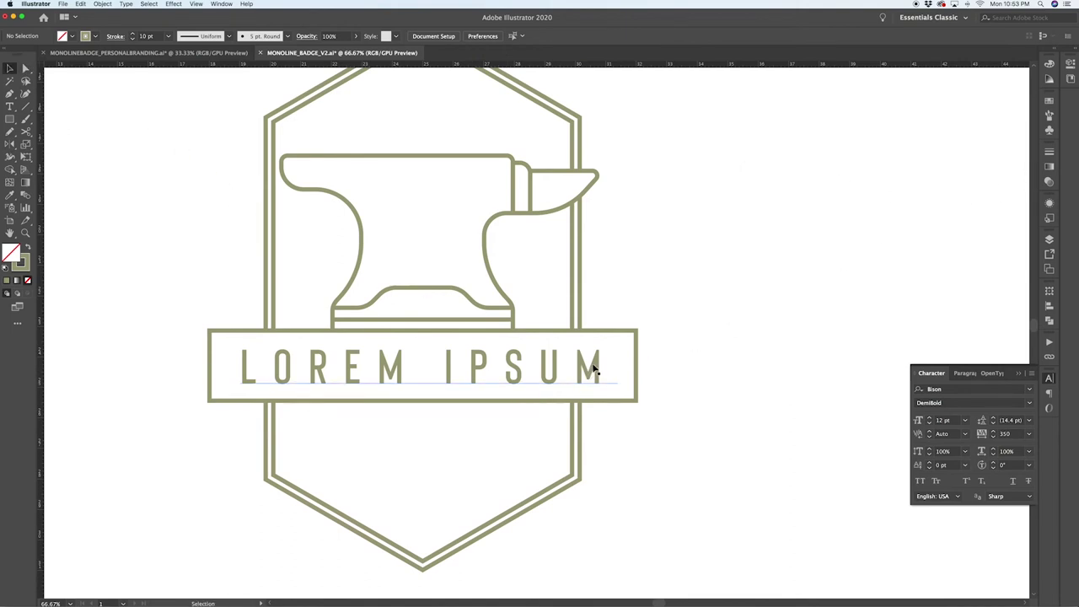
scroll(721, 356, "down", 2)
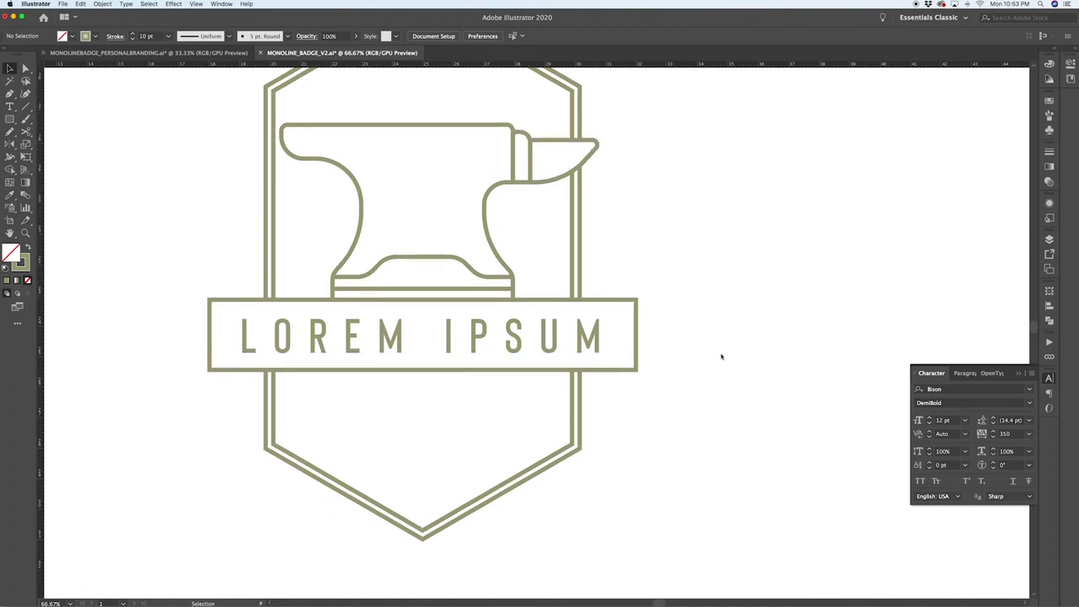
scroll(721, 356, "left", 3)
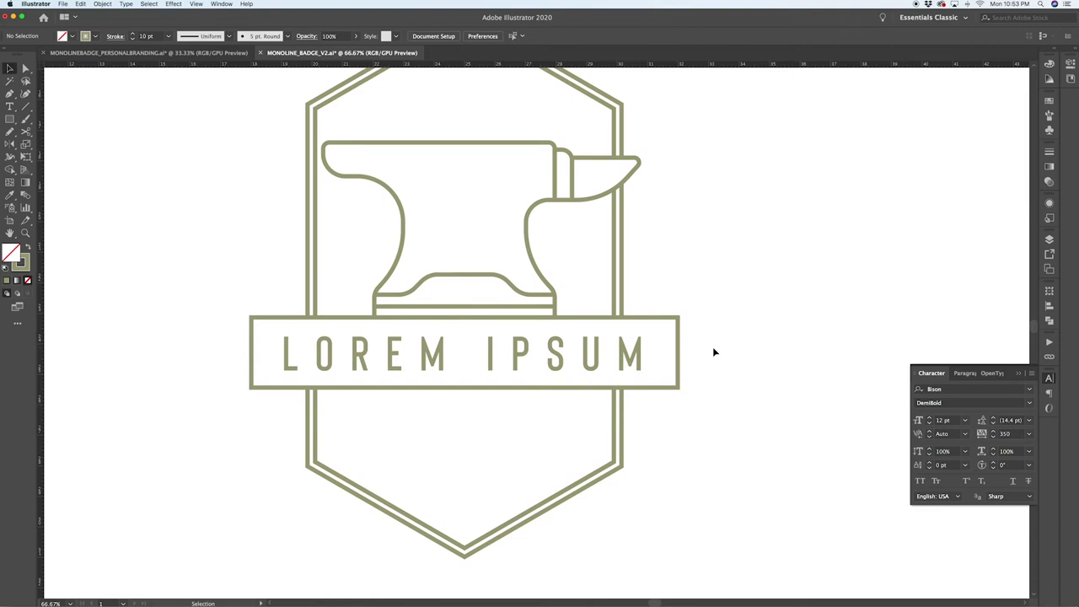
scroll(712, 352, "left", 4)
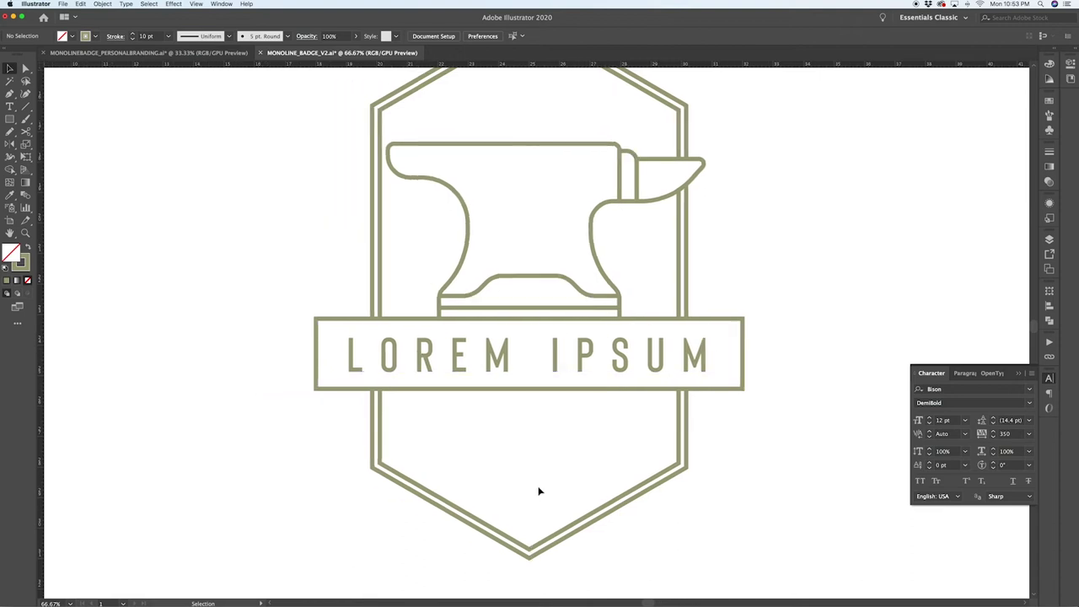
Step: Draw a vertical Pen line about 10.36 in long from the inner frame's lower point up into the anvil's body
key("p")
left_click(529, 551)
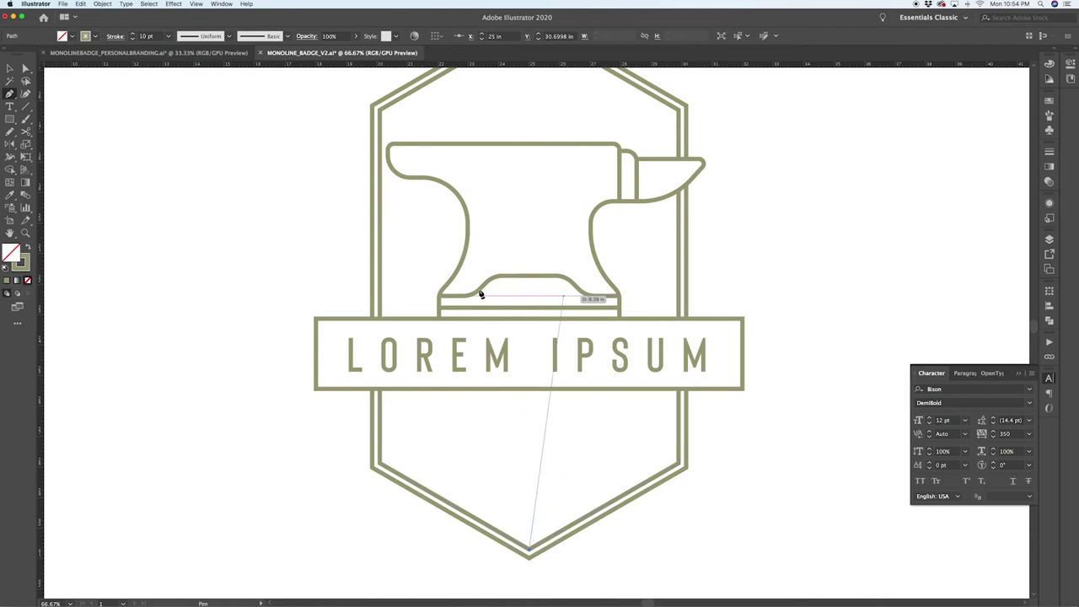
left_click(529, 235)
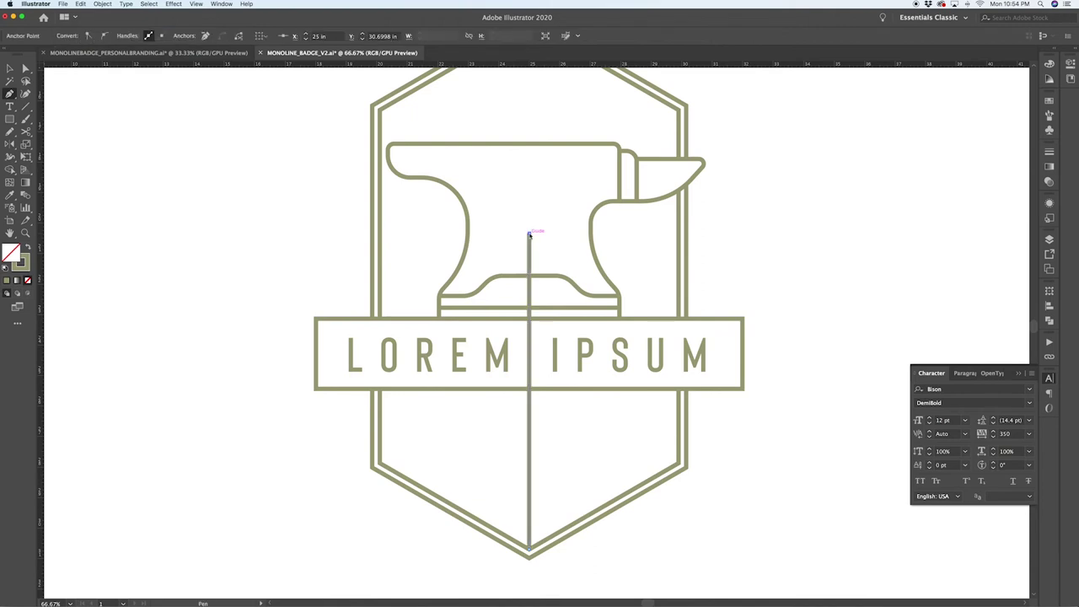
key("v")
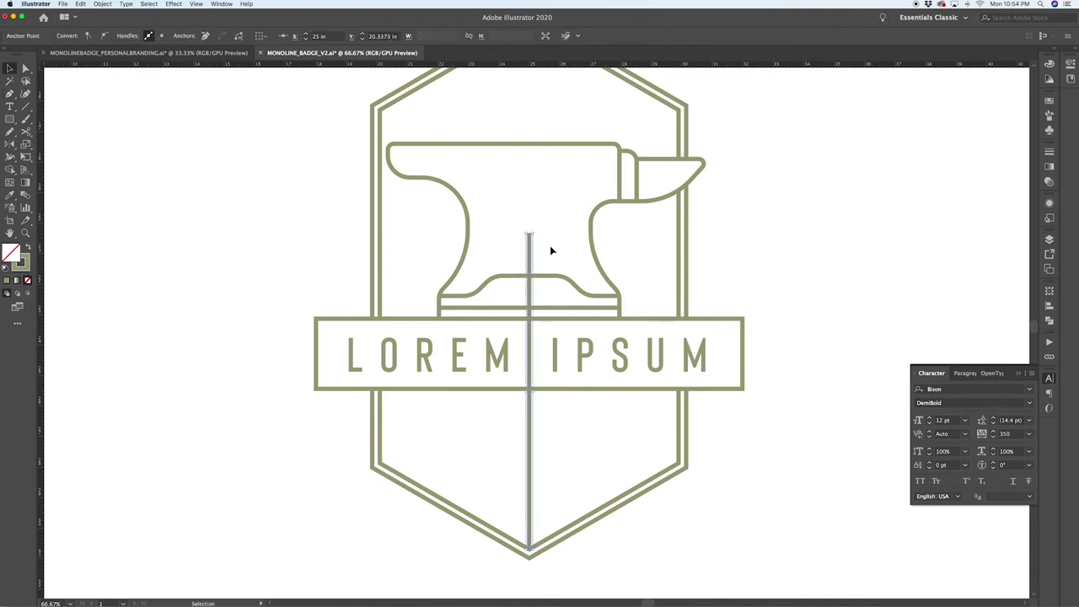
left_click(550, 250)
Step: Try copying the vertical line rotated 15° about its upper end, repeat the transformation once, and undo the copies
left_click(530, 241)
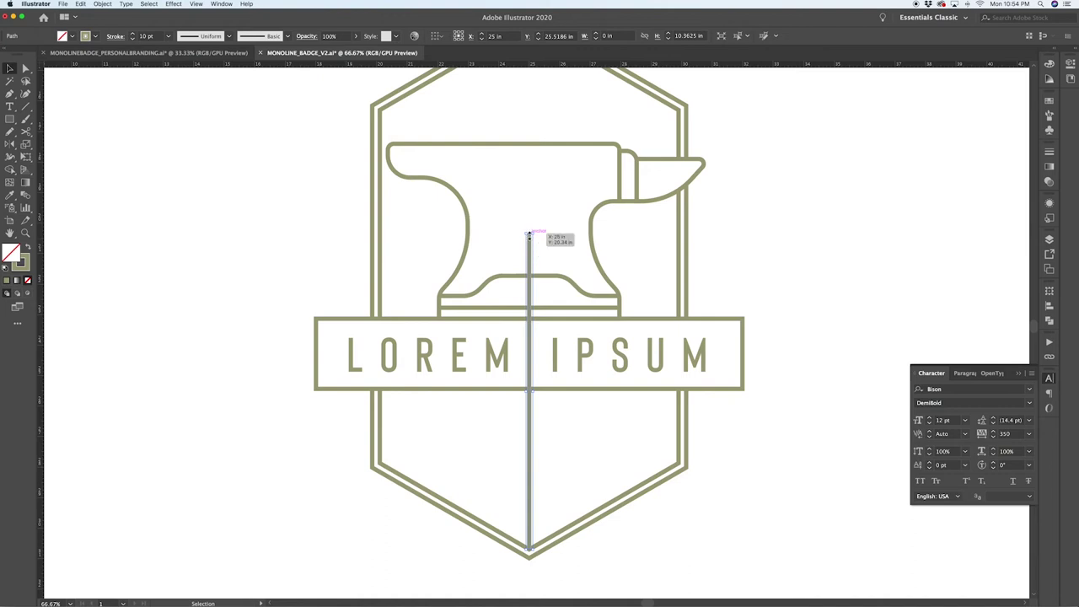
key("r")
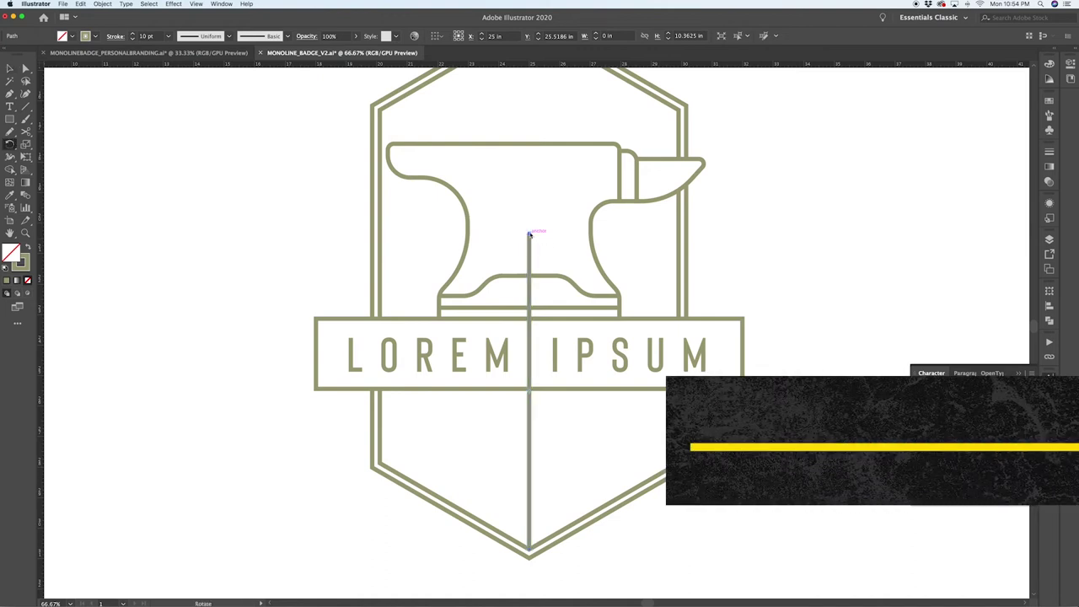
left_click(530, 235, "alt")
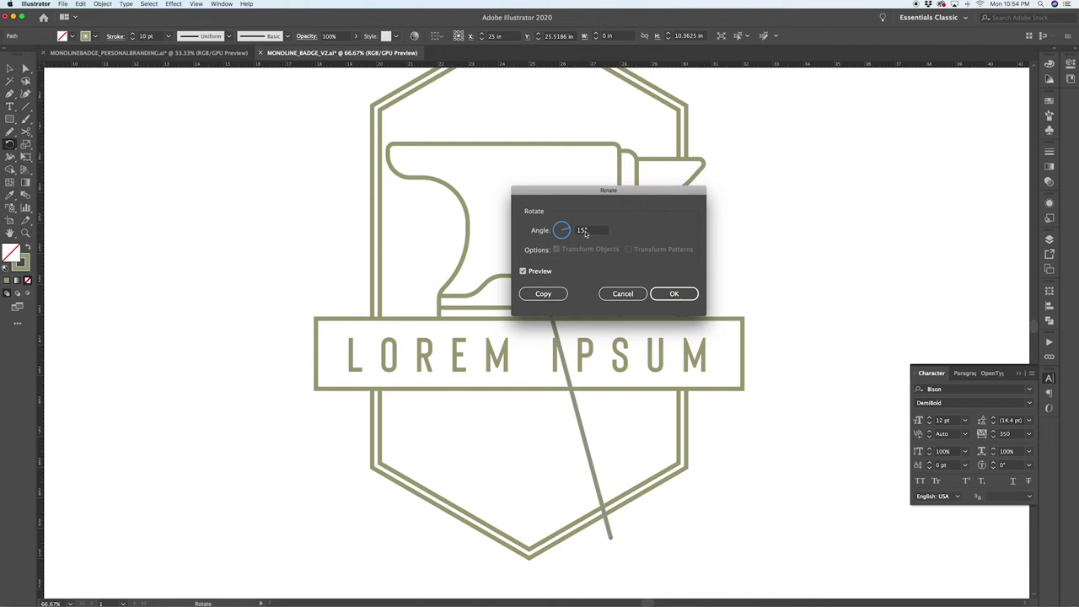
left_click(544, 293)
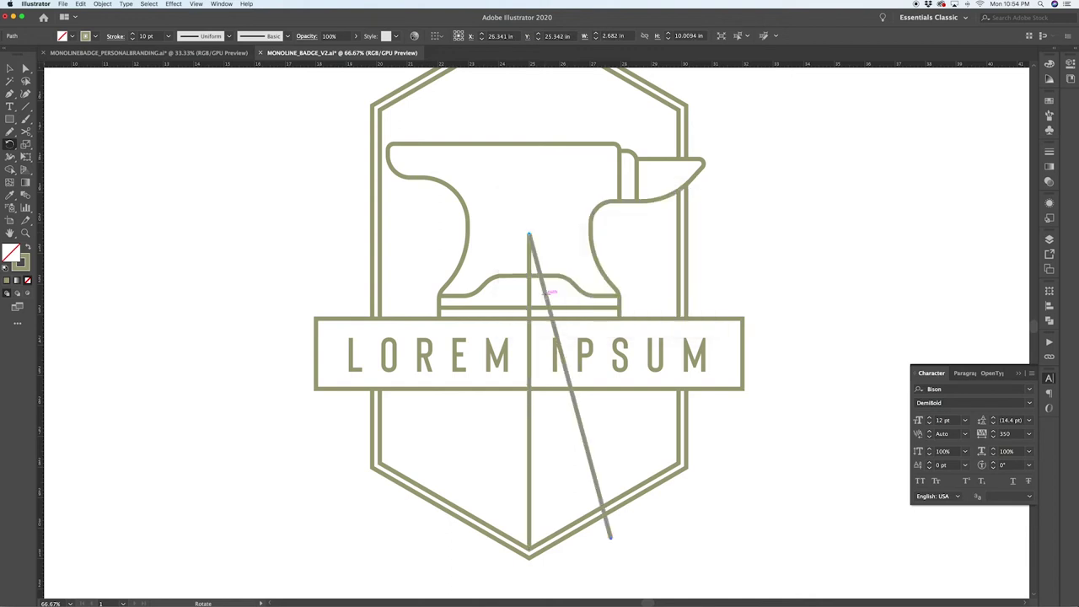
key("v")
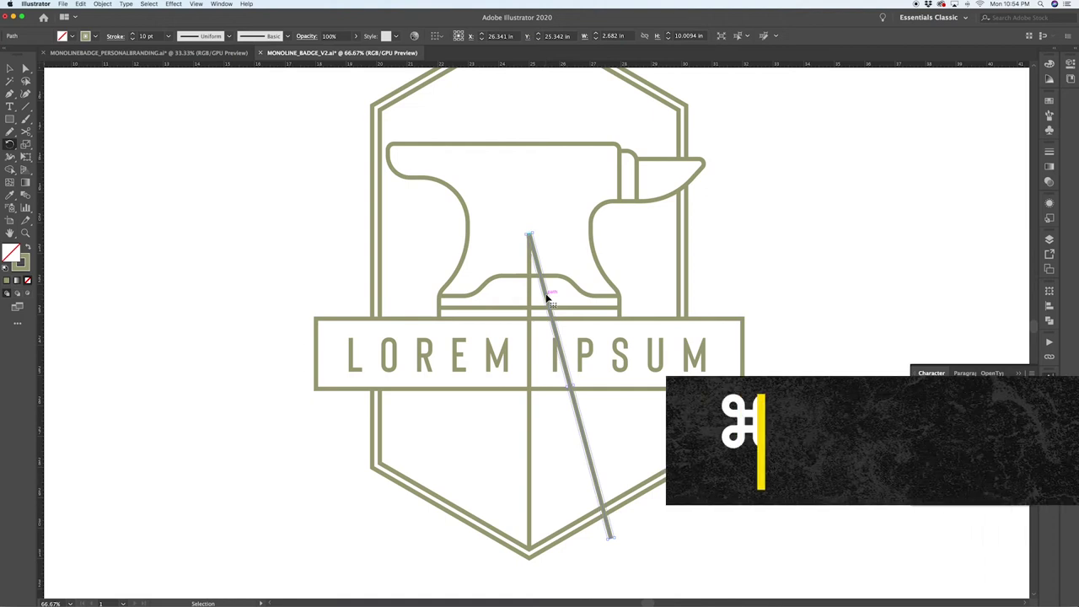
key("super+d")
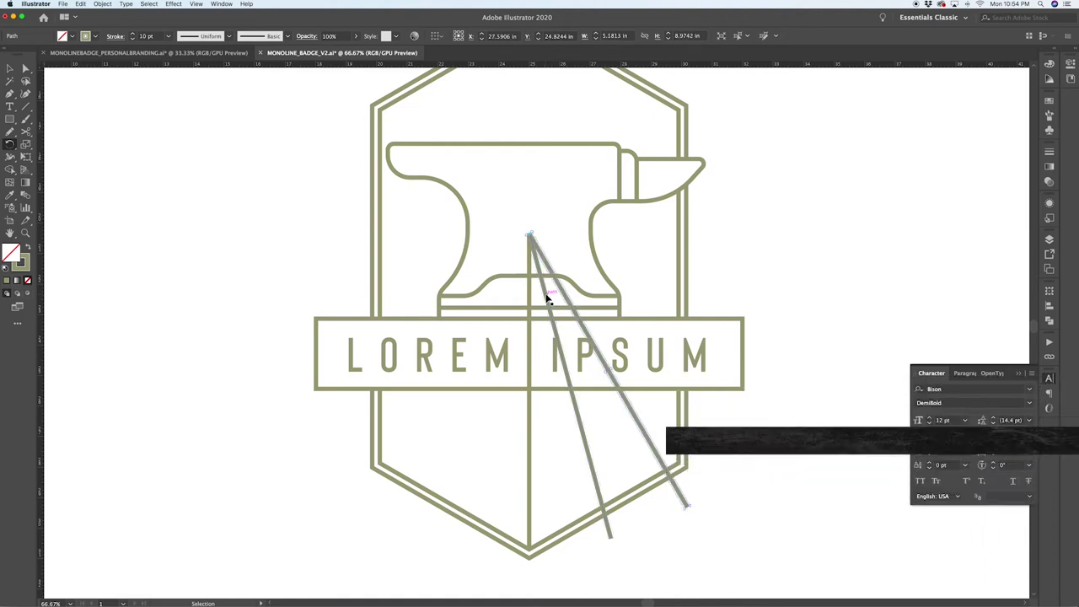
key("v")
left_click(712, 555)
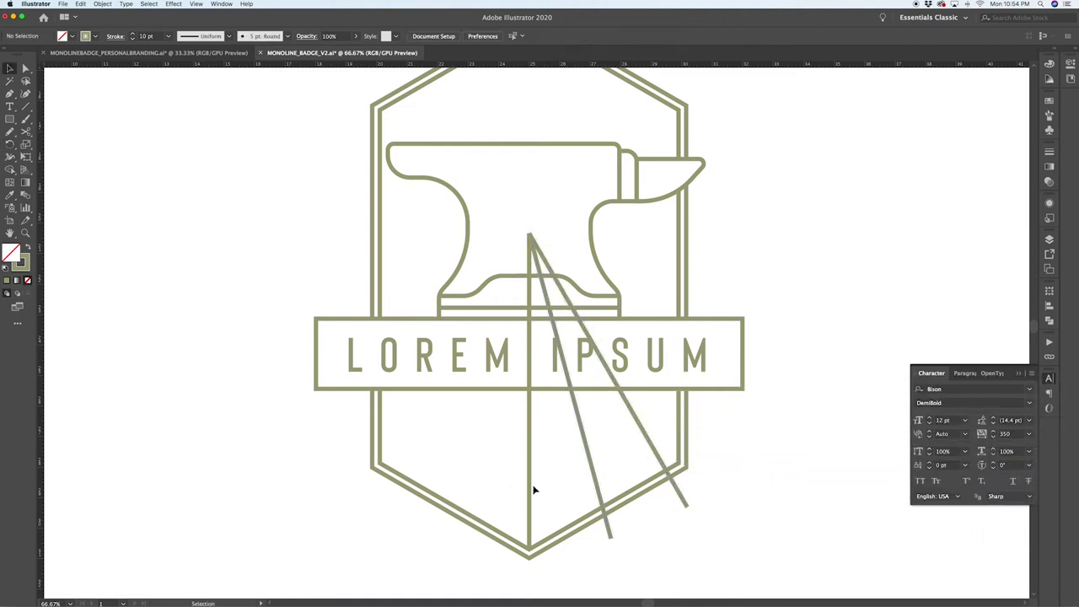
key("super+z")
key("super+z")
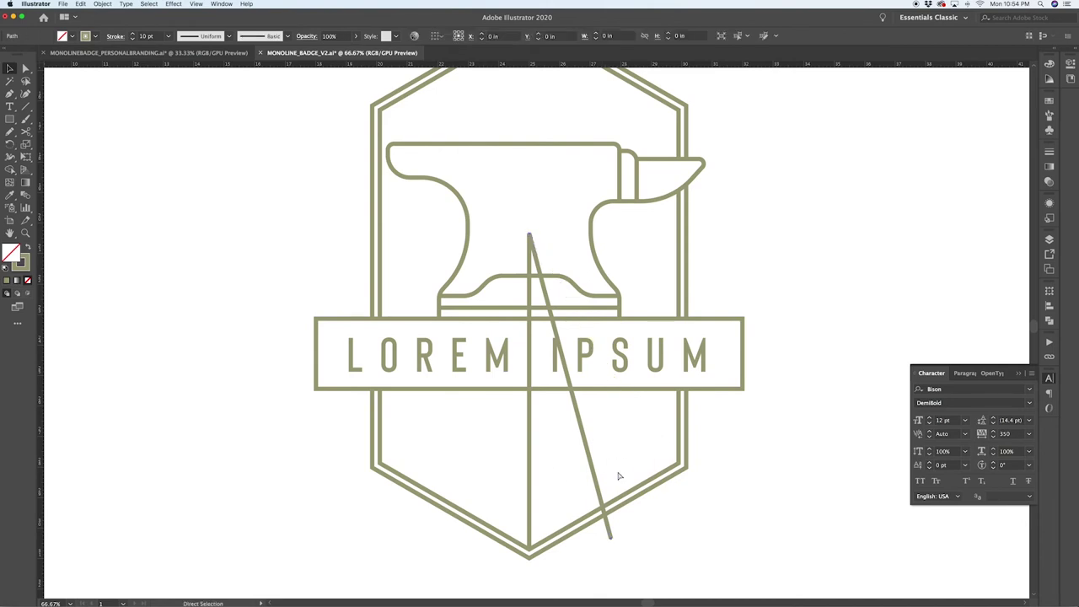
Step: Create four rotated copies of the vertical line at 10° increments about its upper end and clear the selection
key("r")
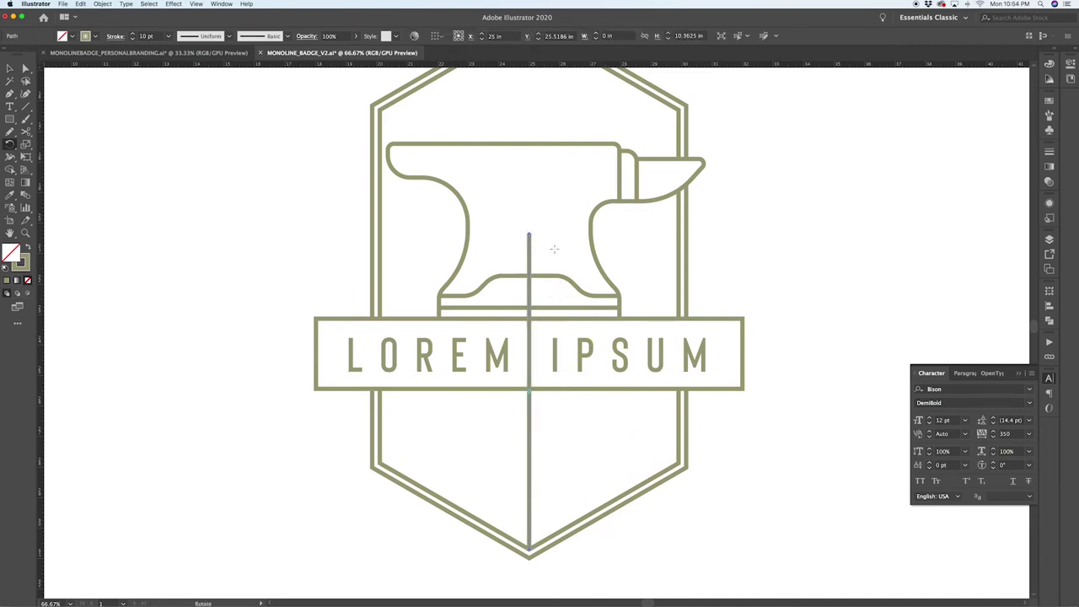
left_click(530, 231, "alt")
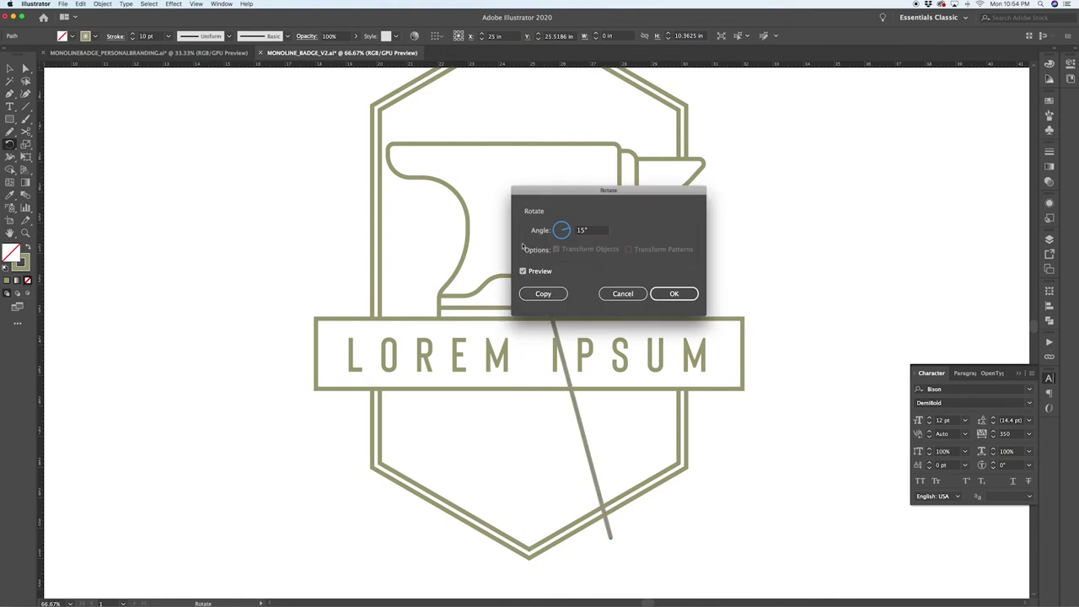
double_click(593, 232)
type("10")
left_click(543, 294)
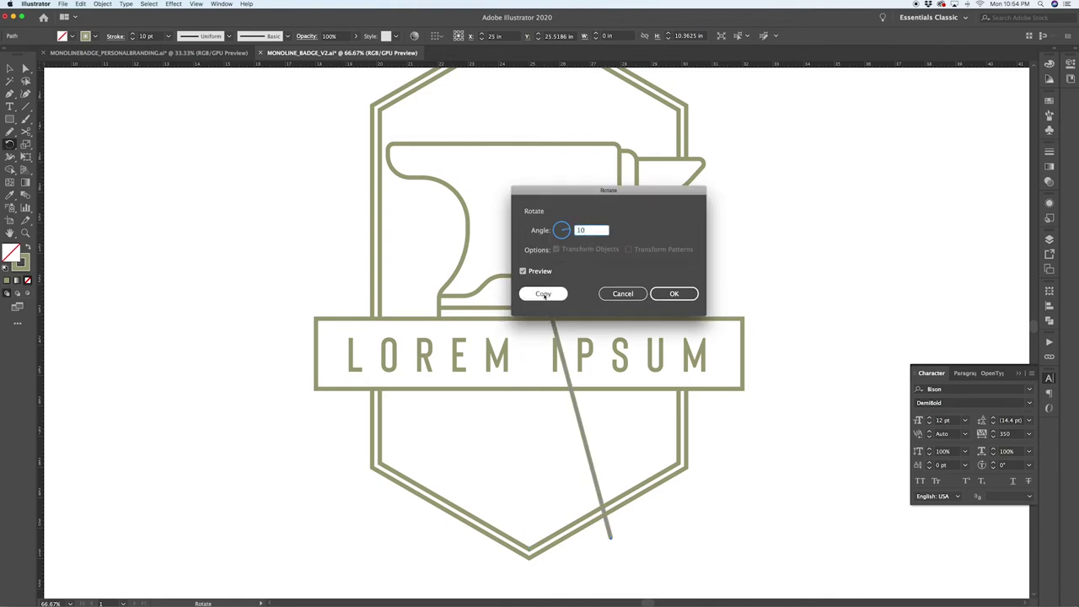
key("ctrl+d")
key("ctrl+d")
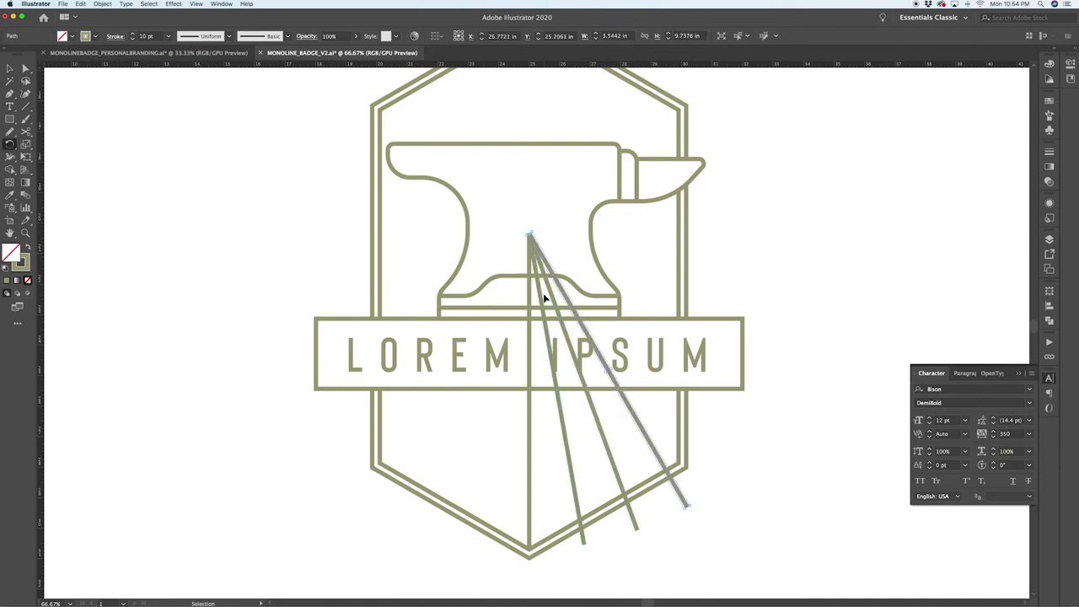
key("ctrl+d")
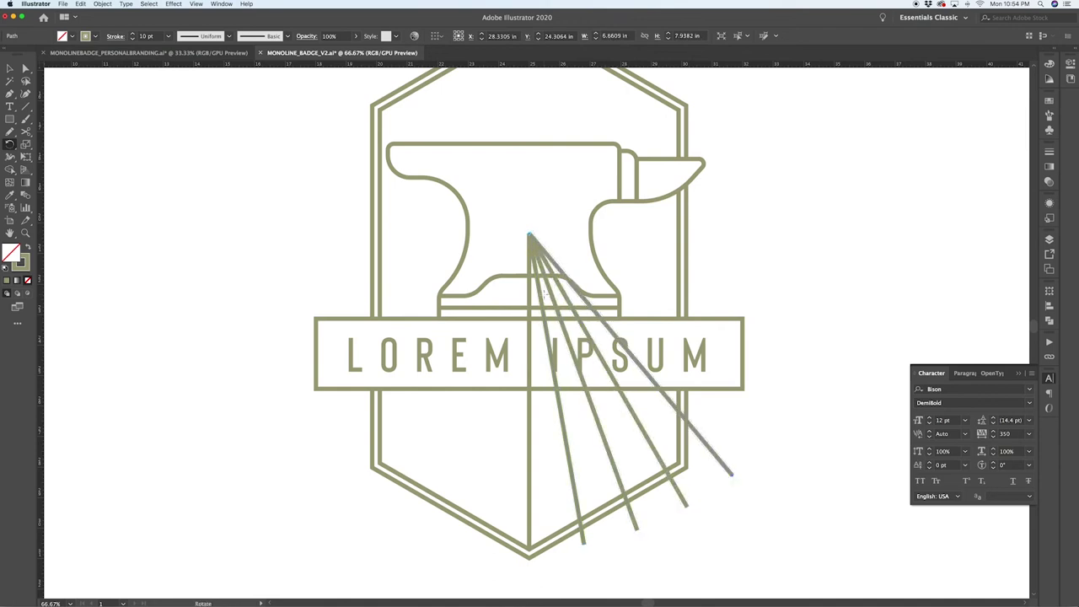
key("ctrl+shift+a")
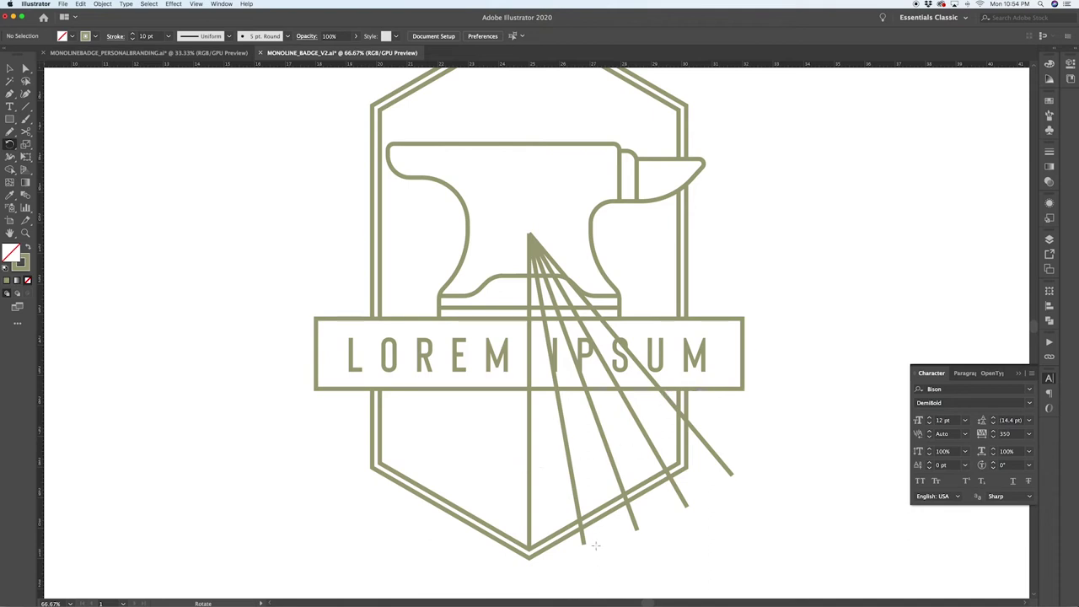
Step: Pull the lower ends of the four rotated lines back along their own angles to meet the inner hexagonal frame
key("a")
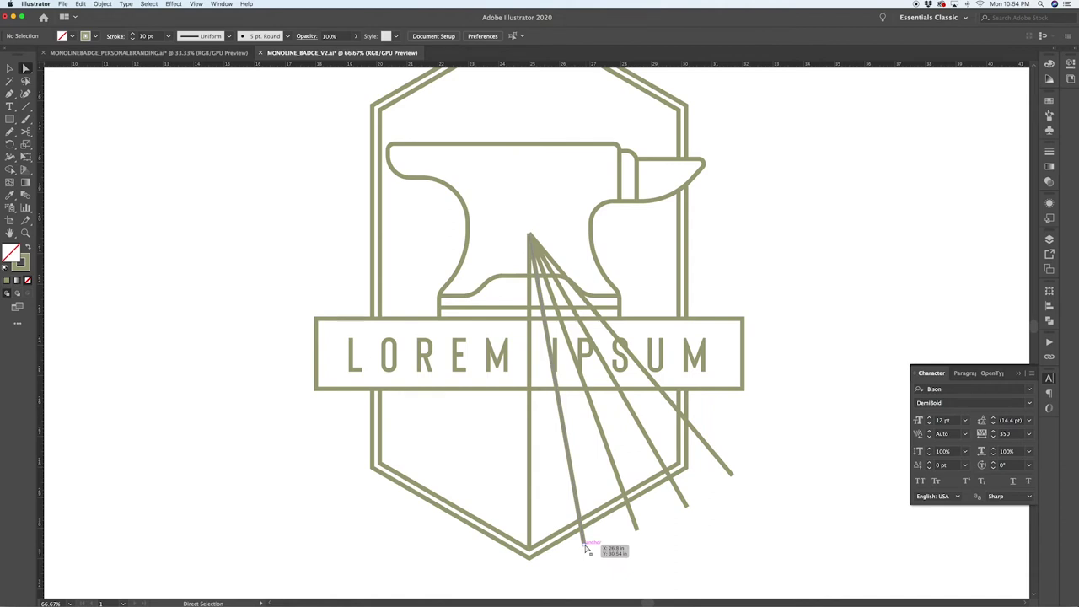
left_click_drag(586, 548, 626, 497)
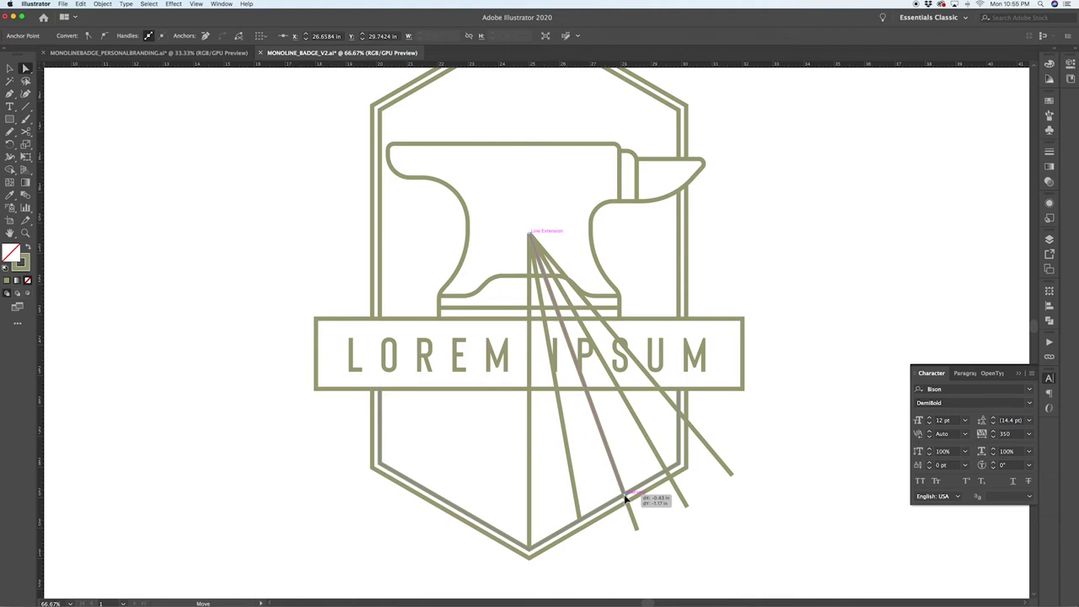
left_click_drag(625, 497, 626, 497)
left_click_drag(626, 499, 666, 471)
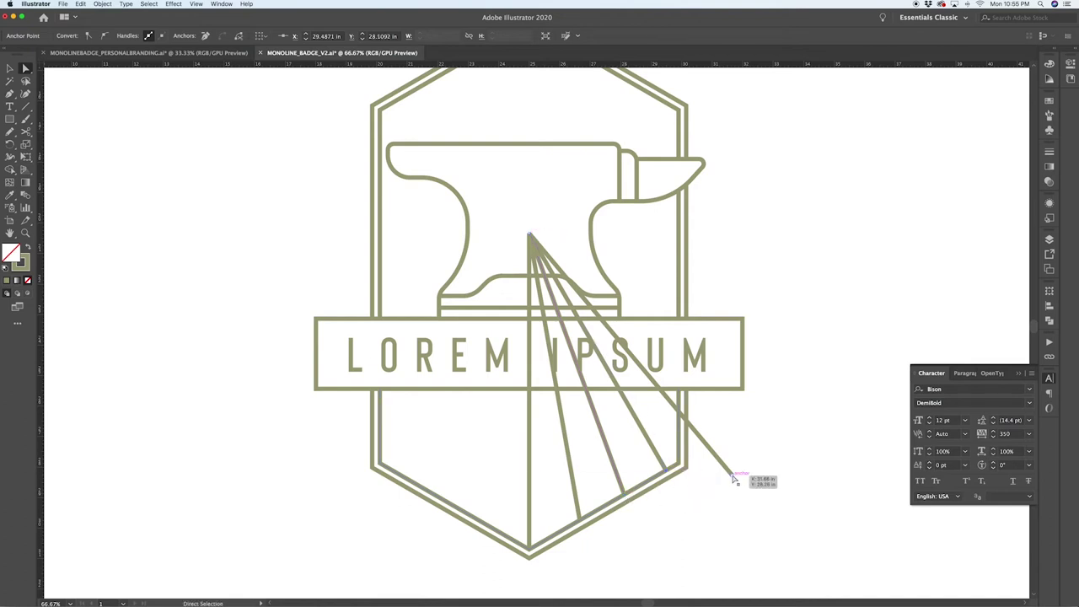
left_click_drag(734, 478, 675, 410)
left_click(785, 455)
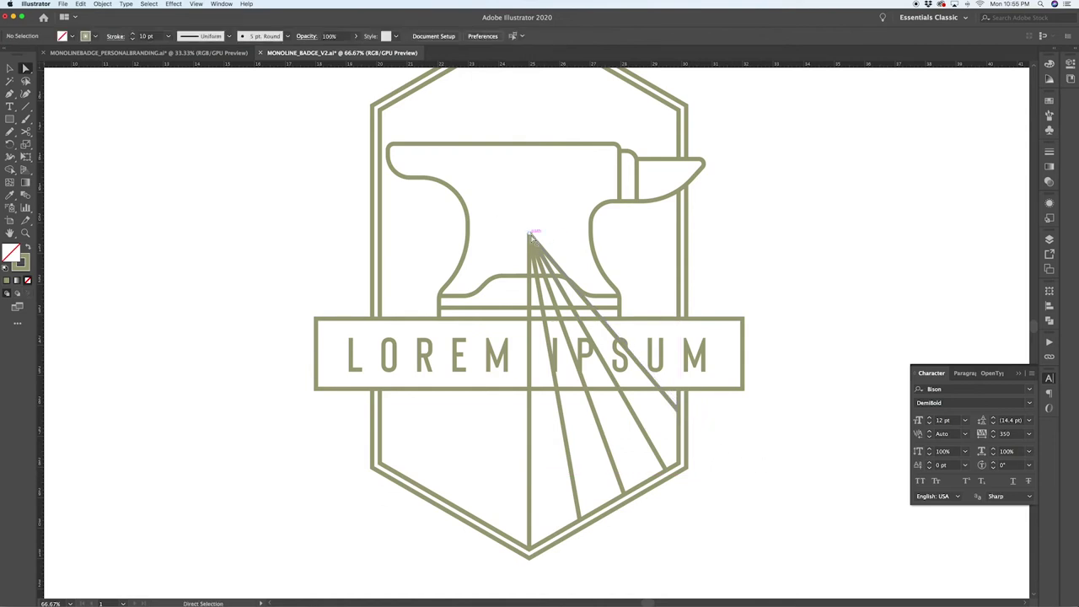
Step: Shorten the upper ends of all five radiating lines along their own directions to the banner's lower edge
left_click_drag(533, 239, 660, 392)
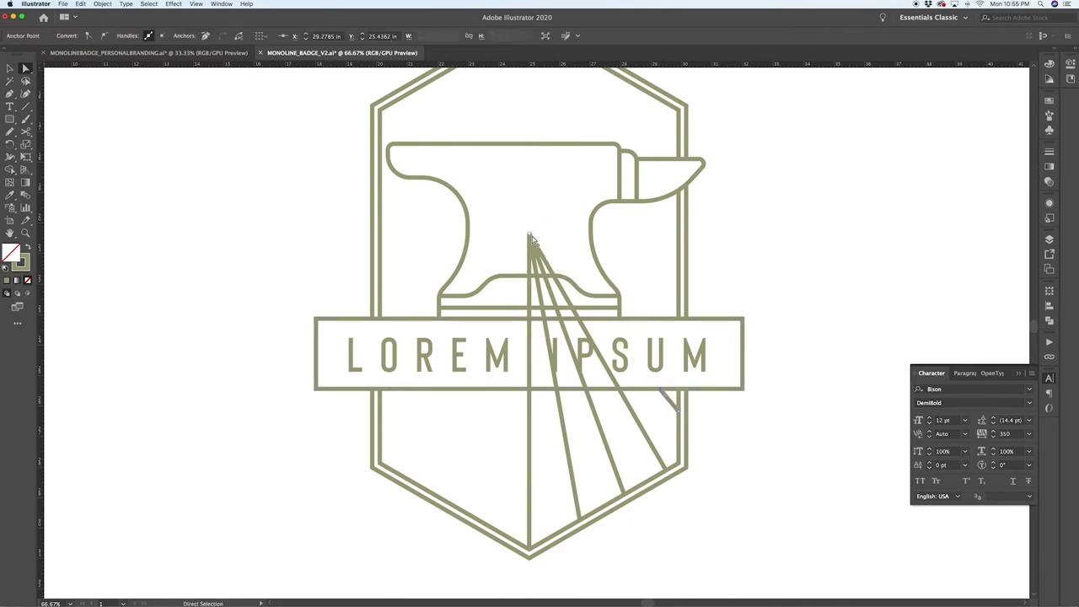
left_click_drag(532, 235, 622, 391)
left_click_drag(532, 240, 585, 390)
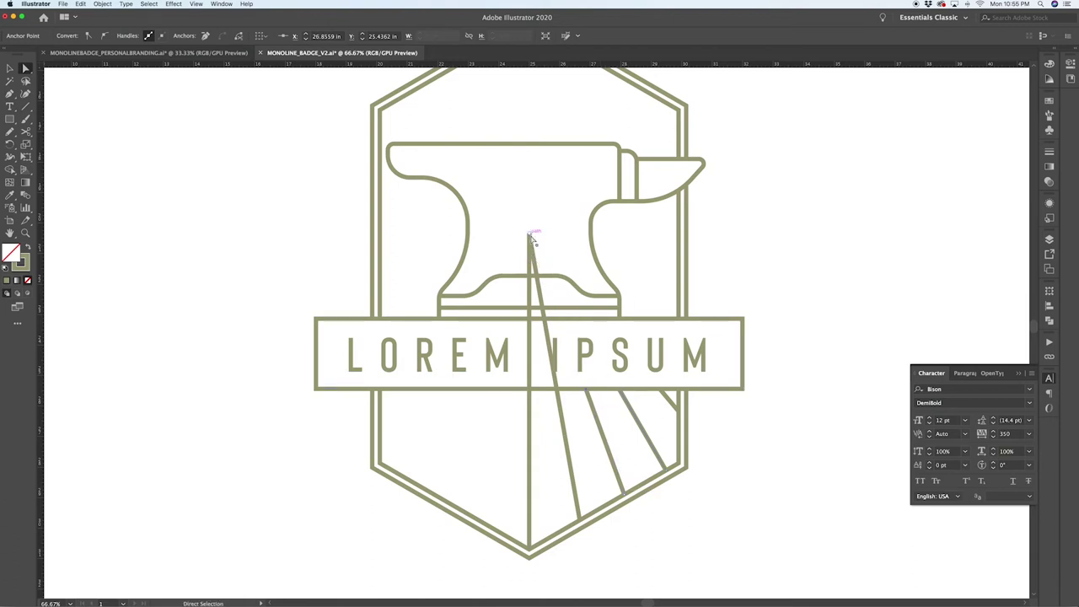
left_click_drag(530, 236, 556, 392)
left_click_drag(536, 237, 530, 391)
left_click(738, 466)
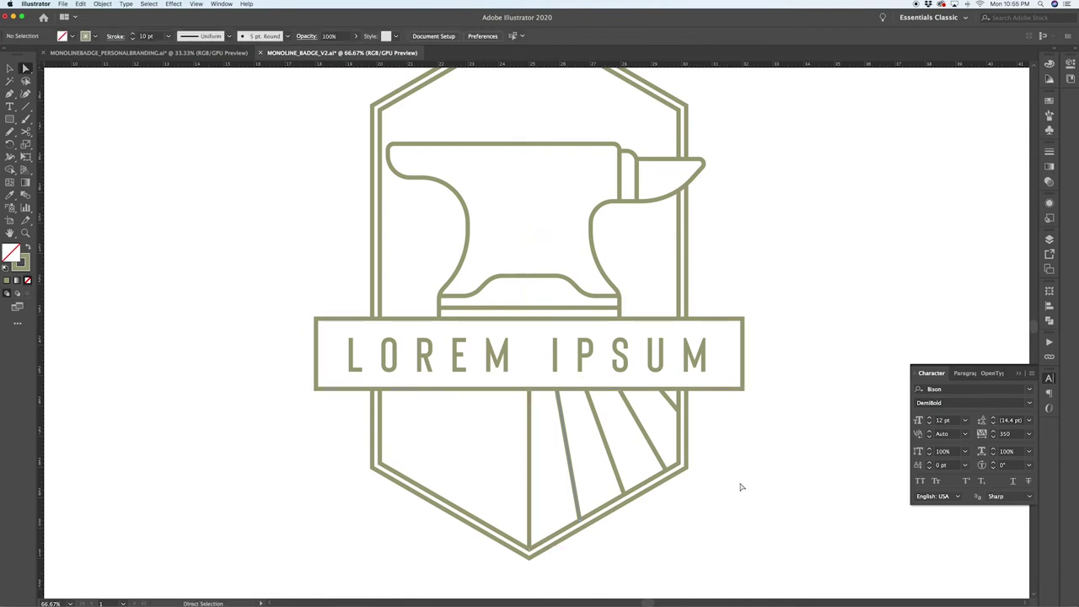
Step: Select the slanted radiating lines below the banner, starting with the short outermost one
key("v")
left_click(664, 406)
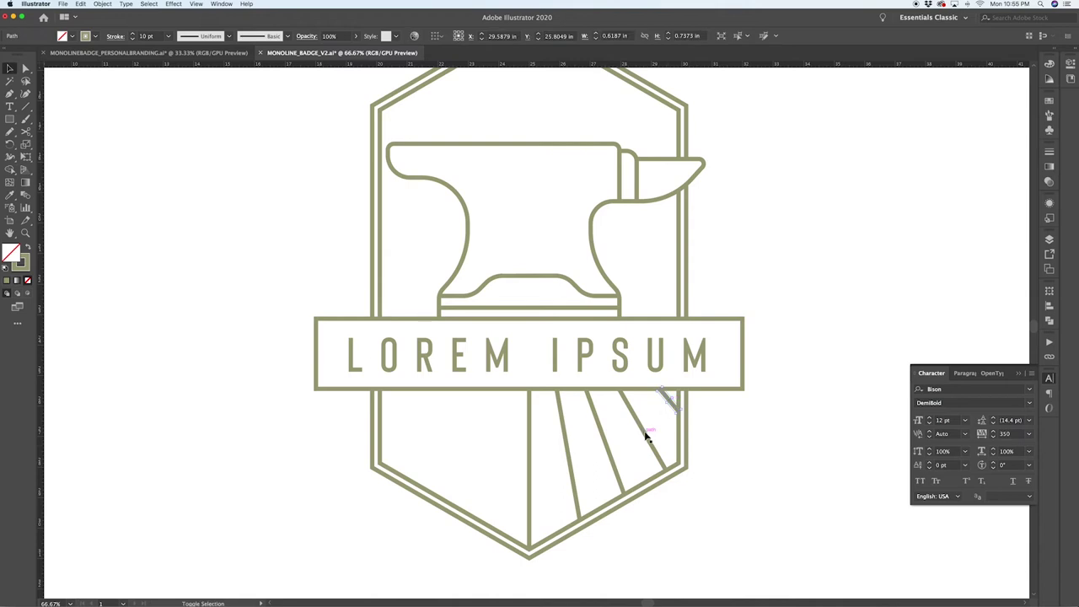
Step: Reflect a copy of the four slanted rays across the vertical center line beneath the banner to fill the other half
left_click(600, 435, "shift")
left_click(566, 451, "shift")
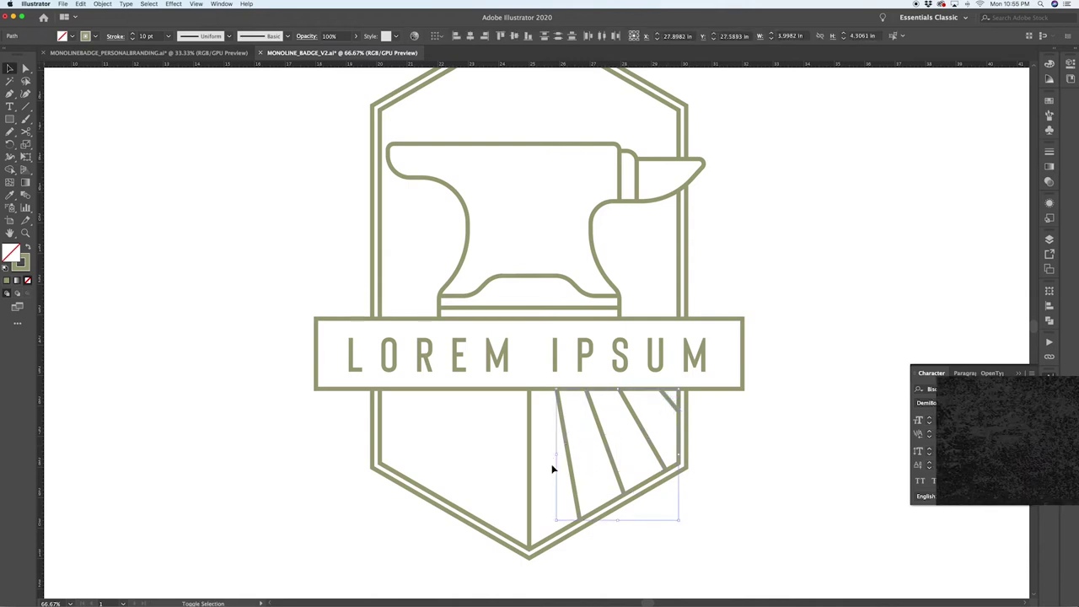
key("o")
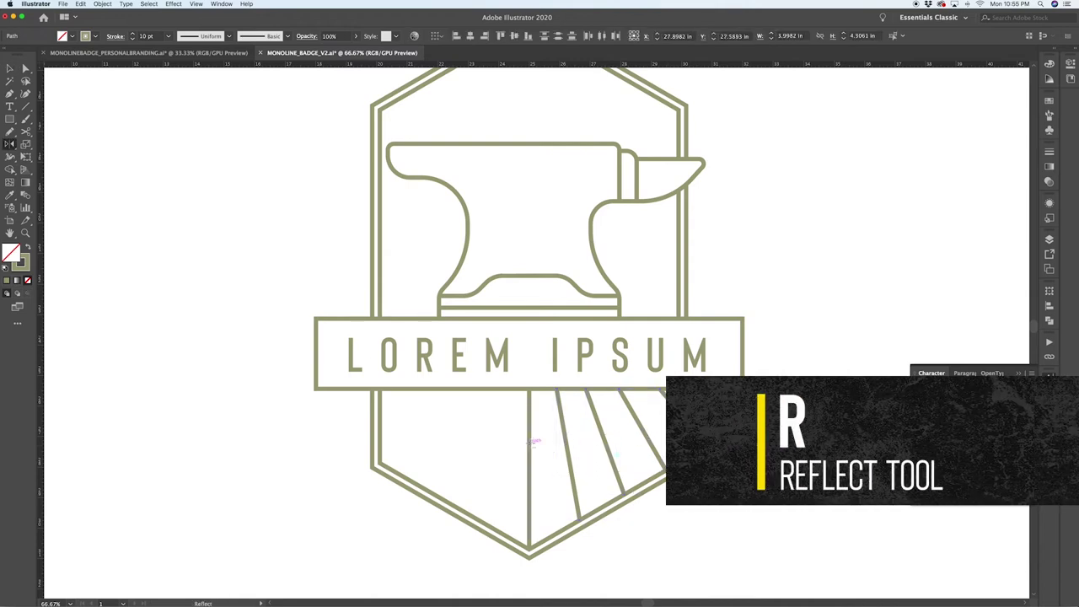
left_click(531, 439, "alt")
left_click(424, 380)
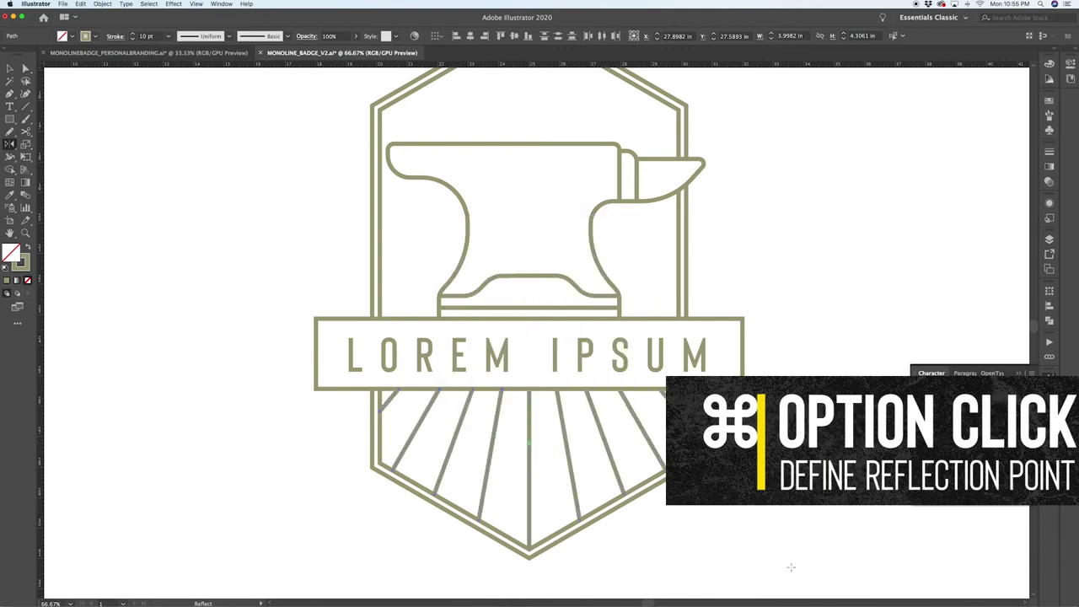
key("super+shift+a")
scroll(784, 508, "down", 2)
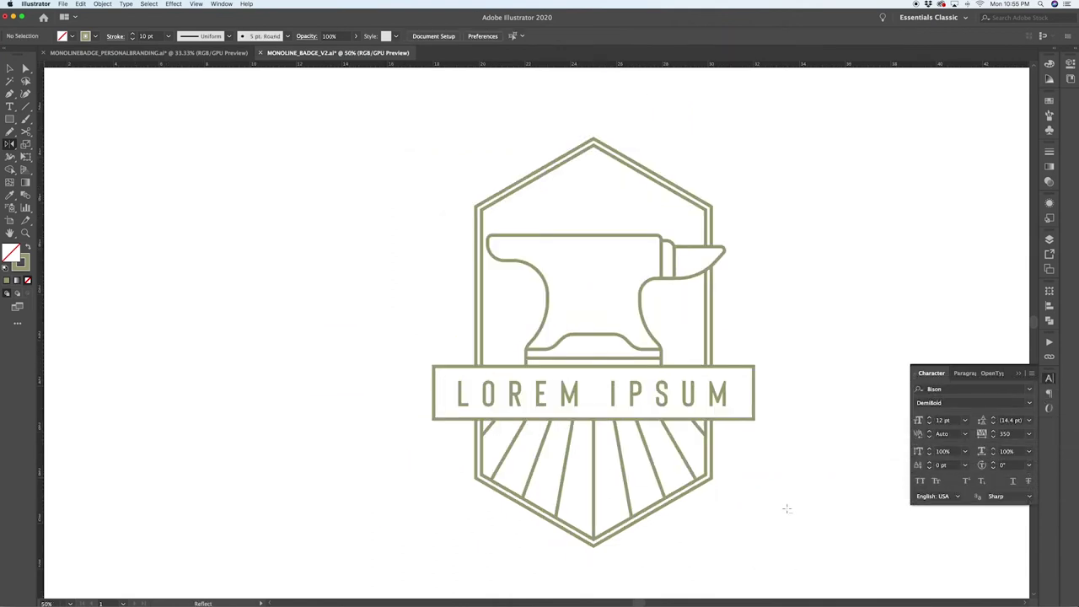
Step: Duplicate the LOREM IPSUM text below the banner and replace the copy's wording with MMXIX
scroll(786, 508, "down", 1)
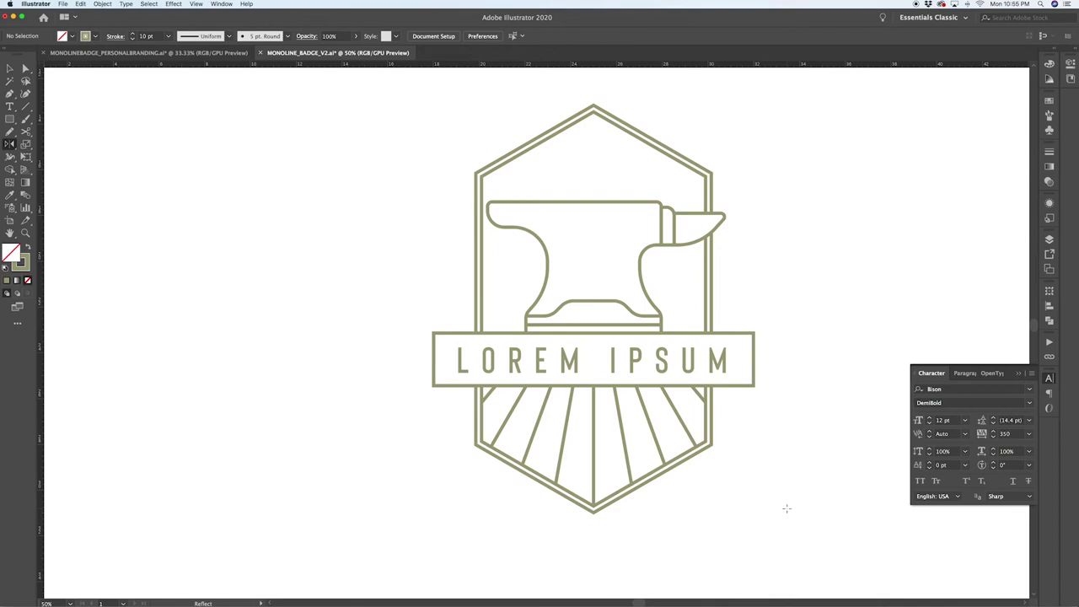
key("v")
left_click_drag(642, 365, 621, 428)
scroll(621, 428, "up", 1)
double_click(603, 426)
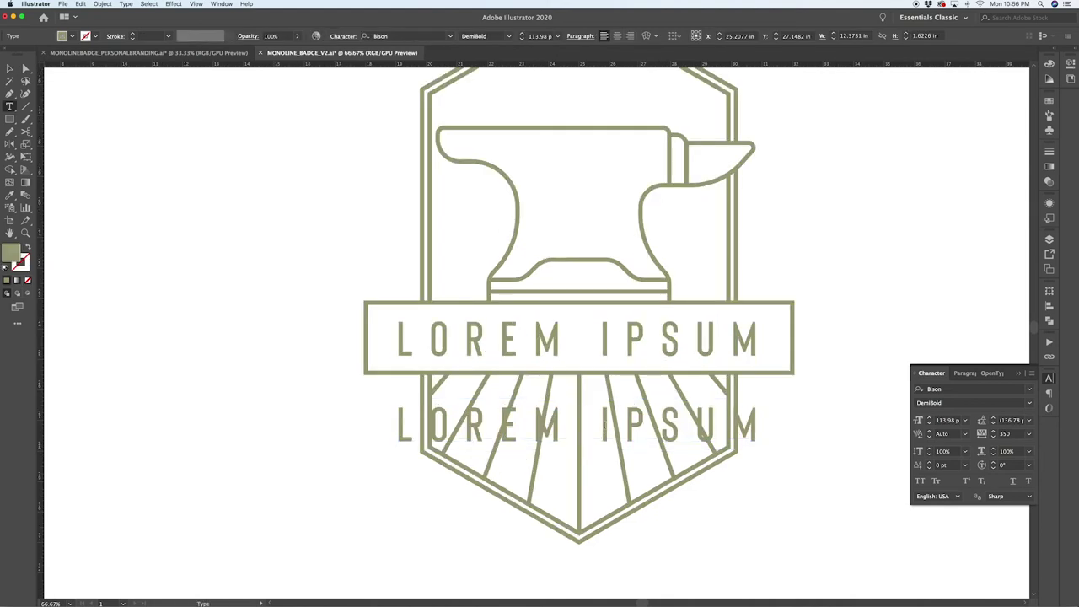
triple_click(604, 425)
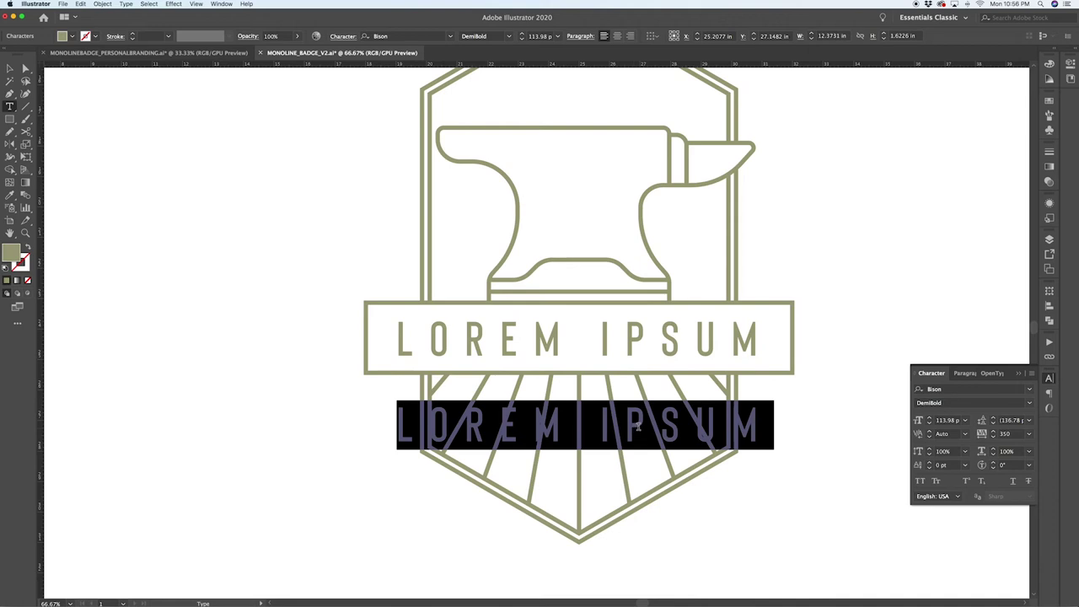
type("MMXIX")
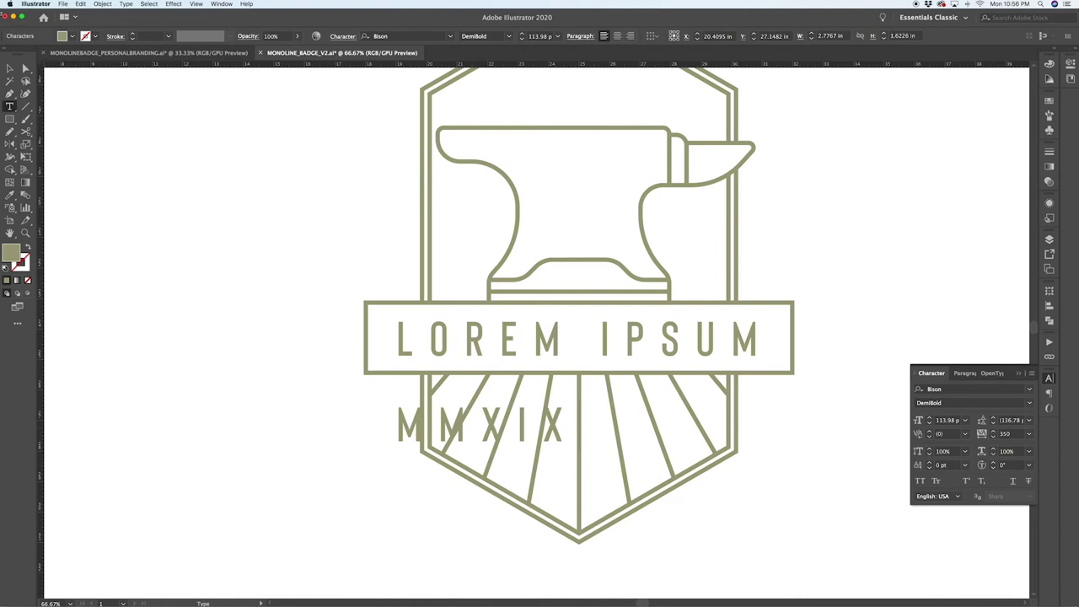
Step: Move the MMXIX text sideways so it sits centered over the rays in the badge's lower section
key("Escape")
left_click_drag(527, 426, 638, 427)
left_click(770, 537)
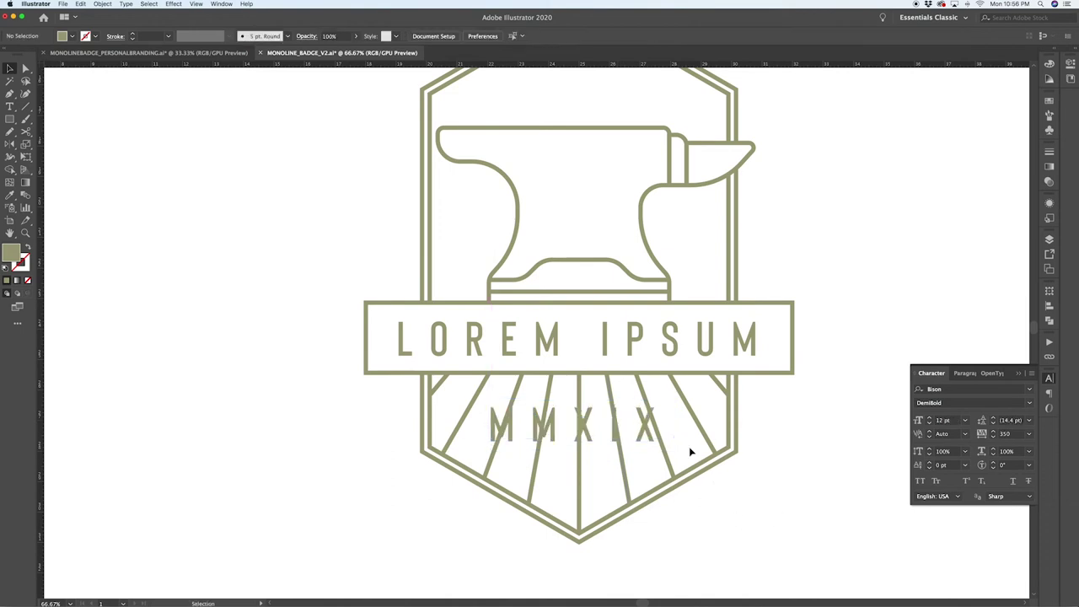
Step: Draw a horizontal line above MMXIX between the two long outer rays with the Pen tool and copy the rays' stroke style onto it
scroll(688, 498, "up", 1)
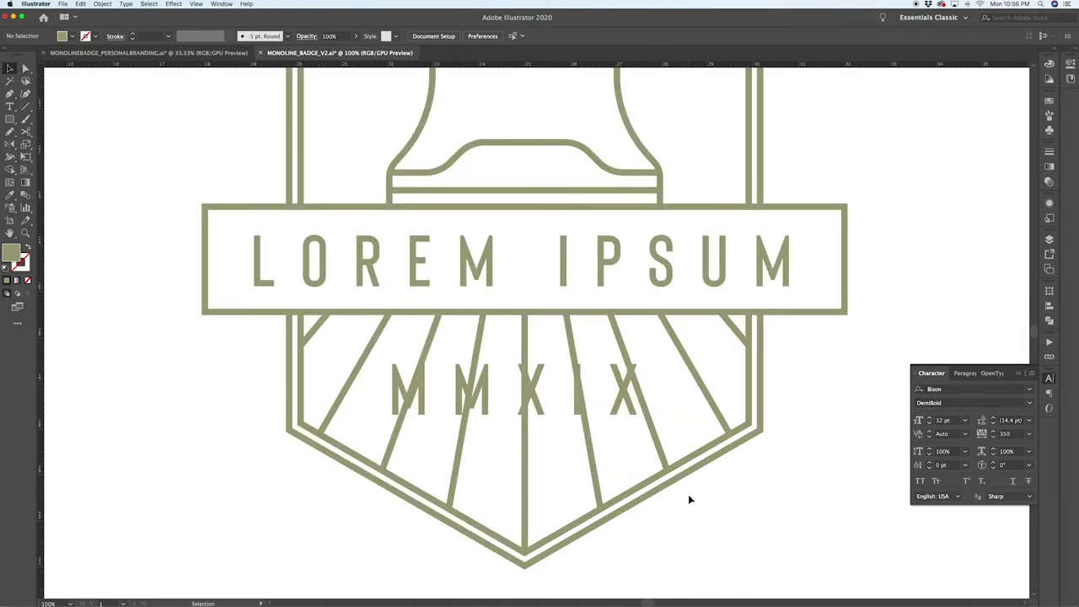
key("p")
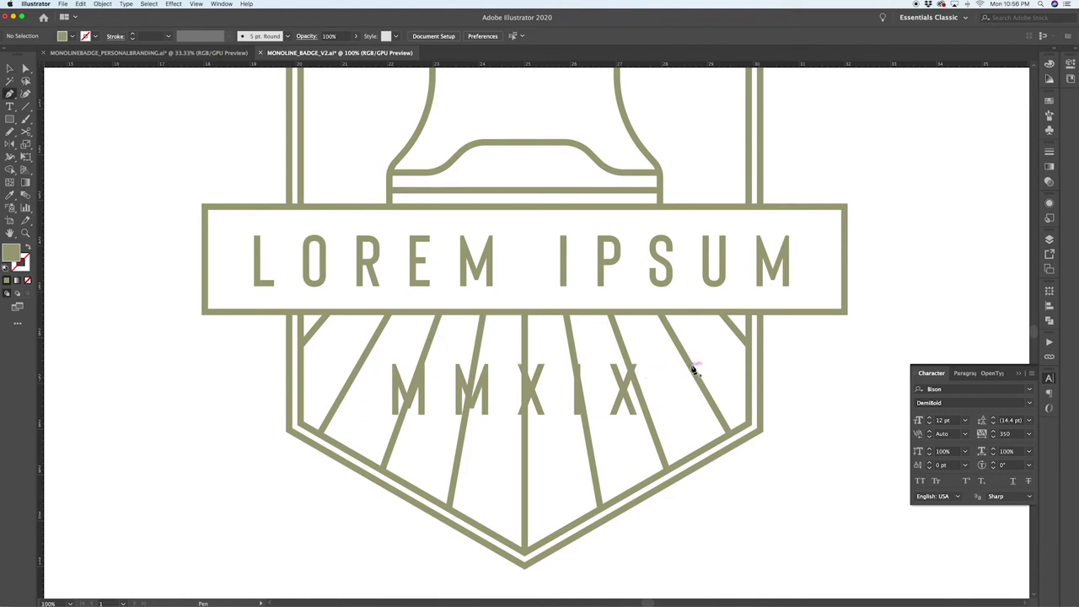
left_click(371, 346)
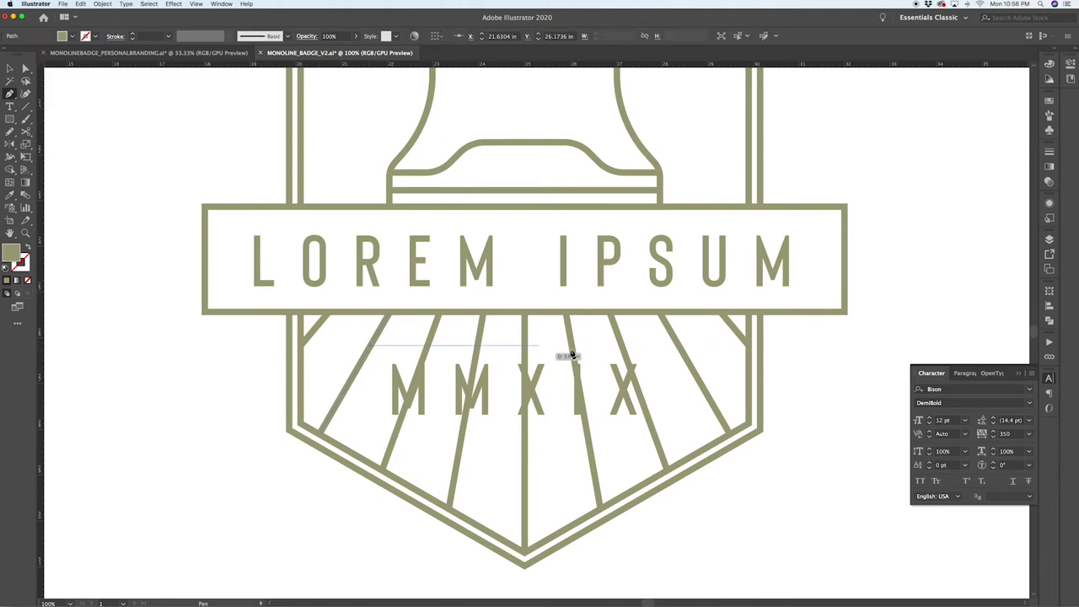
left_click(681, 347)
key("i")
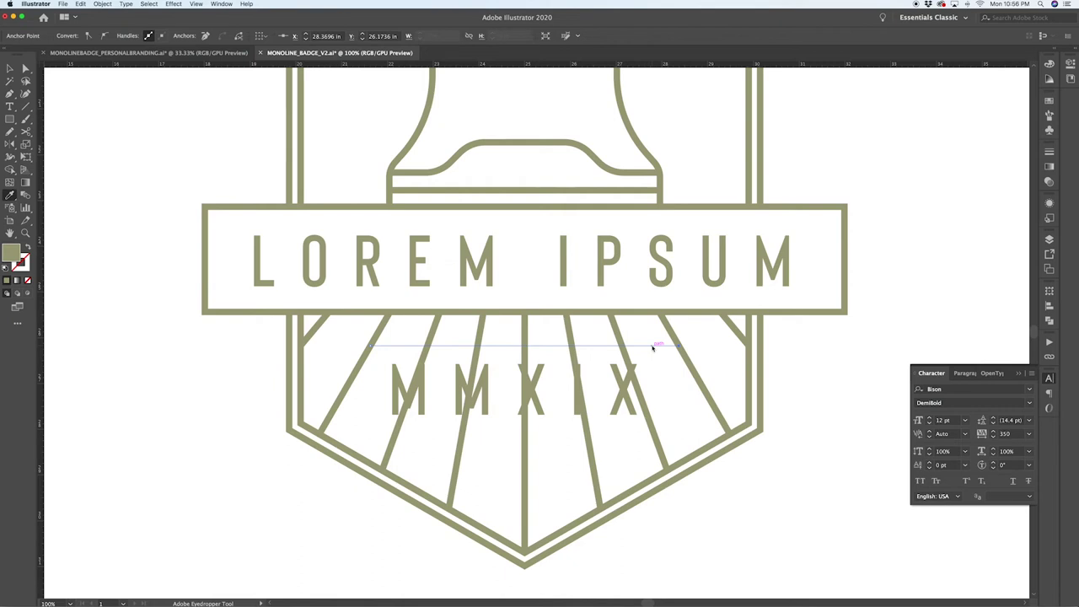
left_click(699, 374)
key("v")
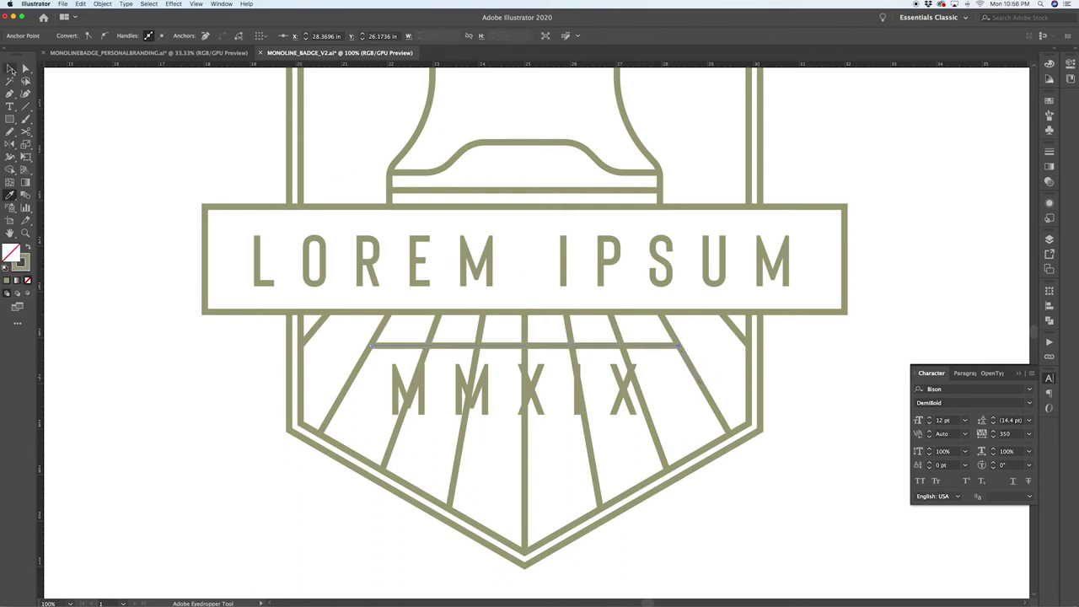
left_click(199, 439)
Step: Draw a second horizontal line just below MMXIX, spanning between the lower ends of the same two outer rays
key("p")
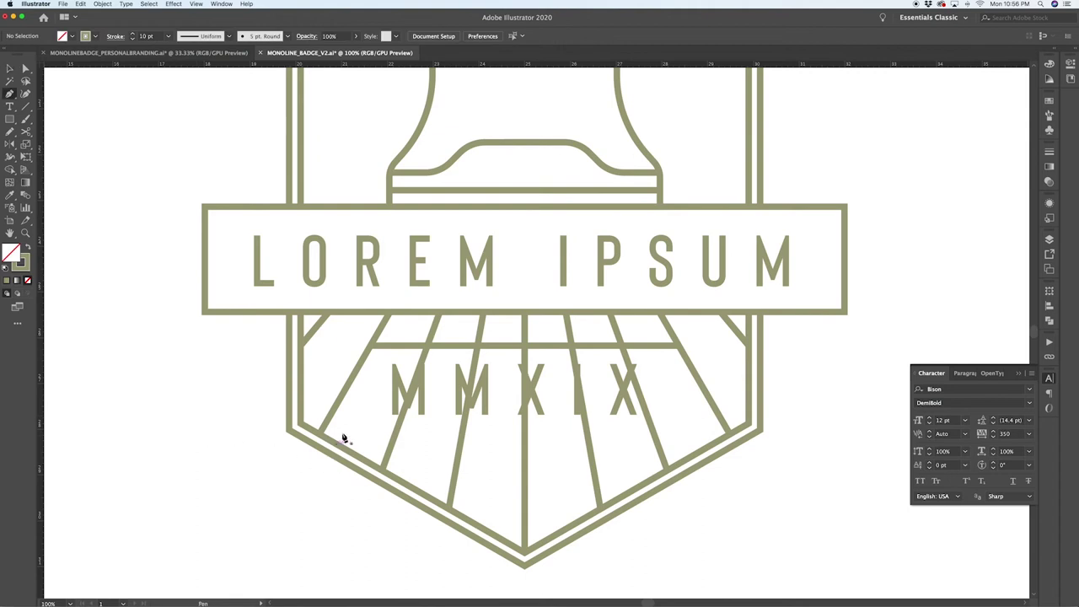
left_click(328, 424)
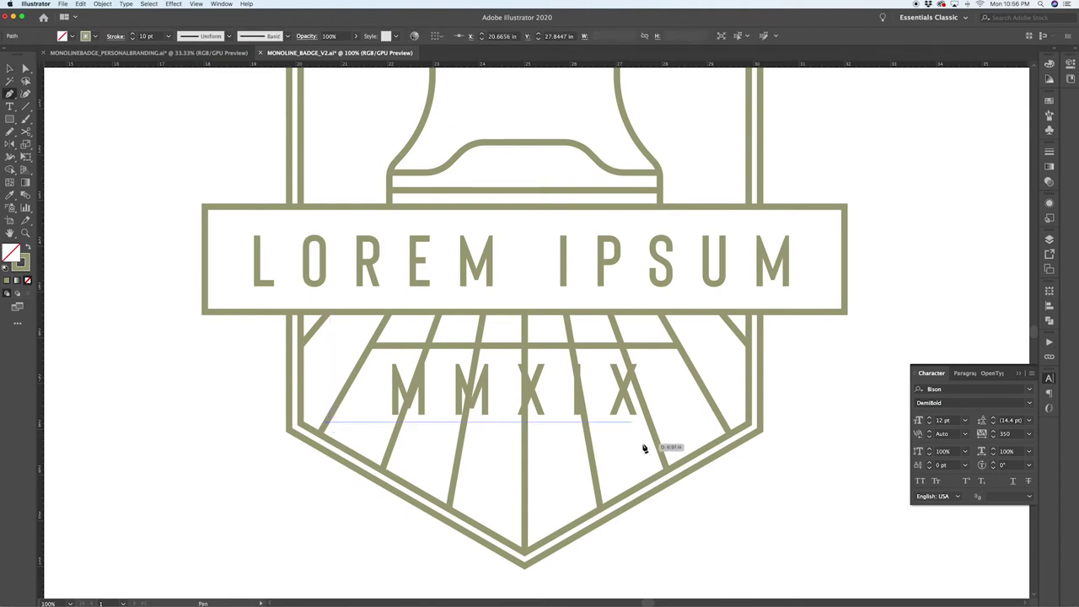
left_click(722, 422)
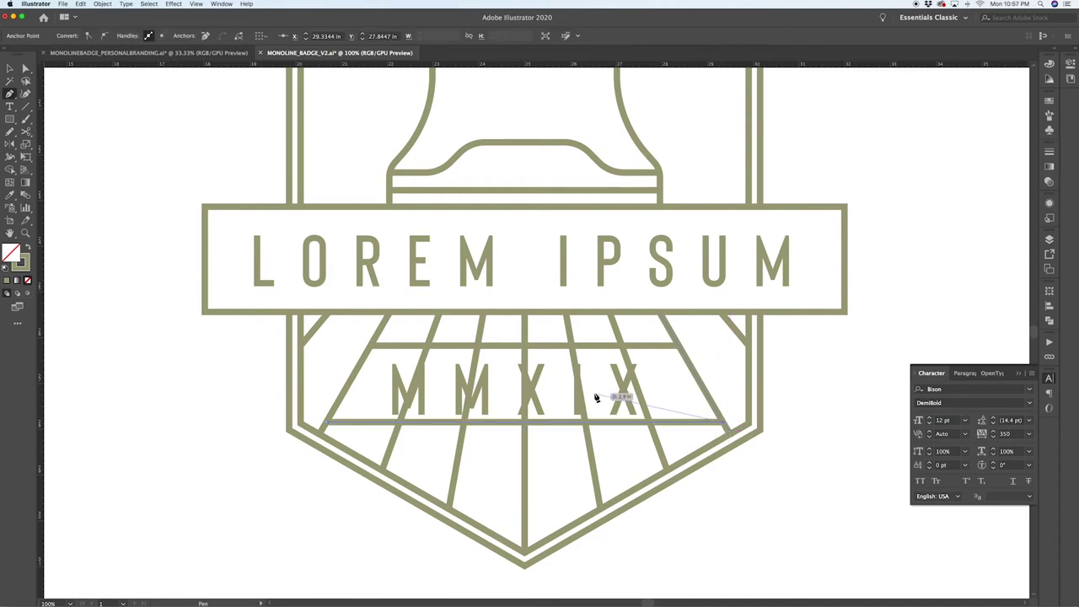
Step: Move the MMXIX text up slightly so it is vertically centered between the two horizontal lines
key("v")
left_click_drag(627, 401, 624, 396)
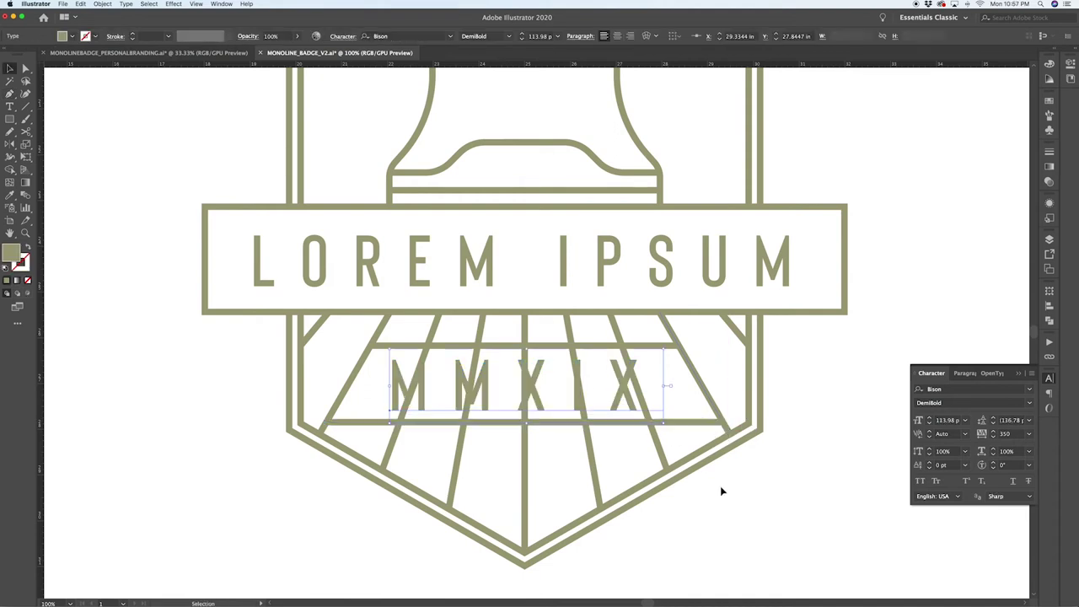
left_click(736, 512)
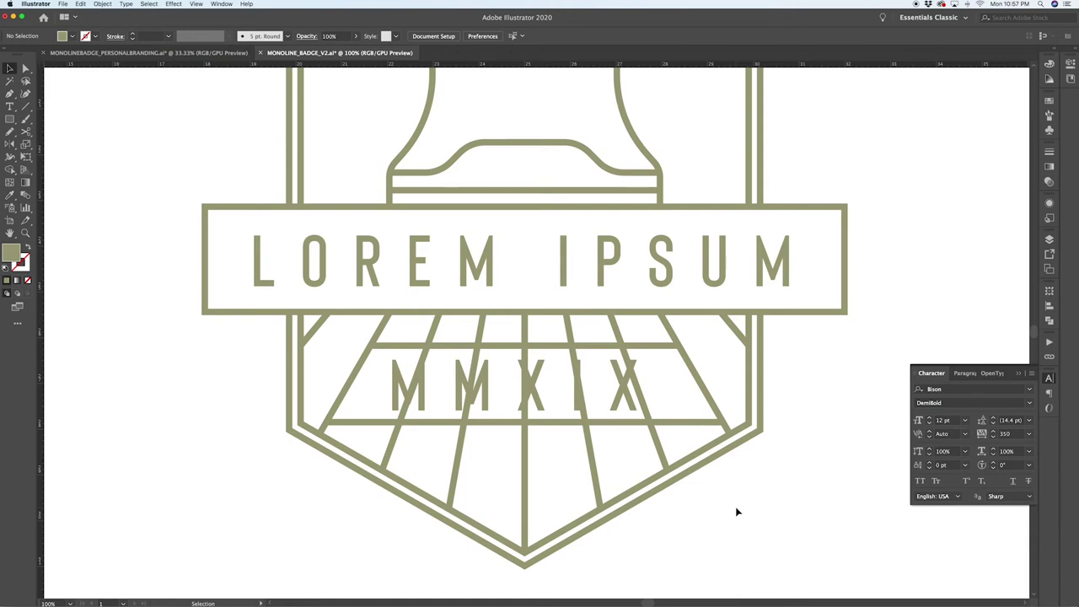
Step: Cut the five middle rays with Scissors just below the upper horizontal line and just above the lower one
scroll(569, 487, "up", 1)
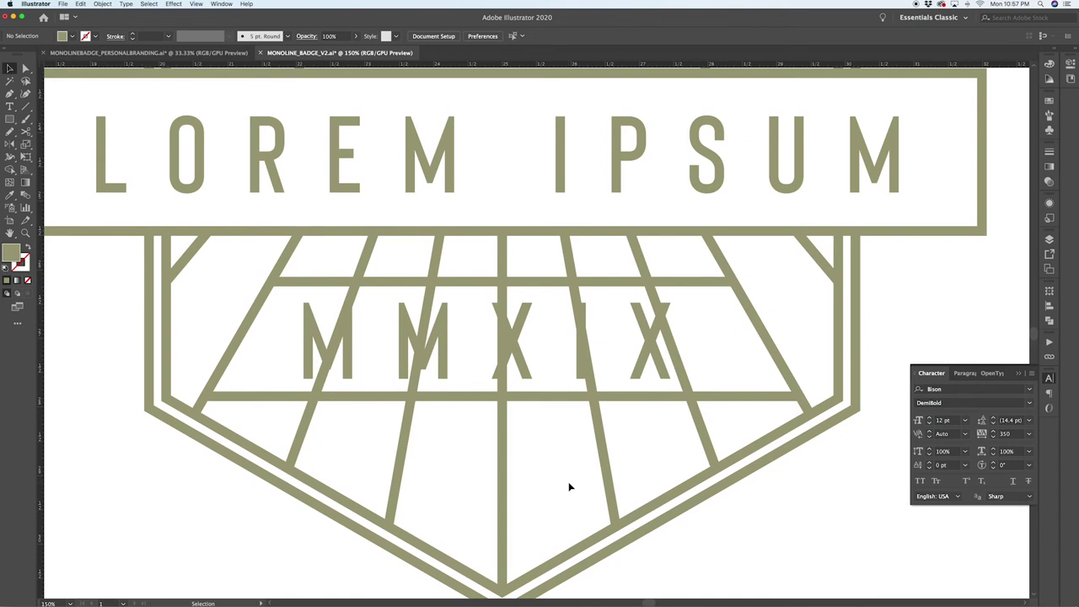
left_click(502, 472)
key("c")
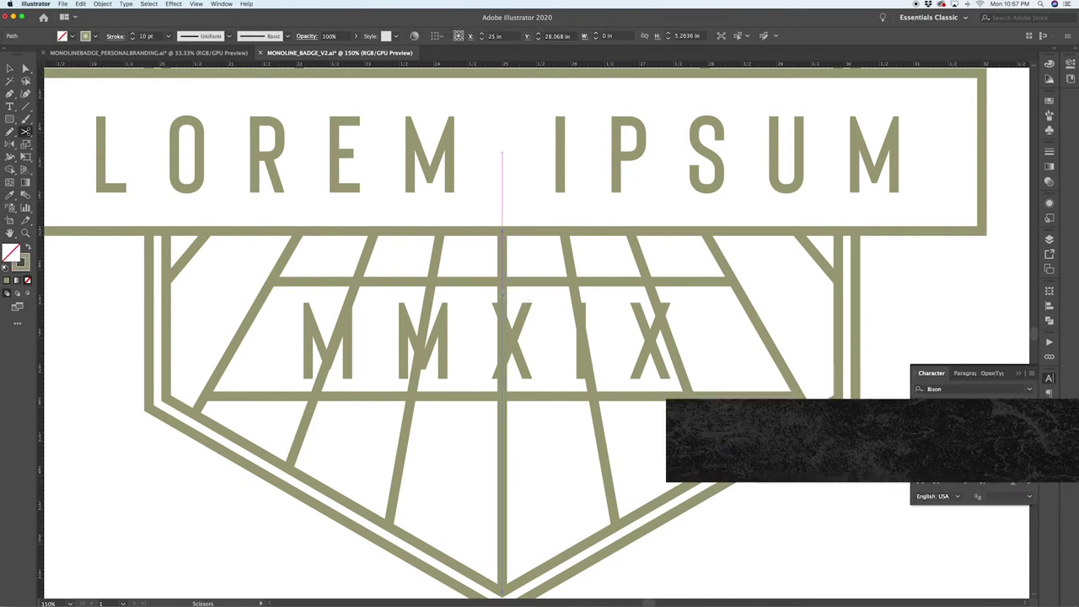
left_click(502, 294)
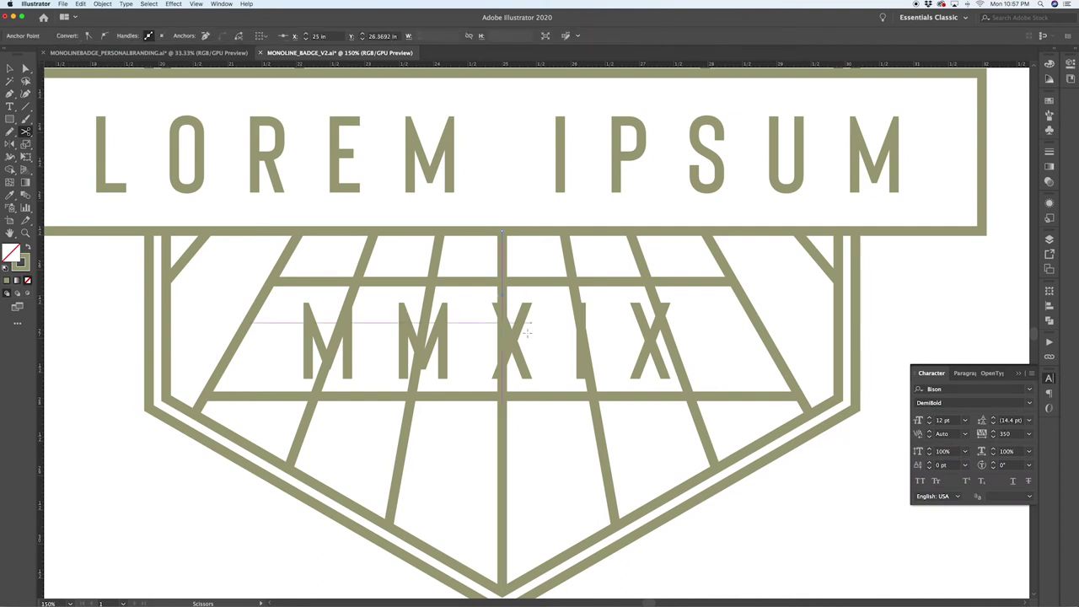
left_click(575, 390)
left_click(589, 384)
left_click(655, 290)
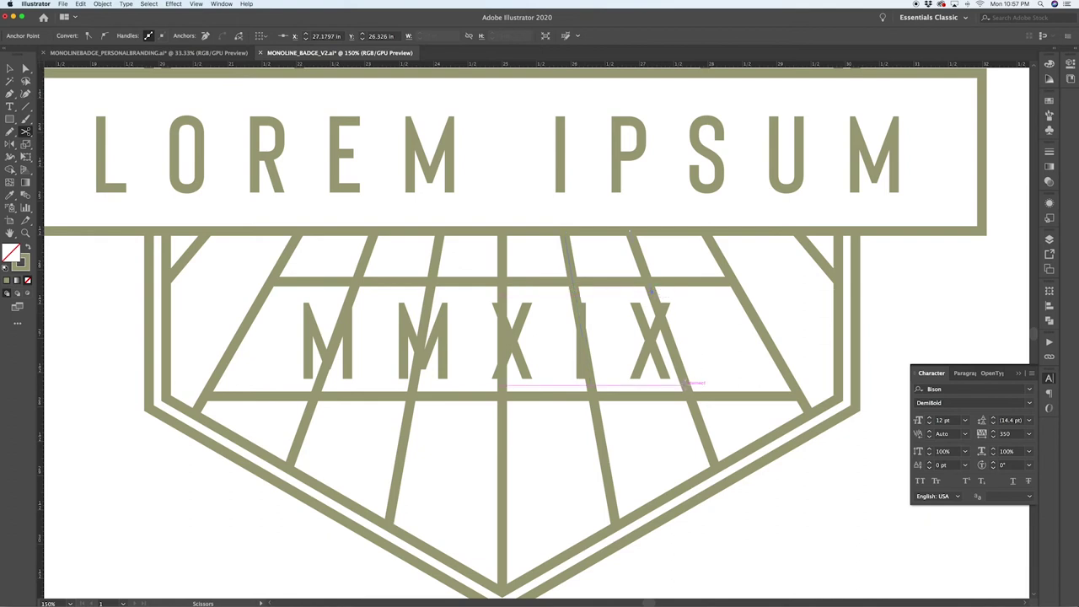
left_click(688, 385)
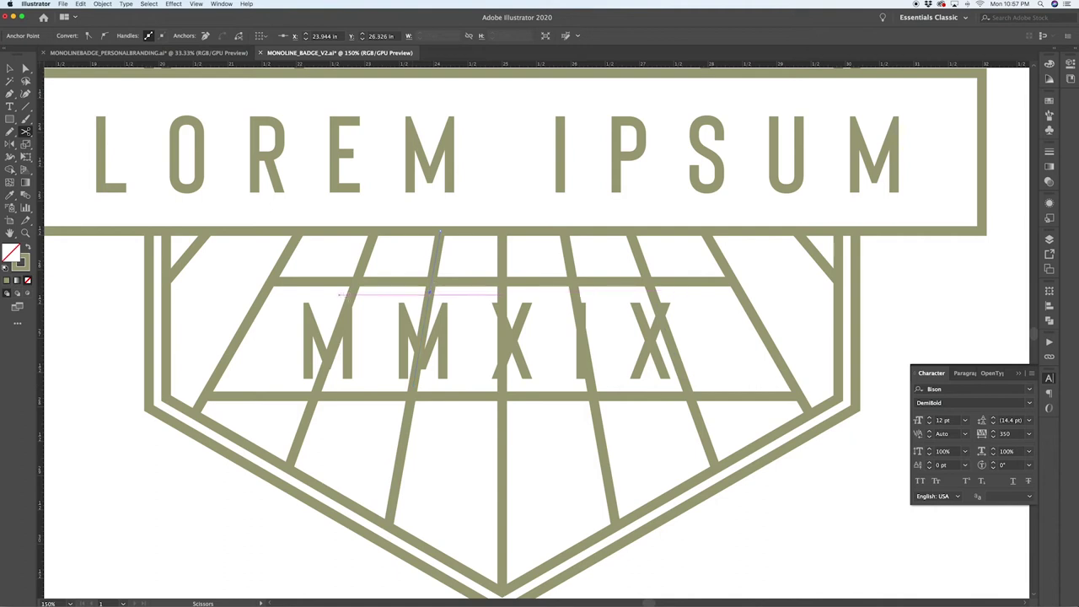
left_click(429, 291)
left_click(318, 385)
Step: Delete the cut ray segments that run behind the MMXIX letters
key("super+shift+a")
key("a")
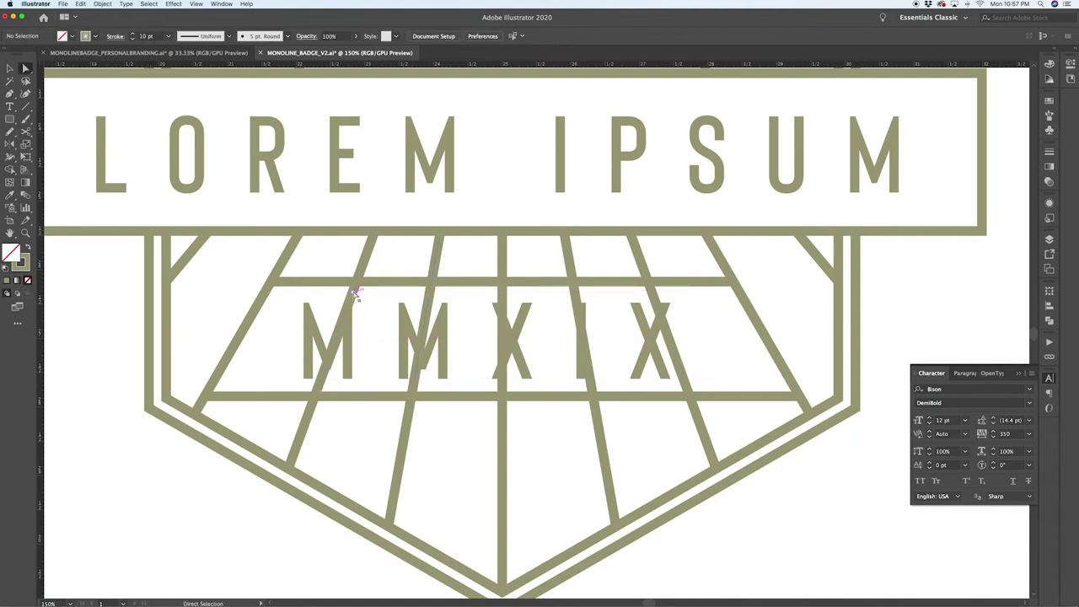
left_click(354, 295)
key("Delete")
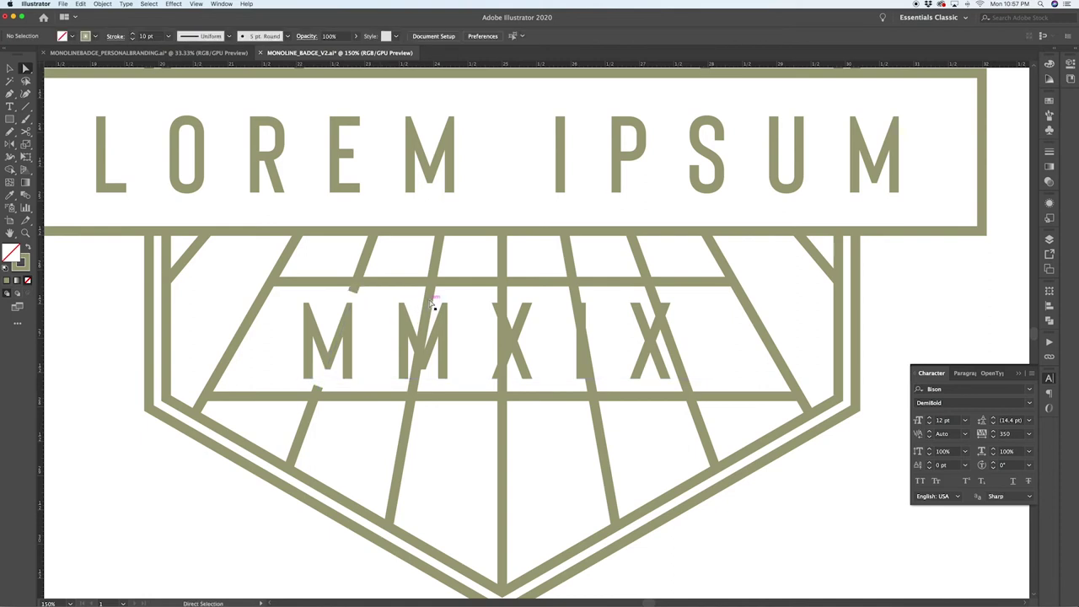
left_click(432, 308)
key("Delete")
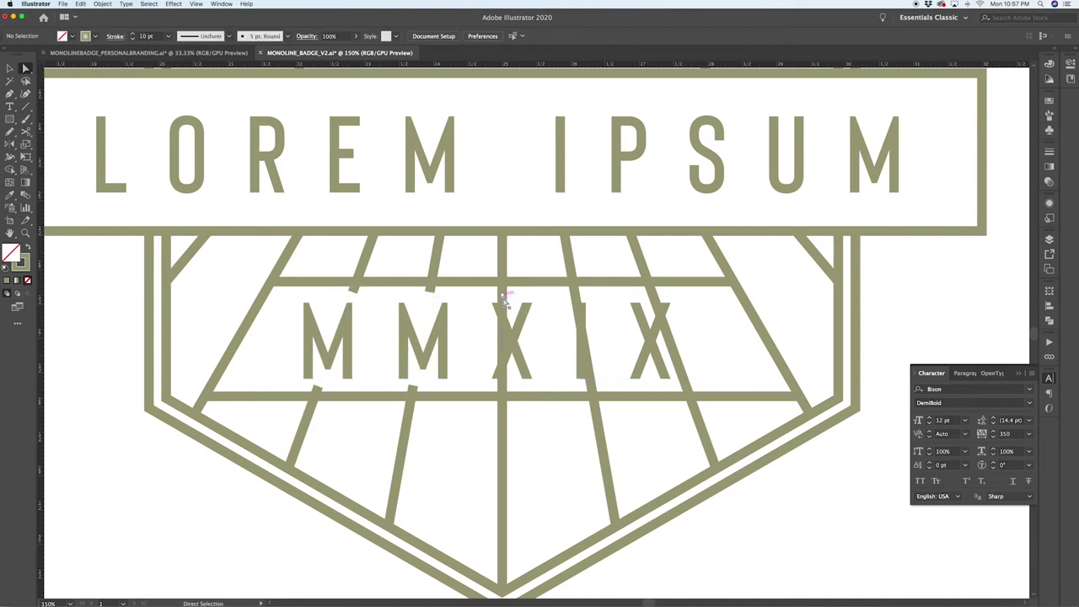
left_click(588, 310)
key("Delete")
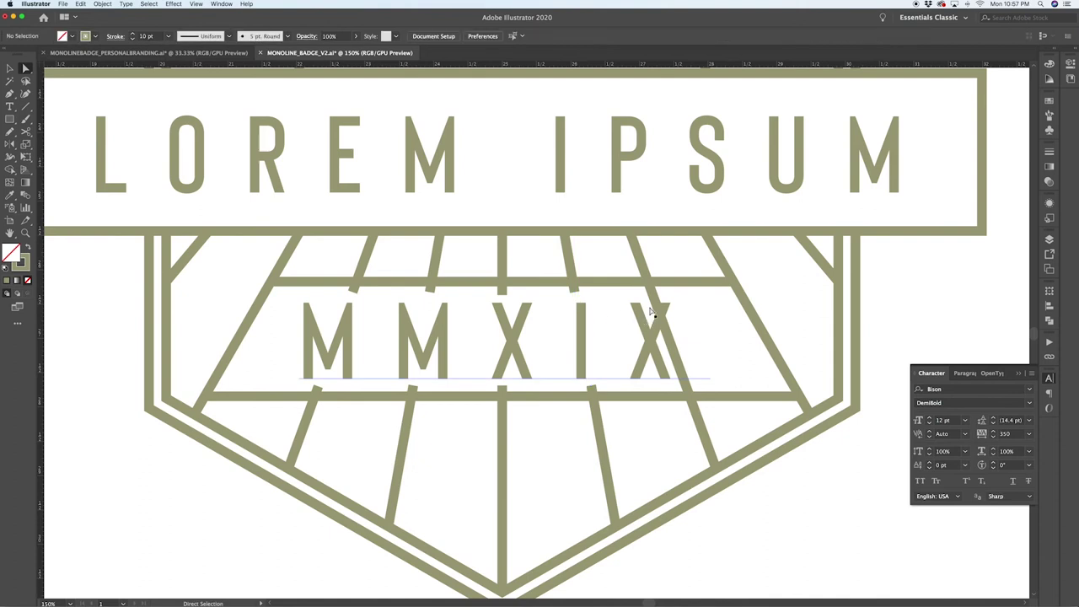
left_click(662, 306)
key("Delete")
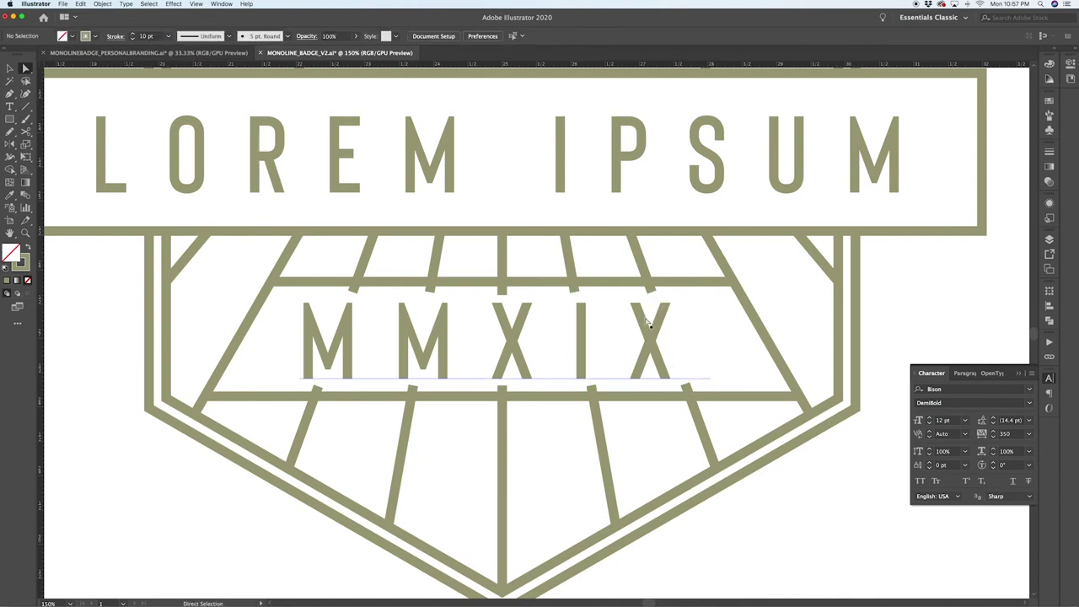
Step: Cut the MMXIX text to the clipboard to clear the space between the horizontal lines
key("v")
left_click(580, 340)
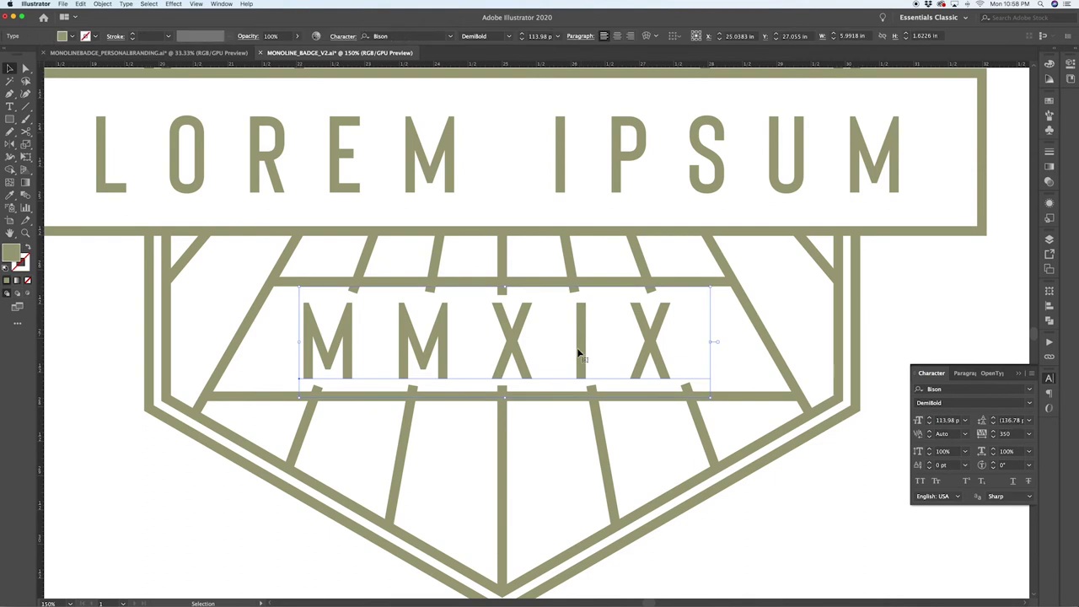
key("super+x")
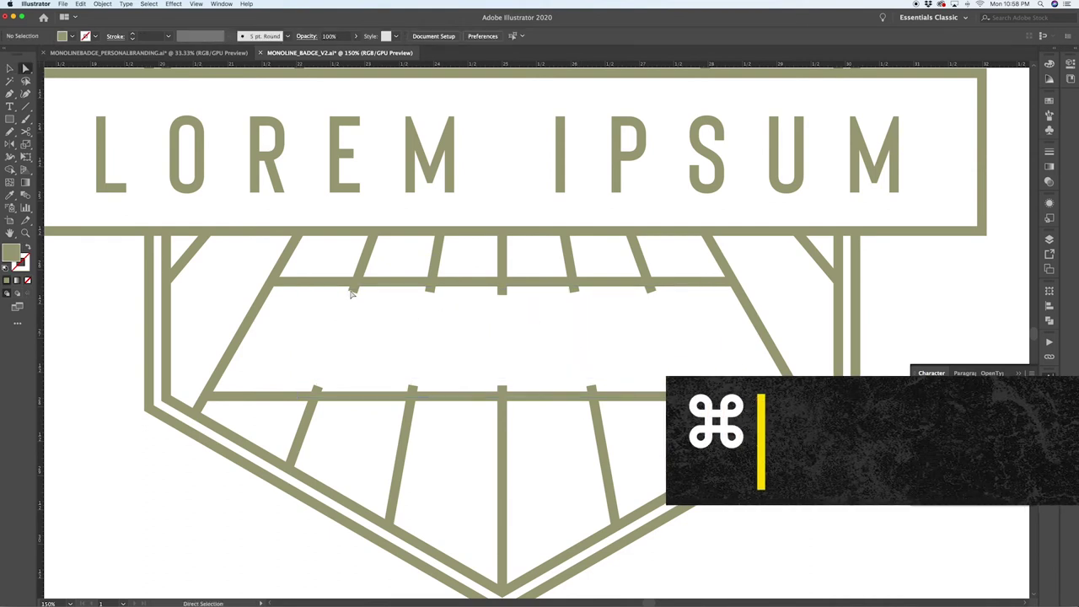
Step: Pull the protruding lower ends of the two upper ray stubs left of center up onto the upper horizontal line
scroll(353, 292, "up", 5)
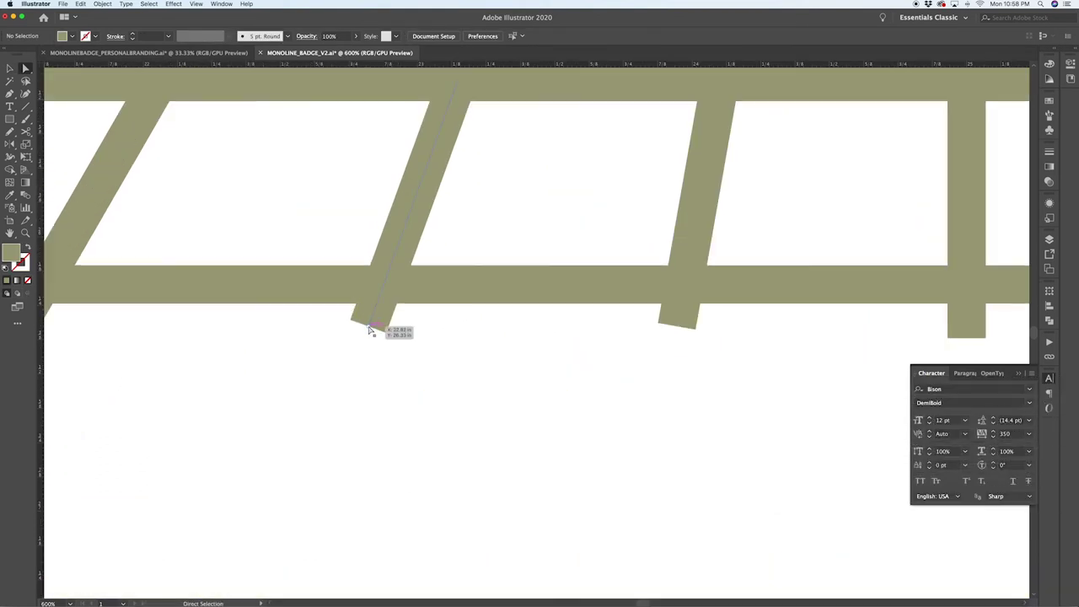
left_click_drag(369, 330, 384, 283)
left_click_drag(679, 331, 684, 283)
left_click(699, 335)
scroll(698, 337, "down", 2)
scroll(697, 337, "down", 3)
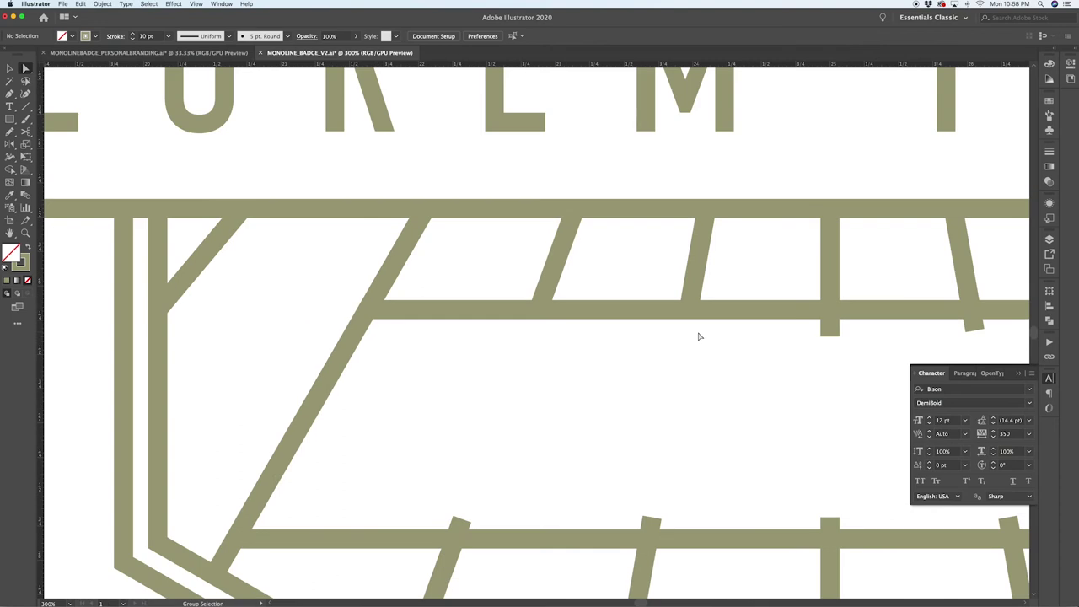
Step: Pull the protruding ends of the center upper ray stub and the two to its right up onto the upper horizontal line
left_click_drag(706, 334, 732, 313)
left_click(740, 340)
scroll(752, 337, "right", 3)
scroll(767, 334, "right", 2)
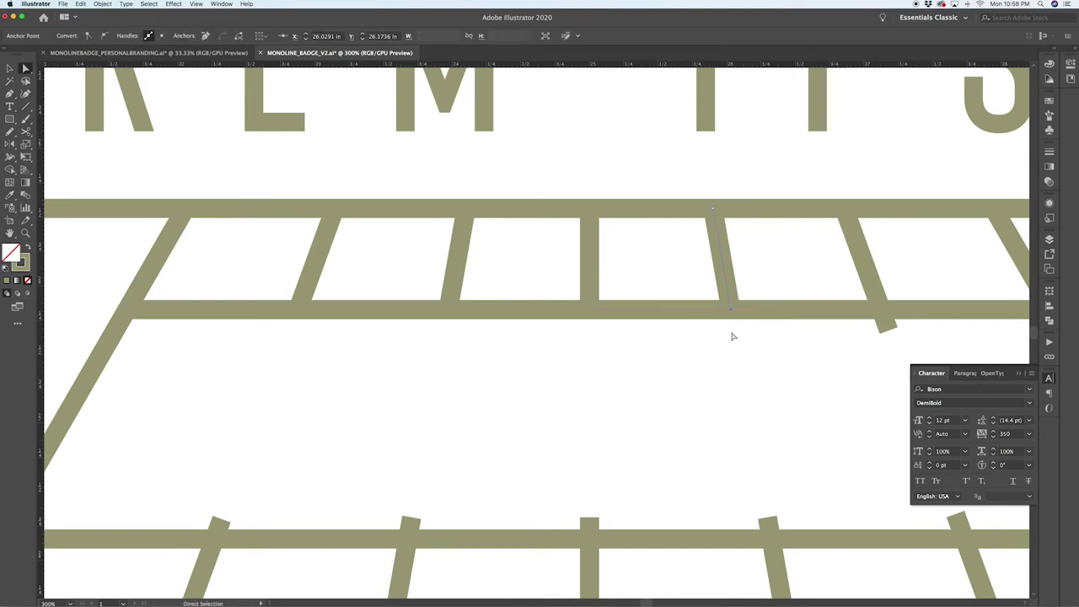
scroll(731, 335, "right", 4)
scroll(750, 334, "right", 2)
left_click_drag(785, 334, 777, 309)
left_click(788, 362)
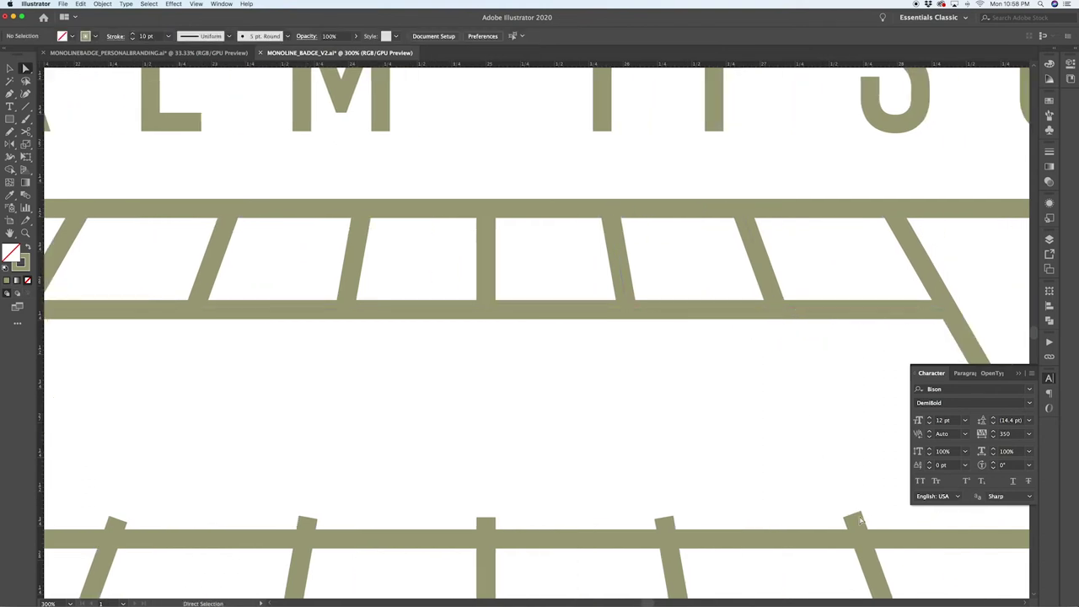
Step: Pull the protruding upper ends of the five lower rays down onto the lower horizontal line
left_click_drag(855, 517, 860, 539)
left_click_drag(664, 521, 666, 536)
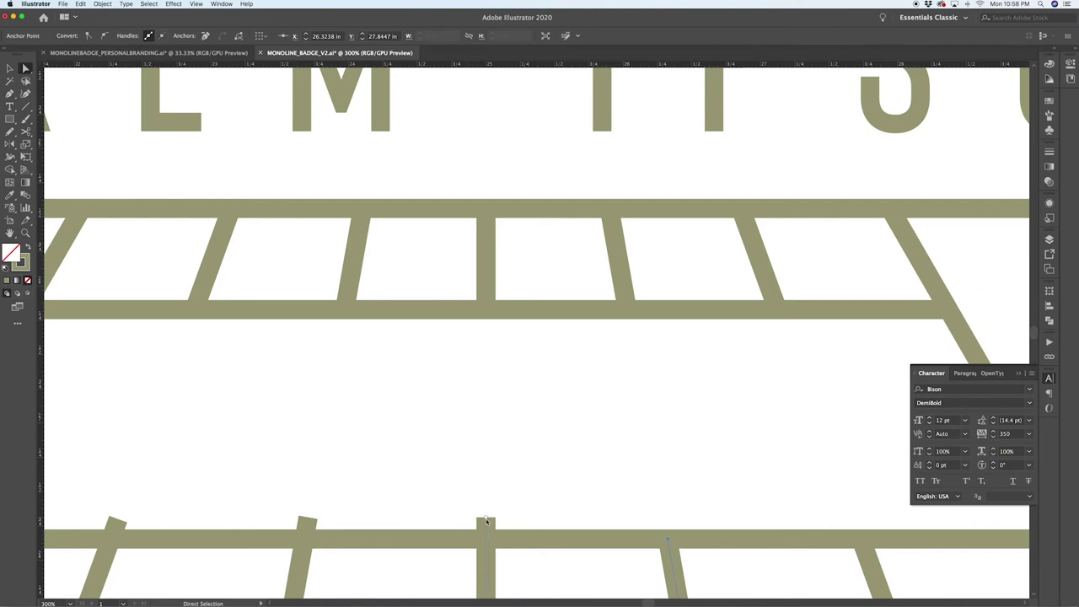
left_click_drag(486, 521, 487, 538)
left_click_drag(310, 526, 248, 544)
scroll(261, 490, "left", 2)
scroll(262, 491, "left", 5)
left_click_drag(248, 542, 249, 543)
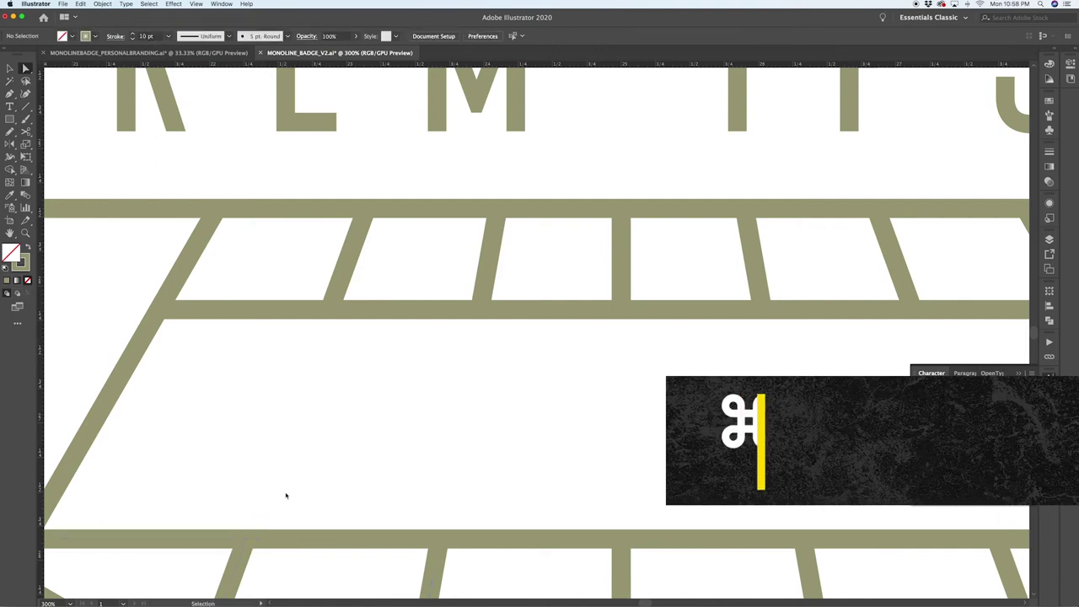
Step: Paste the MMXIX text back in place between the two horizontal lines
key("super+f")
key("super+minus")
key("super+minus")
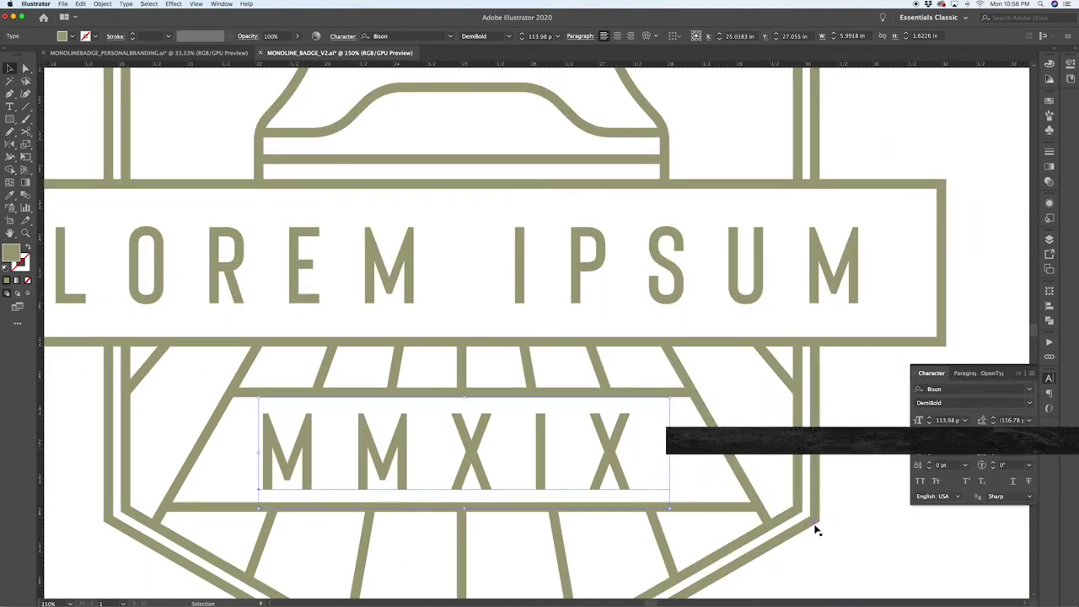
left_click(806, 533)
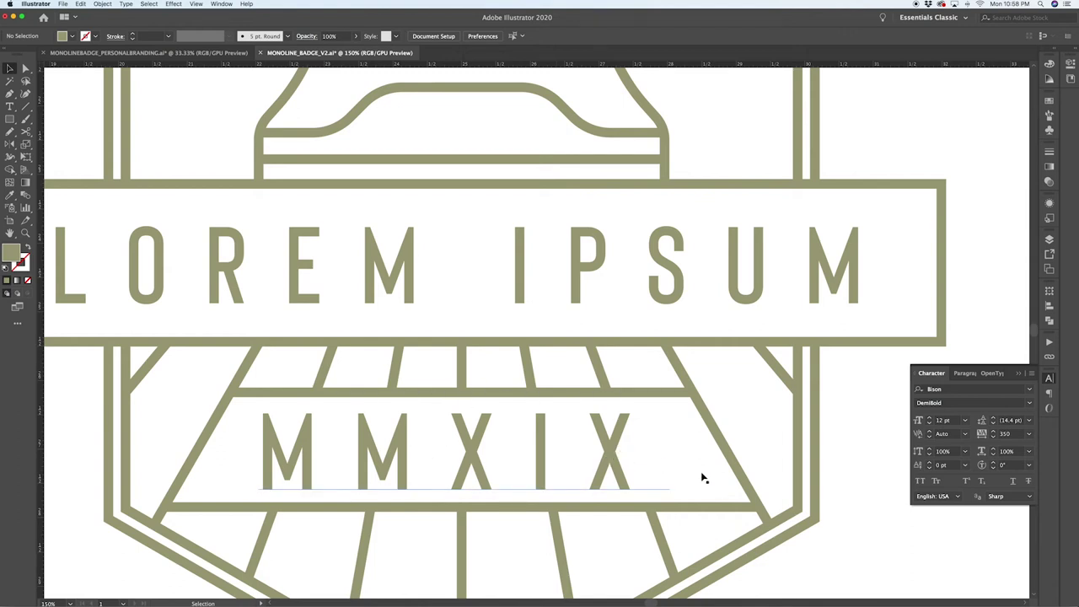
scroll(869, 510, "down", 5)
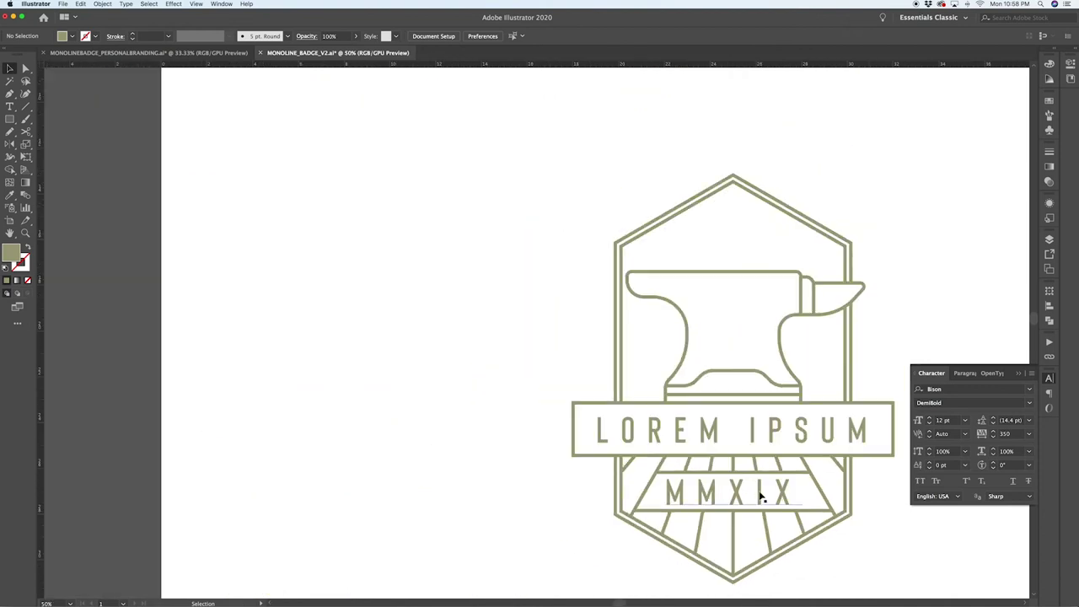
Step: Try replacing the MMXIX text with a regular pasted copy moved by eye between the horizontal lines
left_click(761, 497)
key("Delete")
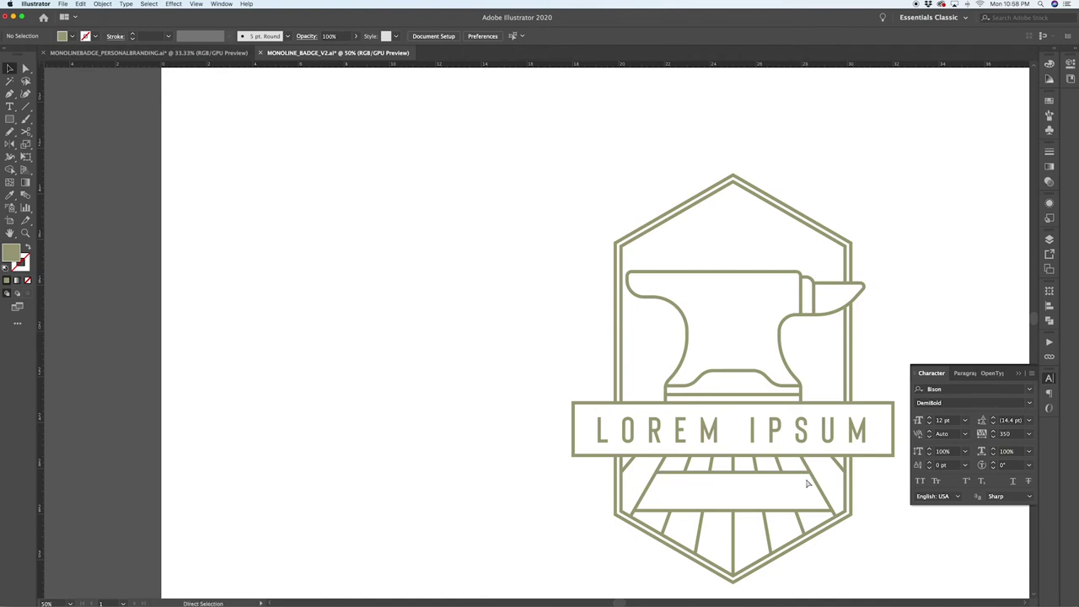
key("super+v")
key("v")
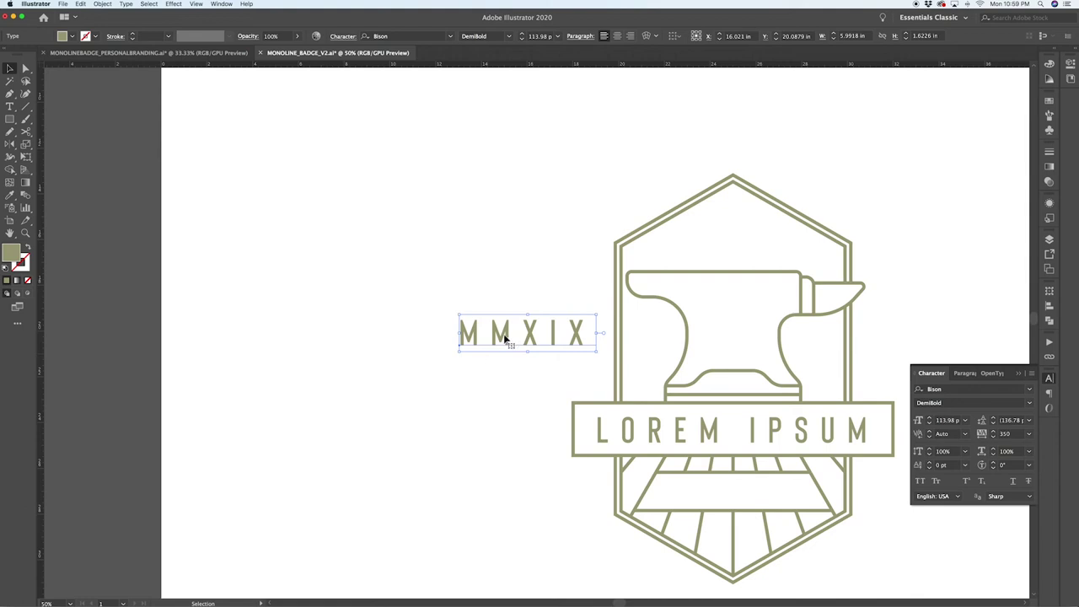
left_click_drag(505, 337, 717, 497)
left_click(468, 499)
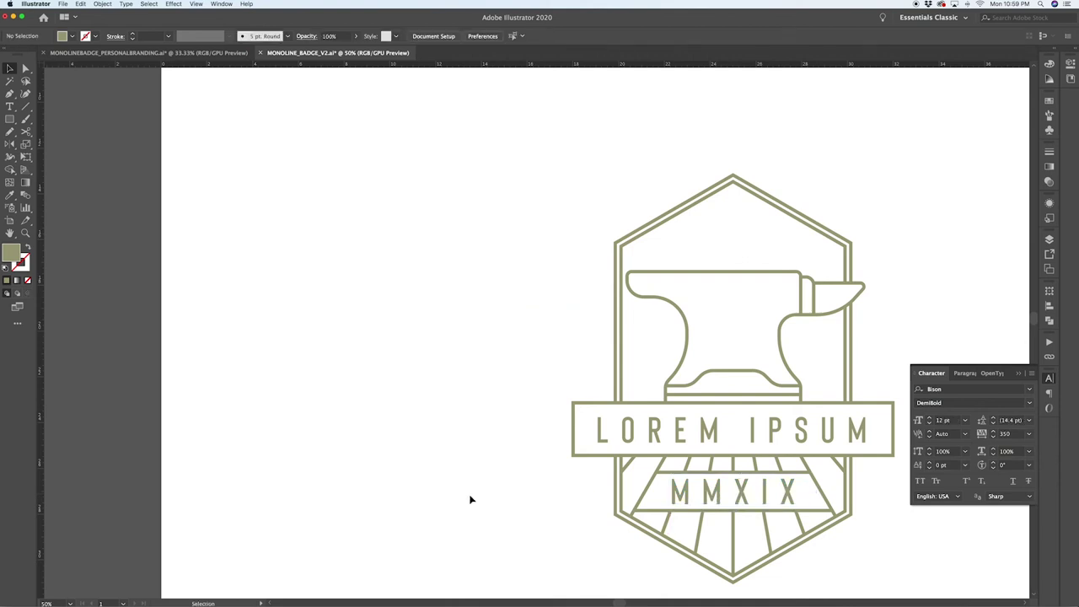
Step: Undo the regular paste and the deletion to restore the MMXIX text that was pasted in place
key("ctrl+z")
key("Delete")
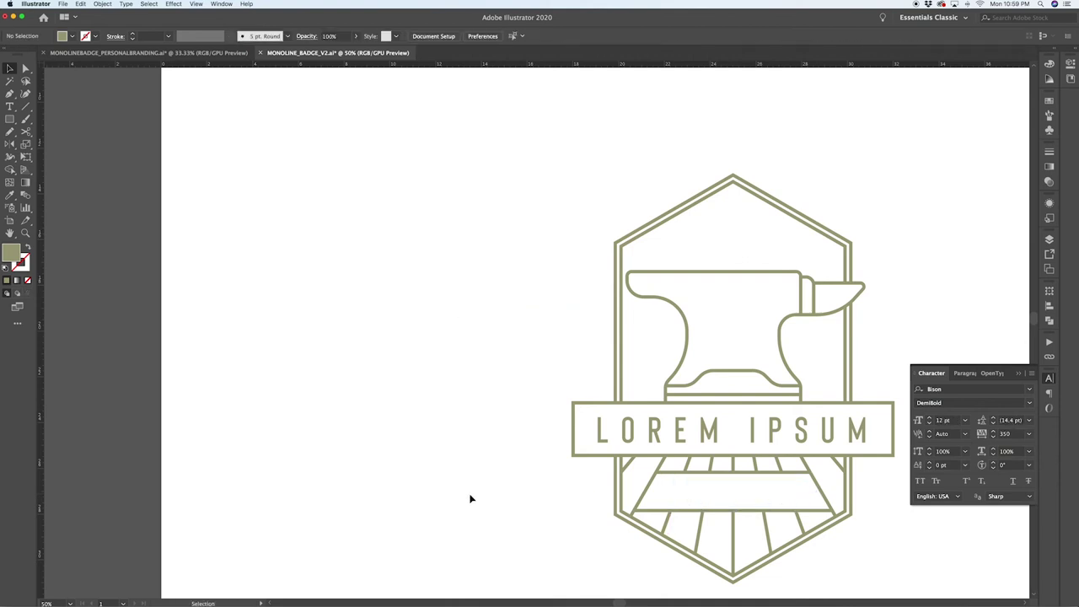
key("ctrl+z")
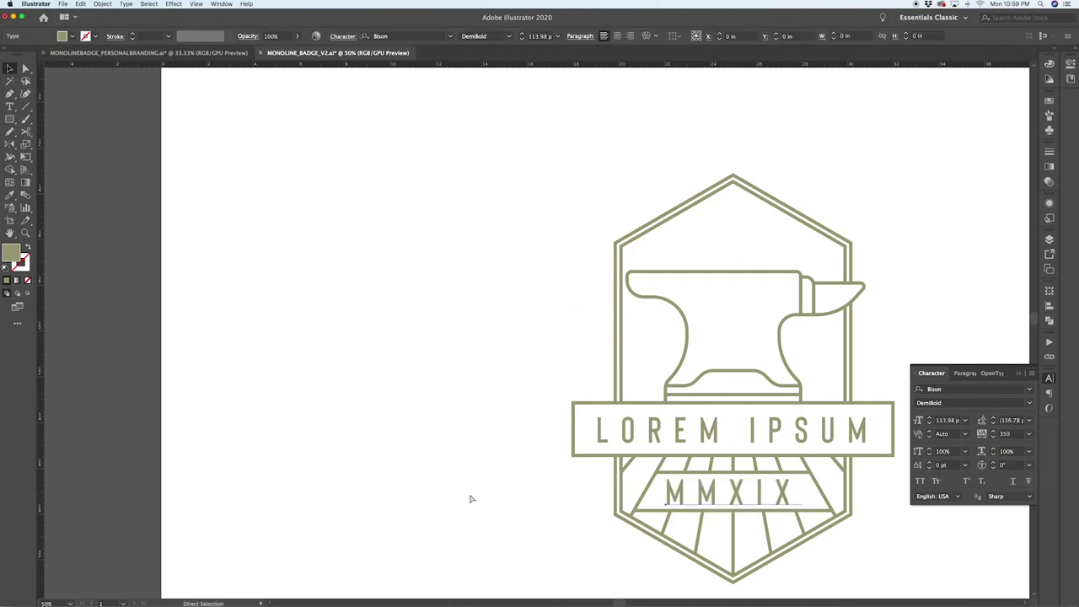
left_click(470, 498)
Step: Place a vertically flipped copy of the five lower rays and the long diagonal rays inside the hexagon's upper peak
scroll(469, 498, "right", 3)
scroll(764, 528, "down", 2)
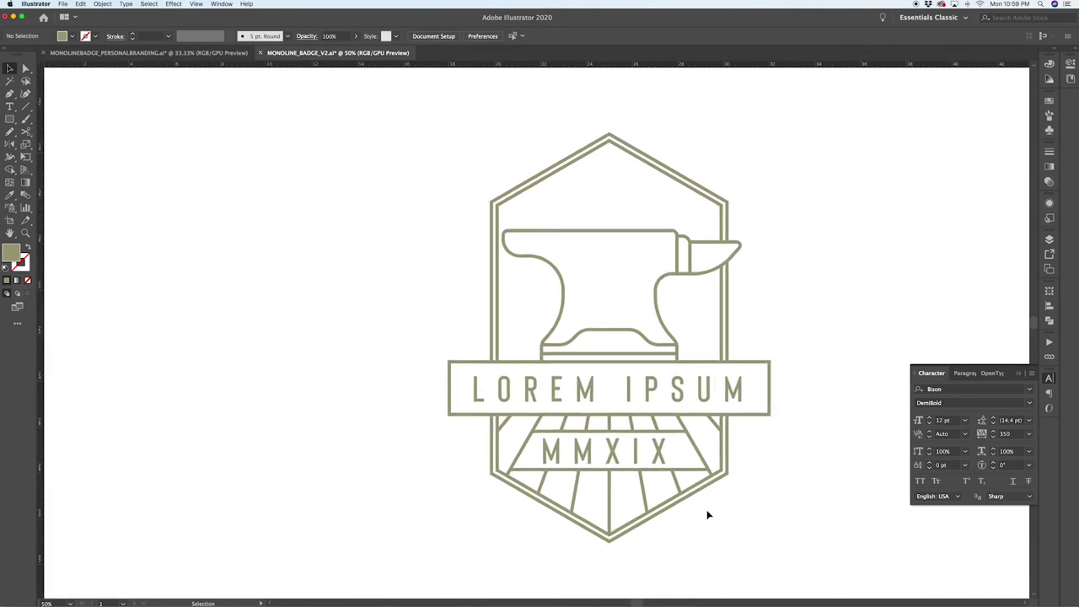
scroll(707, 514, "up", 1, "alt")
left_click(664, 479)
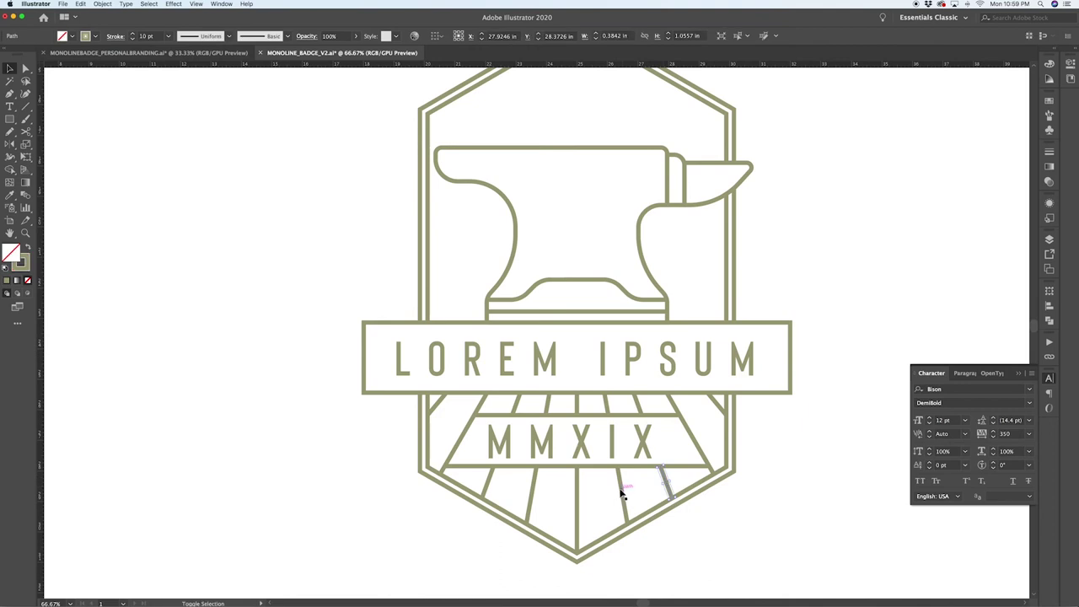
left_click(621, 488, "shift")
left_click(577, 495, "shift")
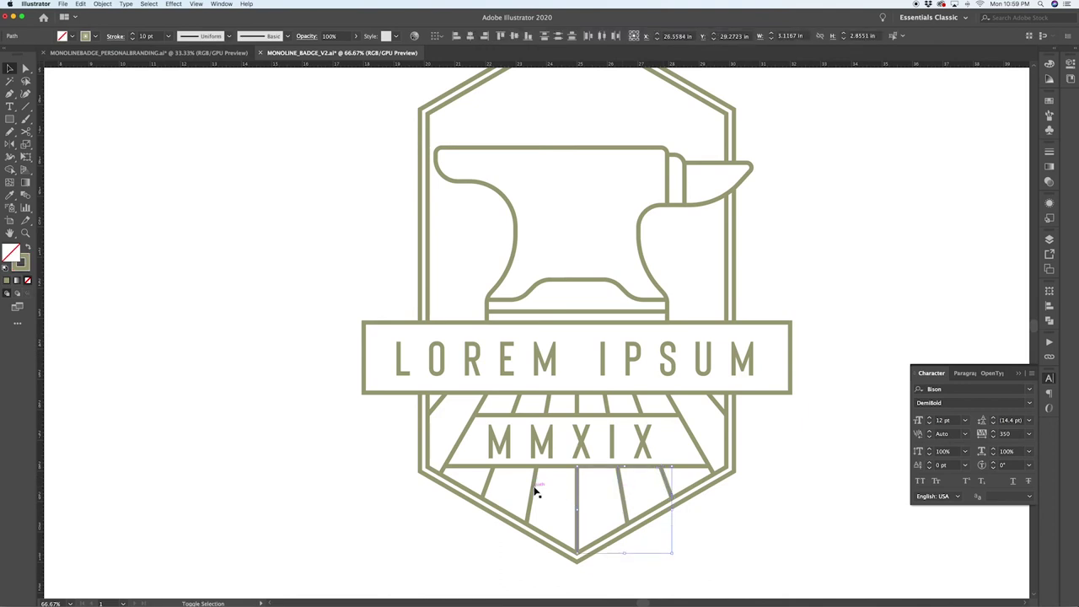
left_click(529, 487, "shift")
left_click(489, 482, "shift")
left_click(479, 414, "shift")
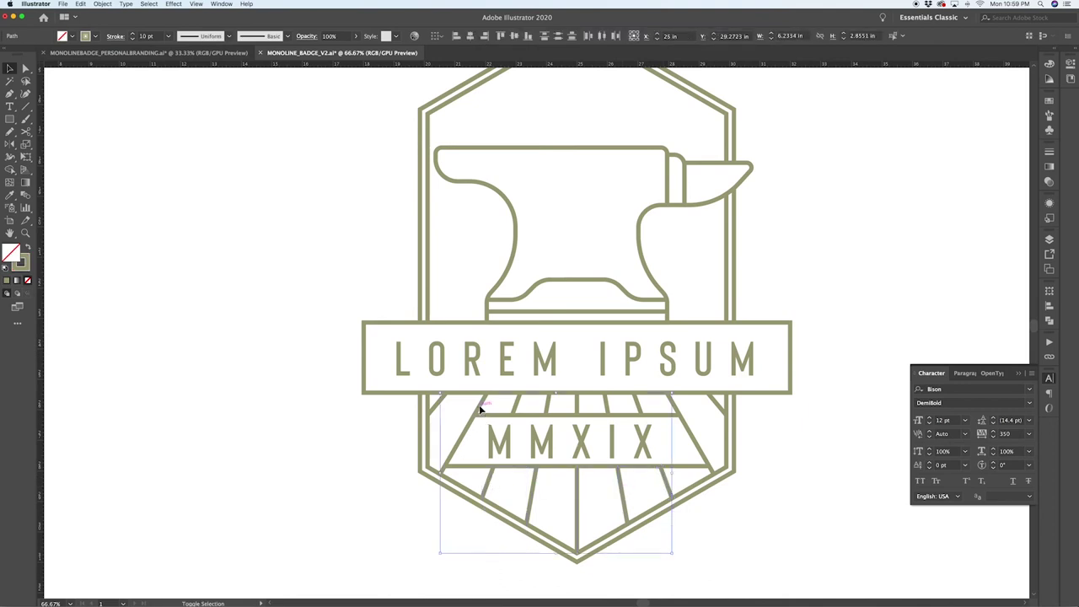
left_click(675, 409, "shift")
scroll(675, 408, "down", 1)
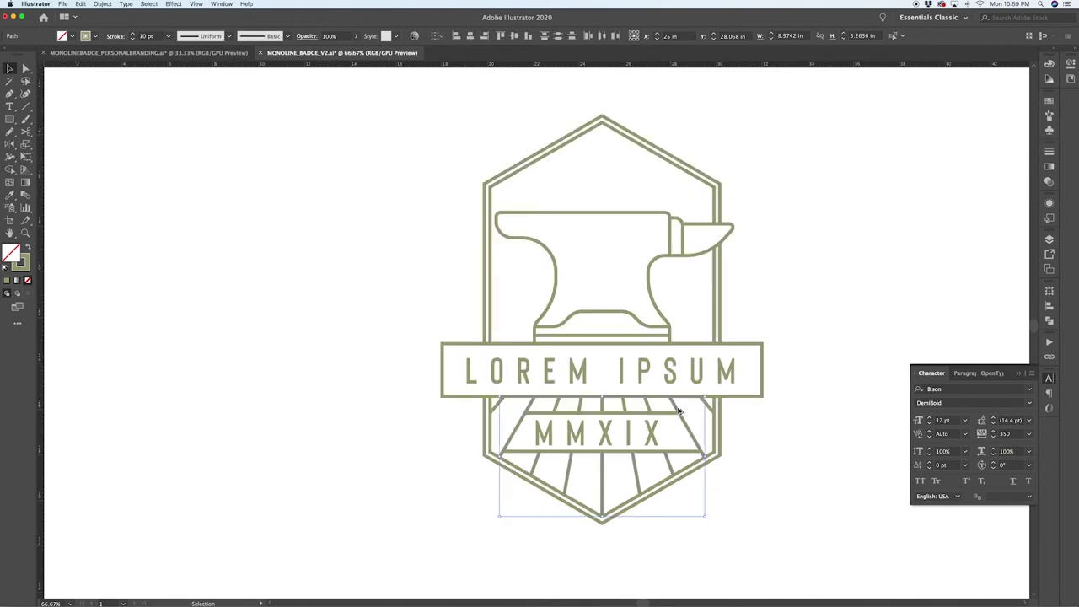
left_click_drag(675, 409, 605, 129)
scroll(590, 171, "up", 1)
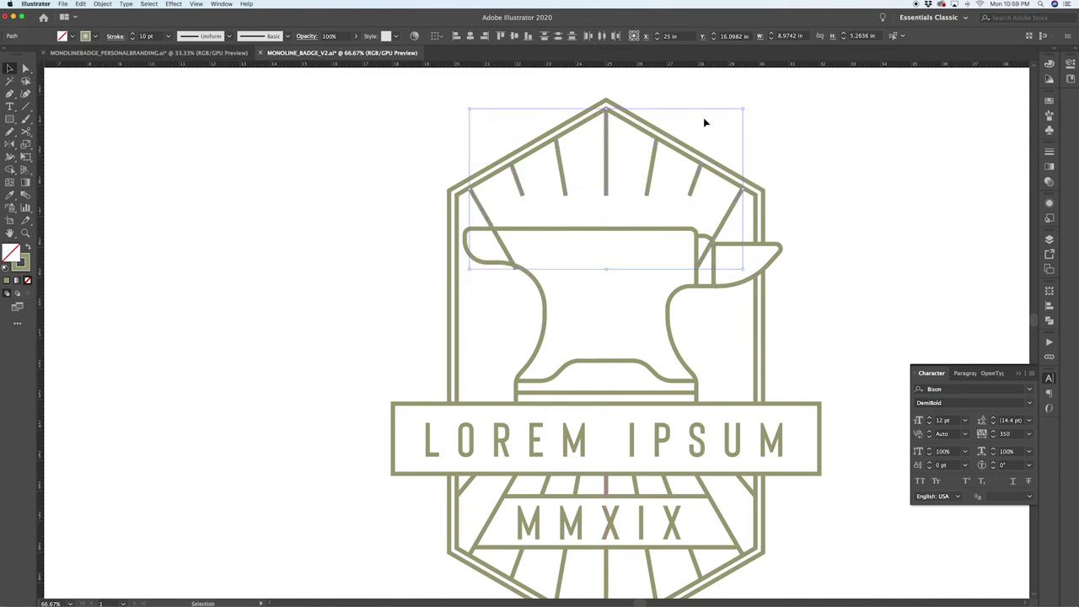
left_click(780, 172)
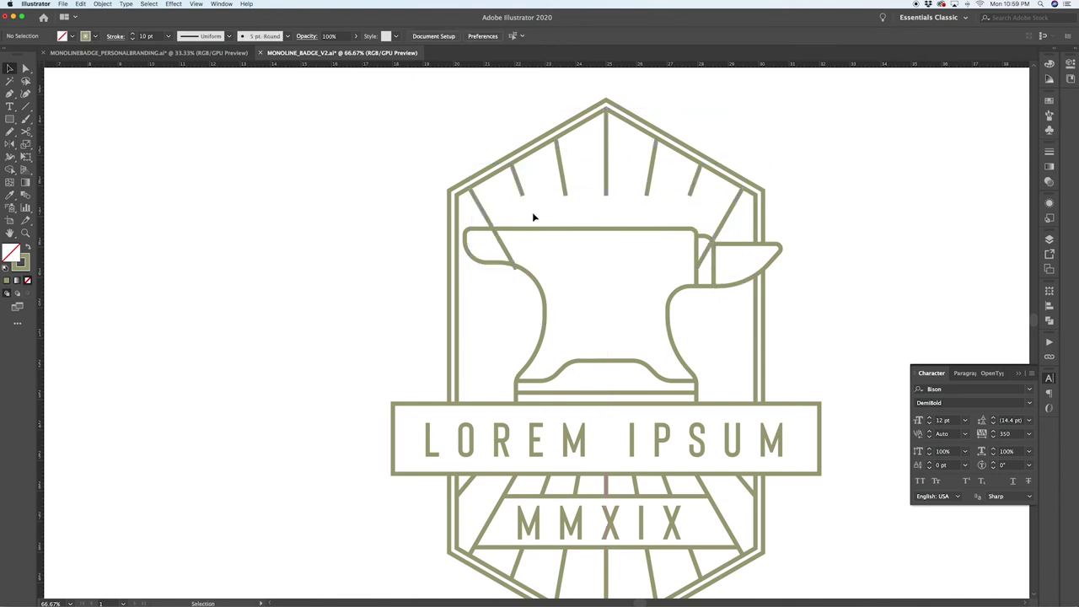
Step: Draw a horizontal line about 7.8 in long across the upper rays and delete the two long diagonals crossing the anvil
key("p")
left_click(487, 178)
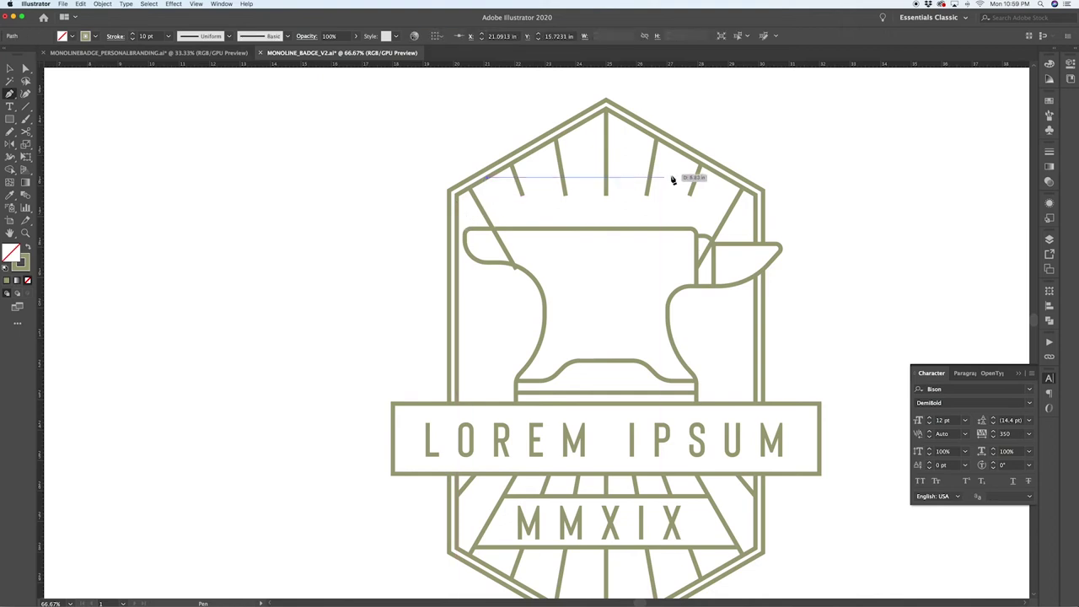
left_click(725, 180)
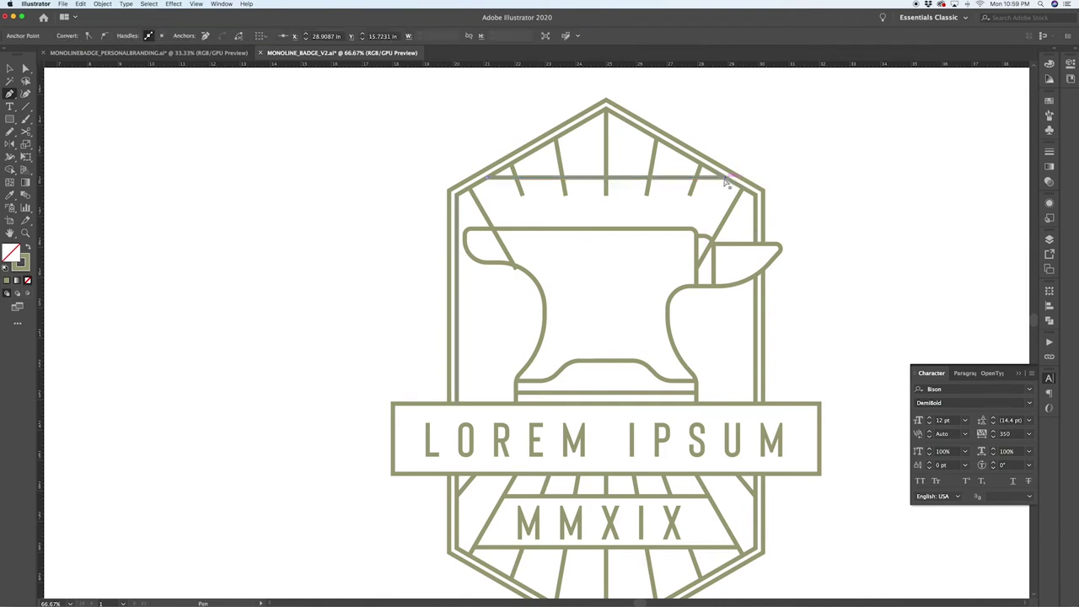
left_click(488, 214, "super")
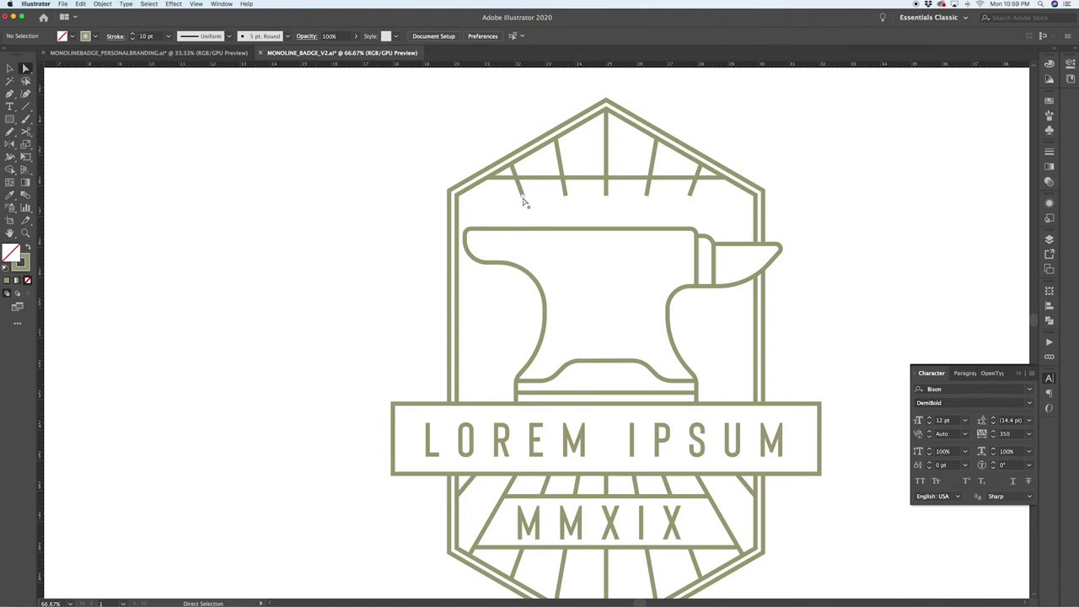
Step: Pull the lower ends of the five upper rays up onto the horizontal line above the anvil
left_click_drag(524, 207, 560, 177)
left_click_drag(605, 195, 697, 181)
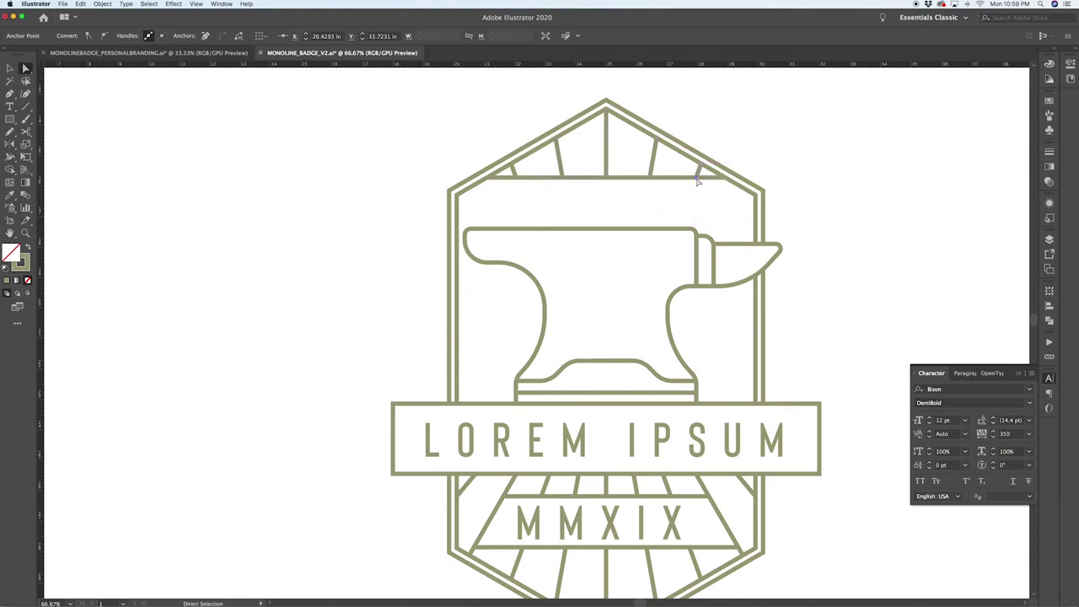
left_click(769, 180)
key("v")
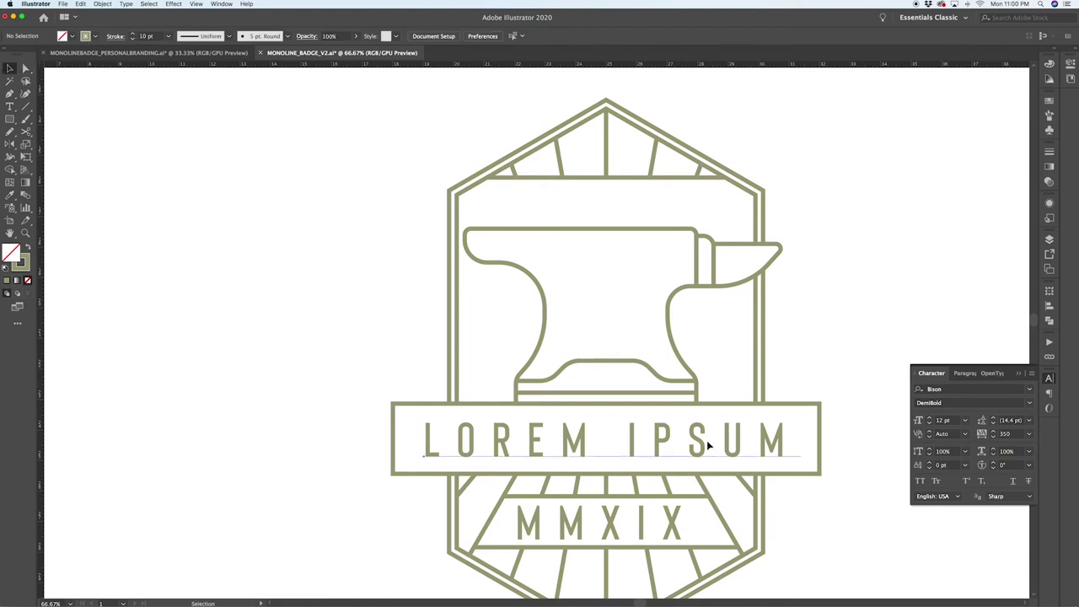
Step: Duplicate the banner text above the anvil, shortened to IPSUM and centered beneath the upper horizontal line
left_click_drag(706, 440, 705, 210)
double_click(621, 205)
left_click_drag(627, 206, 492, 206)
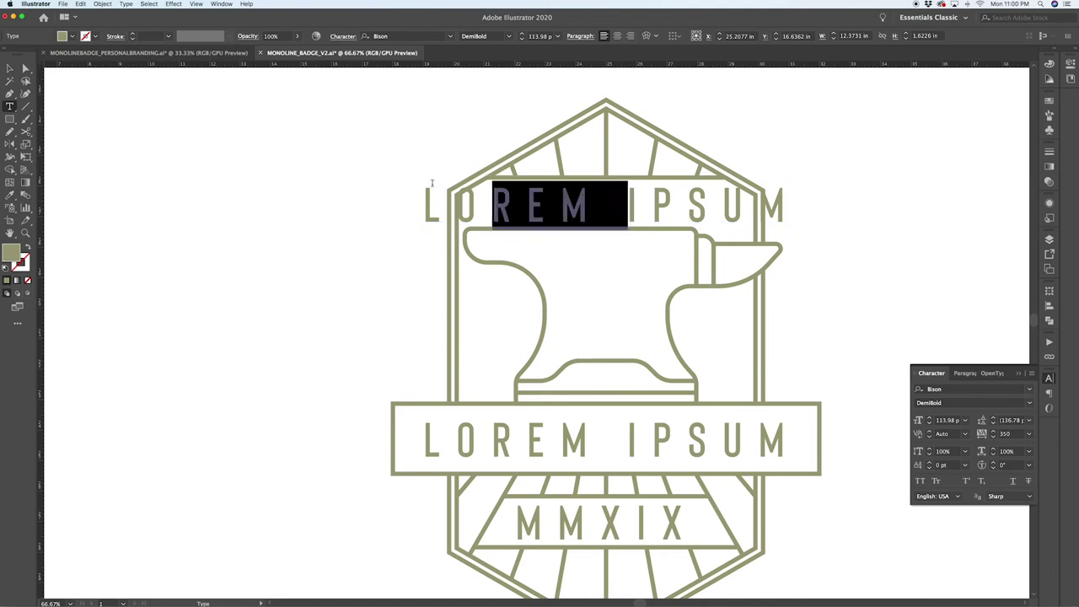
left_click_drag(431, 183, 334, 178)
key("BackSpace")
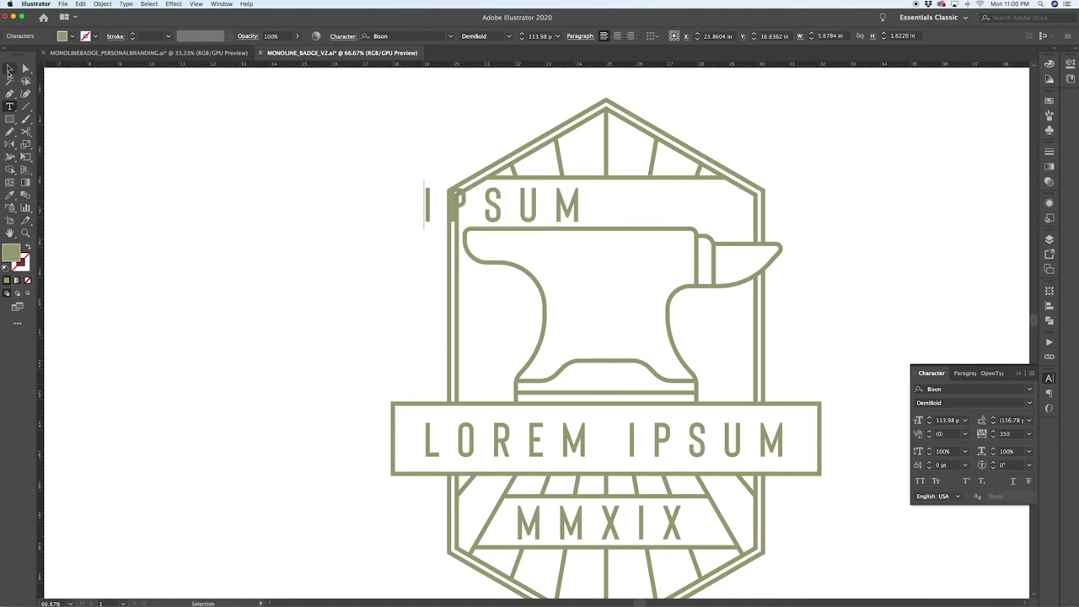
left_click(9, 72)
left_click_drag(528, 205, 628, 208)
Step: Draw a vertical line about 1.7 in tall before the I of IPSUM down to the anvil, with the rays' stroke style
key("p")
key("super+shift+a")
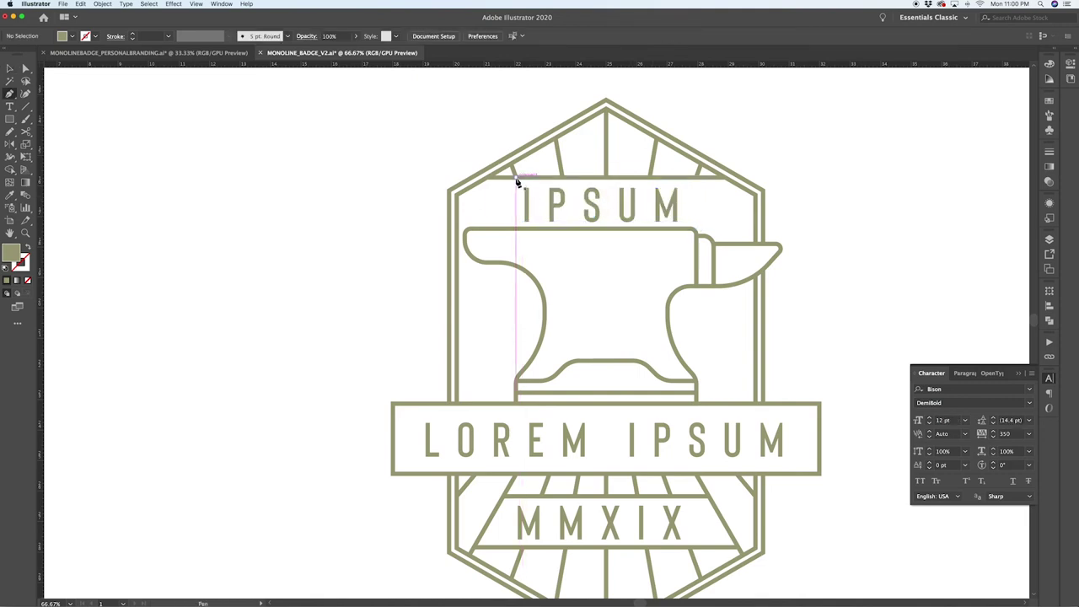
left_click(516, 177)
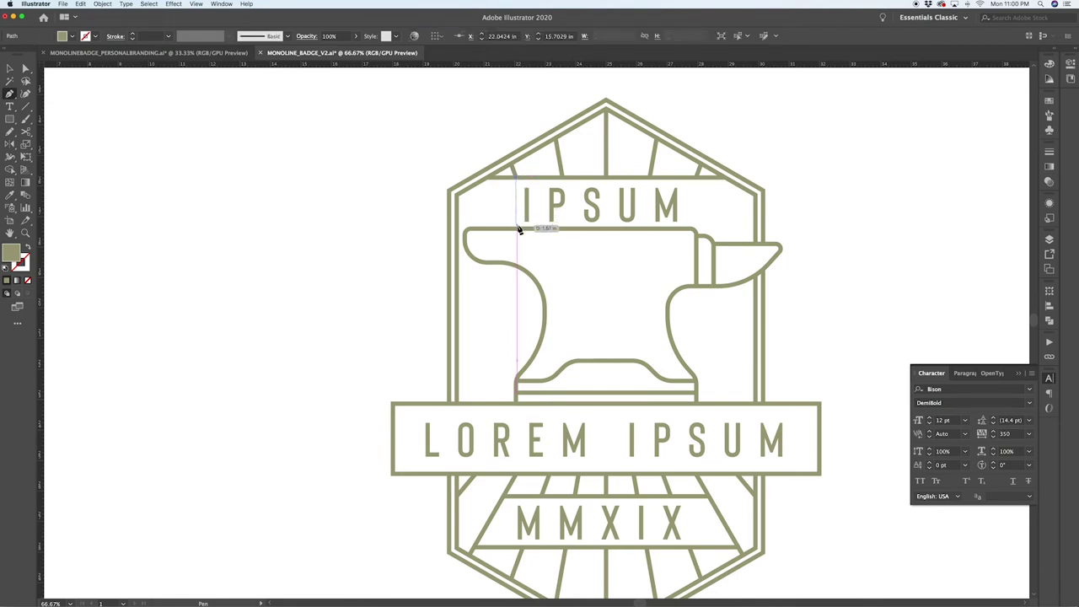
left_click(517, 229)
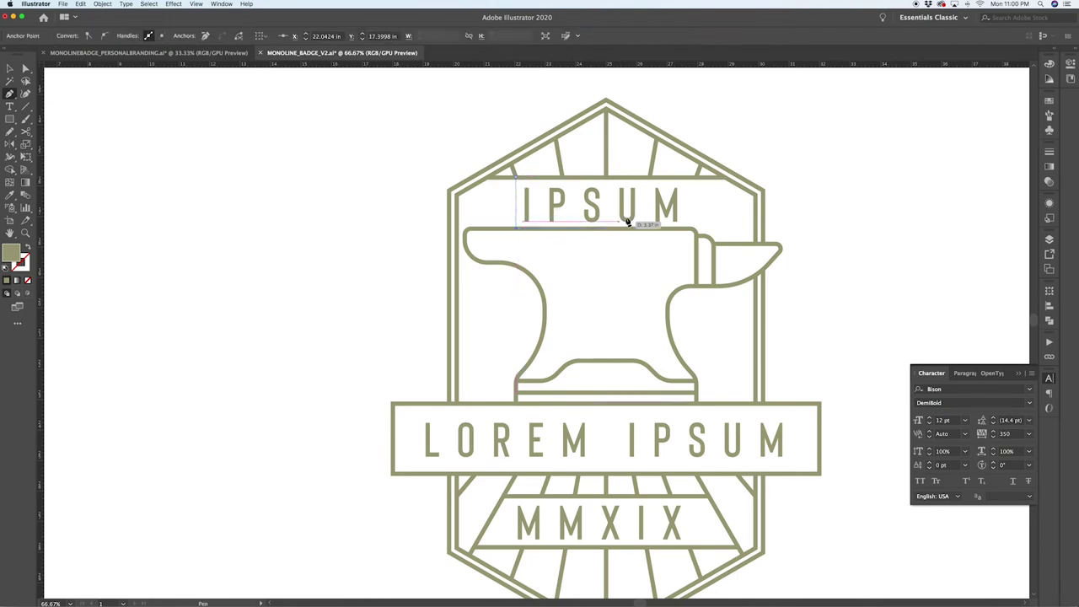
key("i")
left_click(564, 155)
key("super+shift+a")
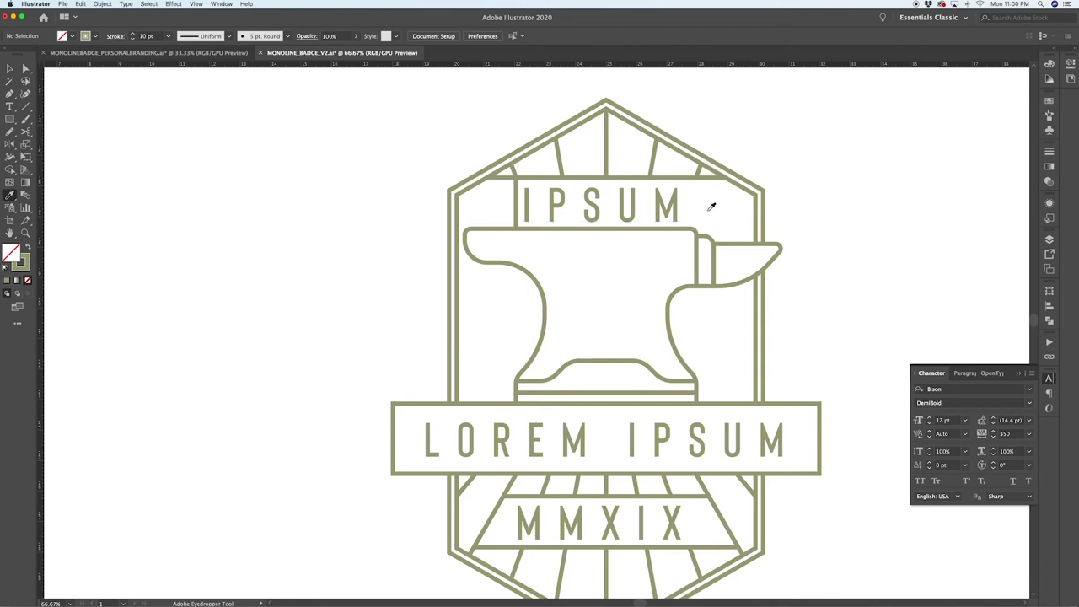
Step: Draw a matching vertical line after the M of IPSUM from the horizontal line down to the anvil
key("p")
left_click(695, 178)
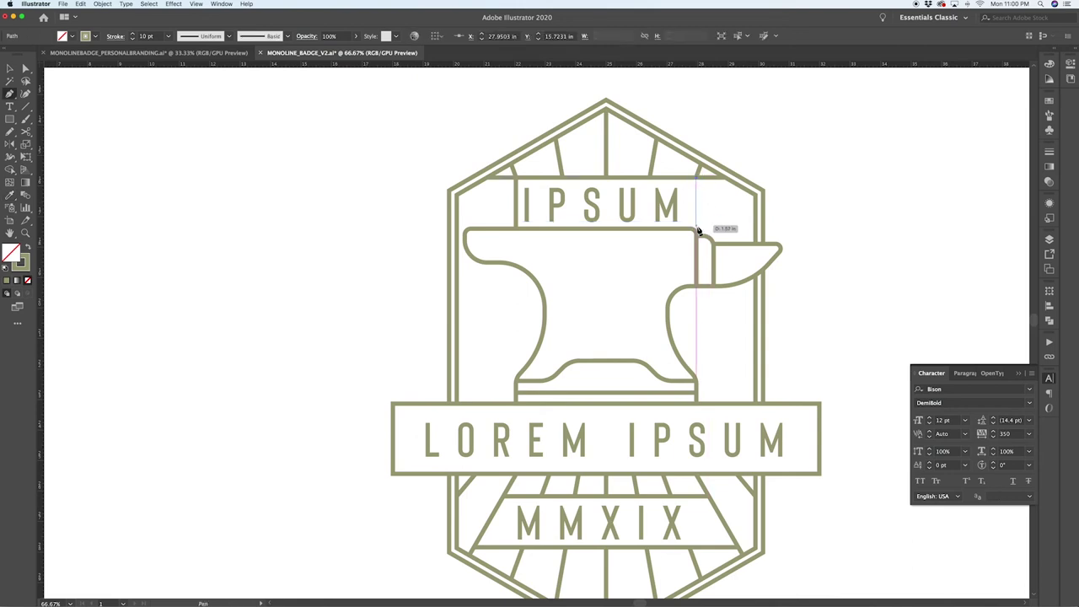
left_click(699, 238)
key("super+shift+a")
key("super+minus")
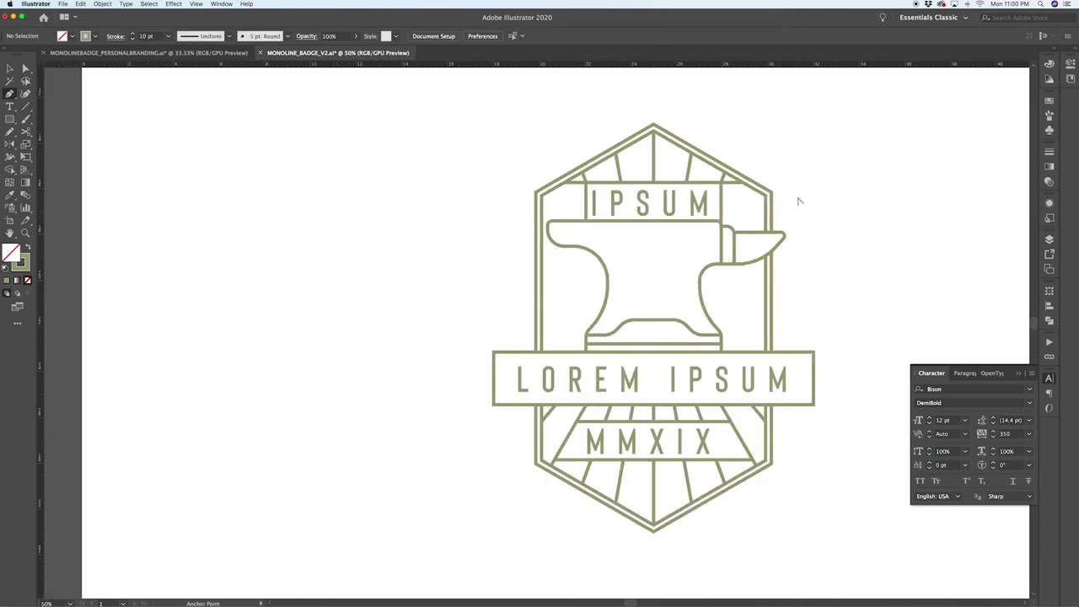
Step: Scale the IPSUM text down slightly from its center to fit between the vertical lines
key("super+plus")
key("v")
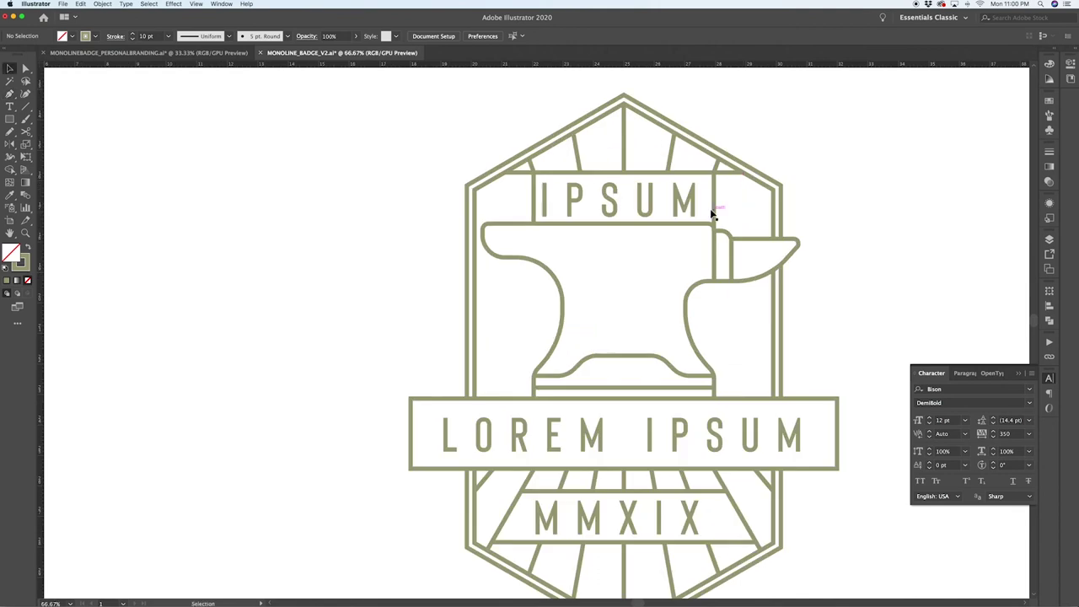
left_click(687, 206)
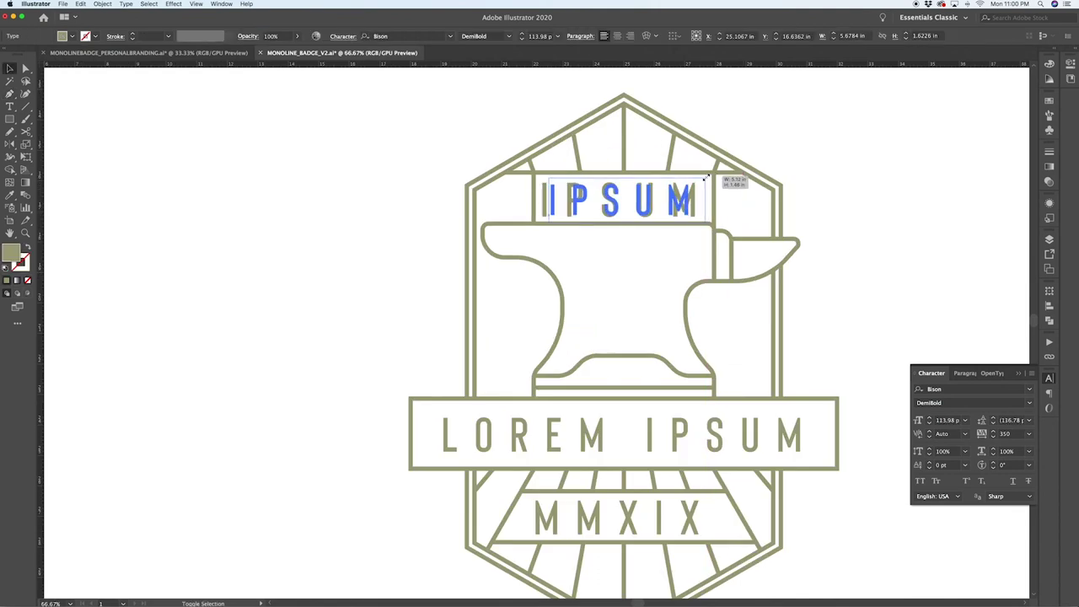
left_click(803, 192)
key("super+minus")
key("super+minus")
key("super+minus")
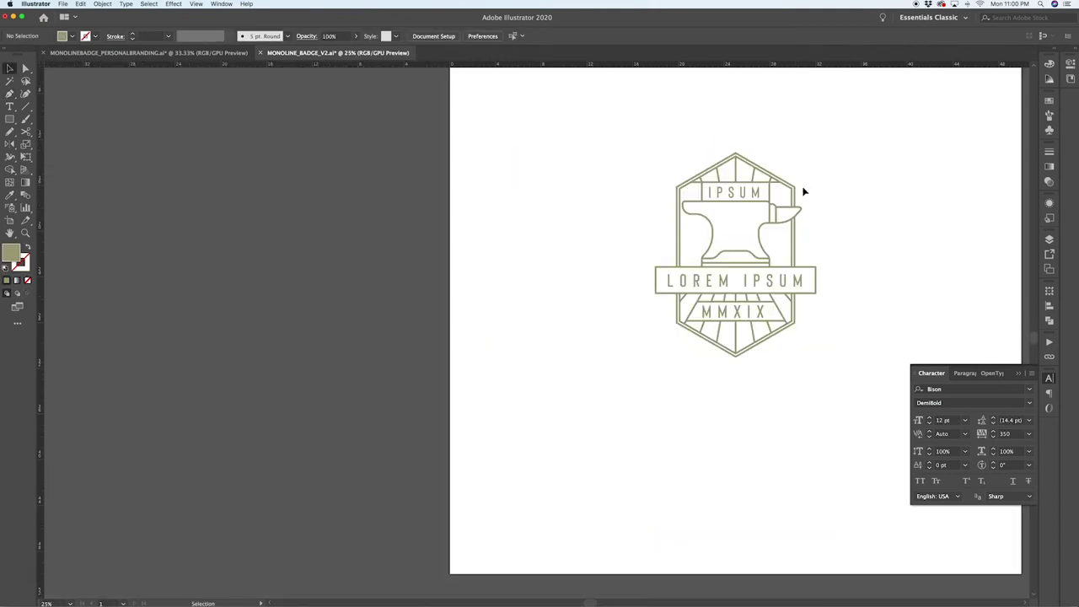
Step: Undo the IPSUM scaling, the vertical line after the M, and the stroke styling of the line before the I
key("super+plus")
key("super+plus")
key("super+z")
key("super+z")
key("super+z")
key("super+z")
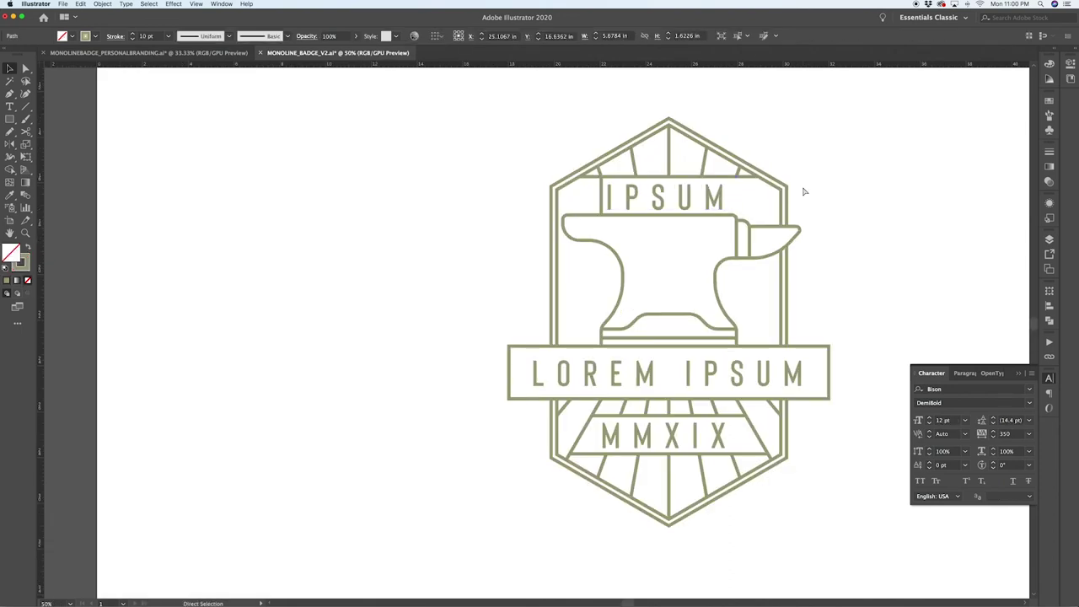
key("super+z")
key("super+z")
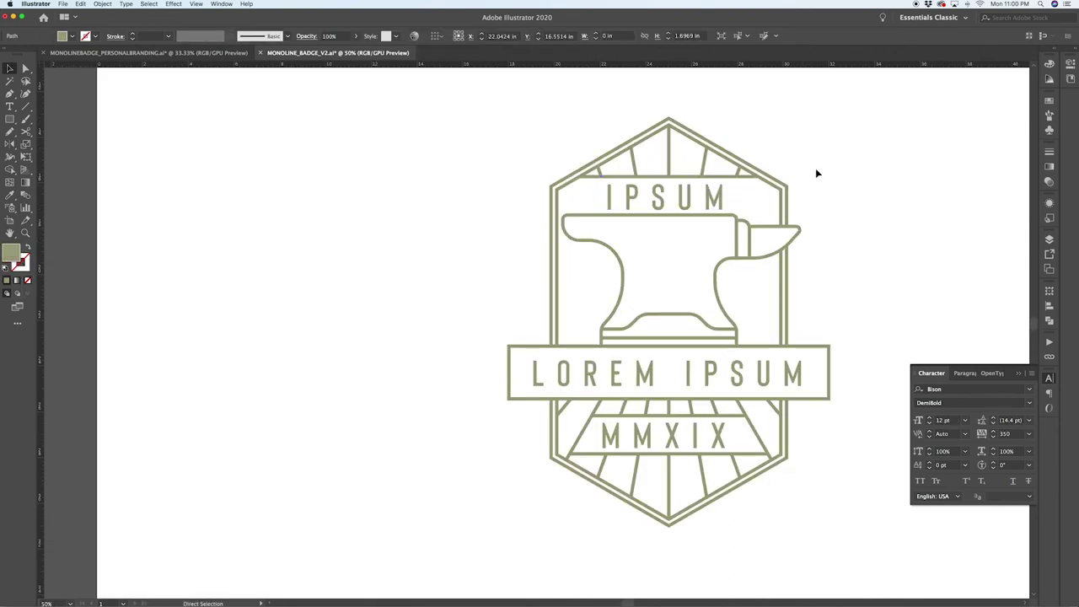
Step: Undo the remaining vertical line and the placement of the IPSUM text above the anvil
key("super+z")
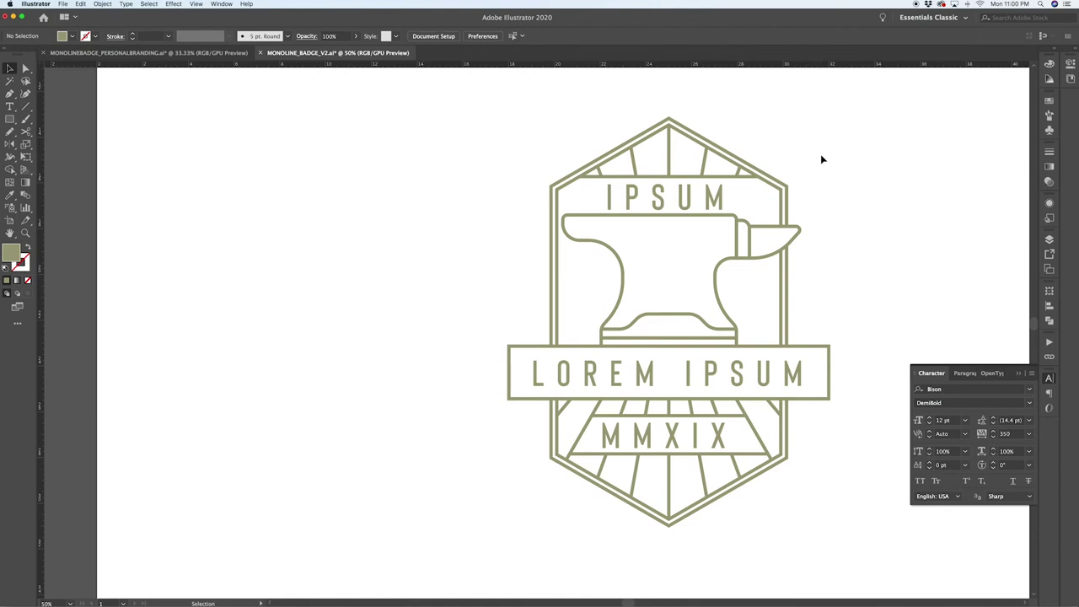
key("super+z")
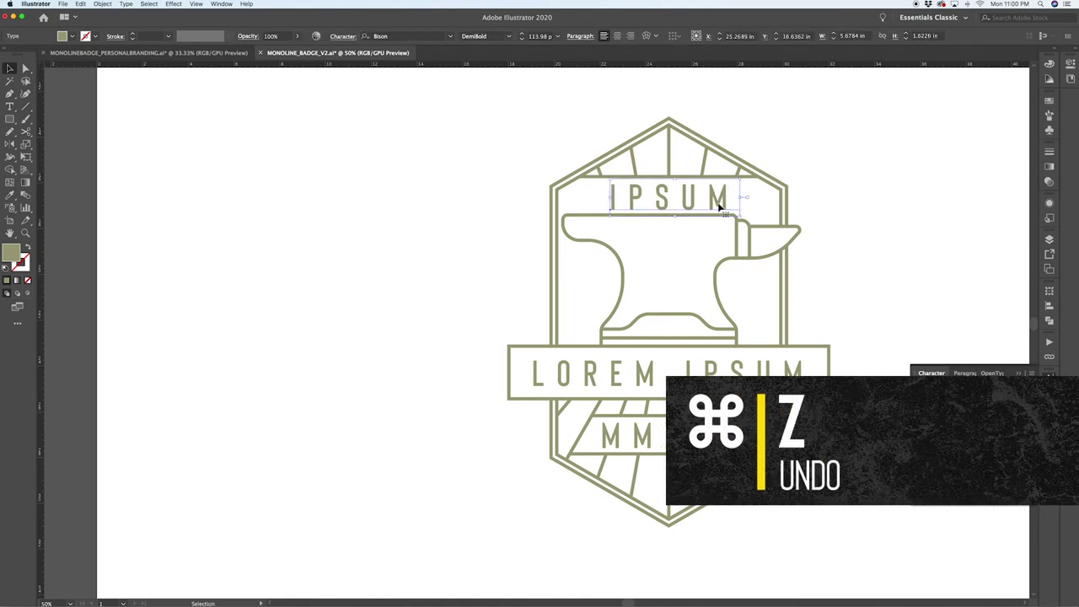
key("super+z")
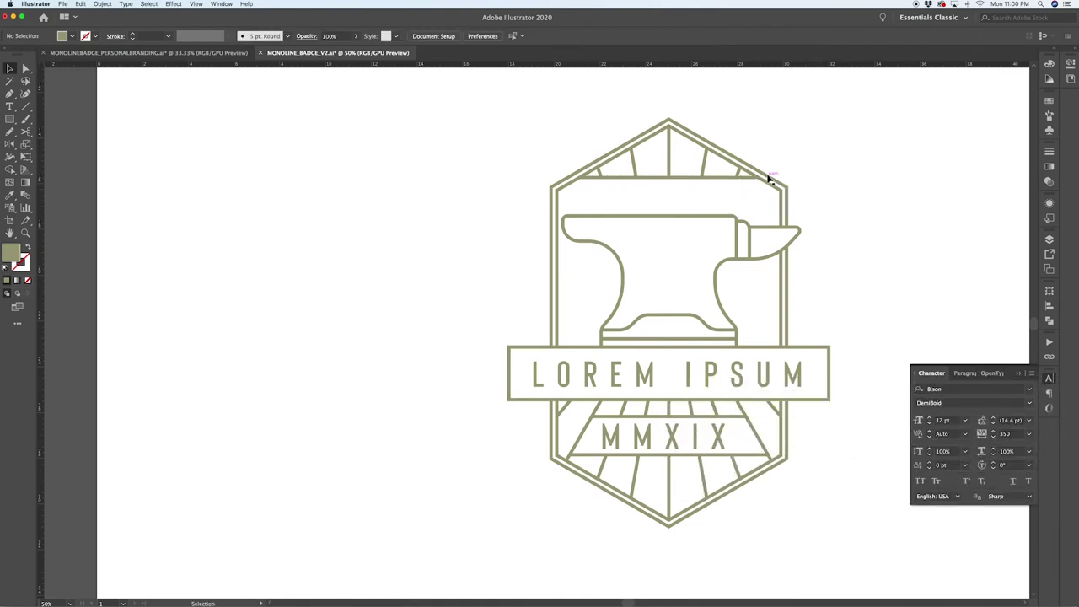
Step: Draw a hammer-handle rectangle about 2.77 by 0.54 in across the frame's right edge below the horn, with the frame's stroke style
key("super+equal")
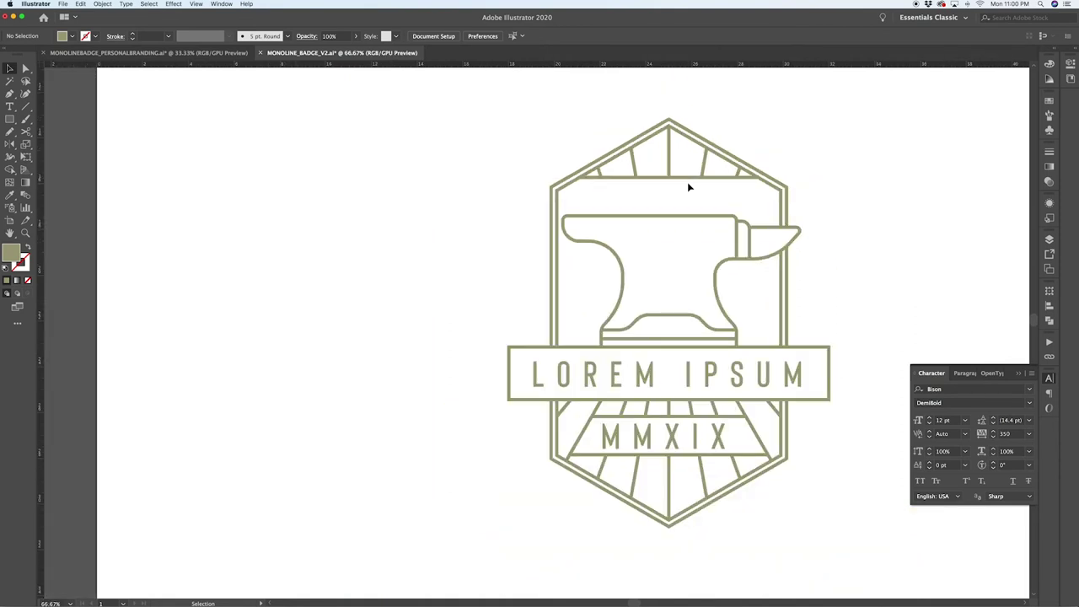
key("super+minus")
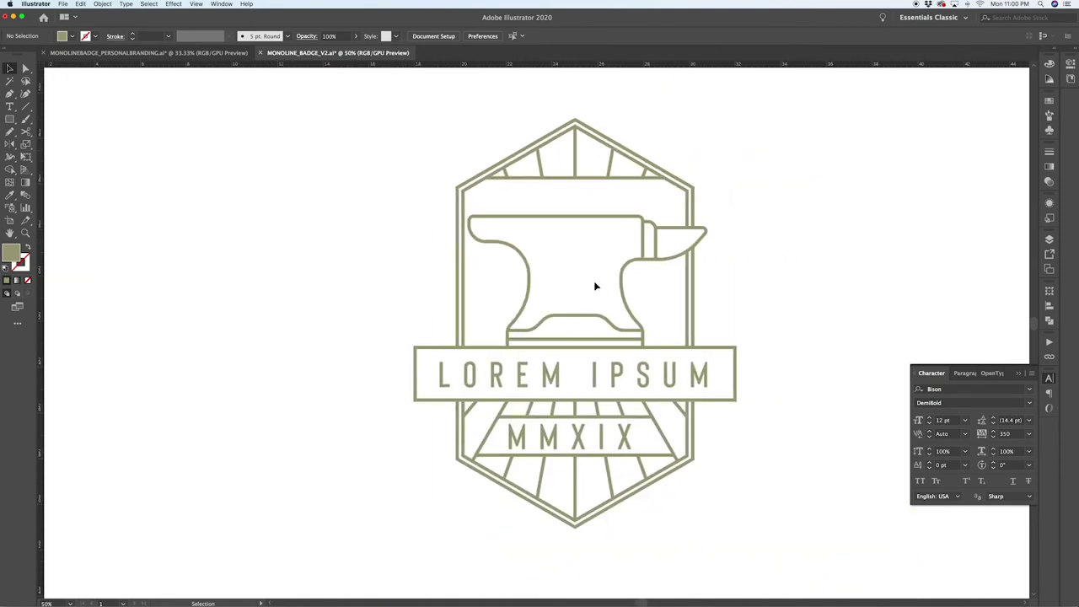
key("super+equal")
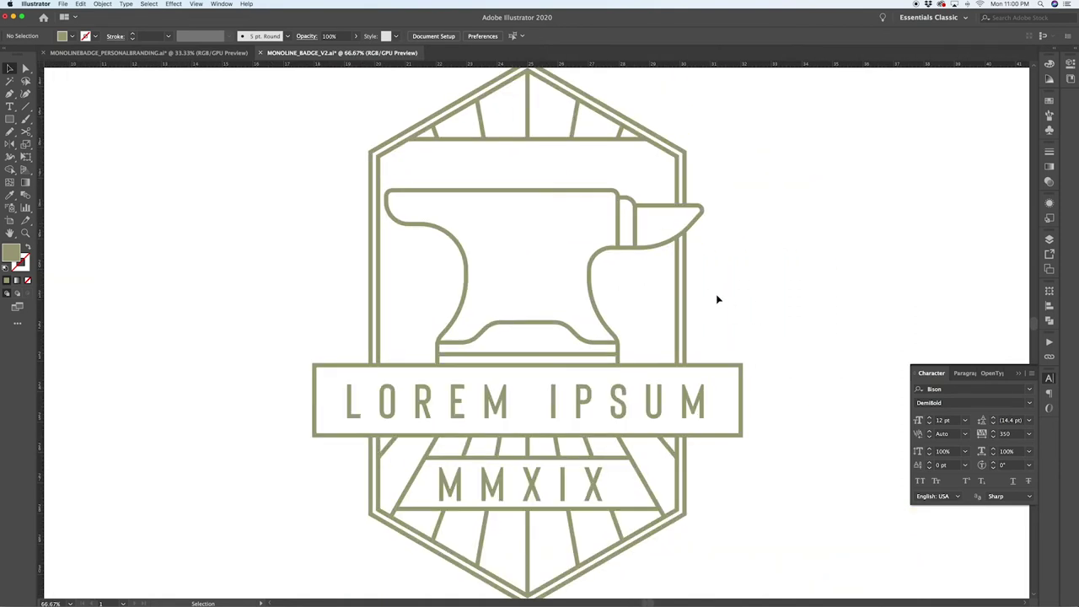
key("m")
key("super+equal")
key("super+minus")
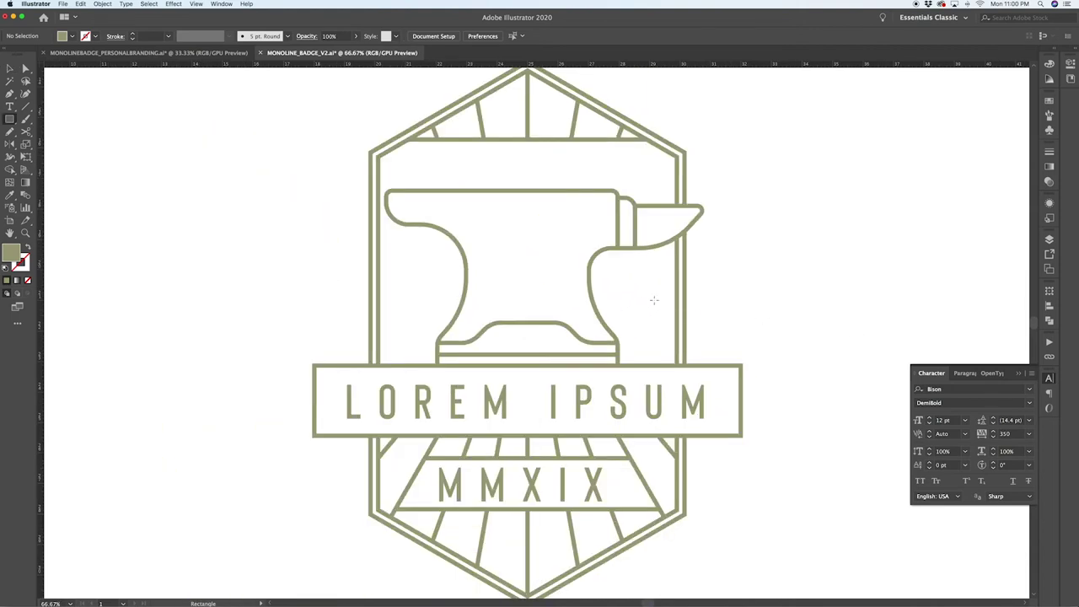
left_click_drag(636, 298, 722, 316)
key("i")
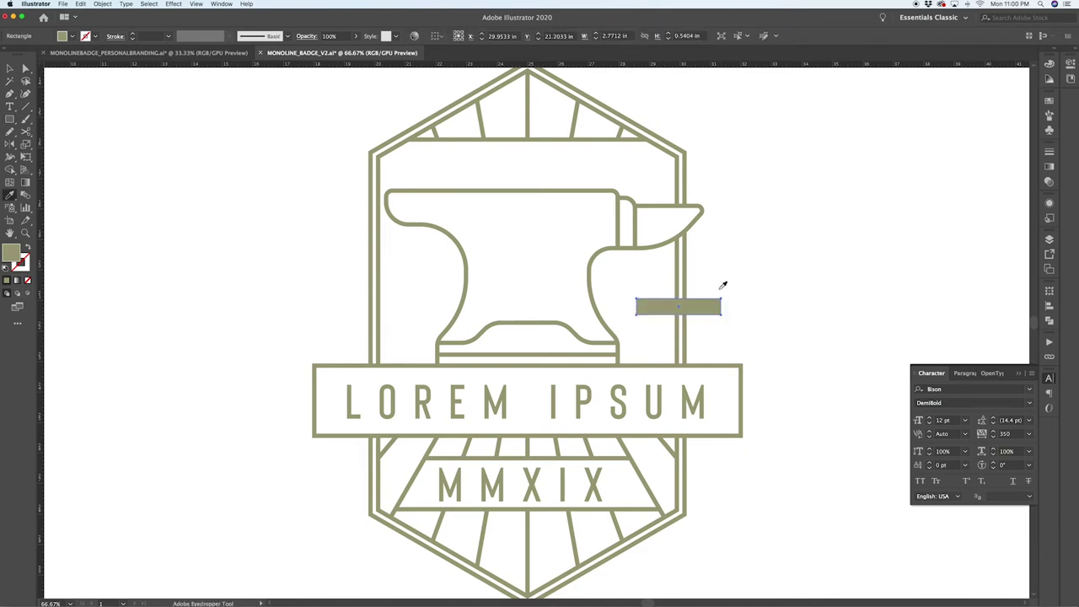
left_click(684, 279)
Step: Fully round the two left corners of the hammer-handle rectangle
scroll(722, 305, "up", 2)
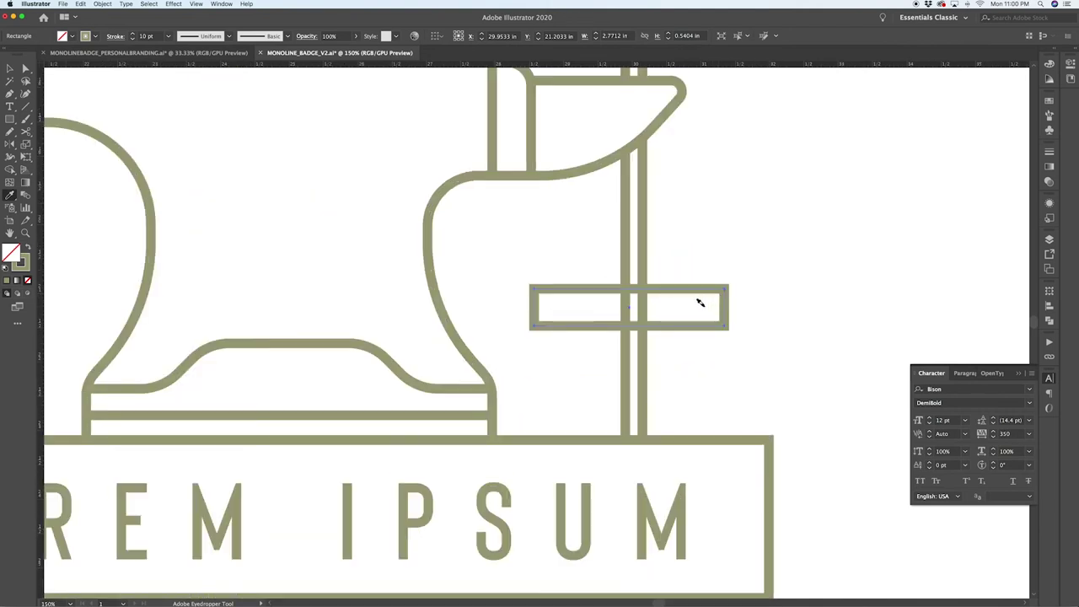
key("v")
key("a")
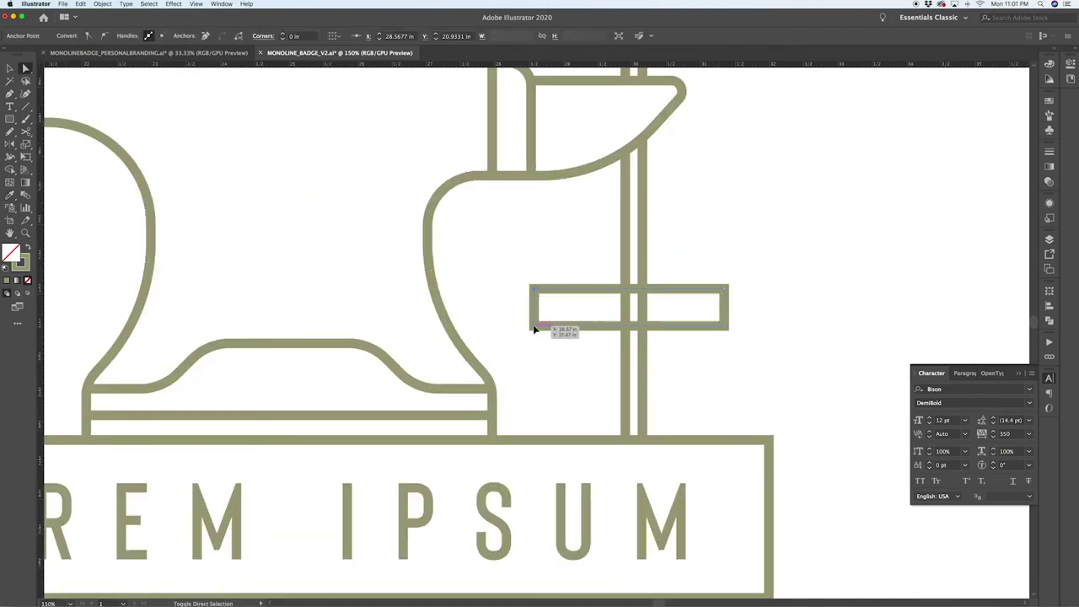
left_click(534, 329)
left_click_drag(542, 320, 552, 312)
left_click(838, 301)
Step: Draw a rectangle about 0.75 by 1.59 in at the handle's right end and a second about 1.08 in tall directly above it
key("m")
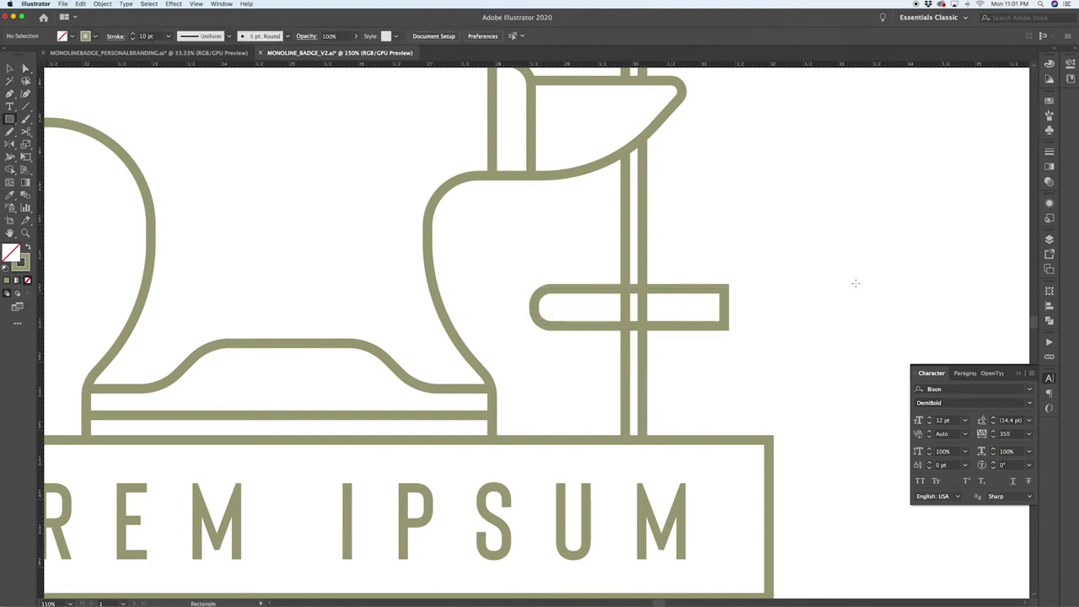
left_click_drag(722, 257, 775, 366)
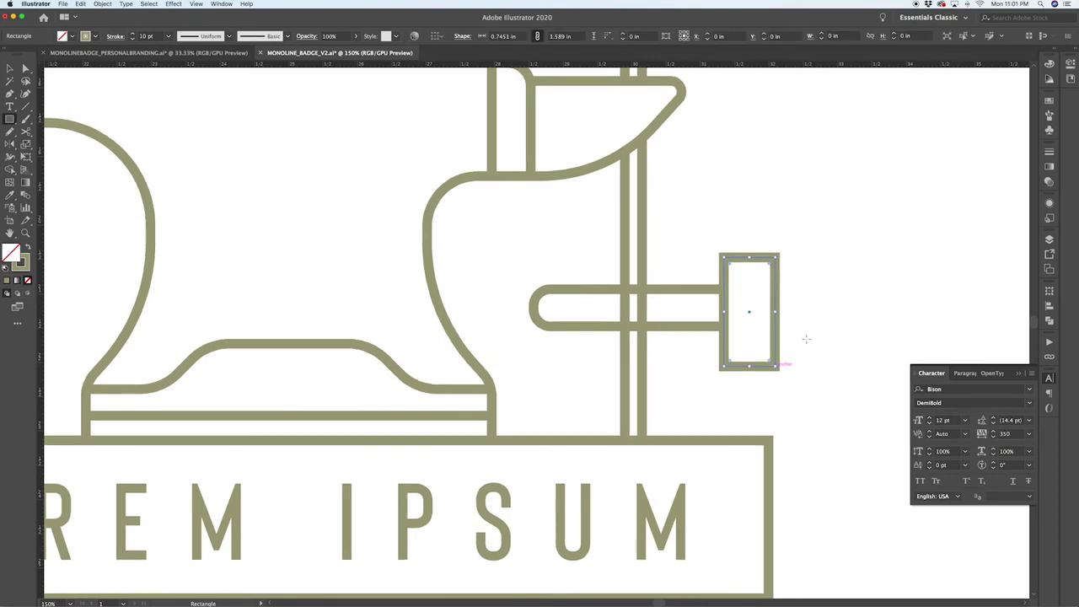
key("super+shift+a")
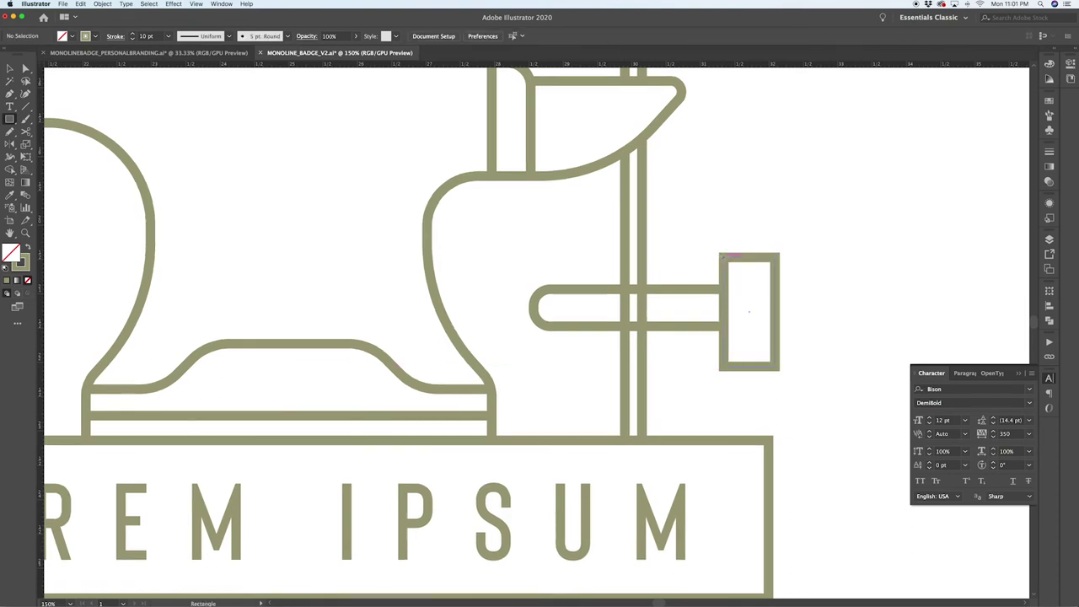
left_click_drag(723, 254, 774, 184)
key("super+shift+a")
Step: Taper the upper rectangle by scaling its two top anchor points uniformly to 45%
key("a")
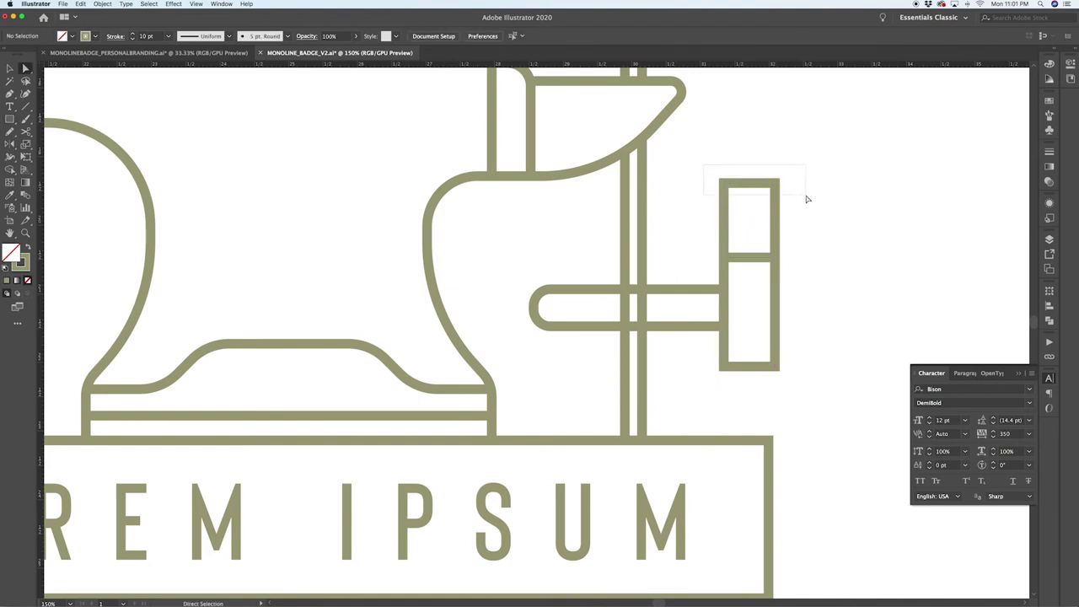
left_click_drag(807, 199, 807, 198)
left_click(102, 5)
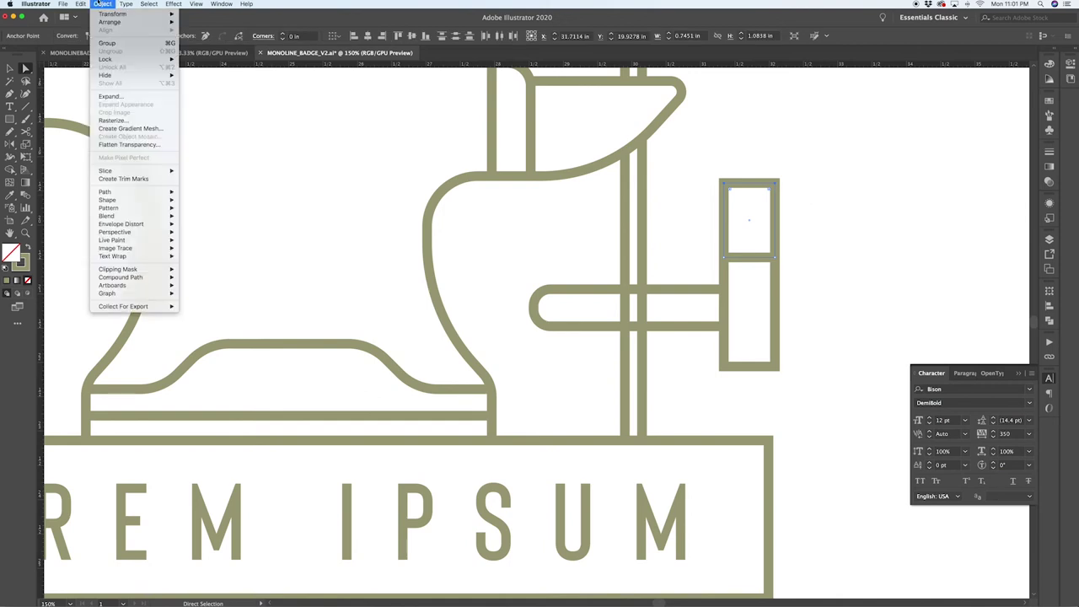
mouse_move(127, 14)
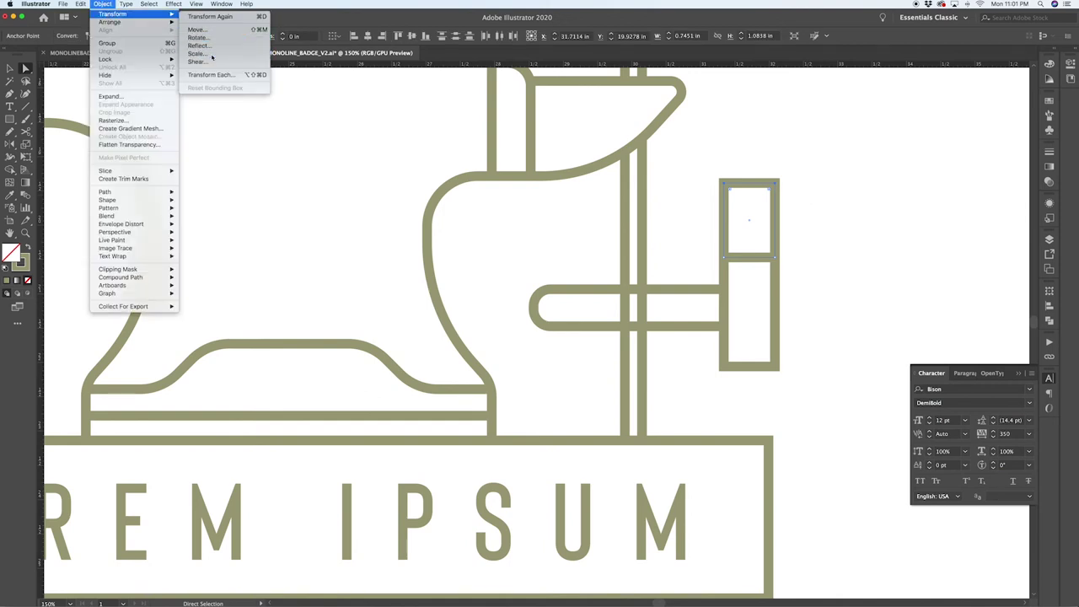
left_click(213, 55)
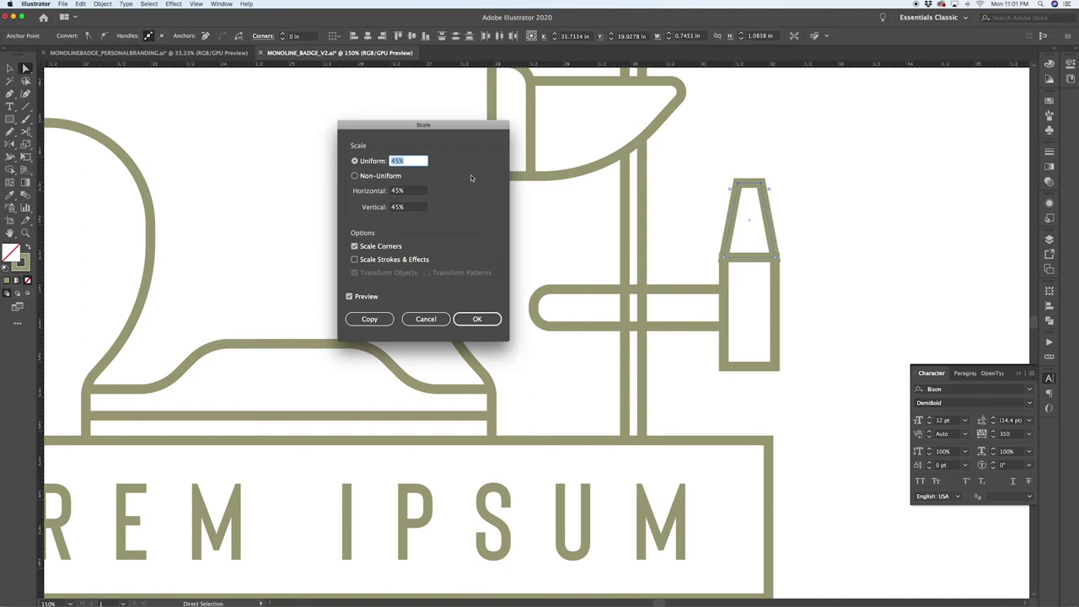
left_click(479, 321)
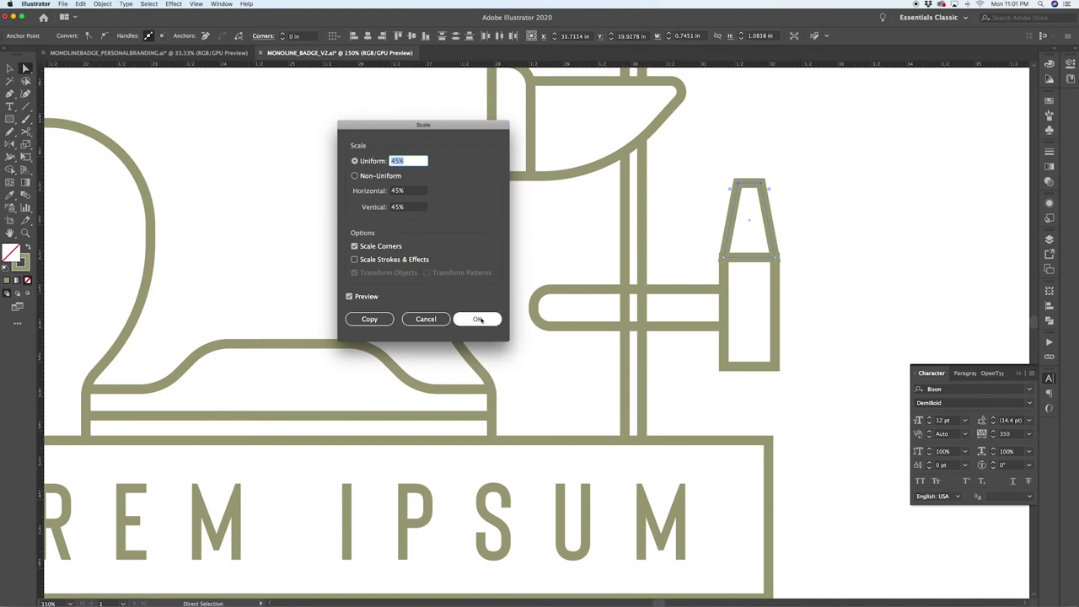
left_click(796, 253)
Step: Unite the tapered shape and the rectangle below it into a single hammer-head outline
scroll(797, 262, "up", 3)
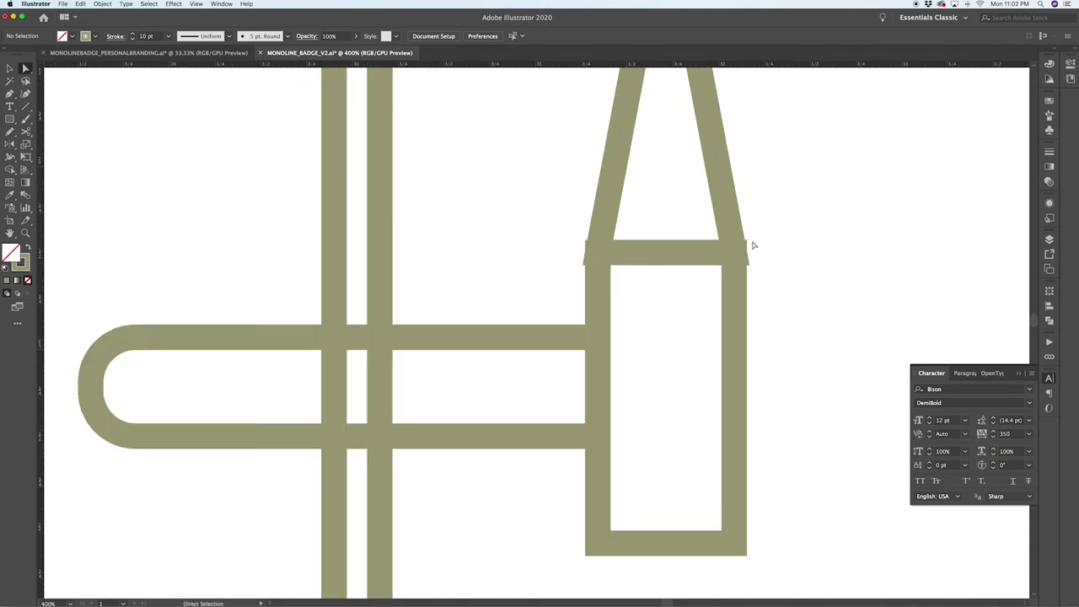
key("v")
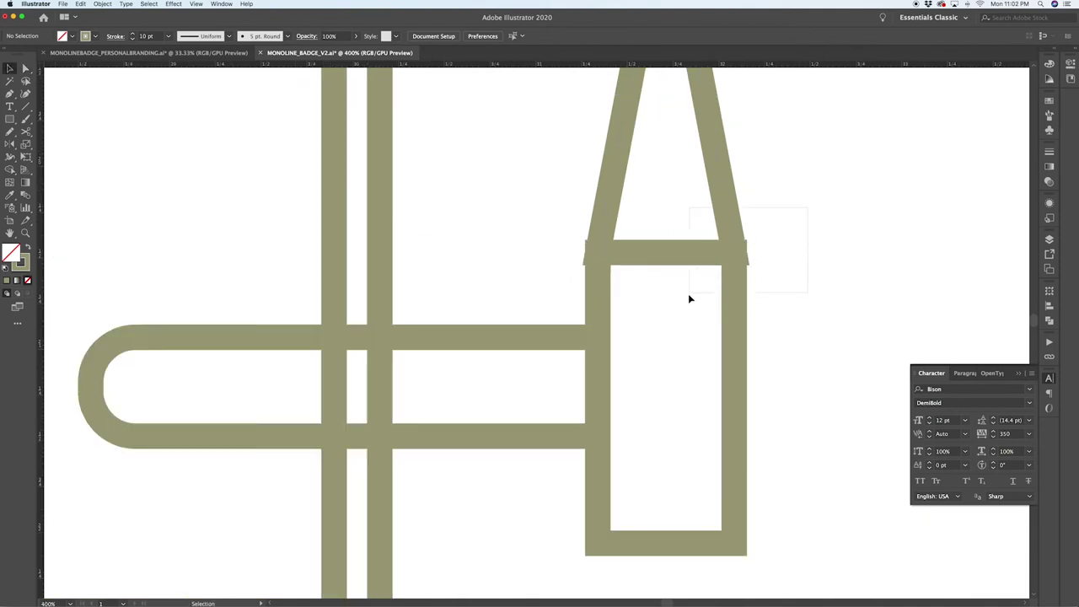
left_click(684, 301)
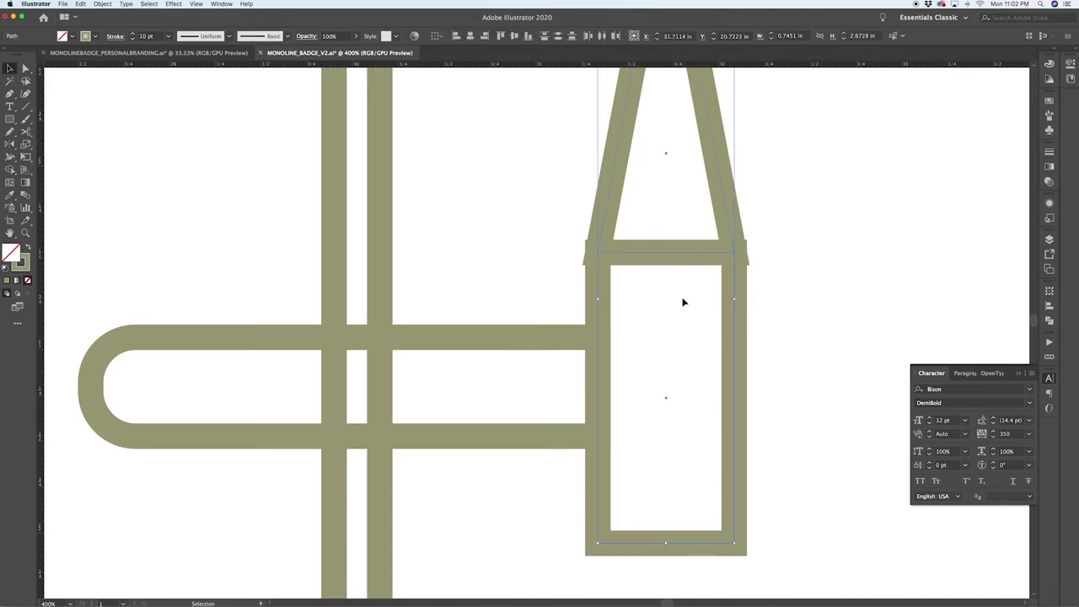
left_click(1049, 320)
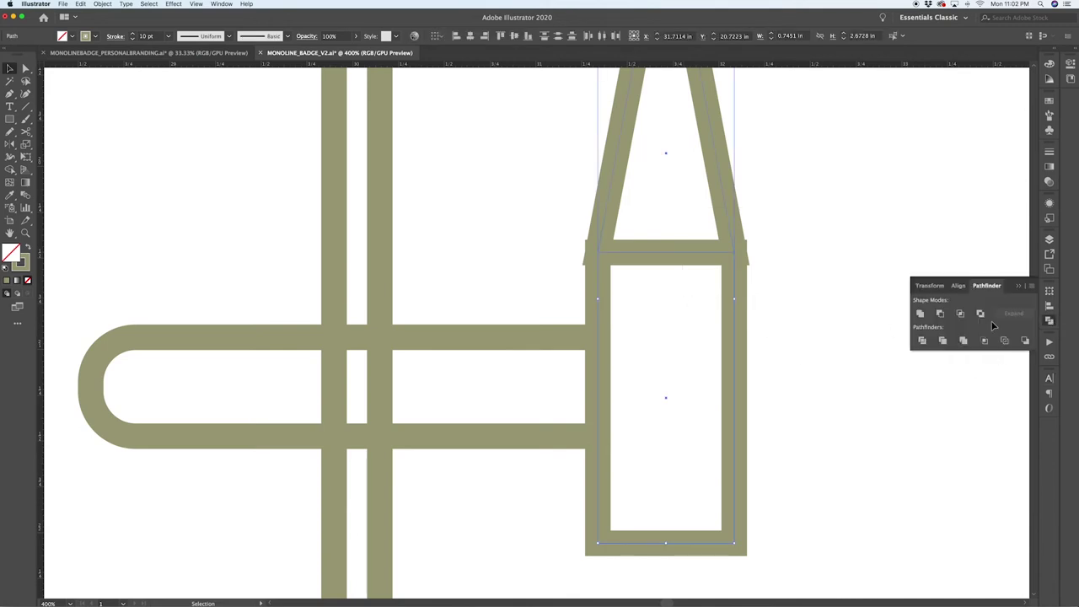
left_click(920, 314)
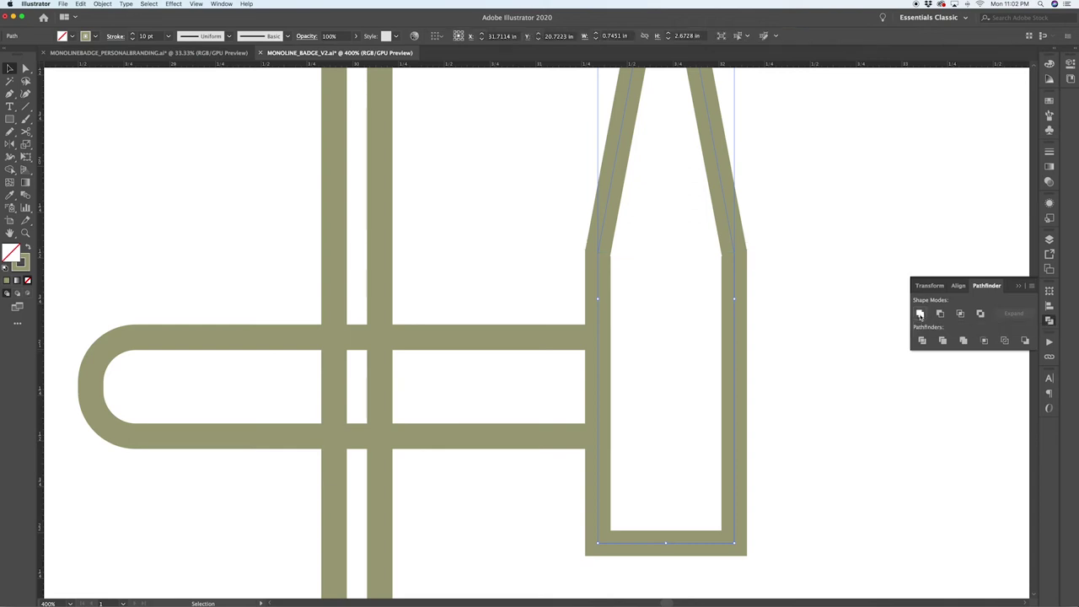
left_click(775, 278)
Step: Round the hammer head's top corners slightly and its bottom corners with a 0.09 in radius
scroll(773, 278, "down", 2)
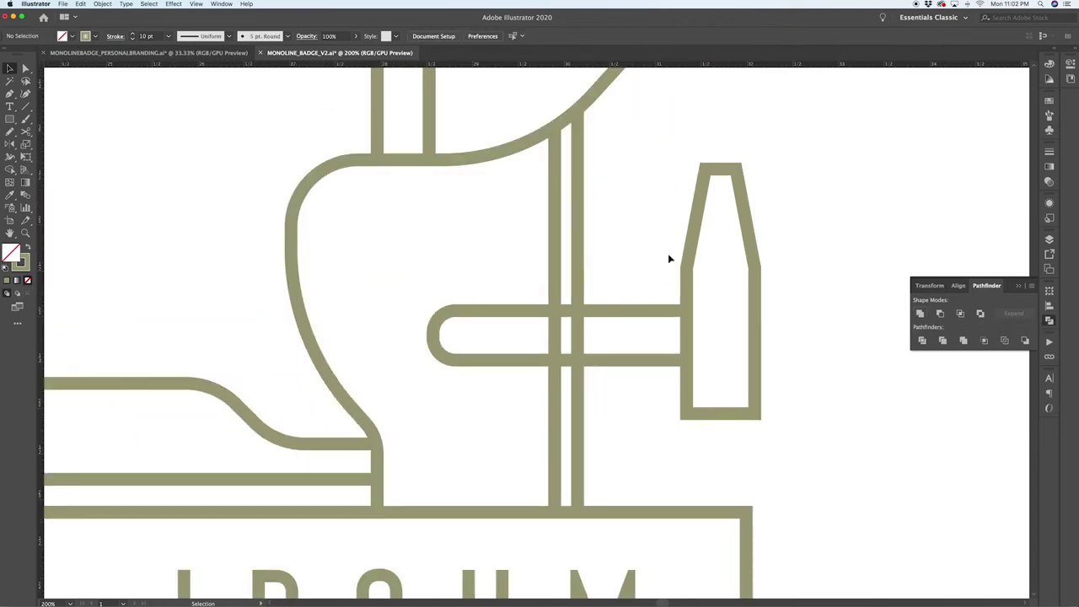
key("a")
left_click_drag(812, 286, 730, 181)
left_click(819, 426)
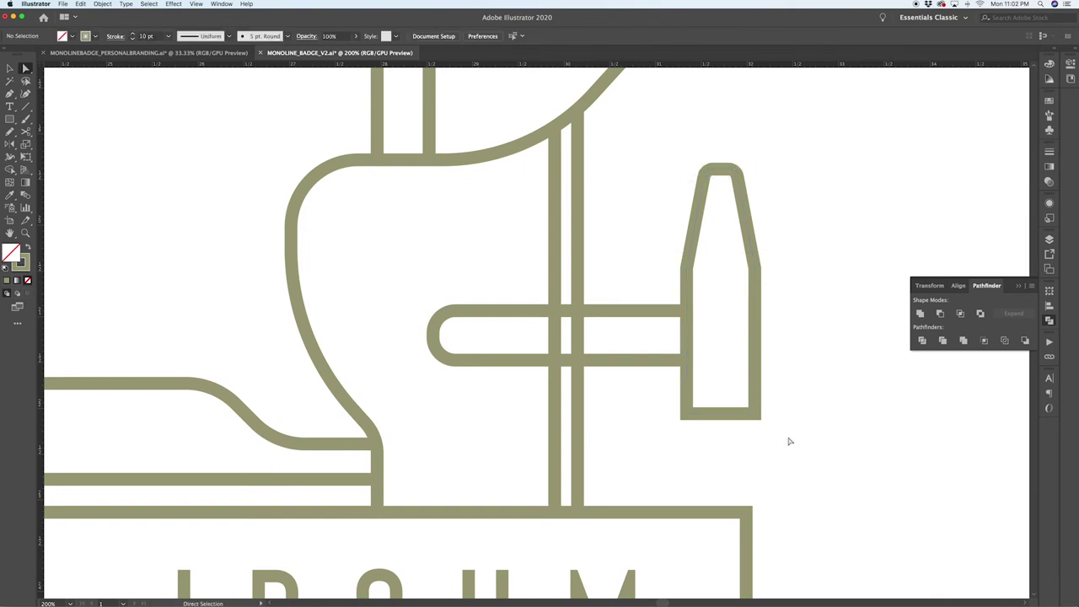
left_click_drag(663, 410, 705, 402)
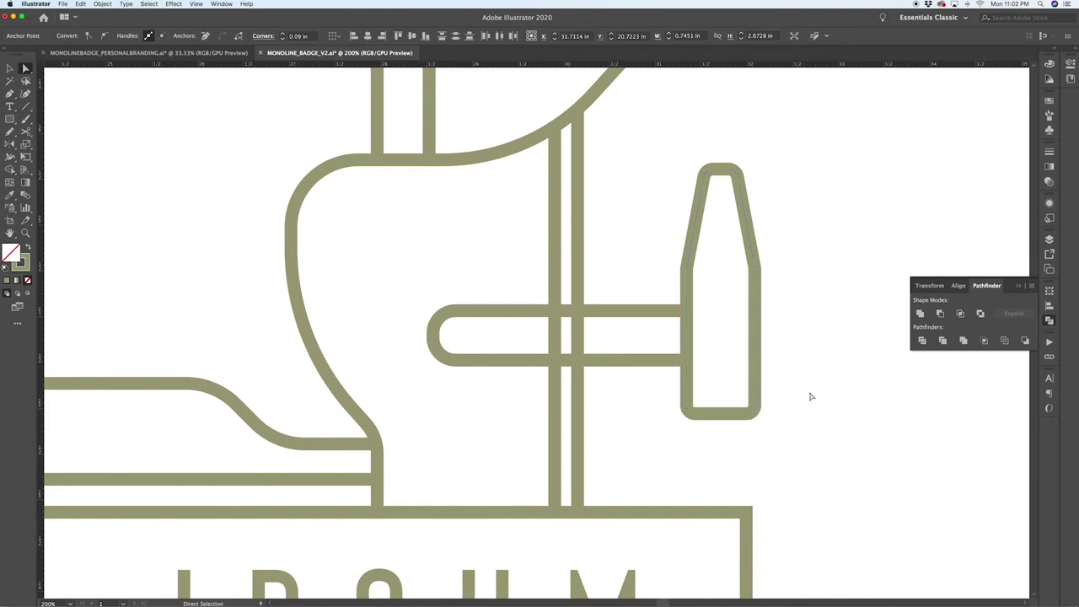
left_click(810, 396)
Step: Move the hammer head straight down so it sits centered vertically on the handle
key("v")
left_click_drag(754, 331, 753, 349)
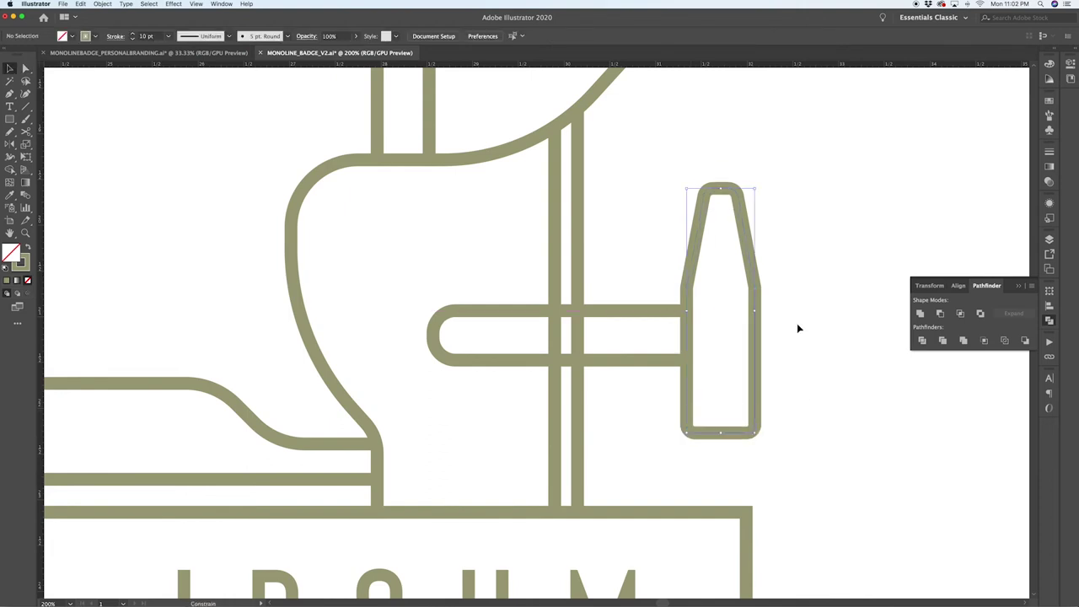
left_click(818, 334)
scroll(823, 340, "down", 1)
scroll(822, 341, "down", 3)
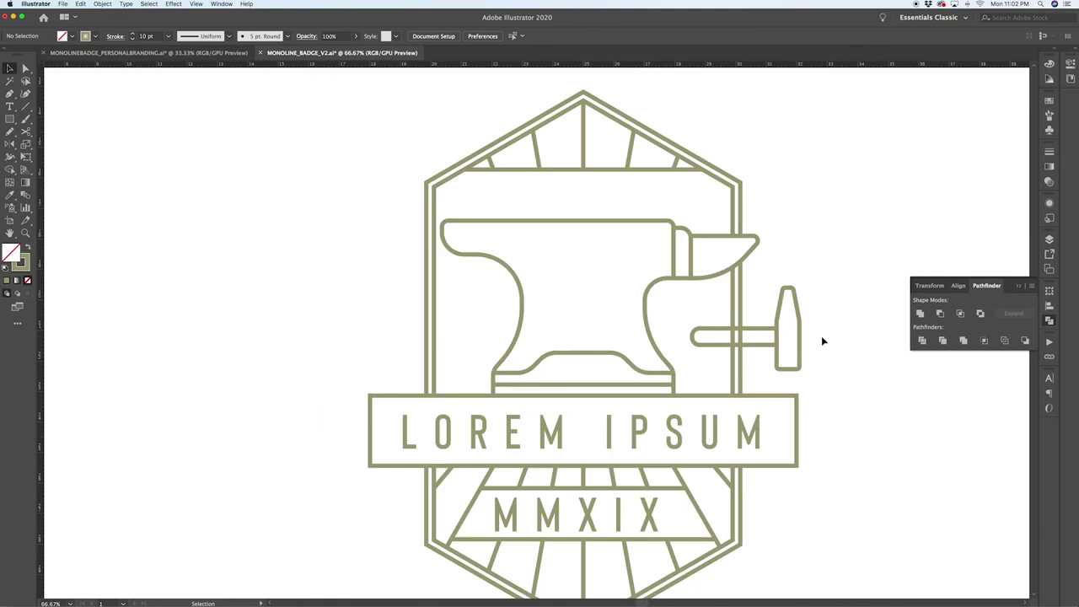
Step: Shift the whole hammer slightly left so its head lines up with the right edge of the LOREM IPSUM banner
scroll(822, 341, "up", 5)
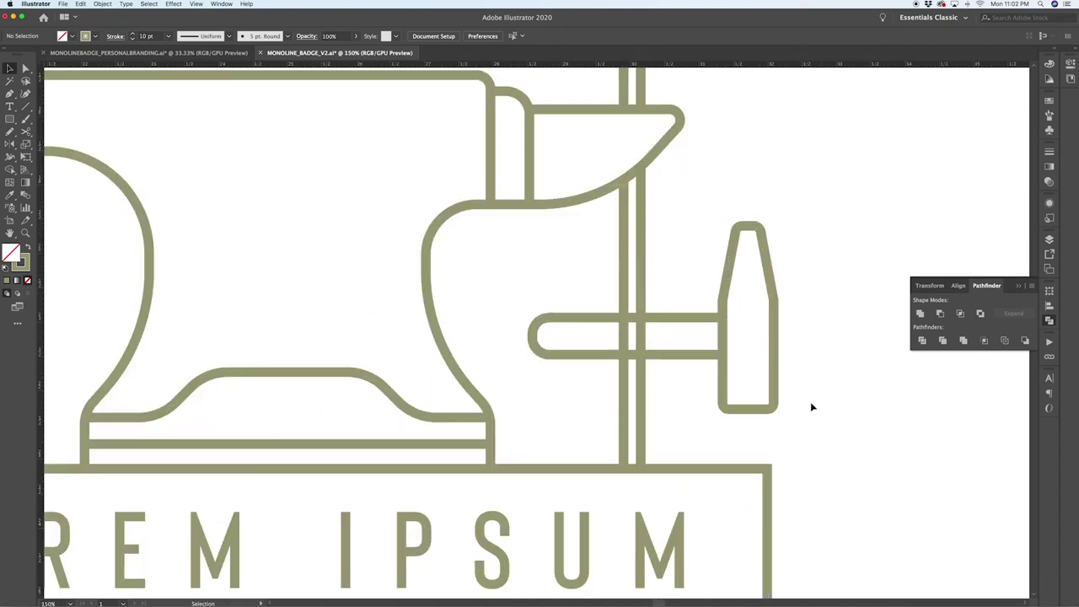
left_click_drag(811, 407, 531, 226)
scroll(761, 332, "up", 1)
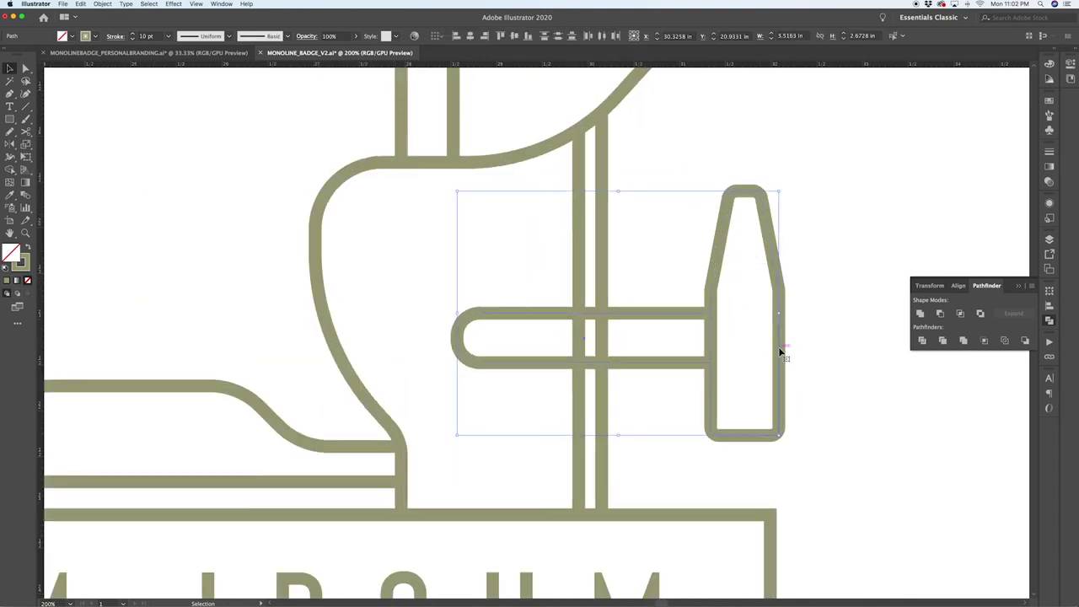
left_click_drag(778, 346, 770, 353)
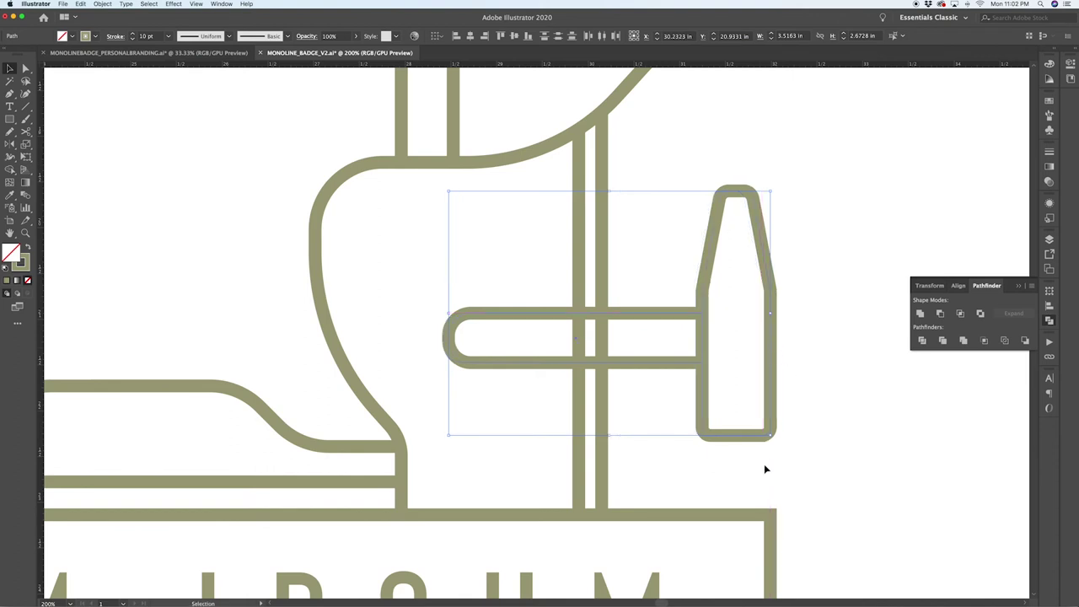
left_click(779, 434)
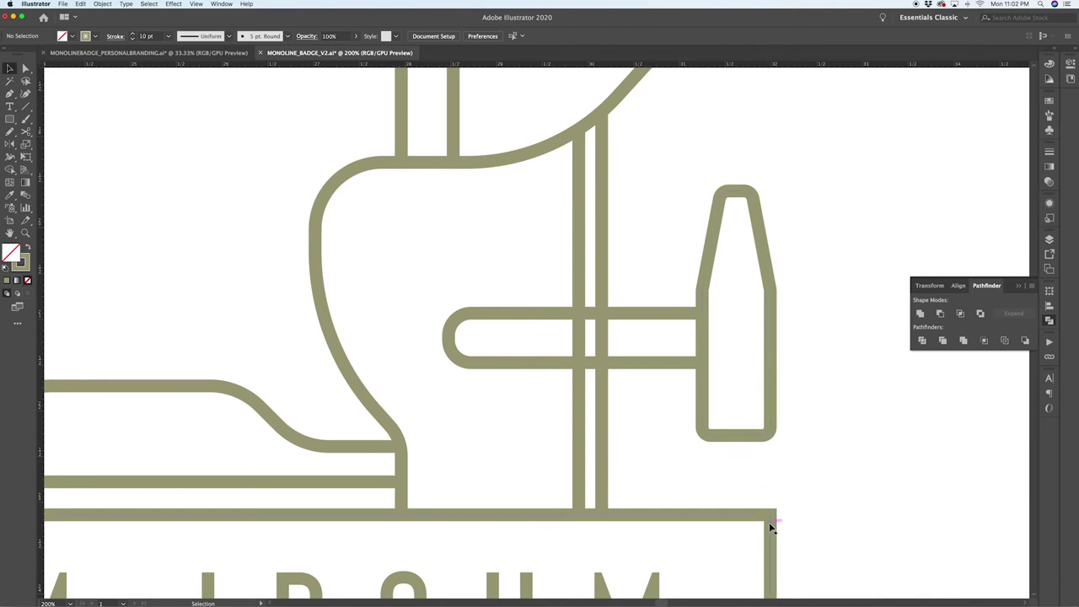
scroll(795, 446, "down", 4)
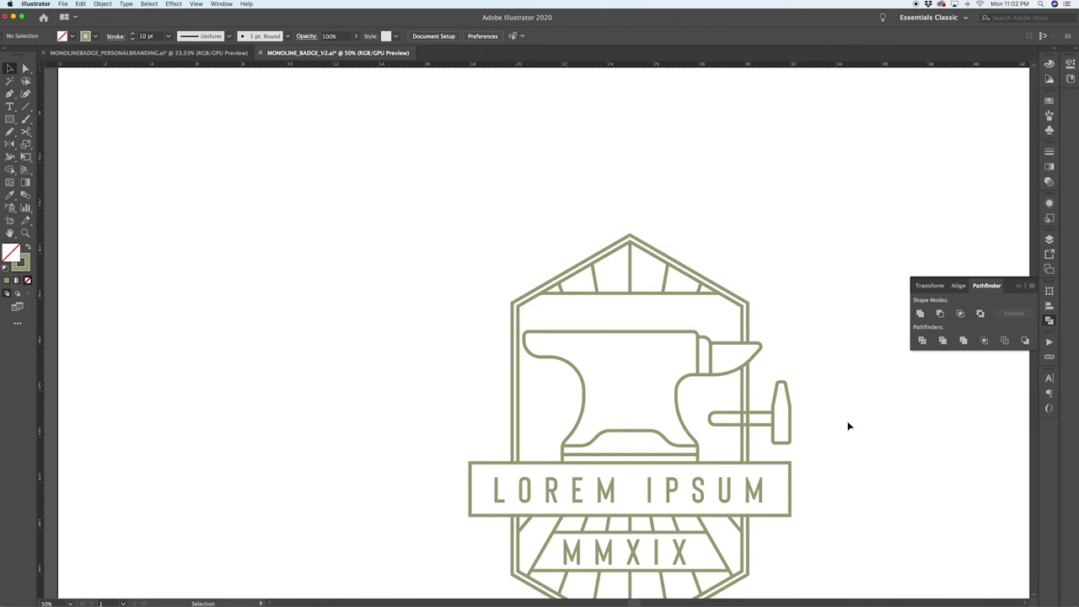
scroll(805, 412, "up", 3)
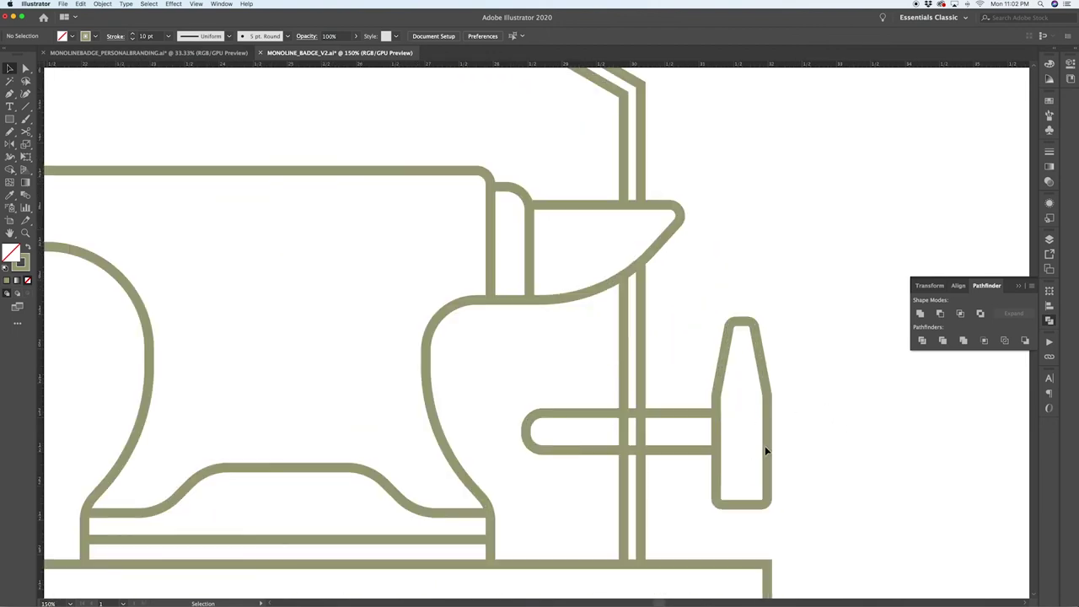
scroll(619, 430, "up", 5)
scroll(646, 433, "down", 3)
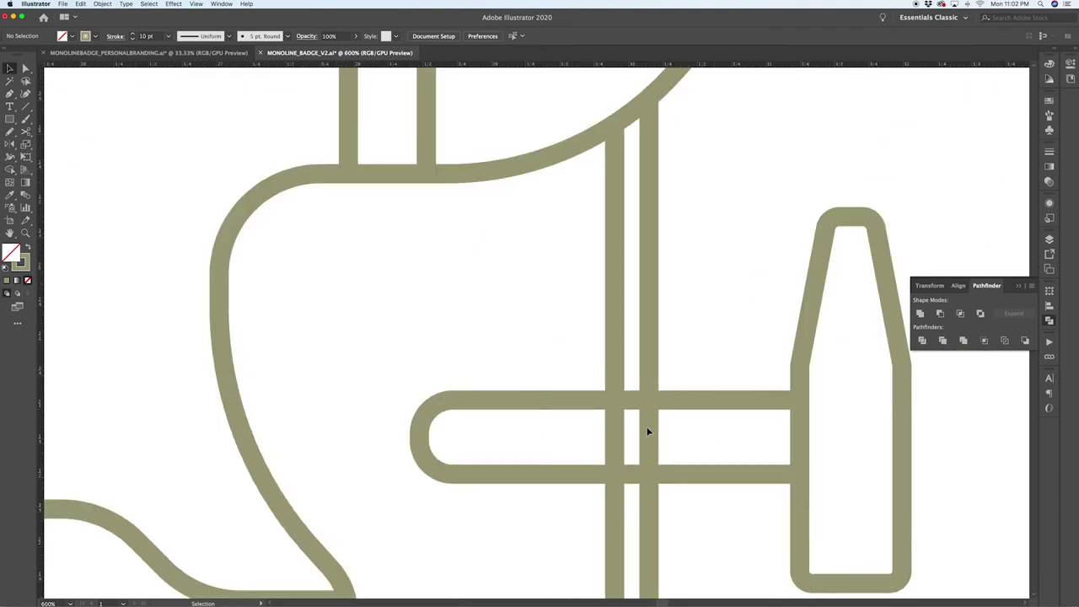
Step: Cut the frame's two right vertical lines above and below the hammer handle and delete the segments crossing it
key("c")
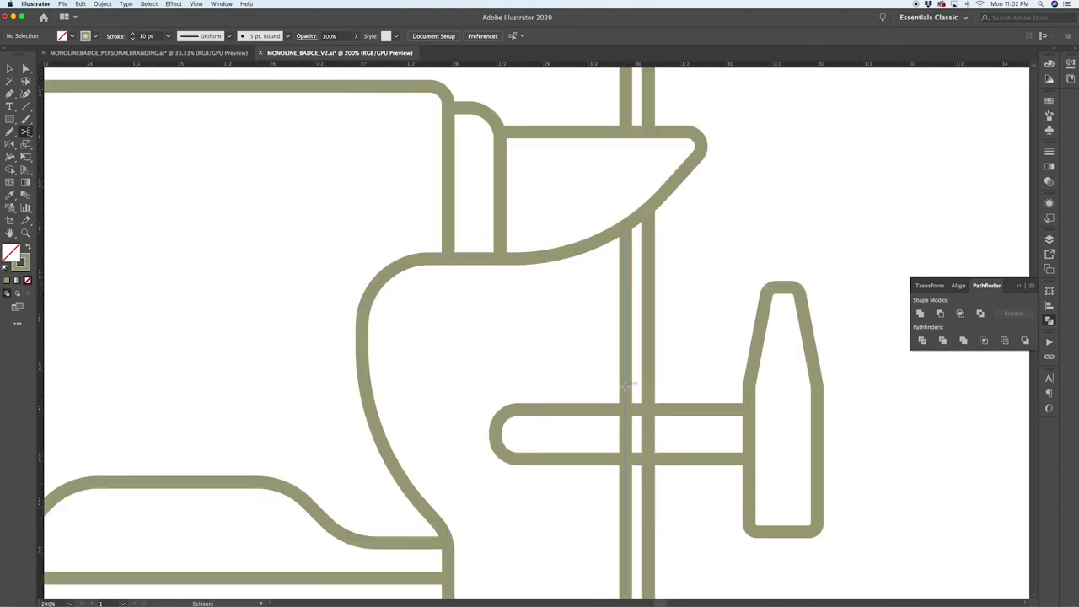
left_click(626, 386)
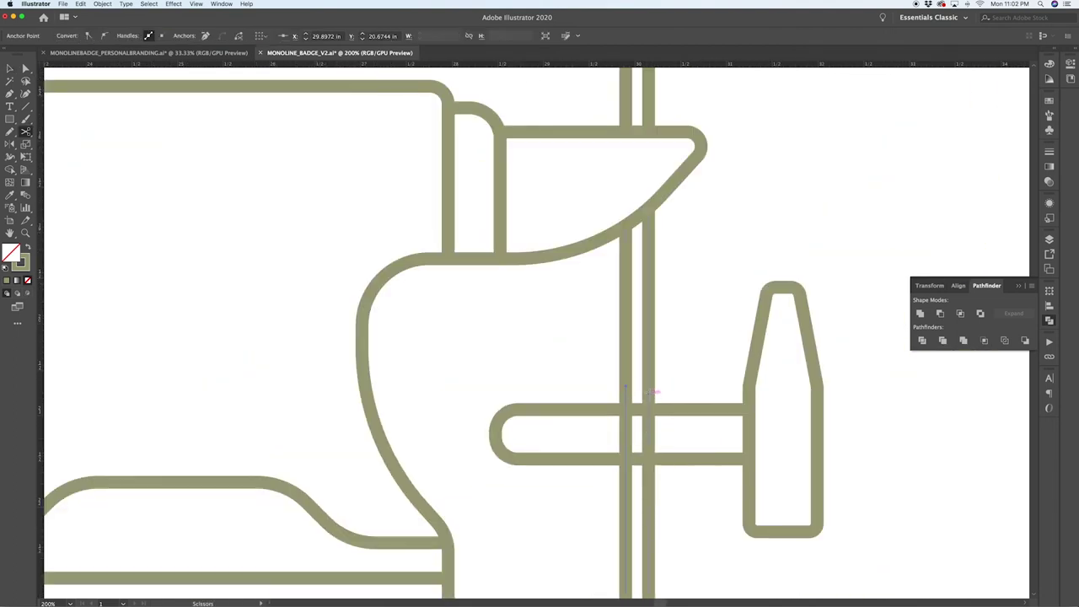
left_click(649, 476)
key("a")
left_click(672, 442)
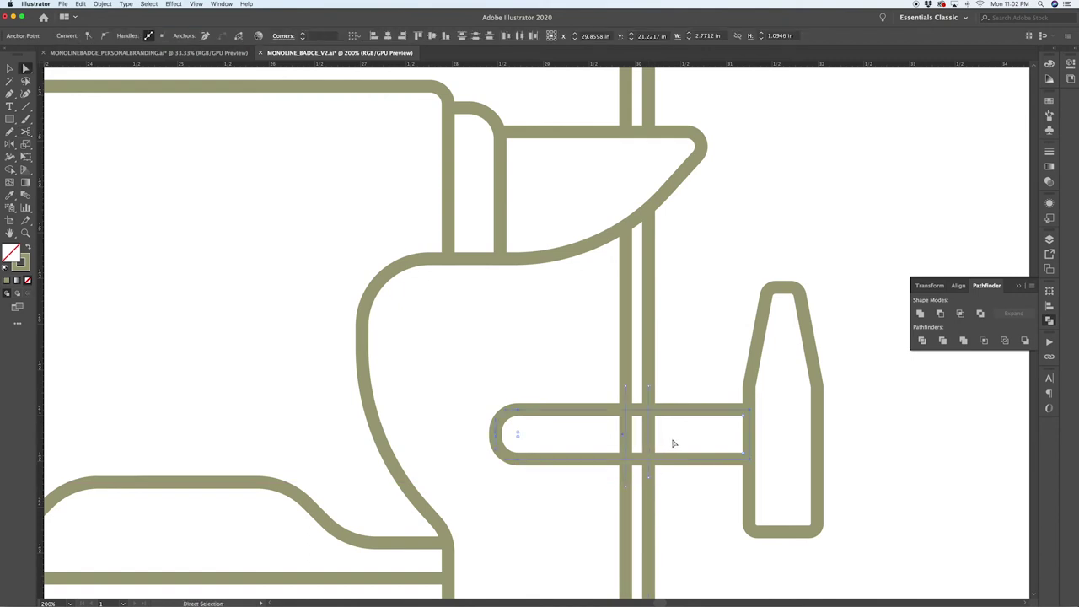
left_click(657, 423)
left_click(651, 428)
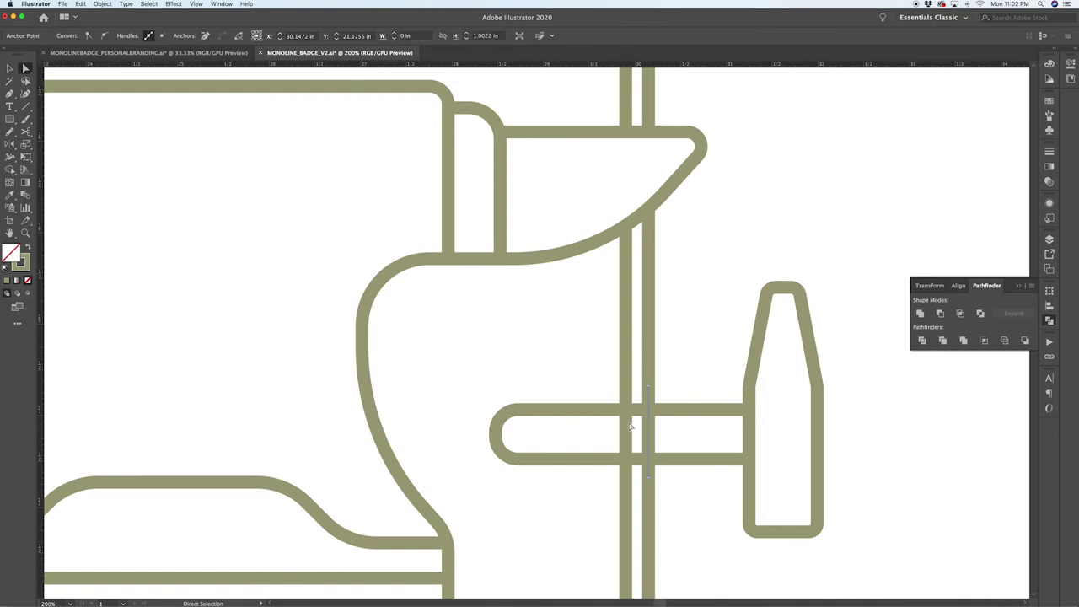
left_click(629, 424, "shift")
key("Delete")
left_click(728, 386)
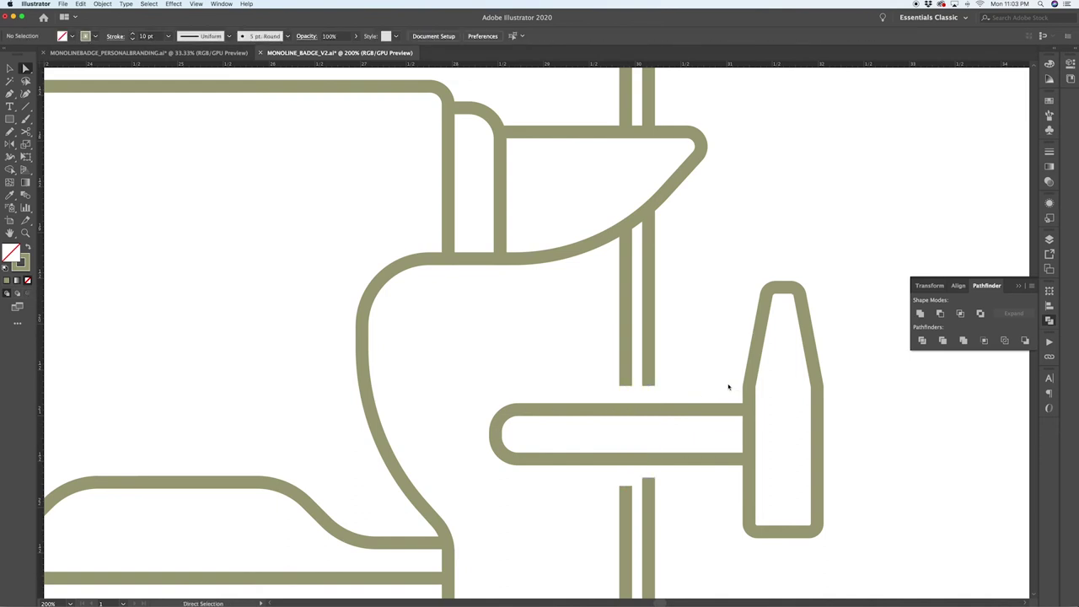
Step: Extend the four cut ends of the right frame lines so they meet the hammer handle's upper and lower edges
left_click_drag(625, 387, 649, 409)
left_click_drag(649, 480, 627, 465)
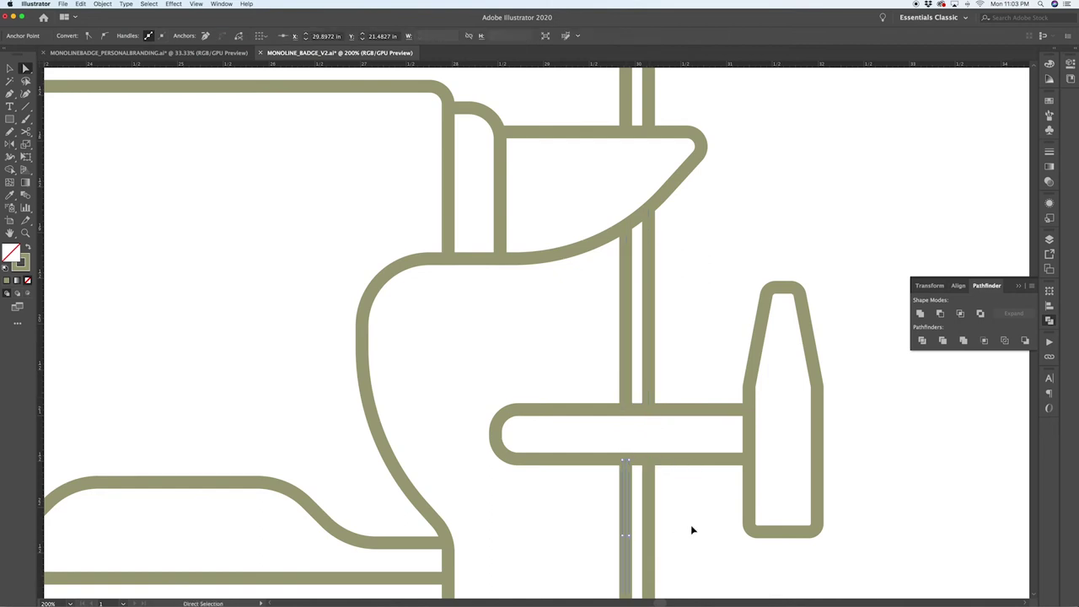
key("v")
left_click(715, 503)
Step: Reflect a copy of the hammer across the badge's vertical centre line onto the frame's left side
left_click(811, 407)
key("super+minus")
key("super+minus")
key("super+minus")
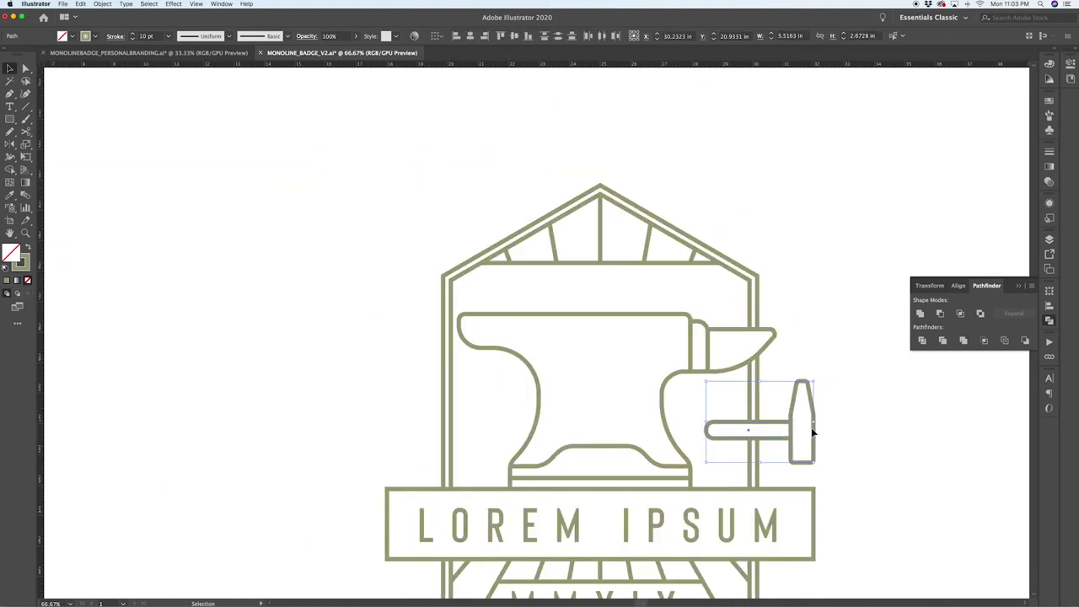
key("o")
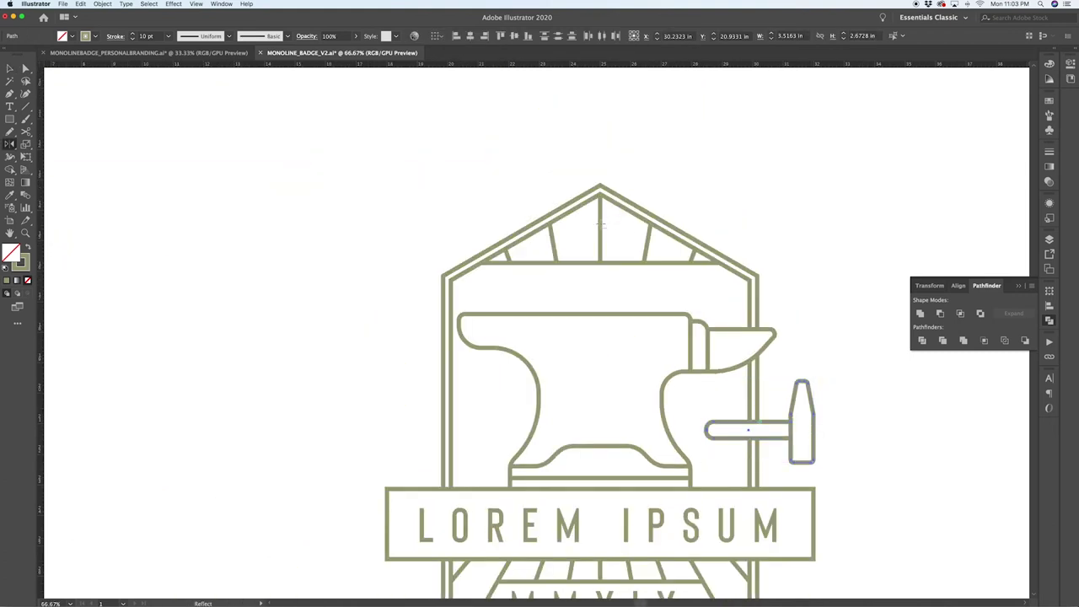
left_click(600, 222, "alt")
left_click(484, 378)
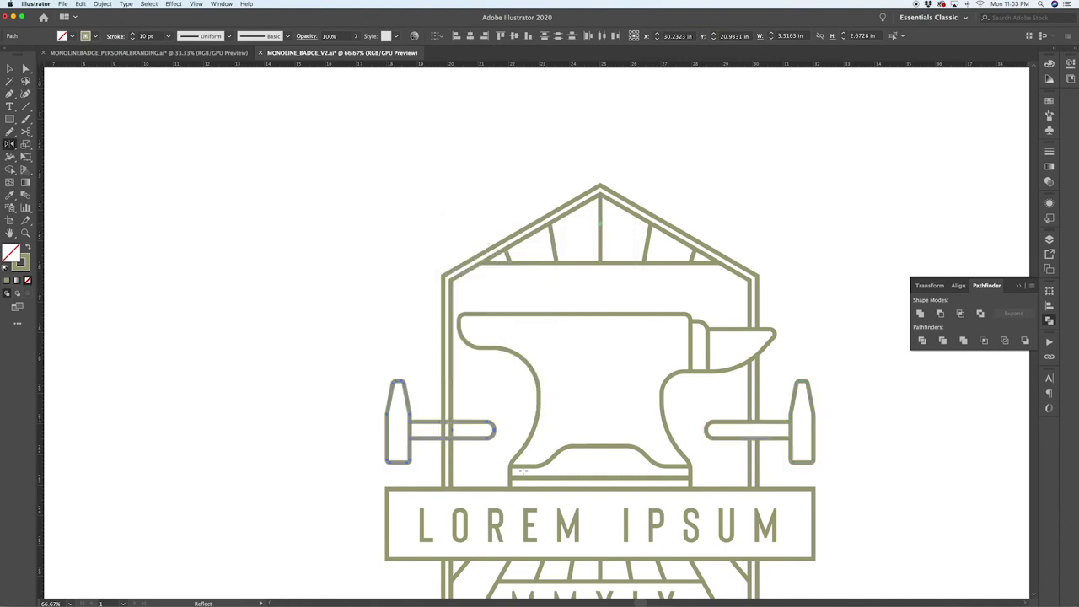
key("super+shift+a")
Step: Cut the two left frame lines above and below the mirrored hammer's handle and delete the segments between the cuts
scroll(430, 436, "up", 2)
key("c")
scroll(493, 393, "up", 2)
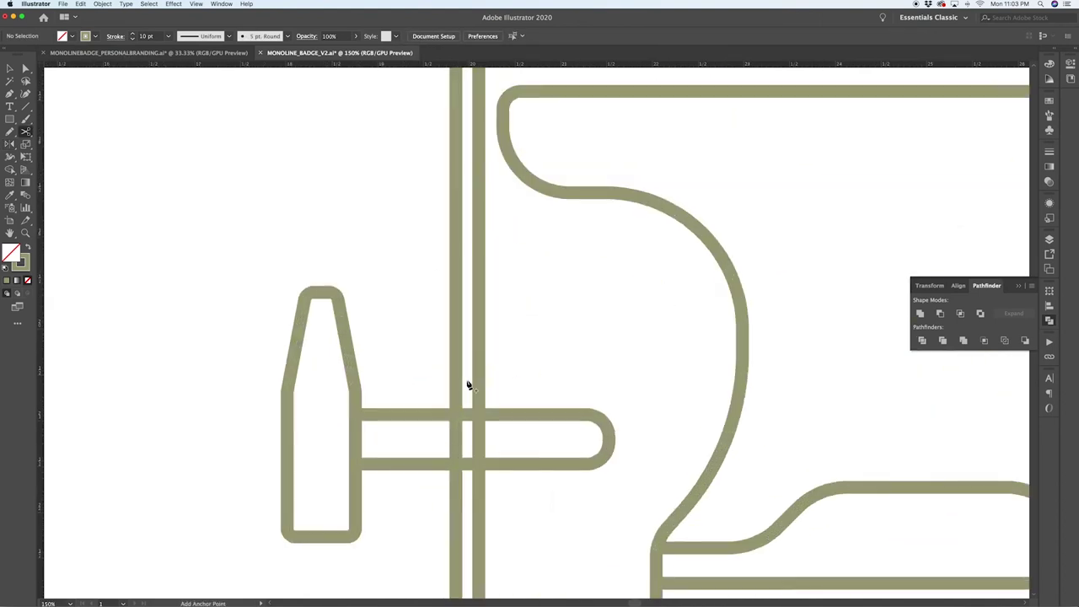
left_click(450, 405)
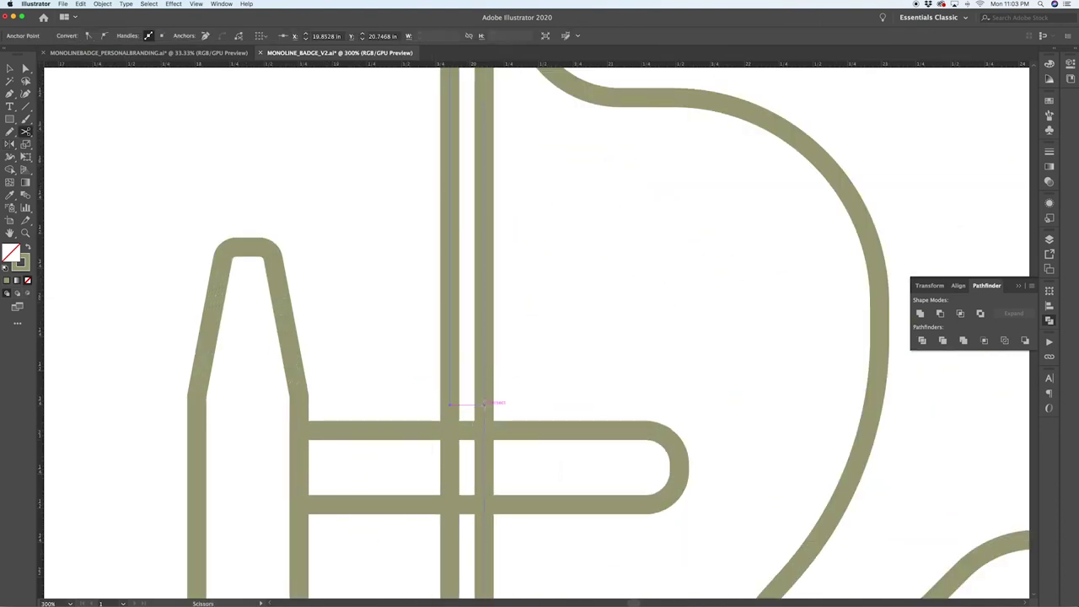
scroll(499, 494, "down", 2)
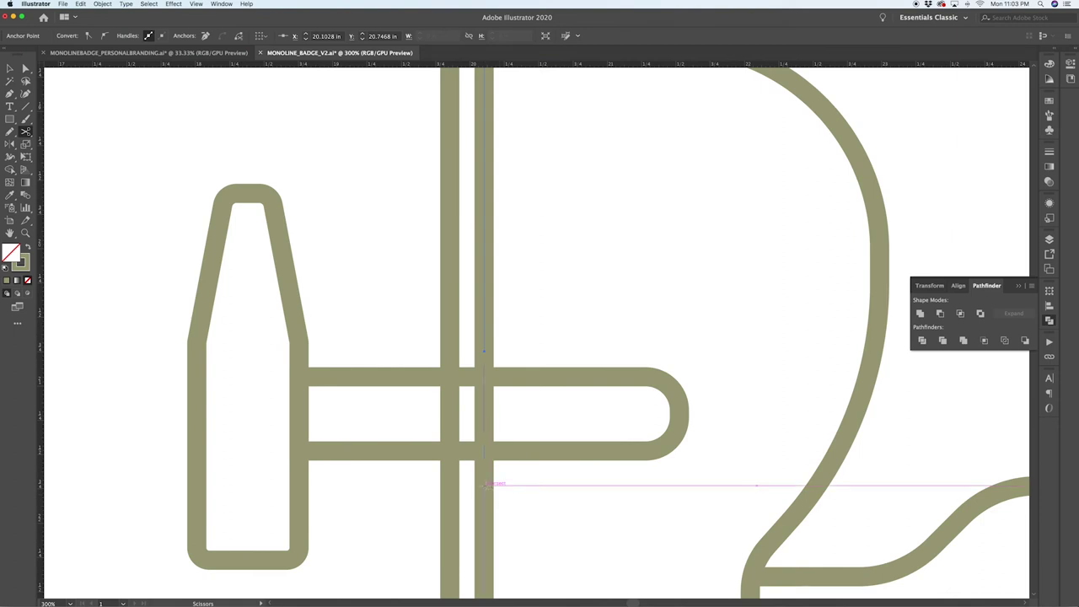
left_click(449, 486)
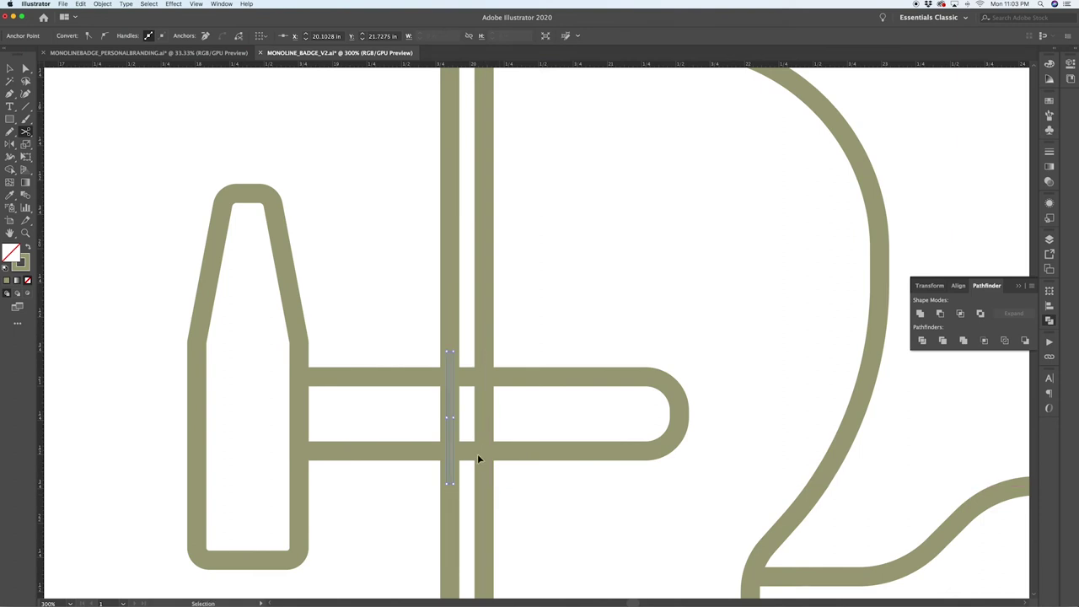
left_click(471, 451, "super")
left_click(453, 423, "super")
left_click(485, 413, "shift+super")
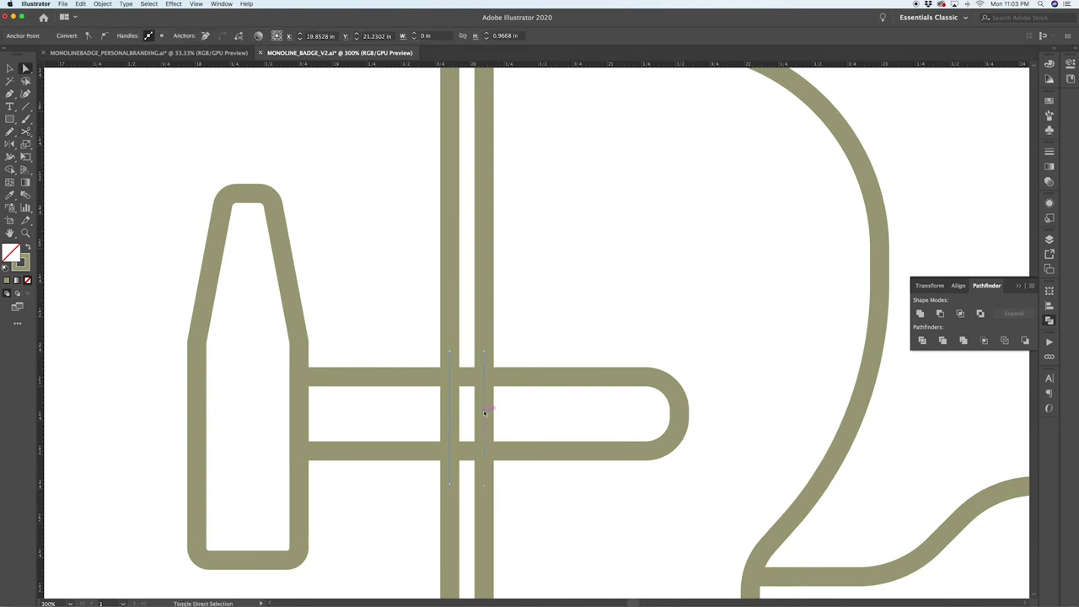
key("BackSpace")
Step: Extend the cut ends of the left frame lines so they meet the mirrored handle's upper and lower edges
left_click_drag(486, 354, 450, 371)
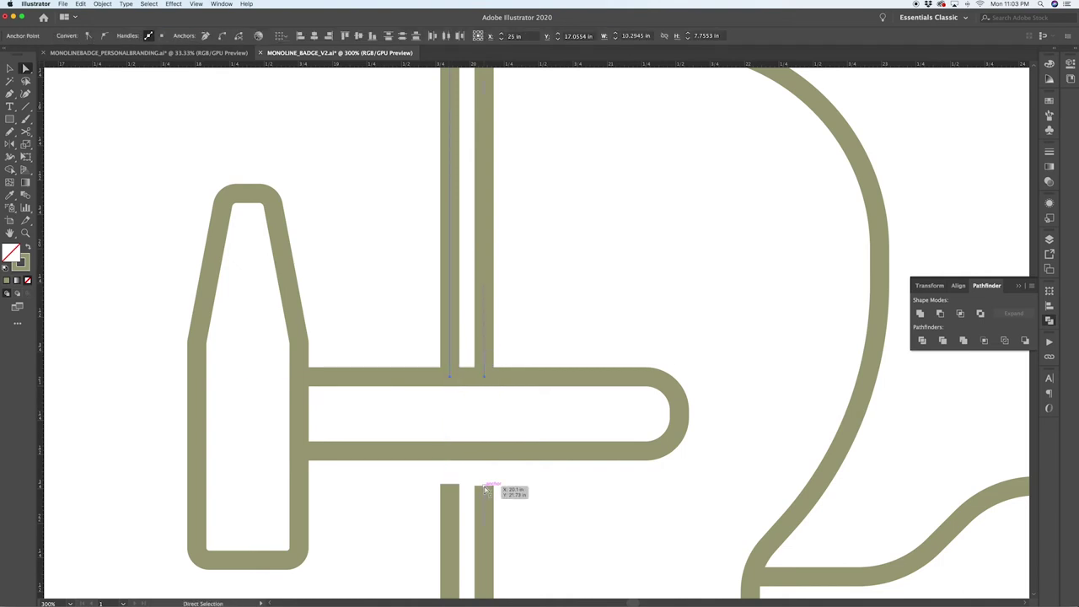
left_click_drag(481, 490, 452, 459)
left_click(404, 508)
Step: Draw a straight horizontal line across the inner frame between the base of the upper rays and the anvil's top
key("super+0")
scroll(404, 508, "down", 1)
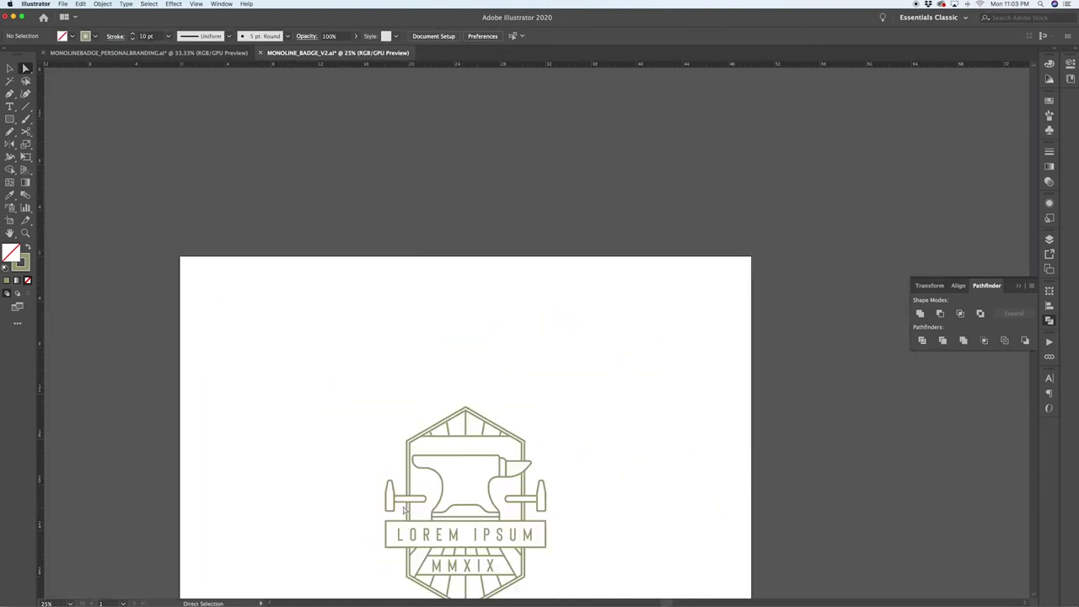
scroll(421, 421, "down", 2)
scroll(451, 367, "up", 3)
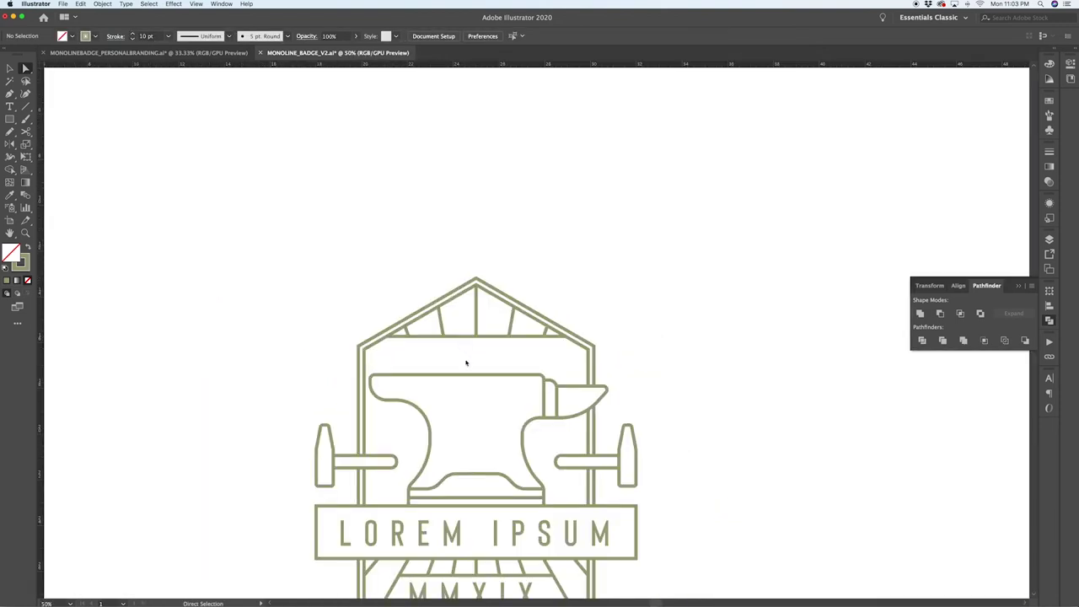
key("p")
left_click(364, 359)
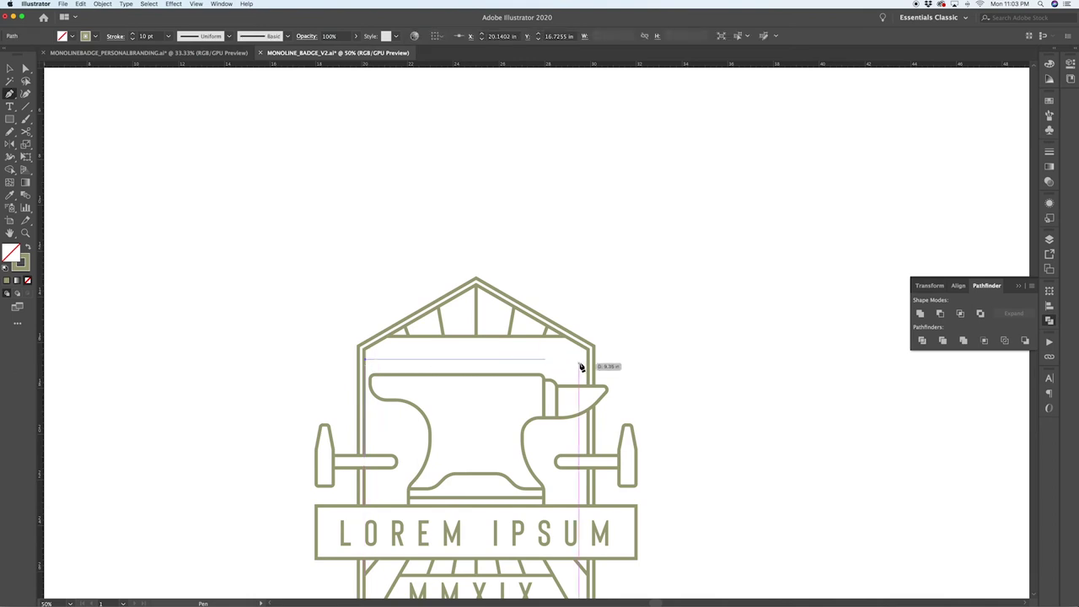
left_click(590, 359)
left_click(659, 357, "super")
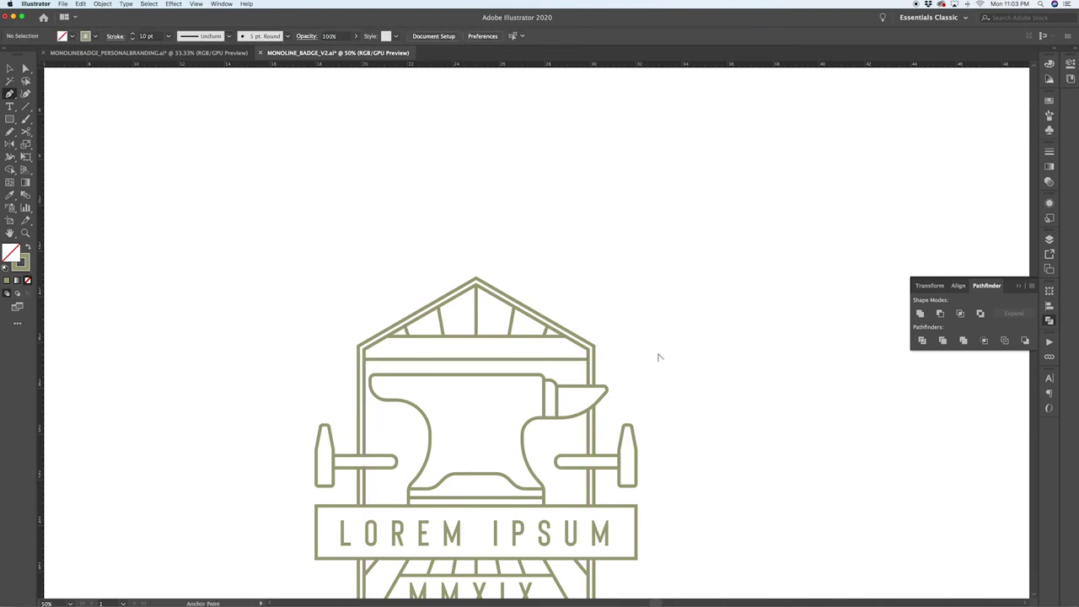
scroll(659, 357, "down", 1)
scroll(658, 356, "down", 2)
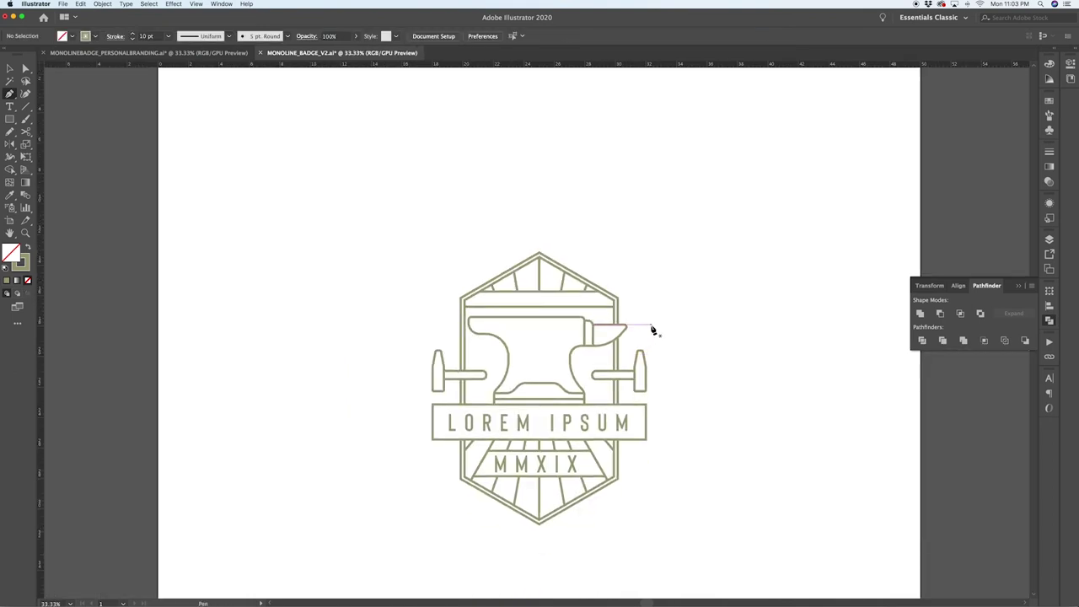
scroll(674, 339, "up", 1)
scroll(675, 341, "down", 2)
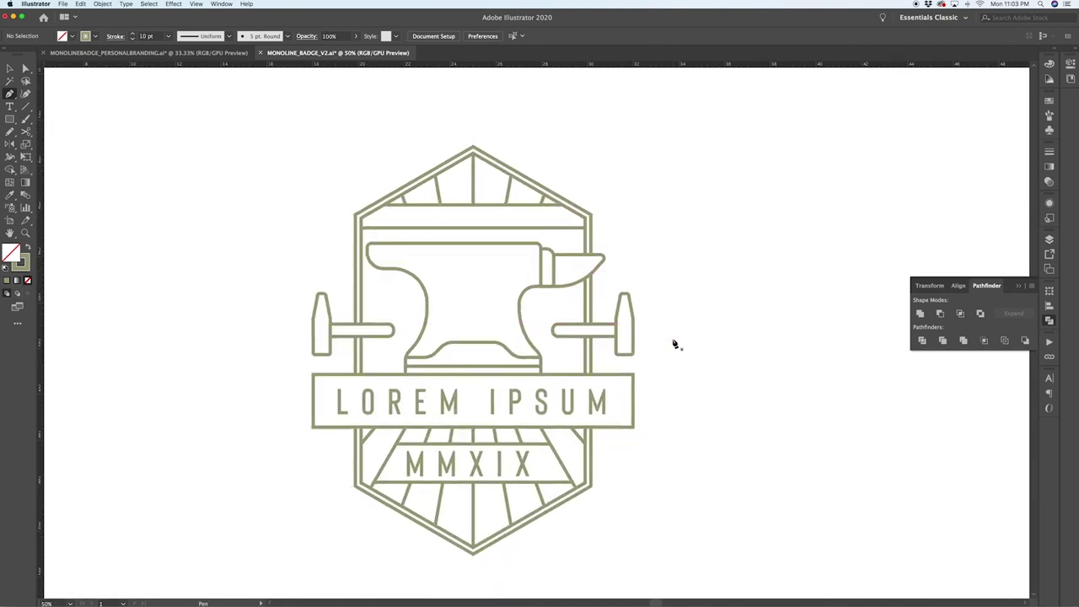
scroll(674, 343, "up", 2)
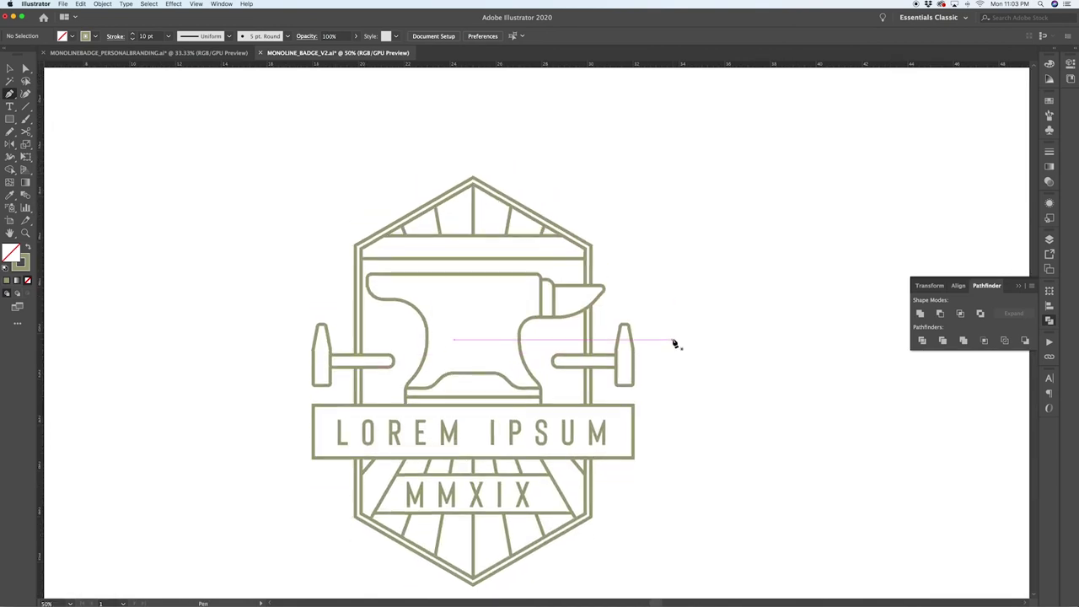
left_click(414, 210)
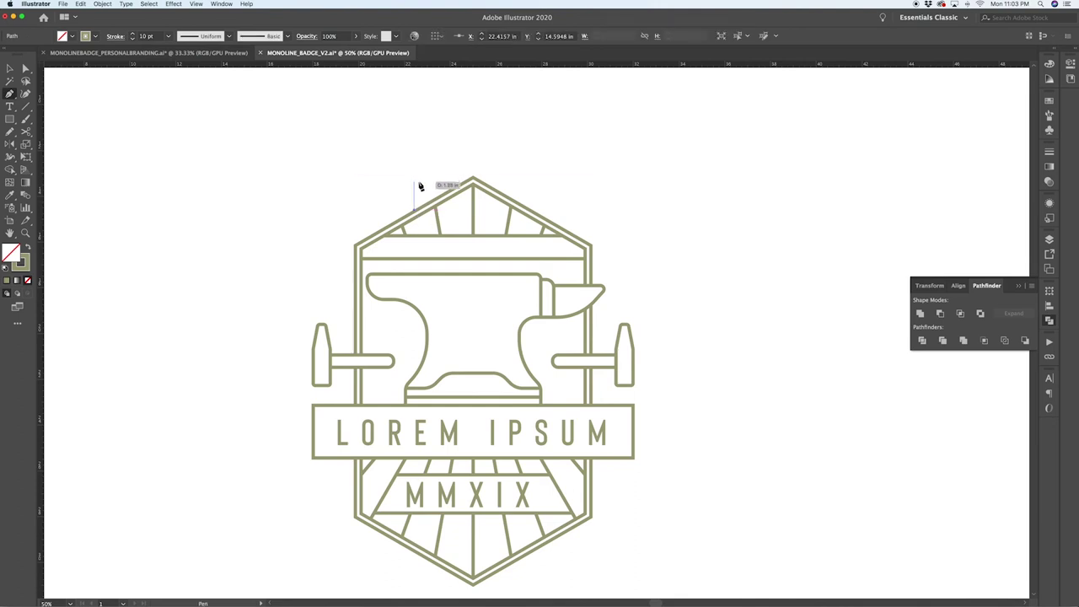
left_click(413, 181)
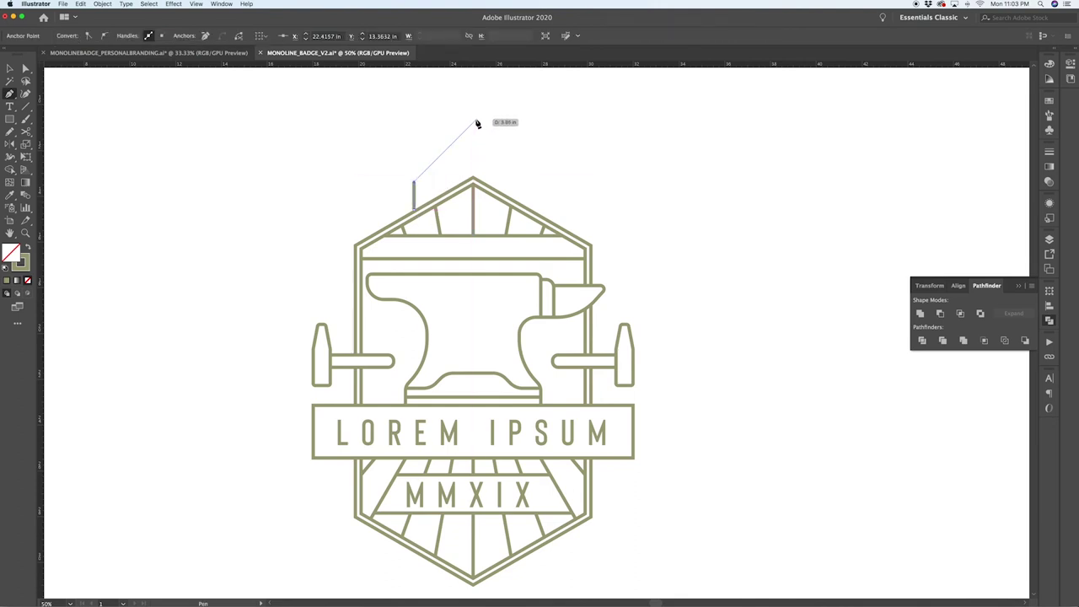
left_click(477, 123)
key("super+equal")
key("super+equal")
key("super+equal")
key("super+equal")
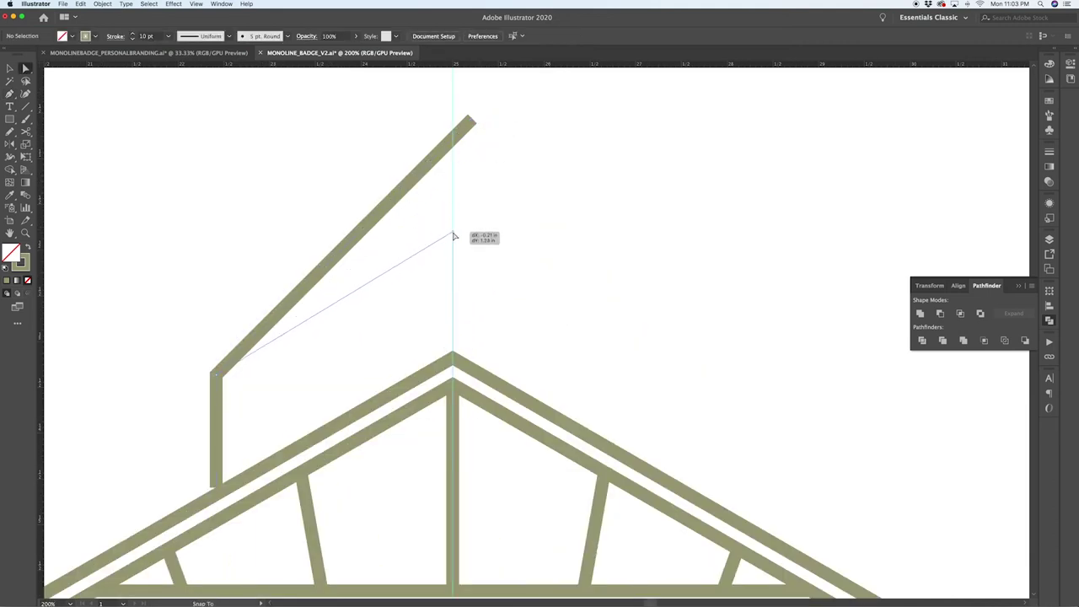
key("super+minus")
key("super+minus")
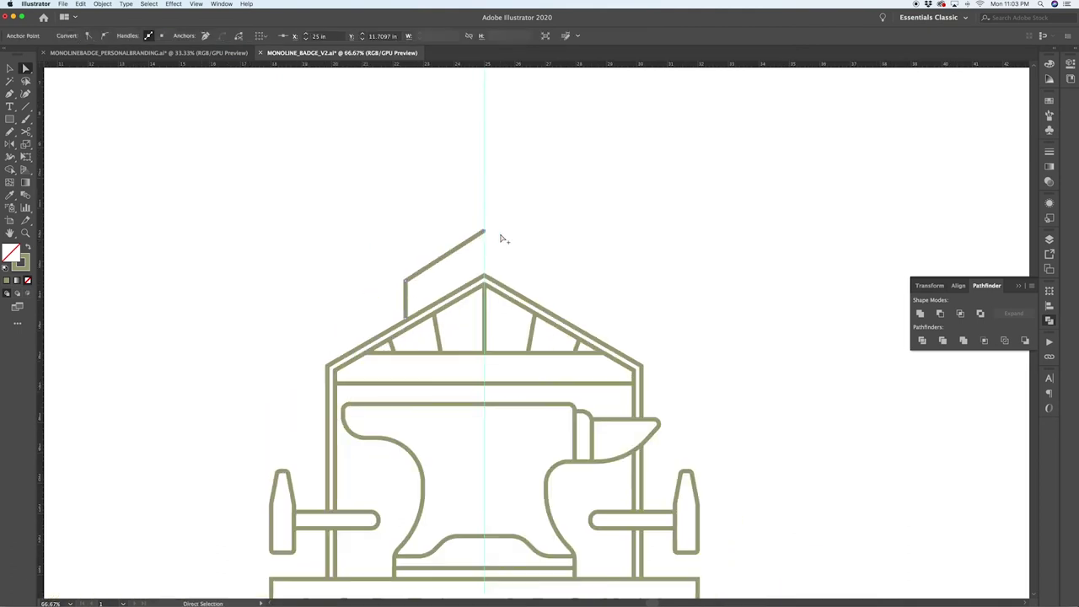
left_click(473, 231)
key("v")
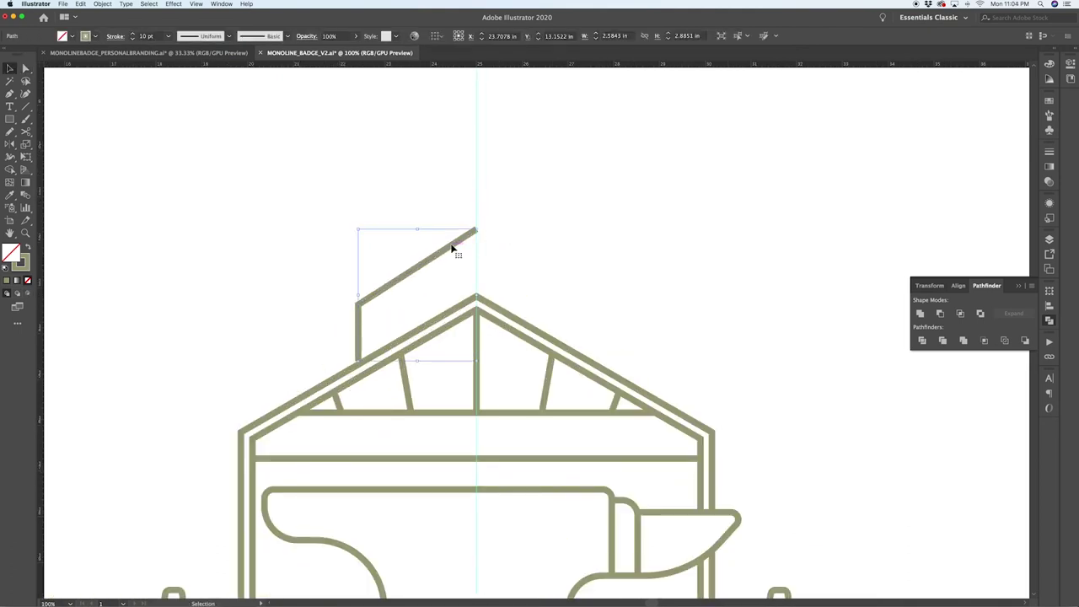
key("Delete")
Step: Duplicate the outer frame's roof path straight upward and scale the copy down, centred over the badge's peak
left_click_drag(573, 355, 573, 233)
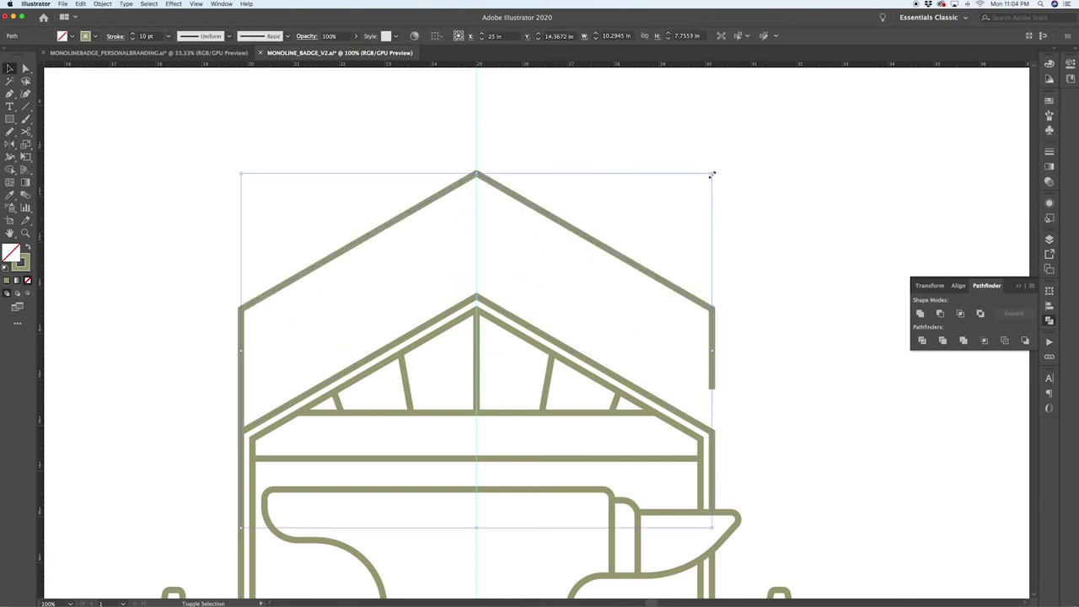
left_click_drag(712, 175, 599, 224)
left_click(646, 246)
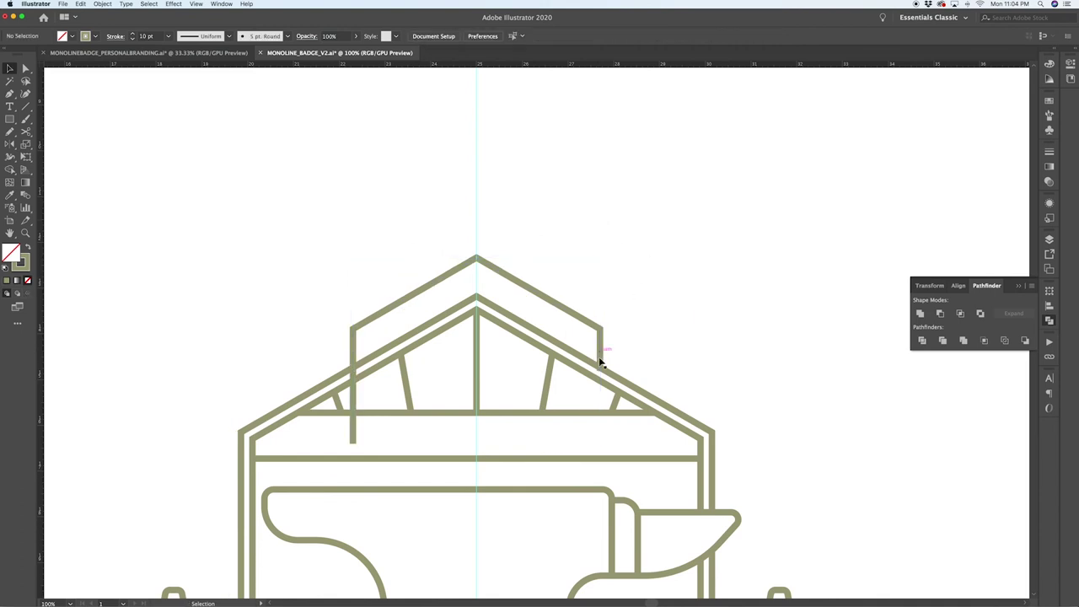
Step: Adjust the lower ends of the small peaked outline so both sides end on the outer frame's sloped edges
key("a")
left_click_drag(360, 440, 355, 366)
scroll(611, 367, "up", 6)
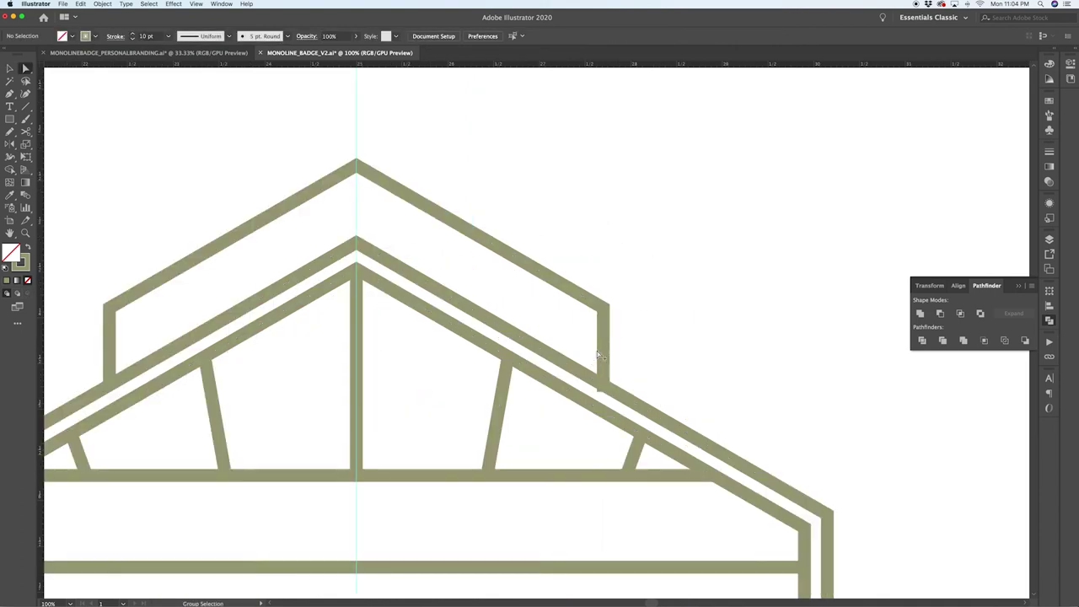
left_click_drag(618, 477, 616, 459)
scroll(723, 405, "down", 2)
scroll(722, 404, "down", 6)
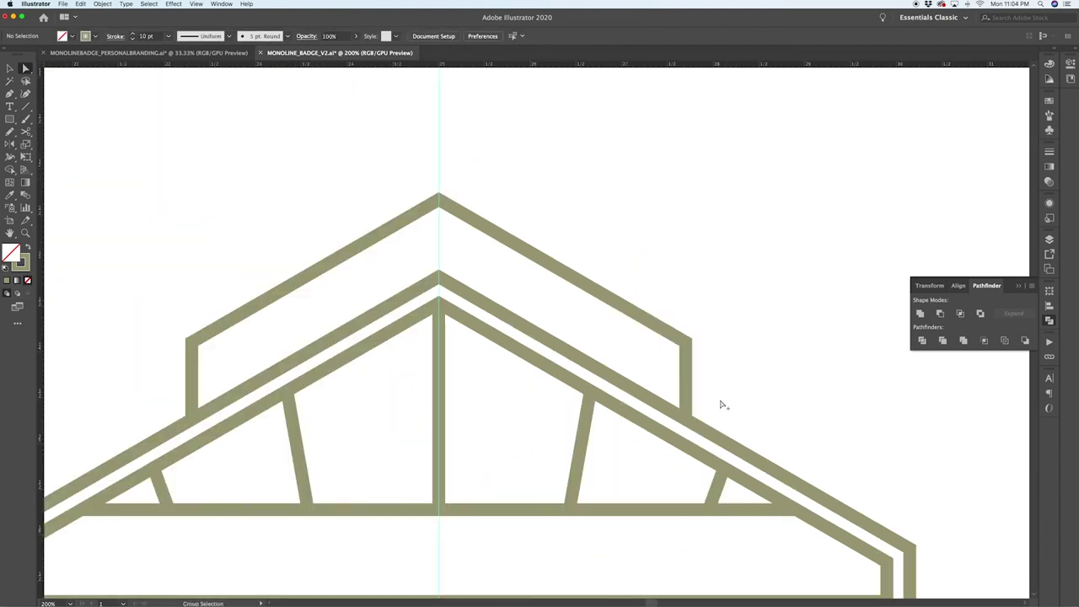
Step: Copy the small peaked outline, flip it vertically and fit it against the badge's bottom point
key("v")
scroll(733, 386, "down", 3)
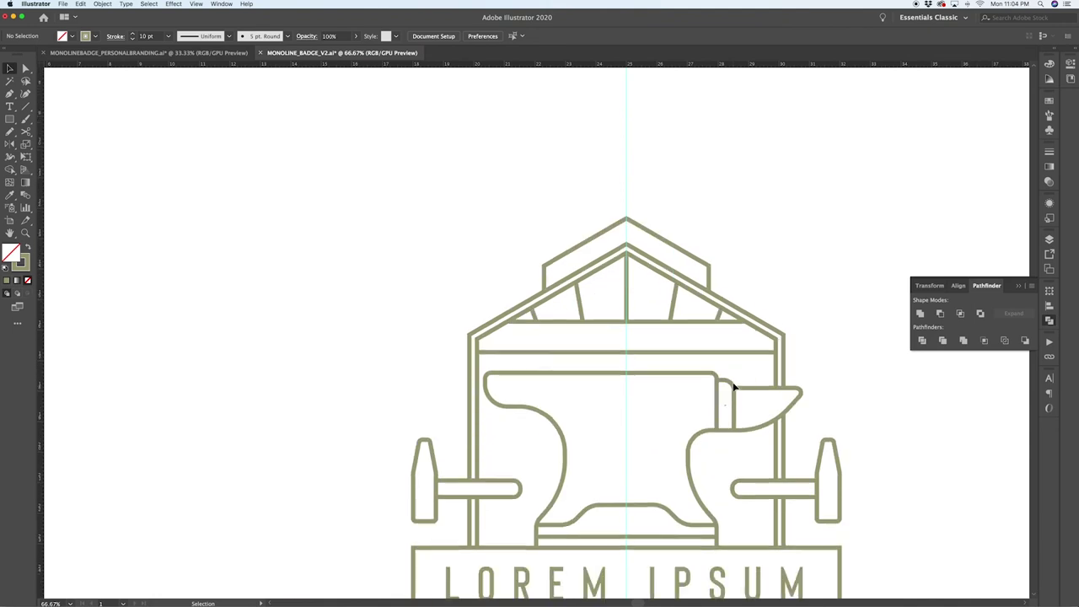
left_click(751, 325)
scroll(756, 305, "down", 1)
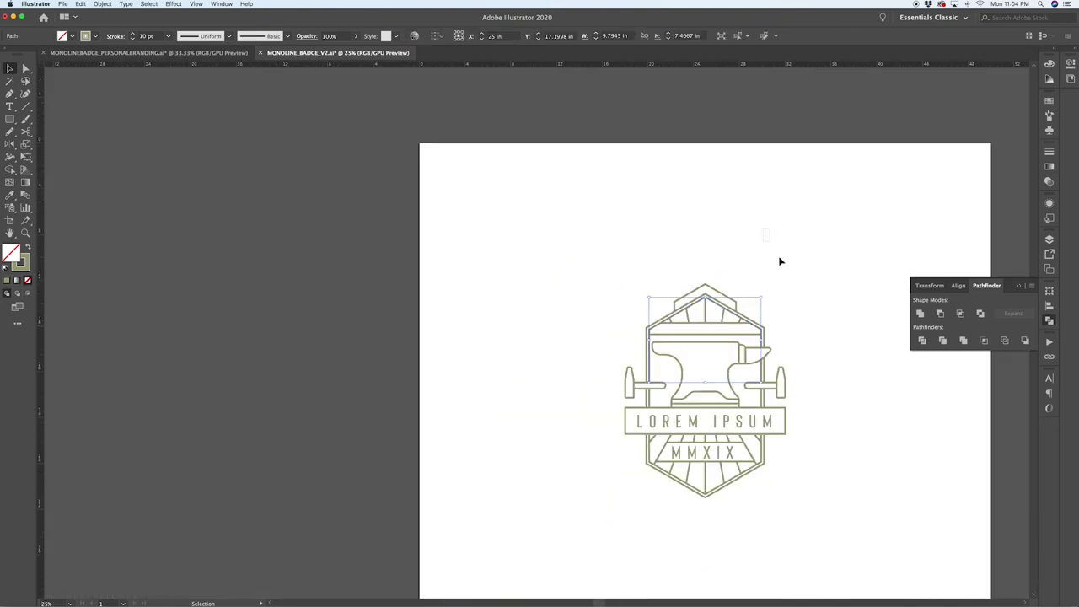
left_click(776, 286)
scroll(774, 306, "up", 4)
scroll(766, 299, "down", 1)
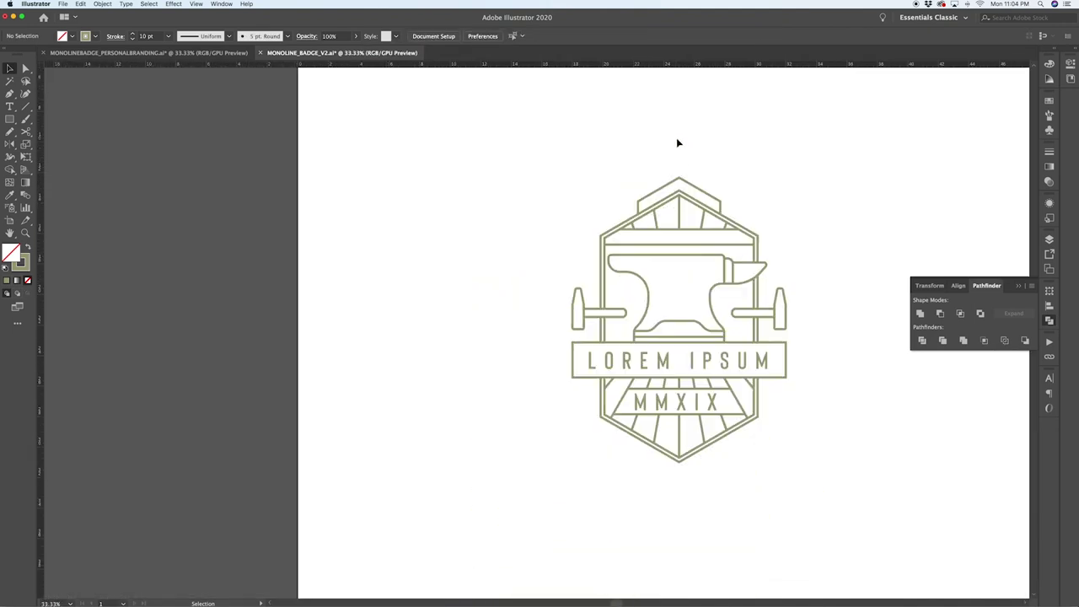
left_click_drag(691, 187, 634, 477)
left_click(741, 511)
left_click_drag(720, 489, 722, 442)
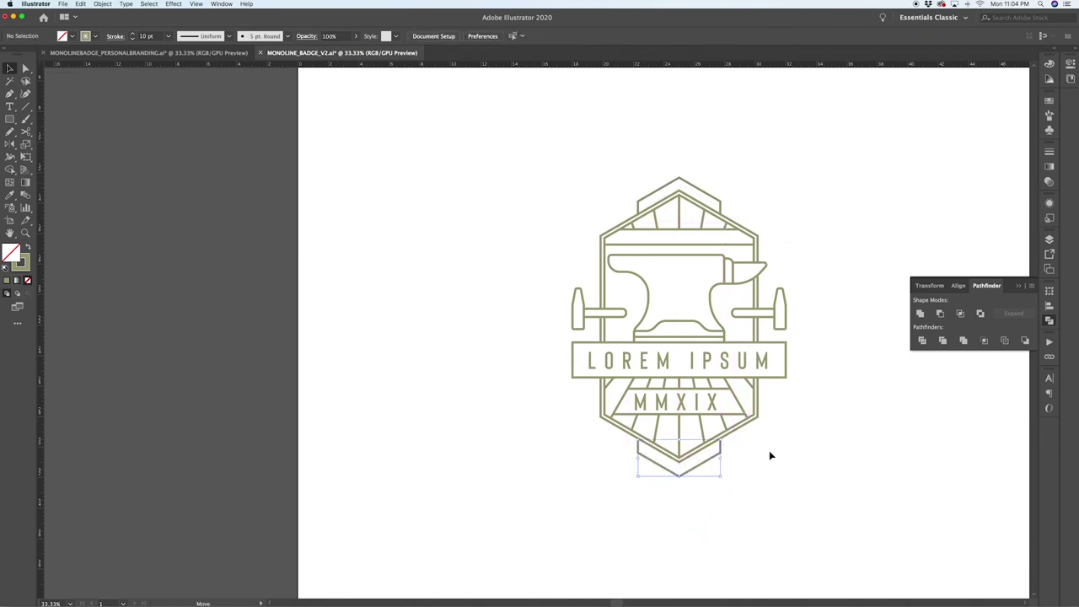
Step: Examine how the bottom peaked outline meets the frame's sloped edges, and look over the whole badge
left_click(734, 452)
scroll(734, 451, "up", 6)
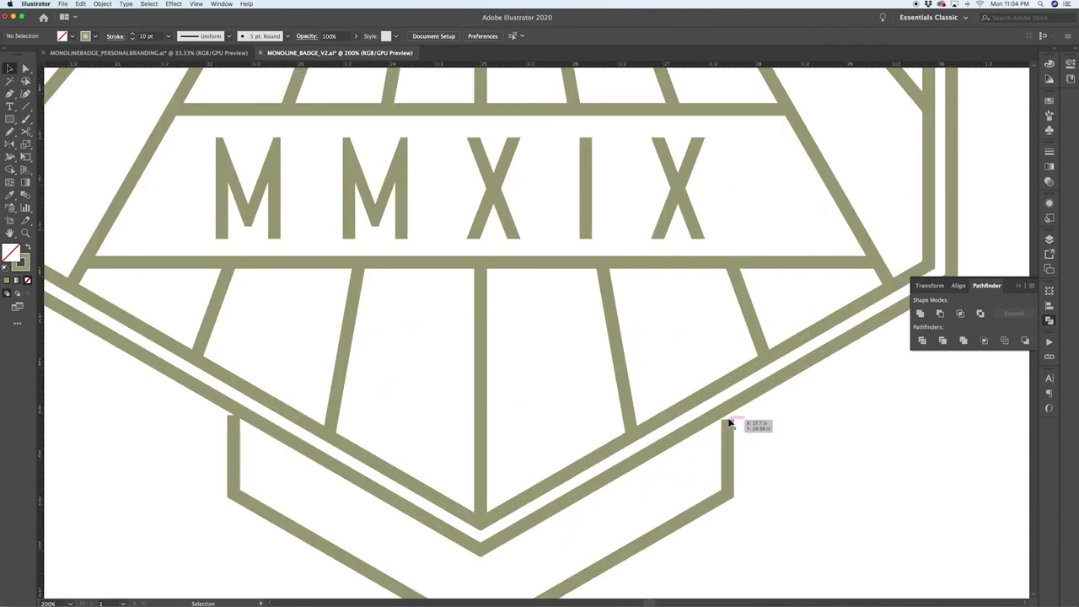
scroll(775, 419, "down", 3)
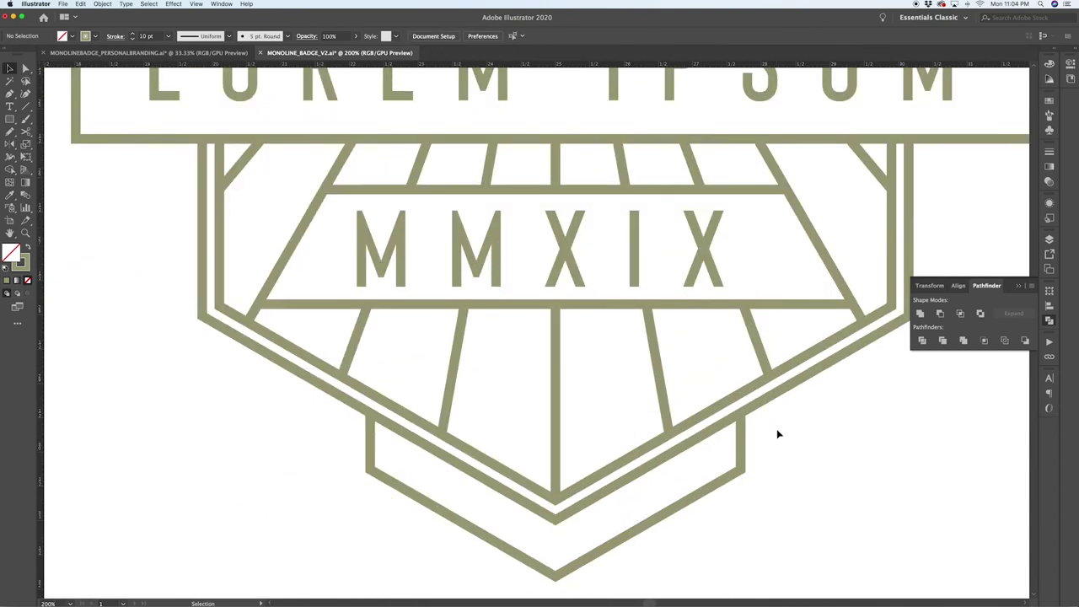
scroll(777, 434, "up", 3)
scroll(777, 434, "down", 6)
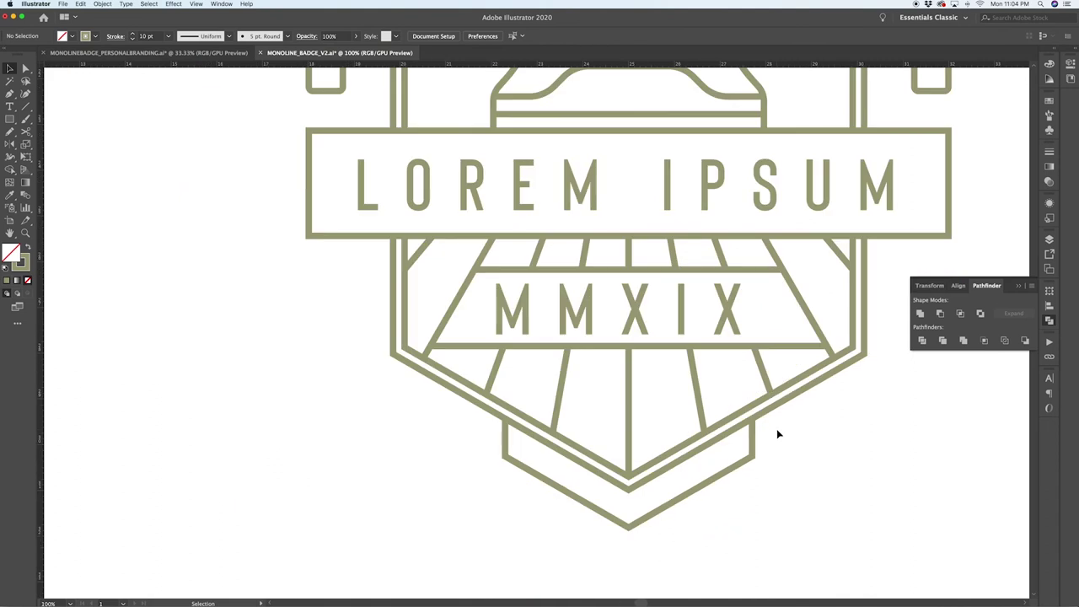
scroll(777, 434, "up", 2)
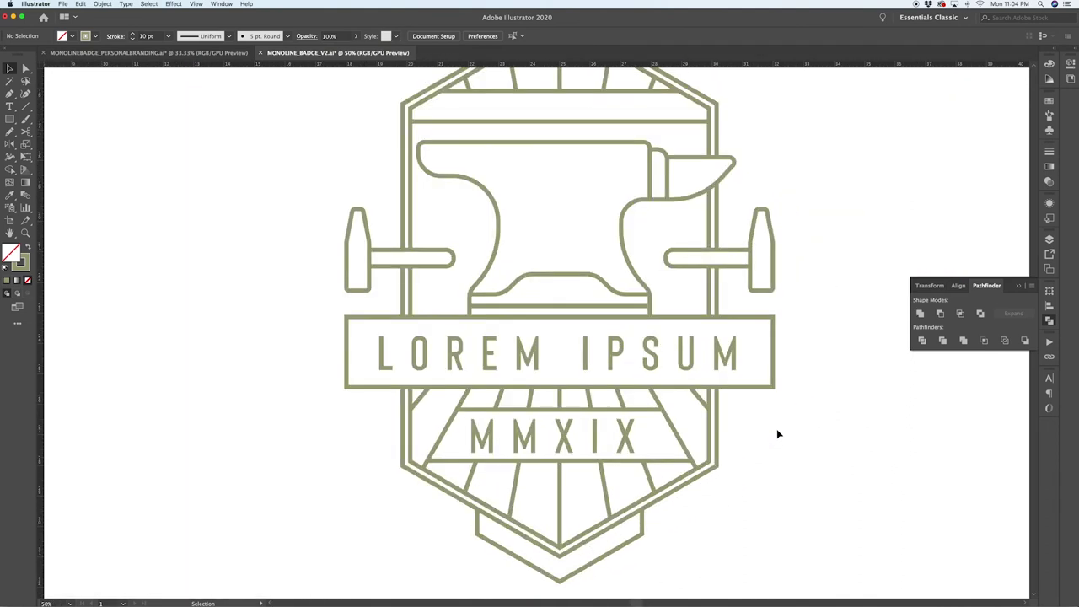
scroll(777, 434, "down", 1)
scroll(777, 434, "right", 3)
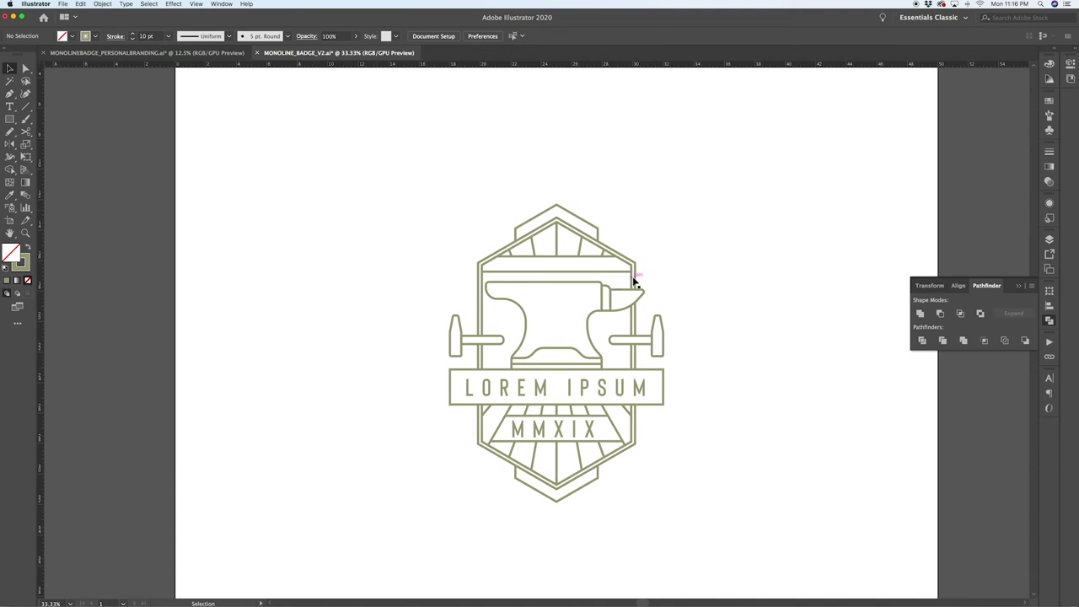
Step: Switch to outline view and examine the paths of the complete badge from peak to bottom point
scroll(634, 283, "up", 1)
key("super+y")
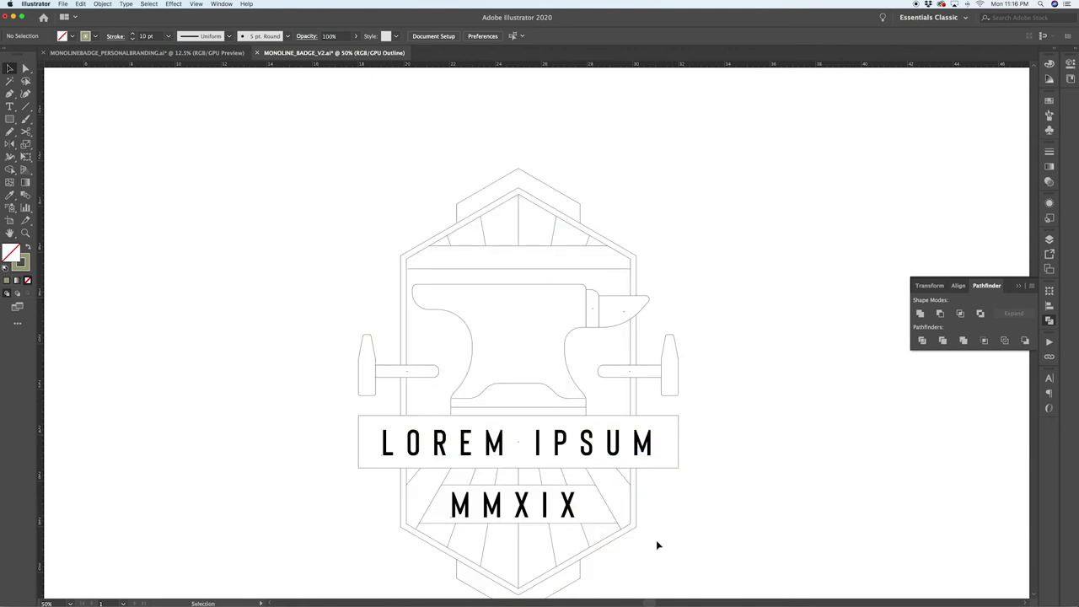
scroll(660, 540, "down", 2)
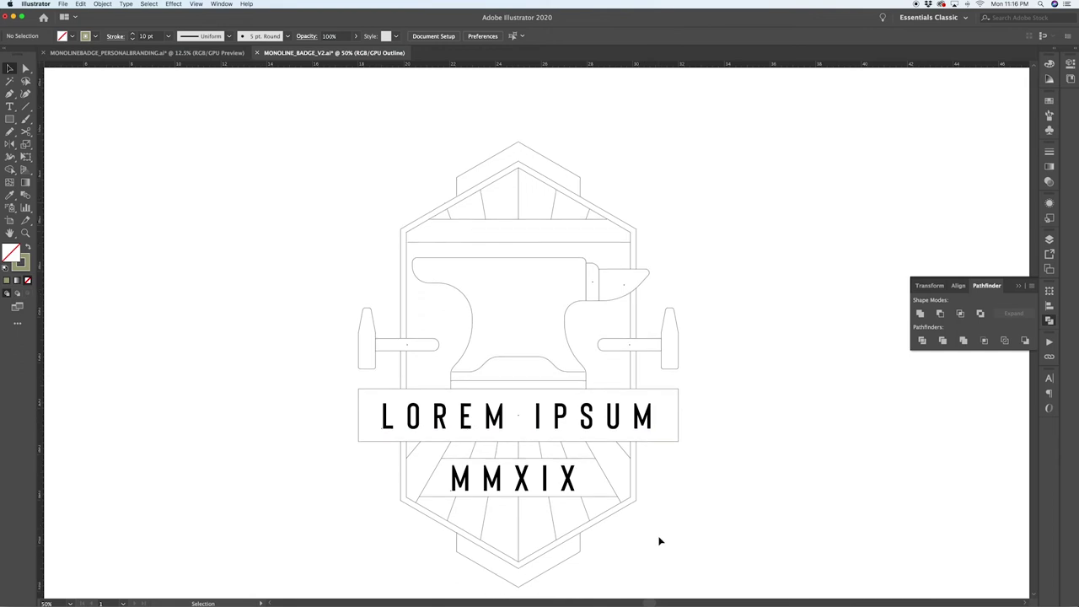
scroll(660, 540, "down", 3)
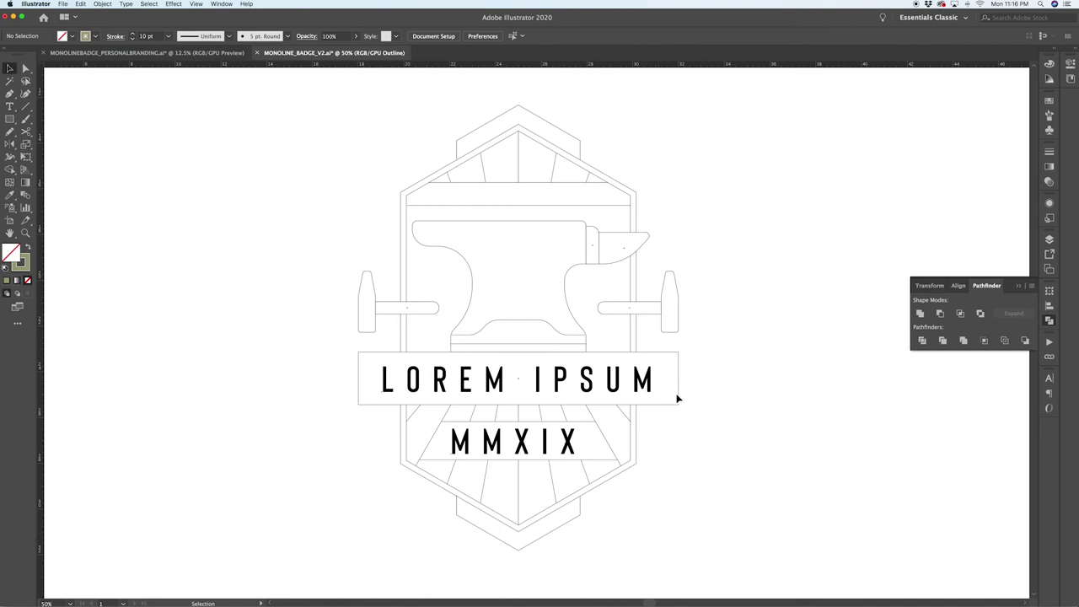
scroll(615, 333, "down", 1)
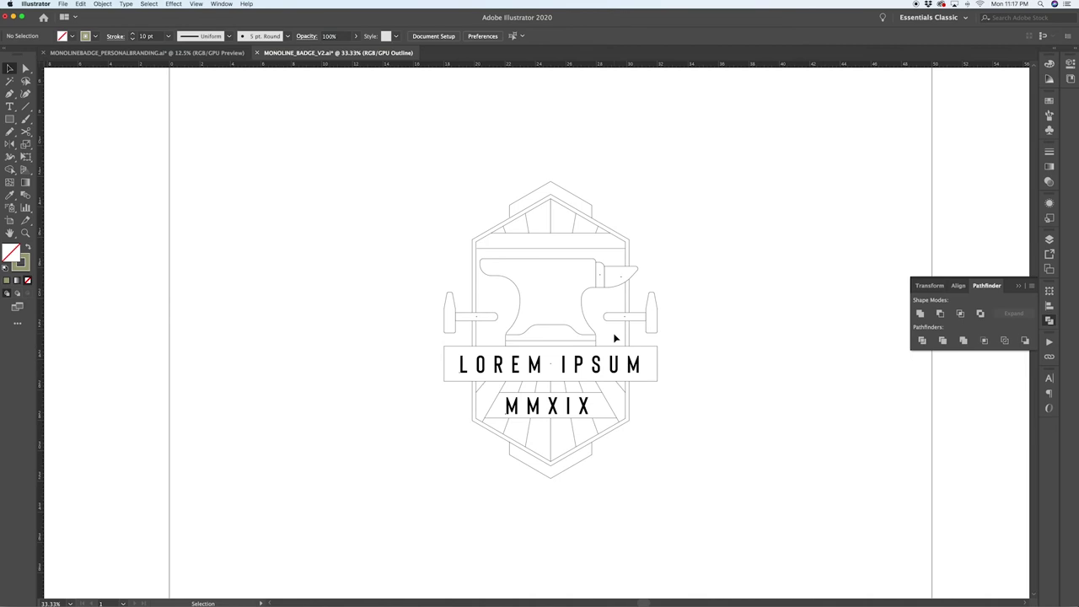
Step: Select all the badge artwork, convert its text to outlines and outline all the strokes into filled shapes
key("super+a")
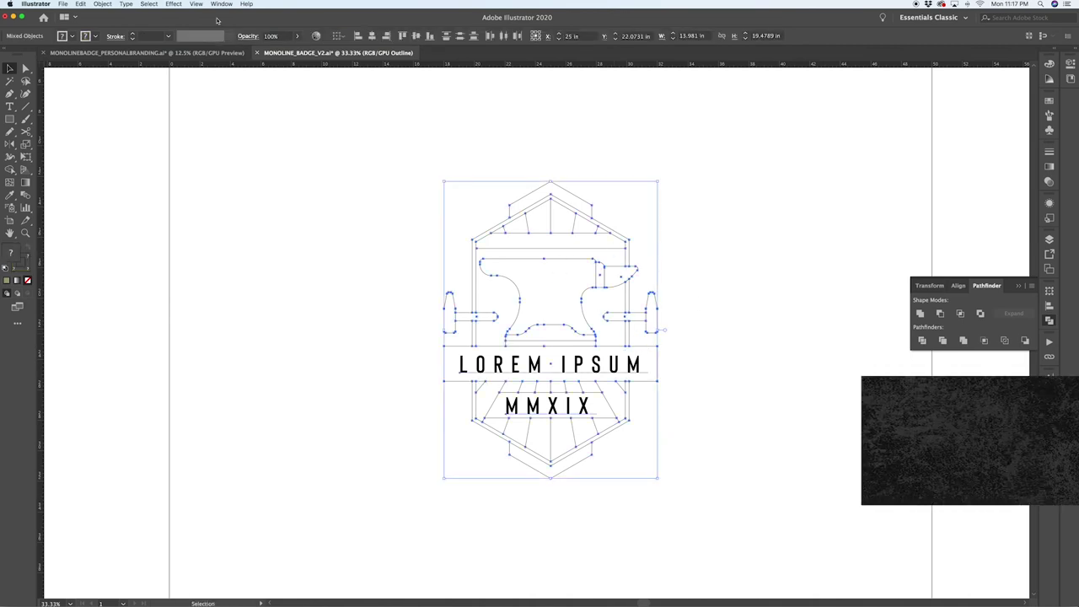
key("super+shift+o")
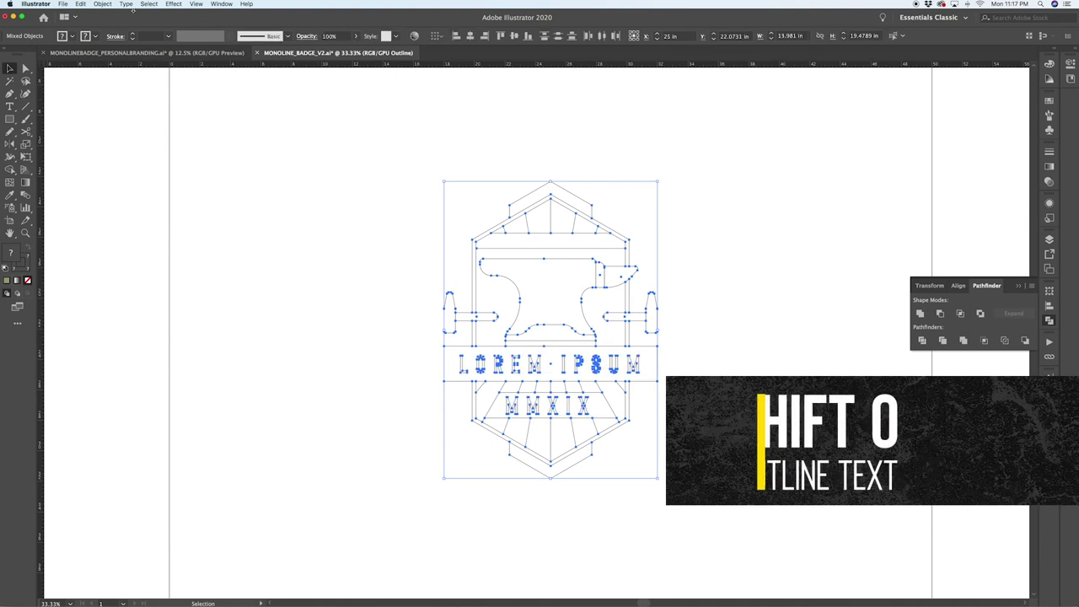
left_click(127, 4)
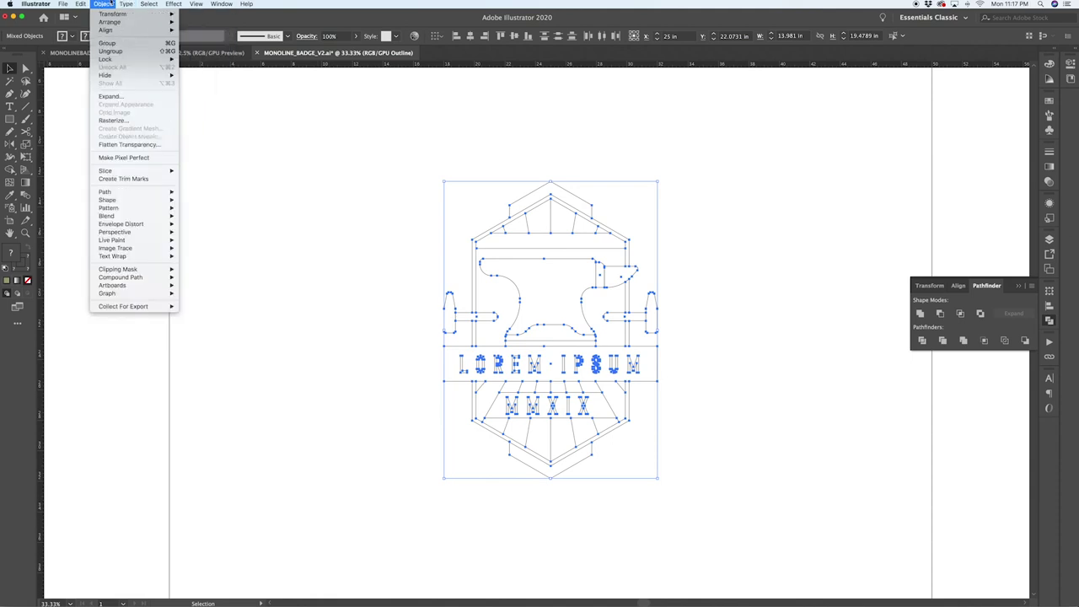
mouse_move(102, 4)
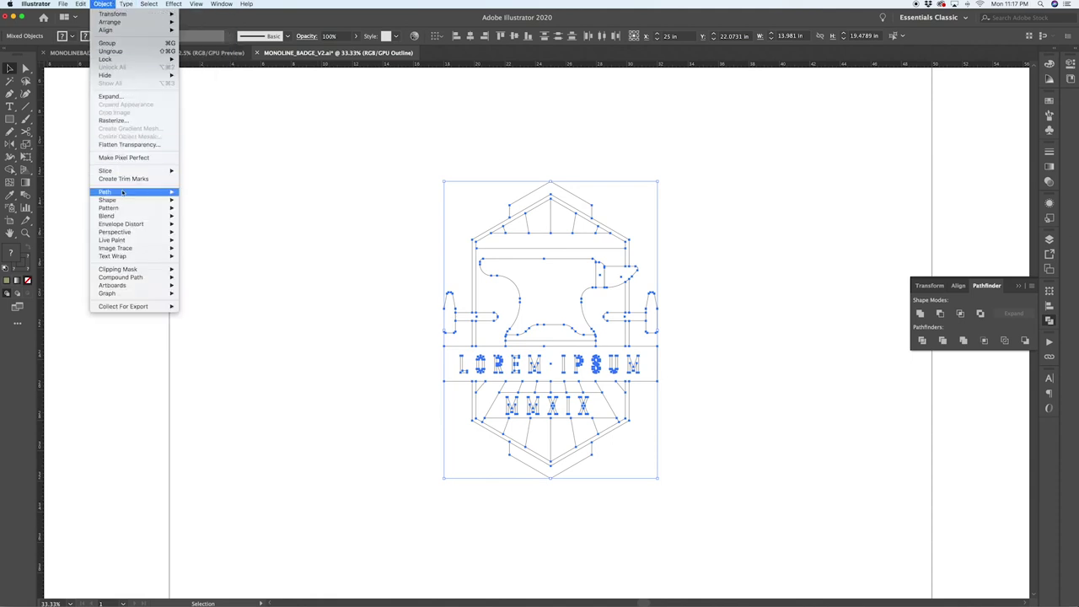
mouse_move(160, 192)
left_click(224, 214)
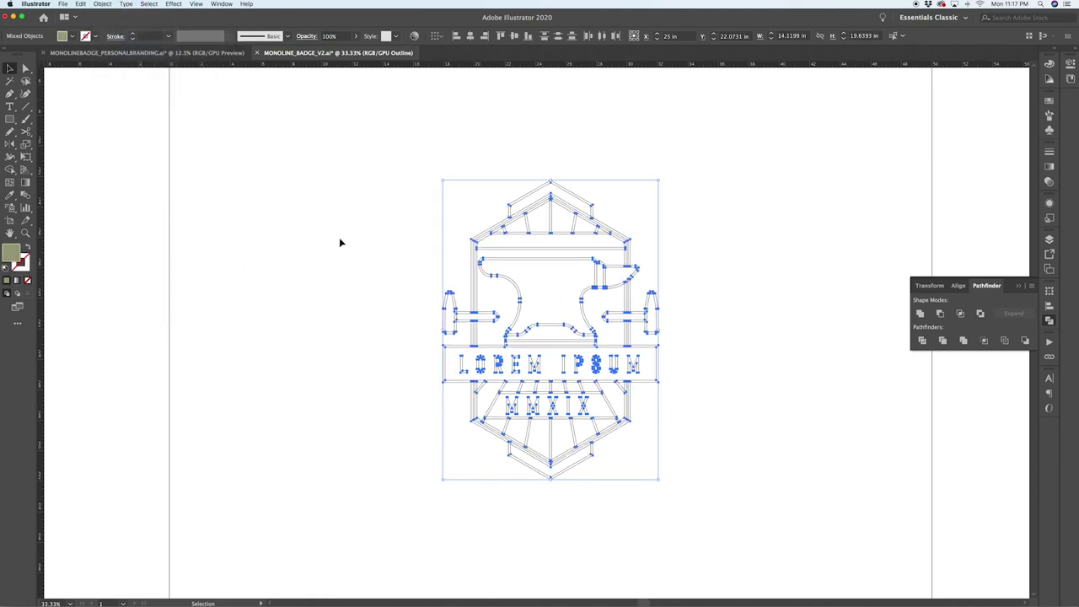
Step: Unite all the overlapping expanded badge shapes into one merged artwork and deselect it
scroll(612, 238, "up", 2)
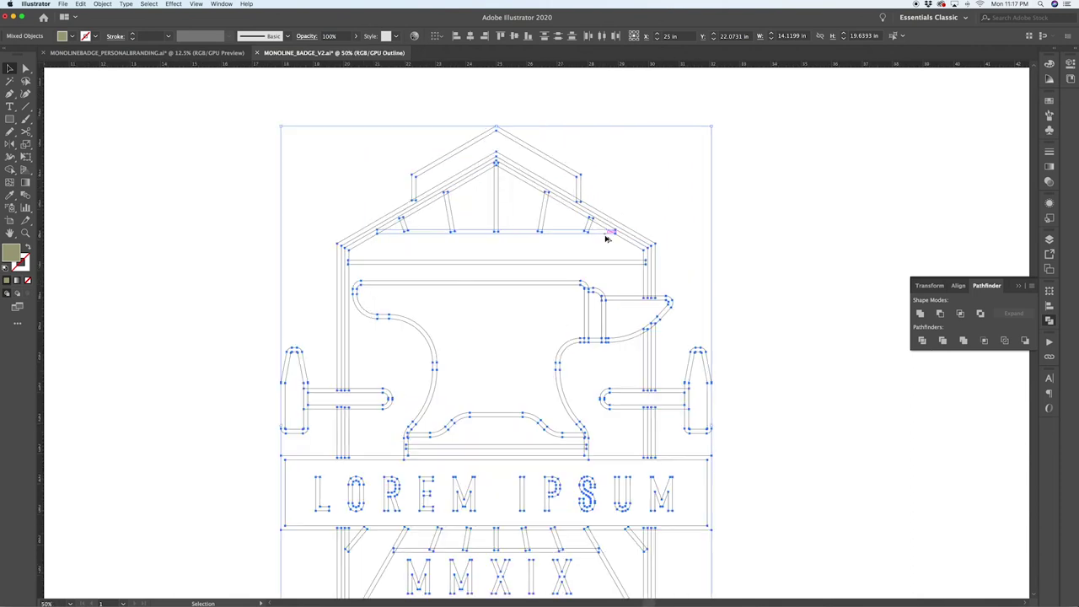
scroll(613, 244, "up", 1)
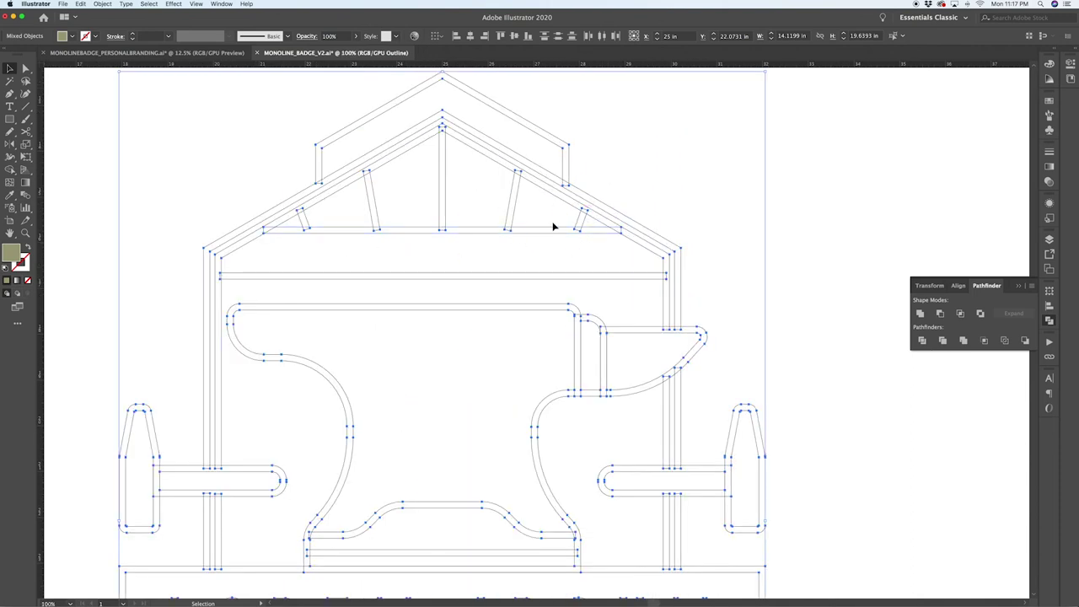
scroll(590, 234, "up", 3)
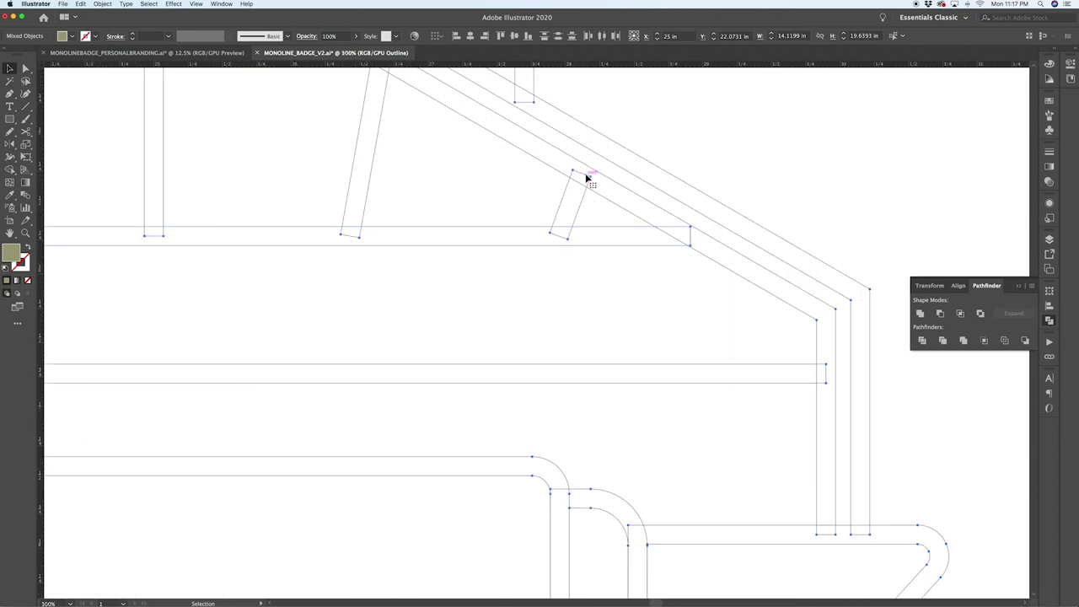
scroll(562, 242, "down", 2)
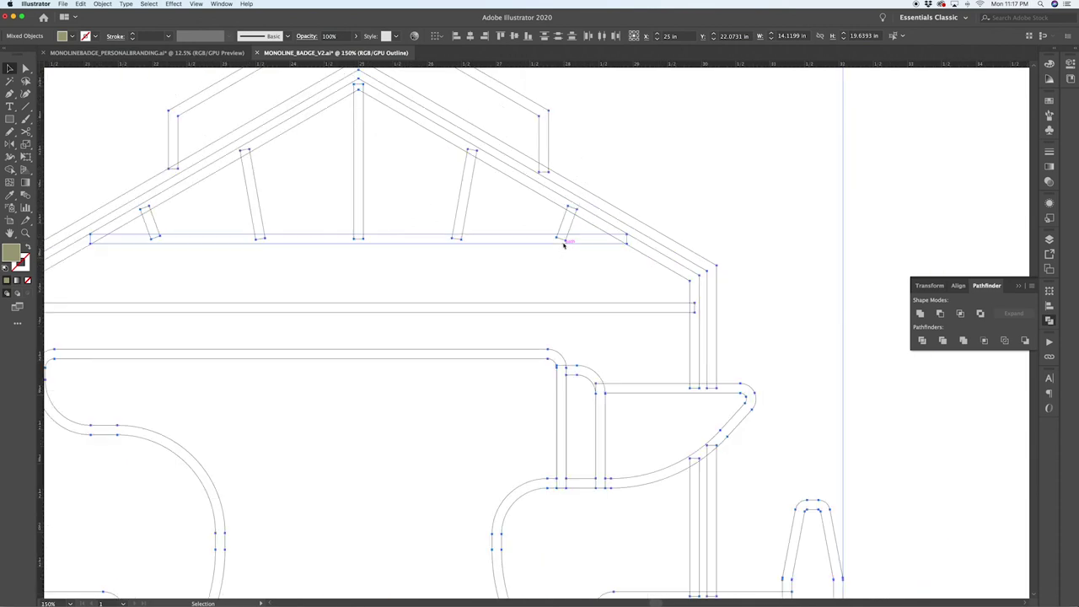
scroll(564, 244, "down", 2)
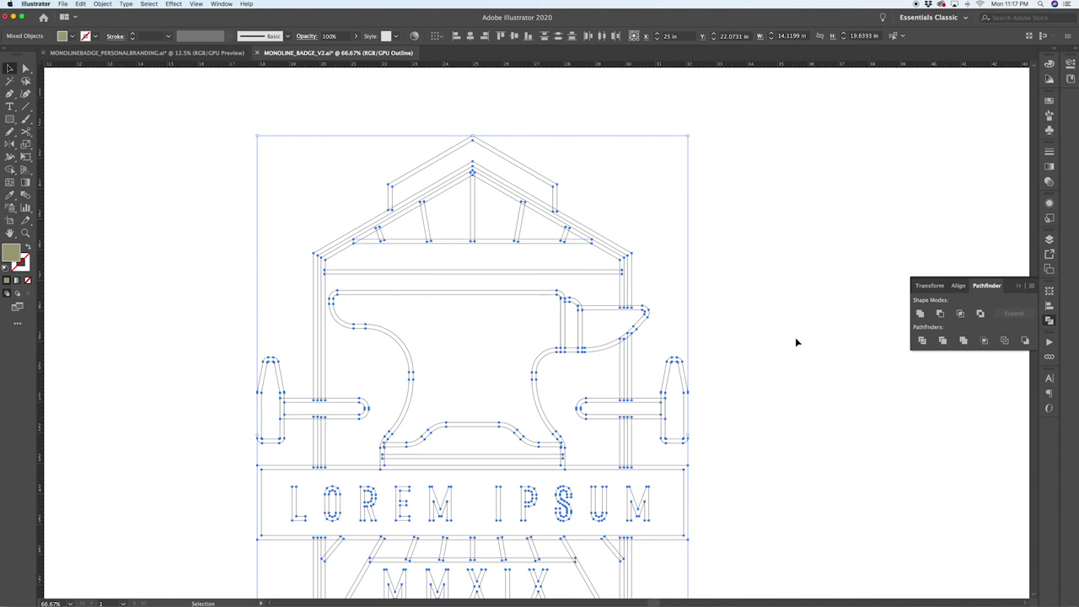
left_click(920, 314)
left_click(784, 284)
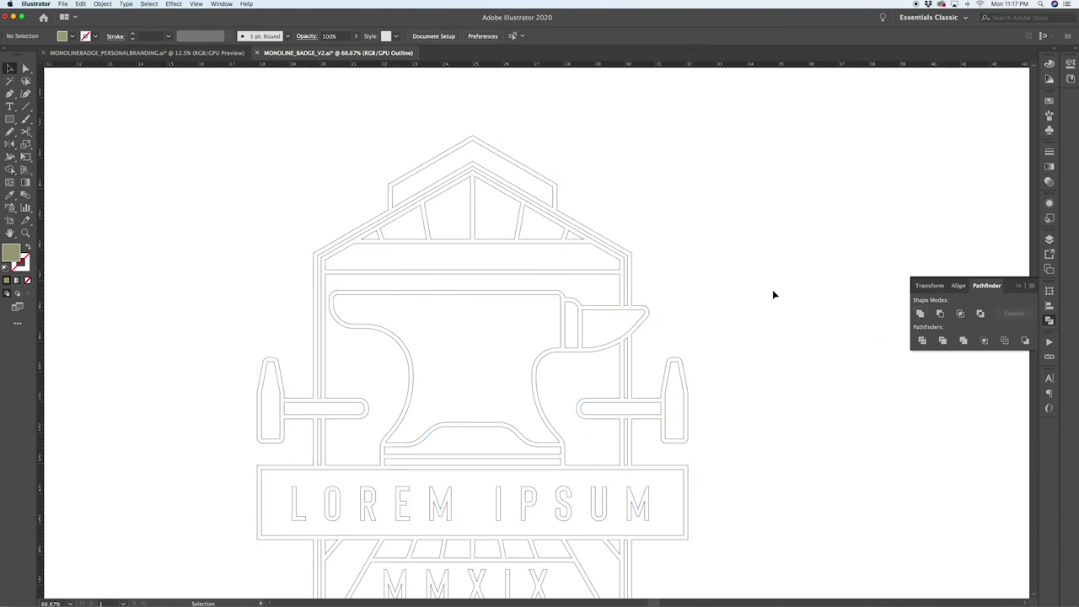
Step: Return to the normal preview, move the badge to the artboard's left half and place a level copy in the right half
key("super+minus")
scroll(772, 289, "up", 3)
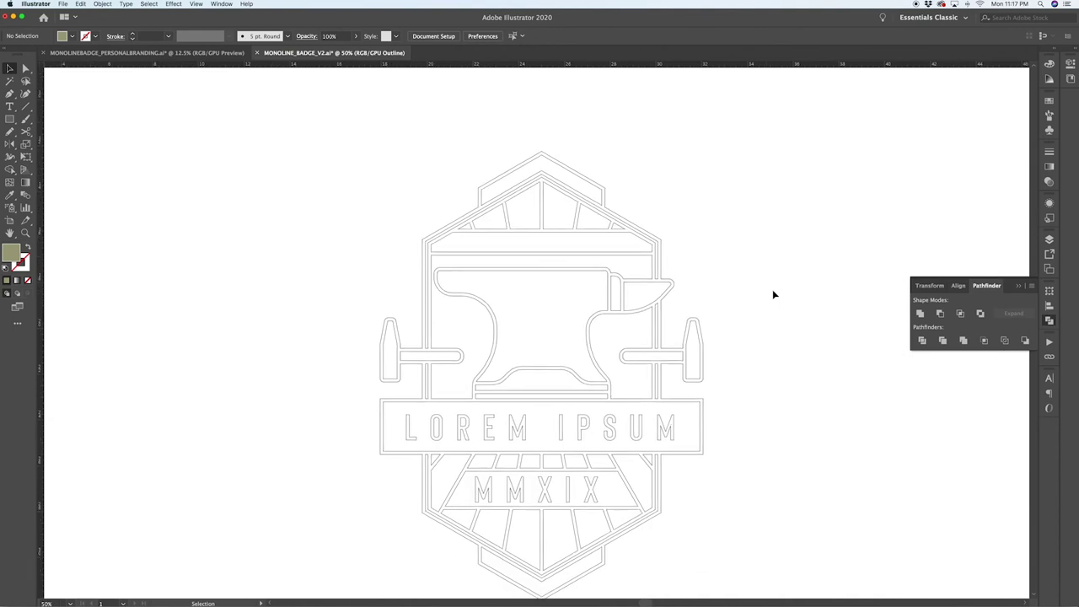
scroll(774, 294, "down", 2)
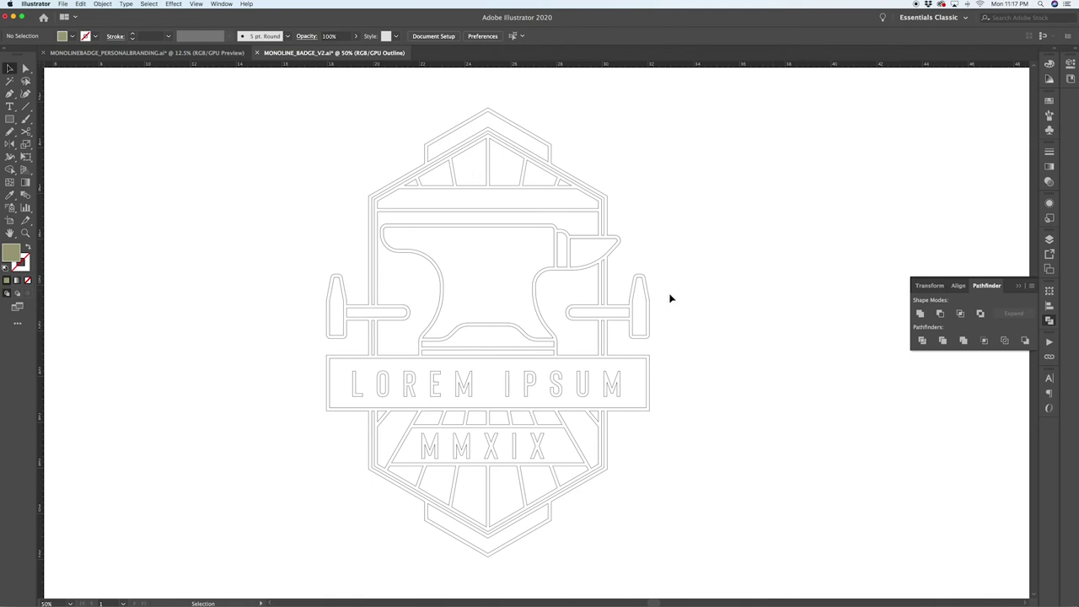
scroll(679, 301, "down", 1)
key("super+y")
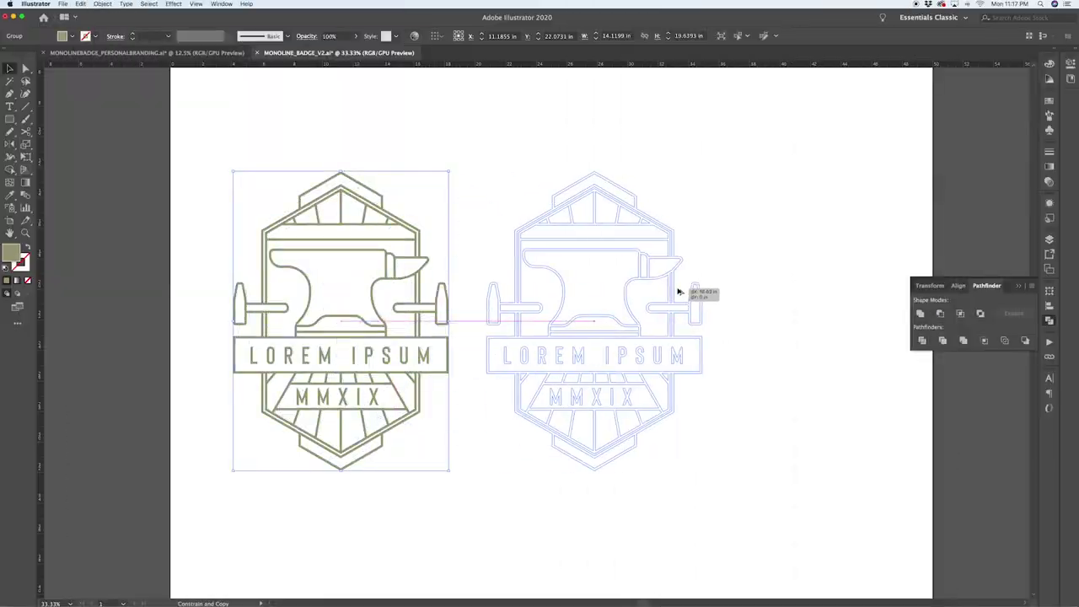
left_click_drag(678, 291, 717, 285)
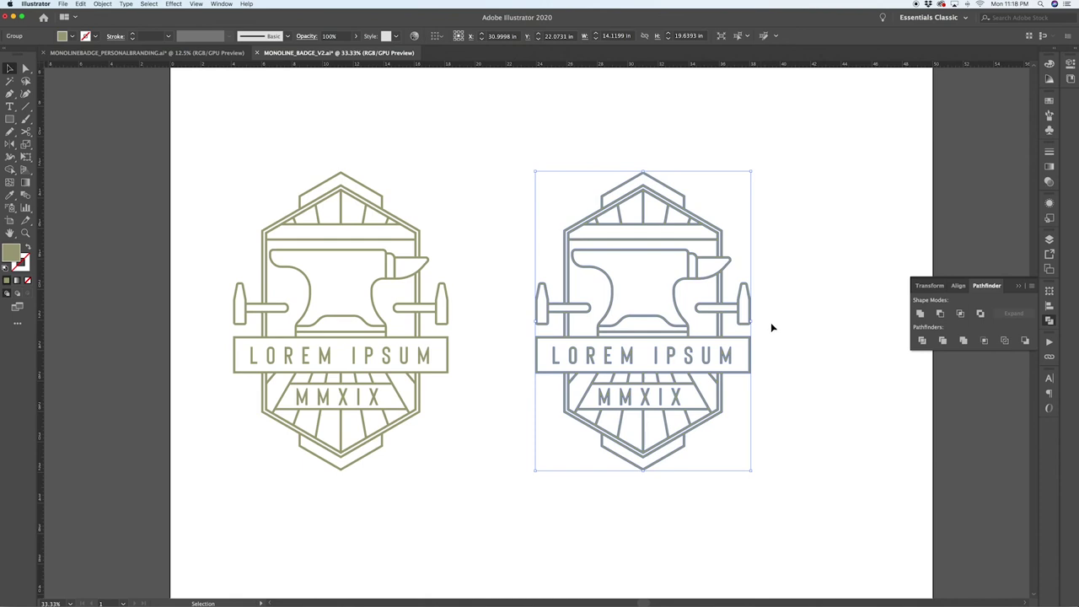
Step: Release the compound path of the duplicate badge and deselect it
scroll(774, 327, "up", 3)
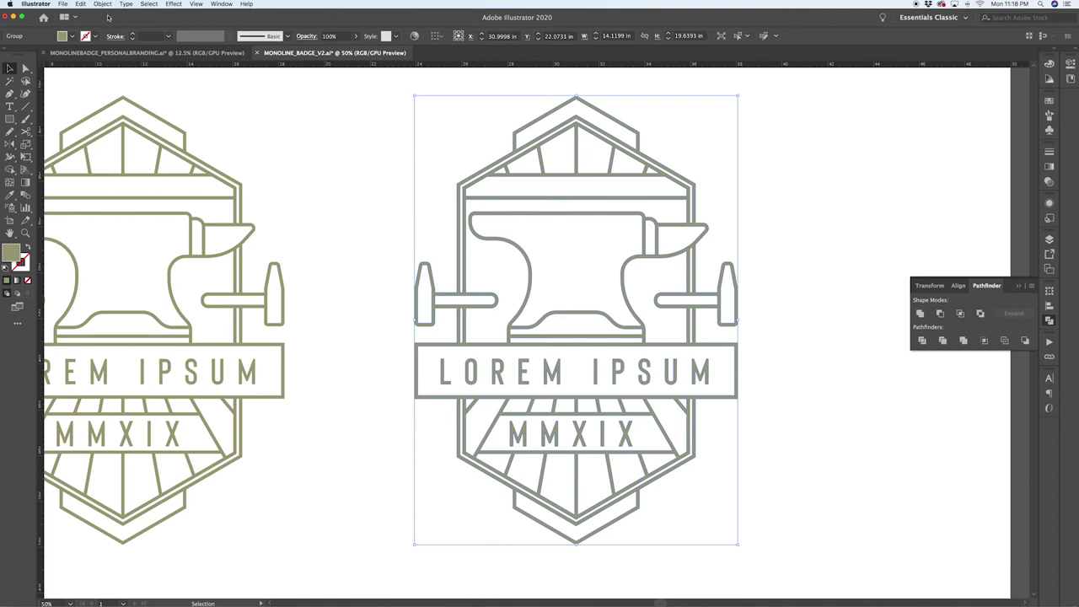
left_click(101, 3)
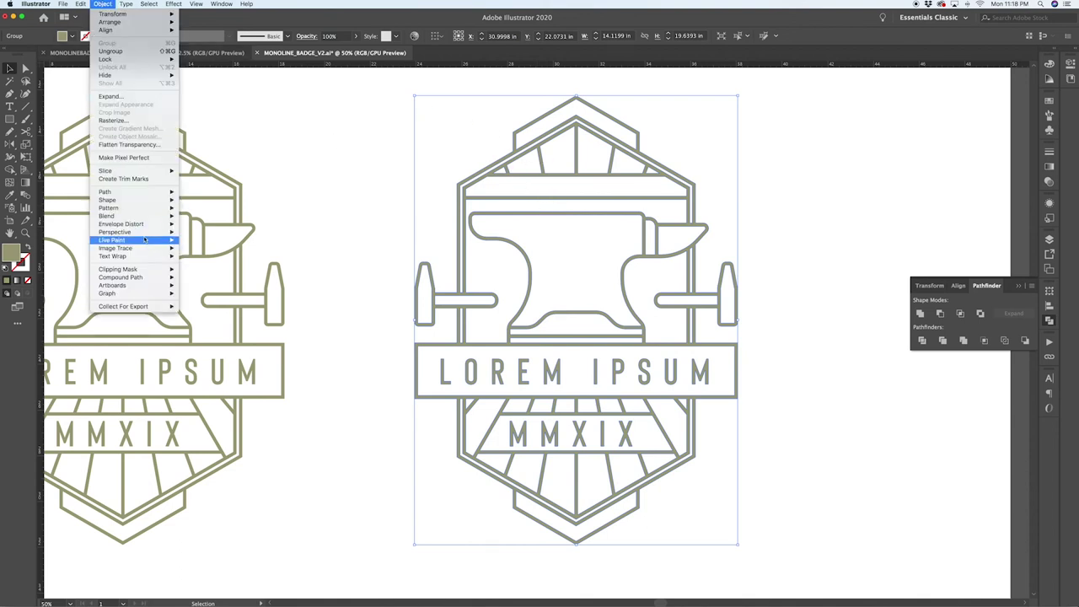
mouse_move(130, 279)
left_click(197, 277)
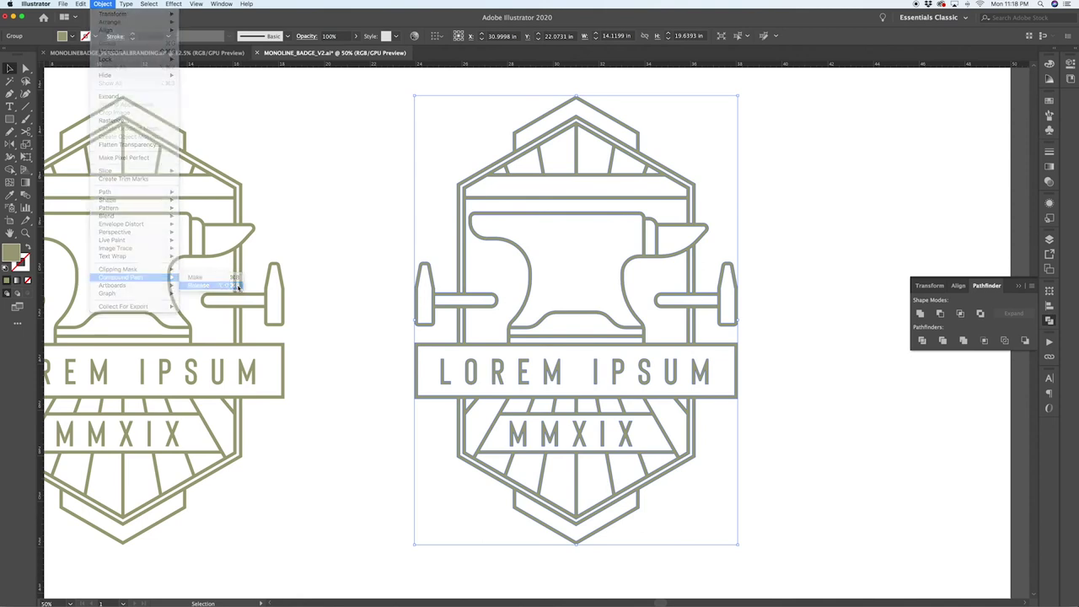
left_click(839, 397)
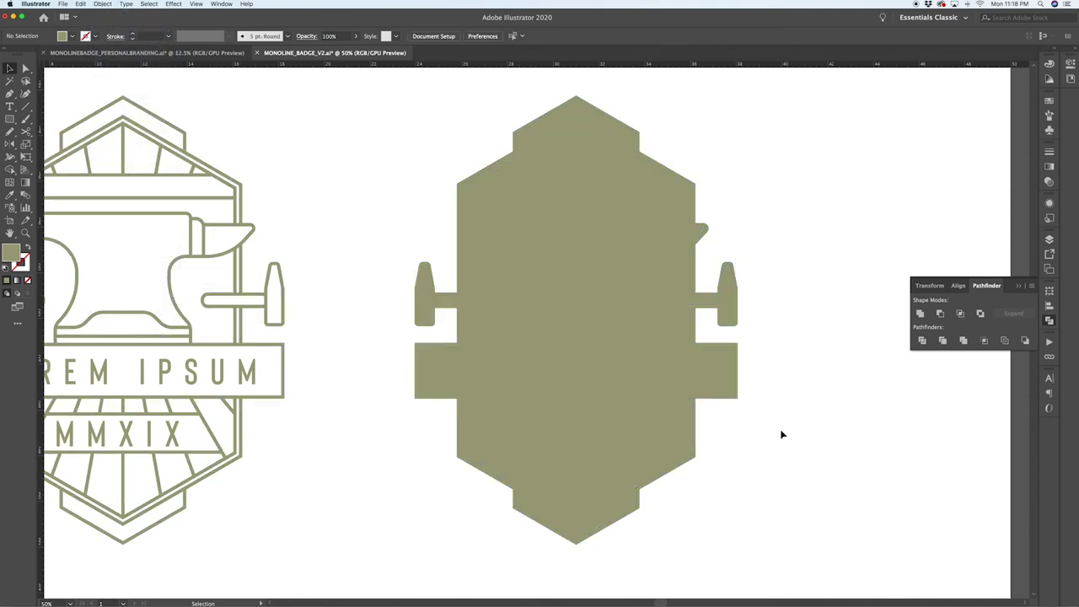
Step: Delete the solid outer silhouette path from the duplicate badge, leaving the separate inner shapes
scroll(636, 525, "up", 2)
key("a")
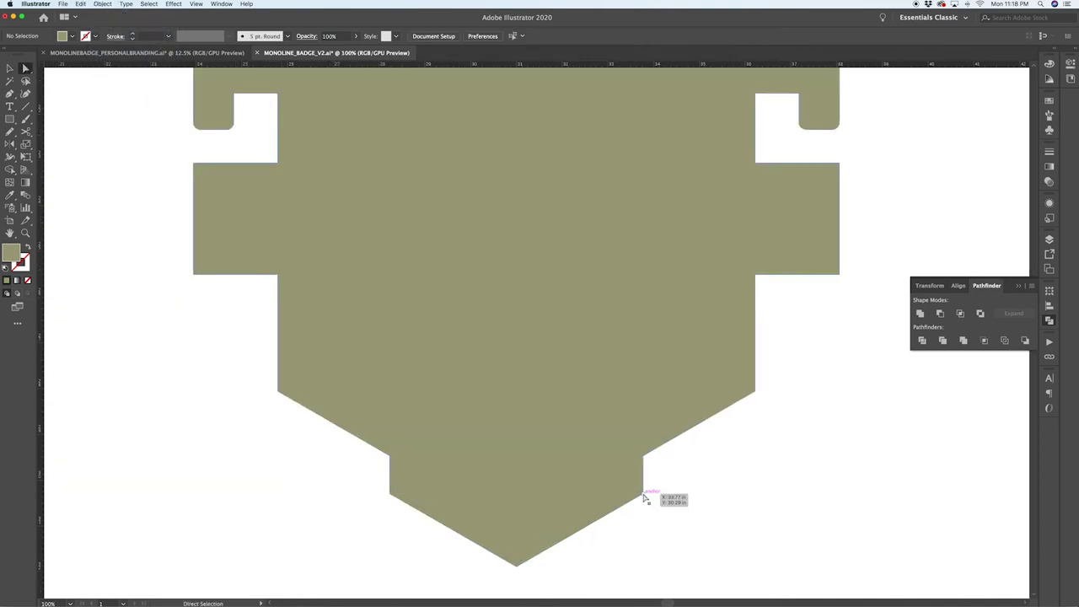
left_click(643, 494)
scroll(698, 538, "down", 2)
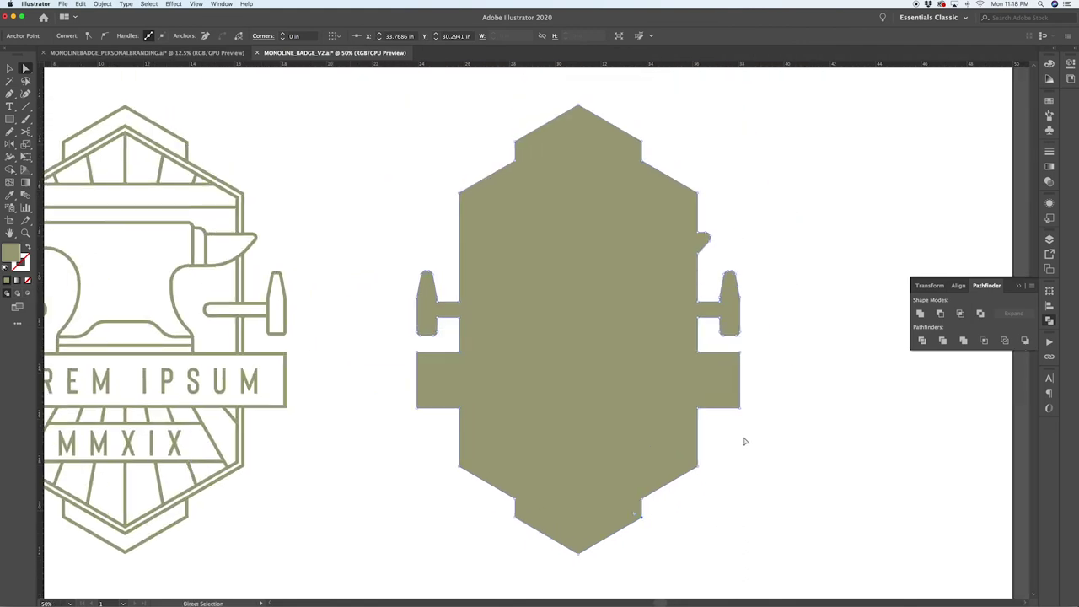
key("super+z")
key("super+z")
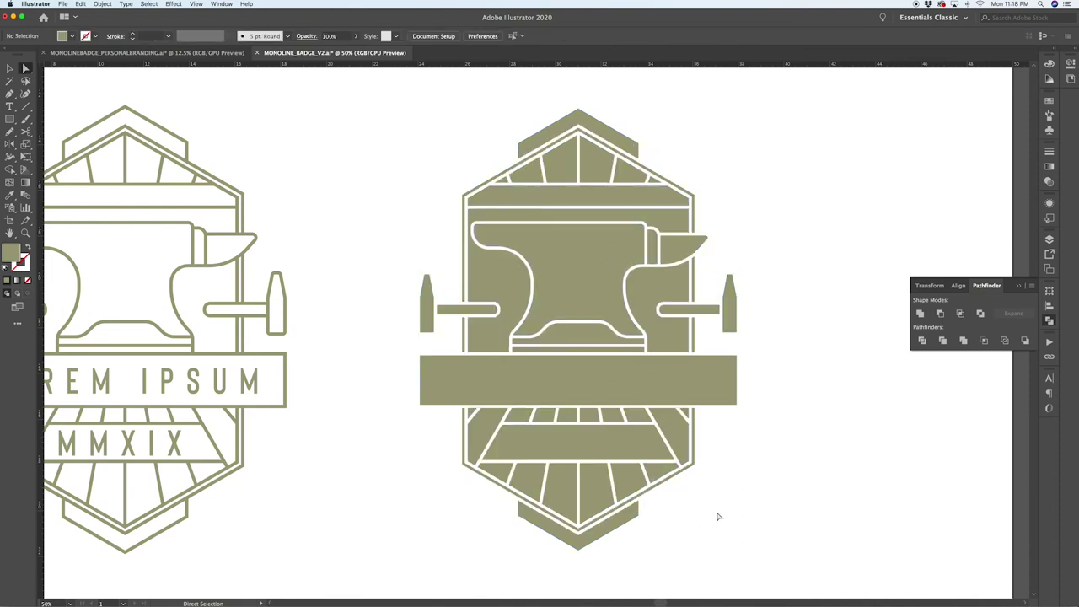
Step: Switch to outline view and ungroup the duplicate badge's shapes, leaving nothing selected
scroll(682, 495, "up", 1)
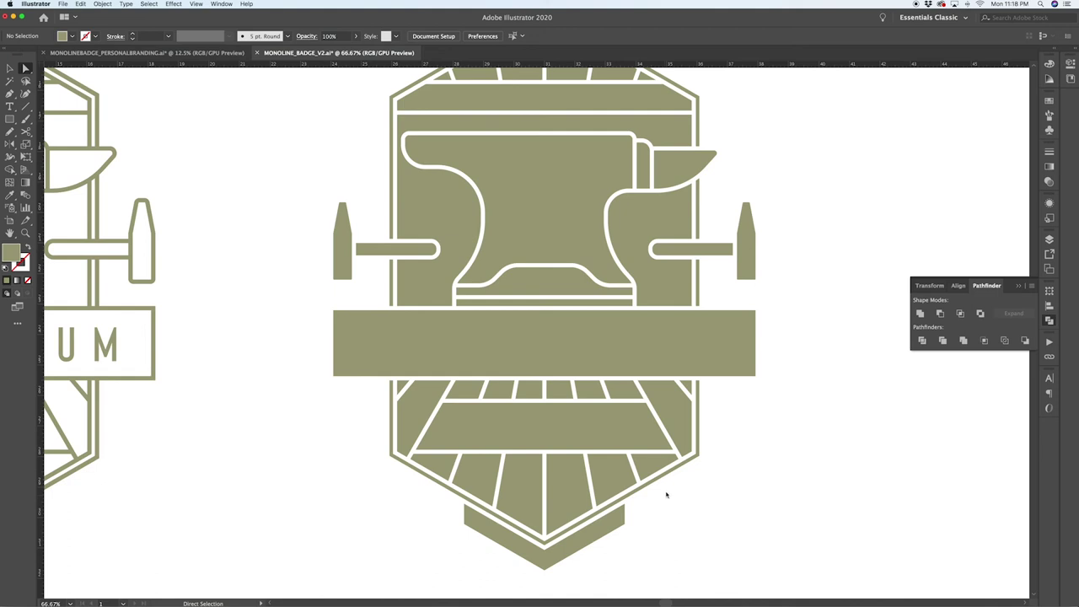
key("v")
key("super+y")
key("a")
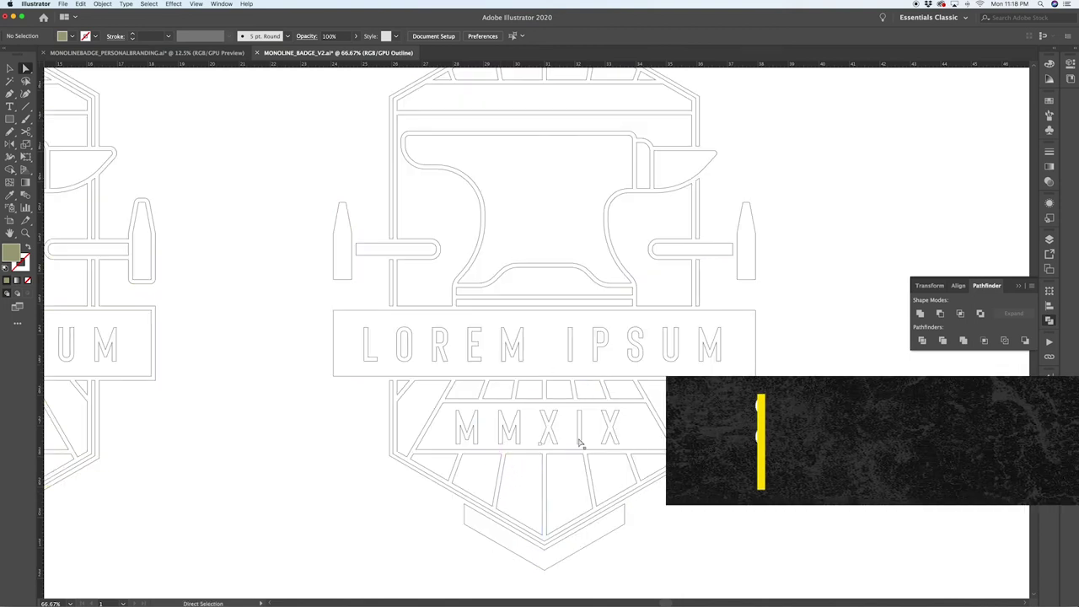
scroll(531, 440, "up", 5)
scroll(532, 440, "down", 2)
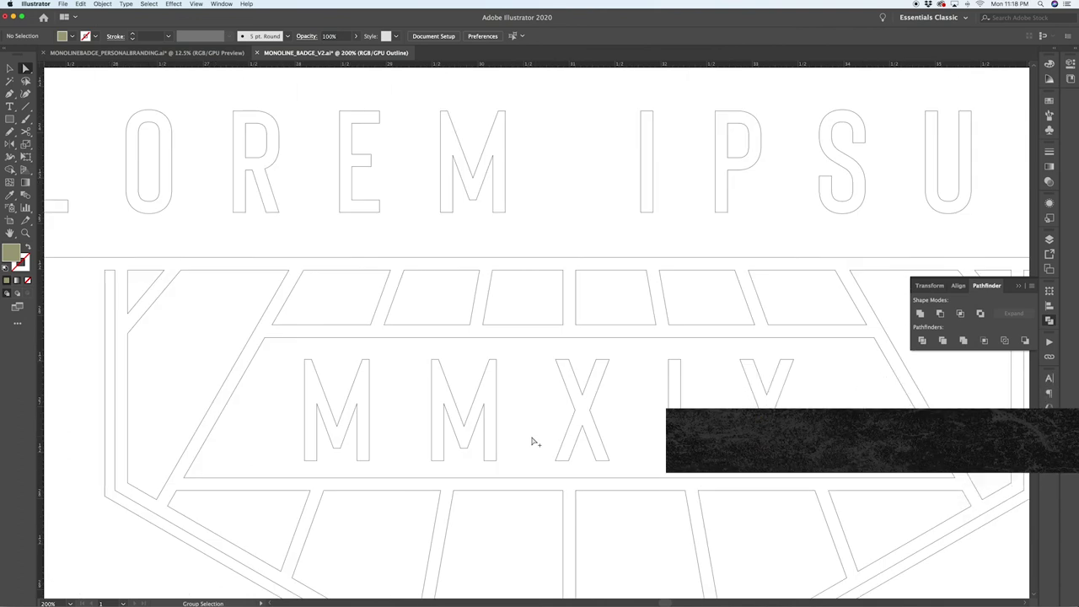
key("v")
left_click(480, 422)
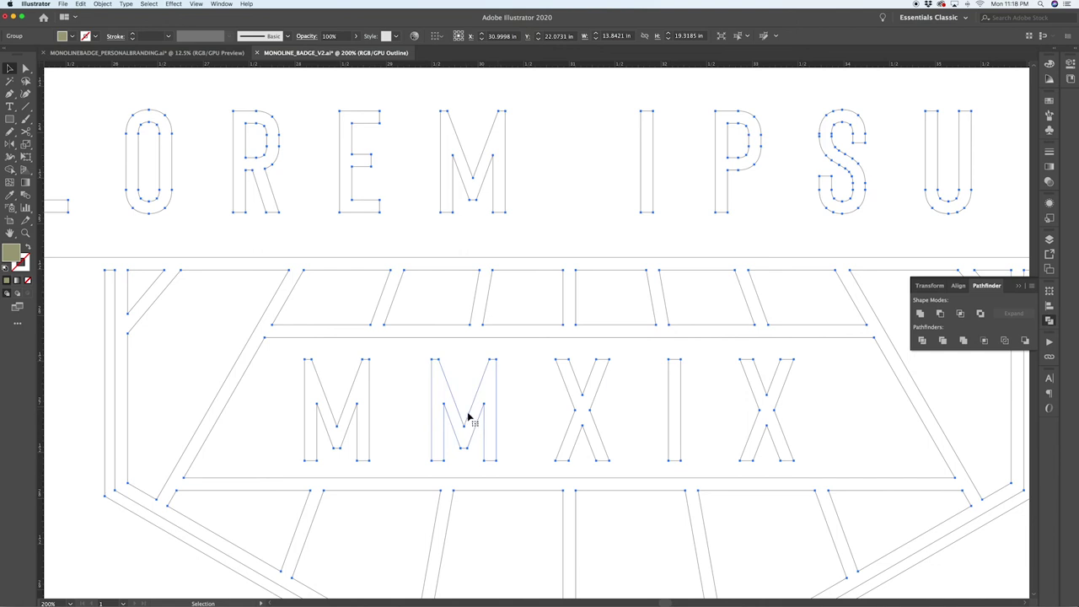
key("super+shift+g")
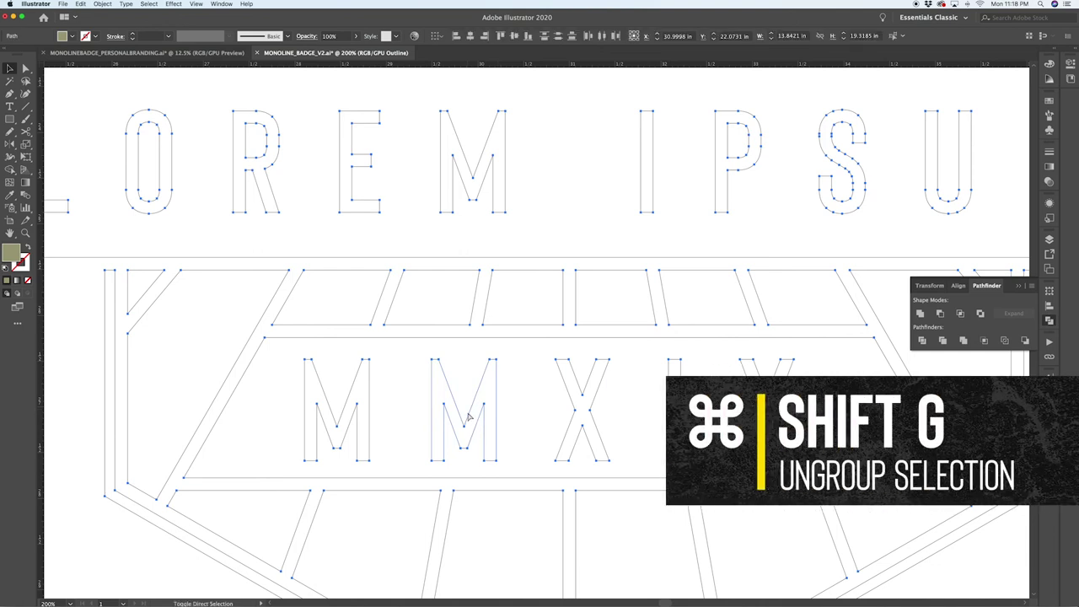
left_click(408, 337)
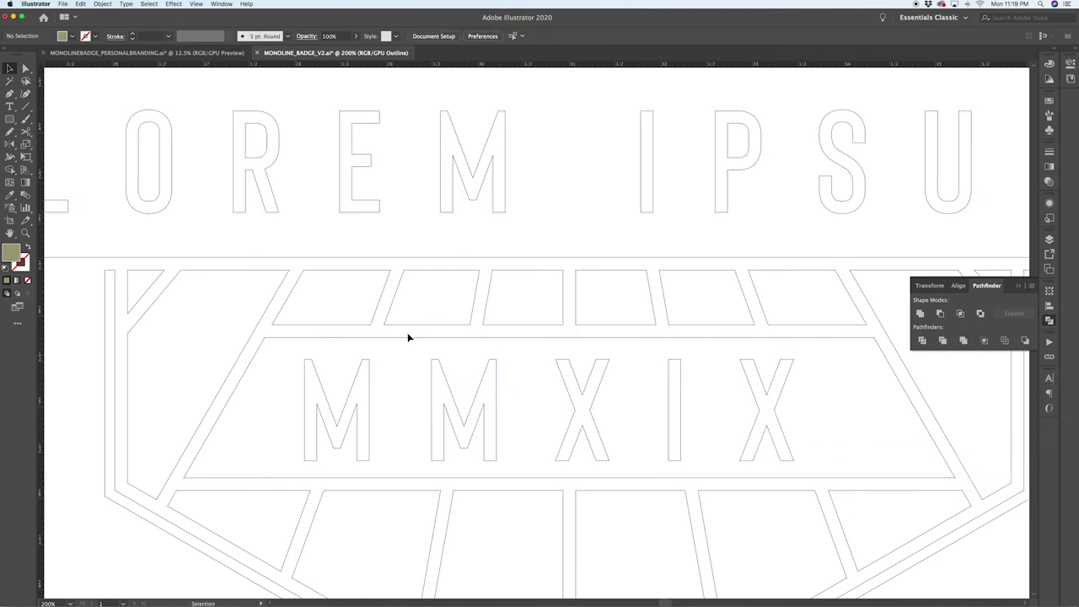
Step: Select the five MMXIX letter shapes of the duplicate badge and bring them to the front
left_click(312, 368)
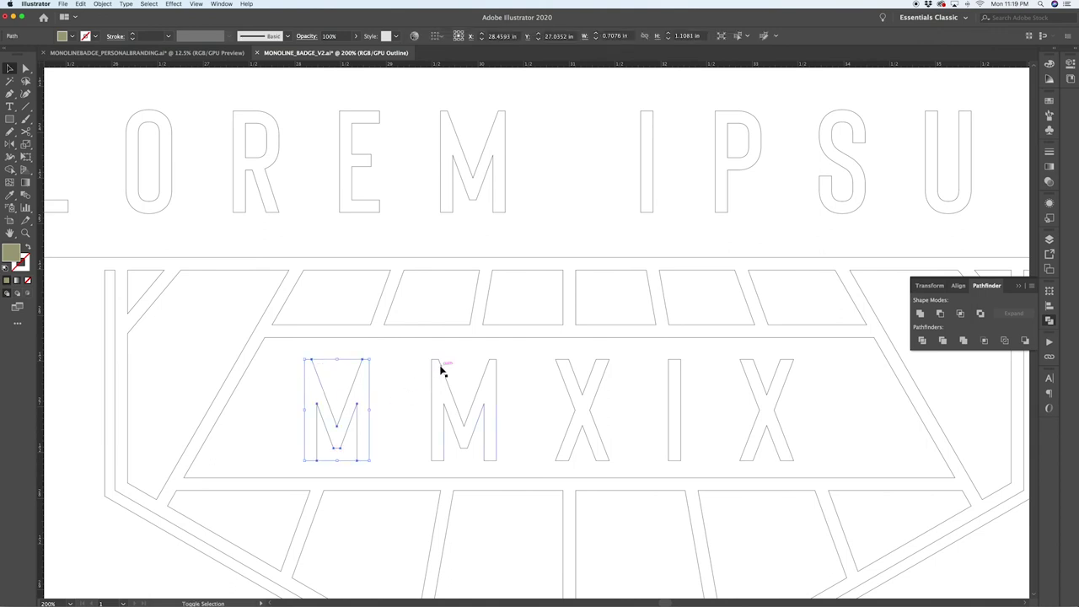
left_click(439, 377, "shift")
left_click(579, 378, "shift")
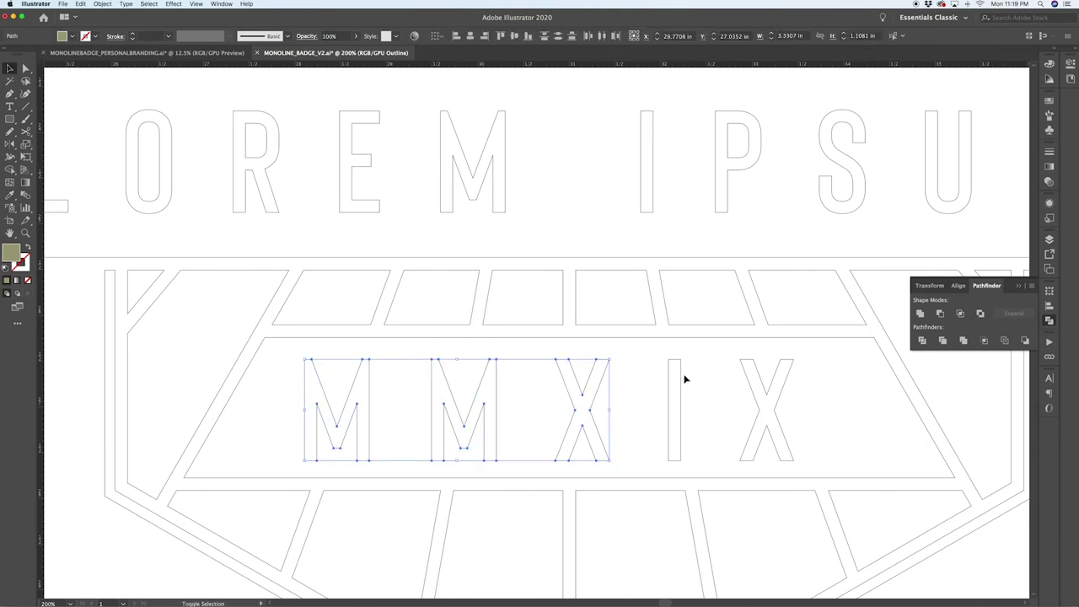
left_click(683, 381, "shift")
left_click(751, 384, "shift")
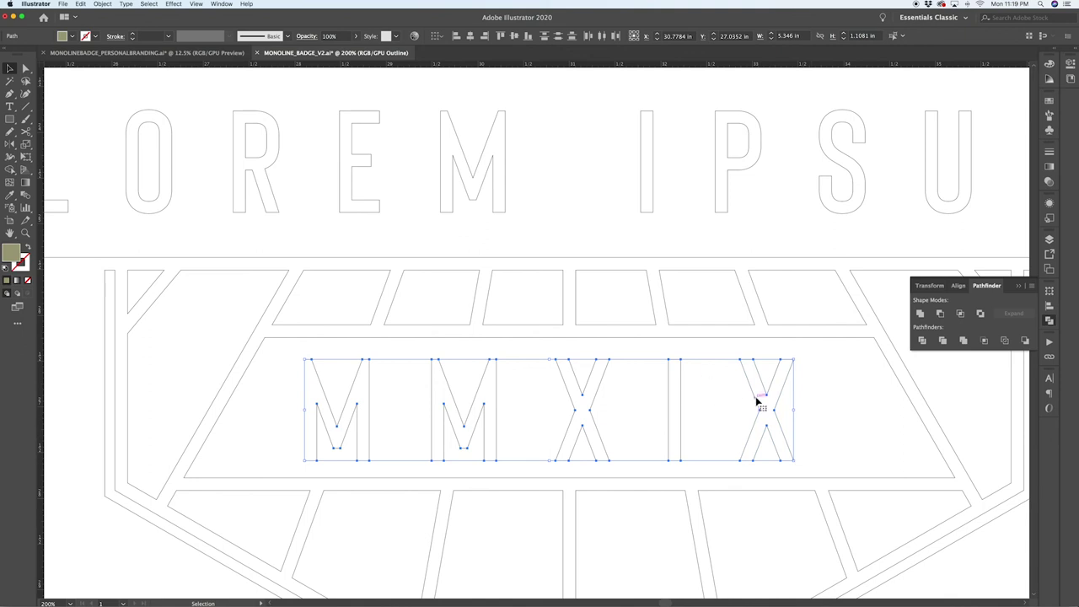
key("super+shift+bracketright")
Step: Subtract the MMXIX letters from the trapezoid panel behind them with Minus Front and return to the normal preview
left_click(776, 339, "shift")
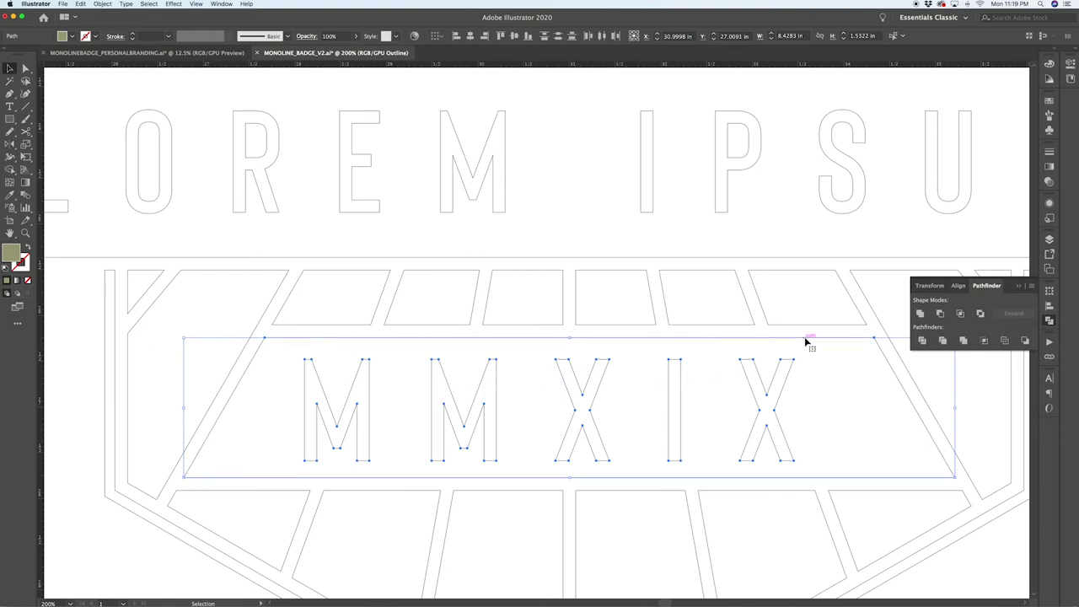
left_click(939, 314)
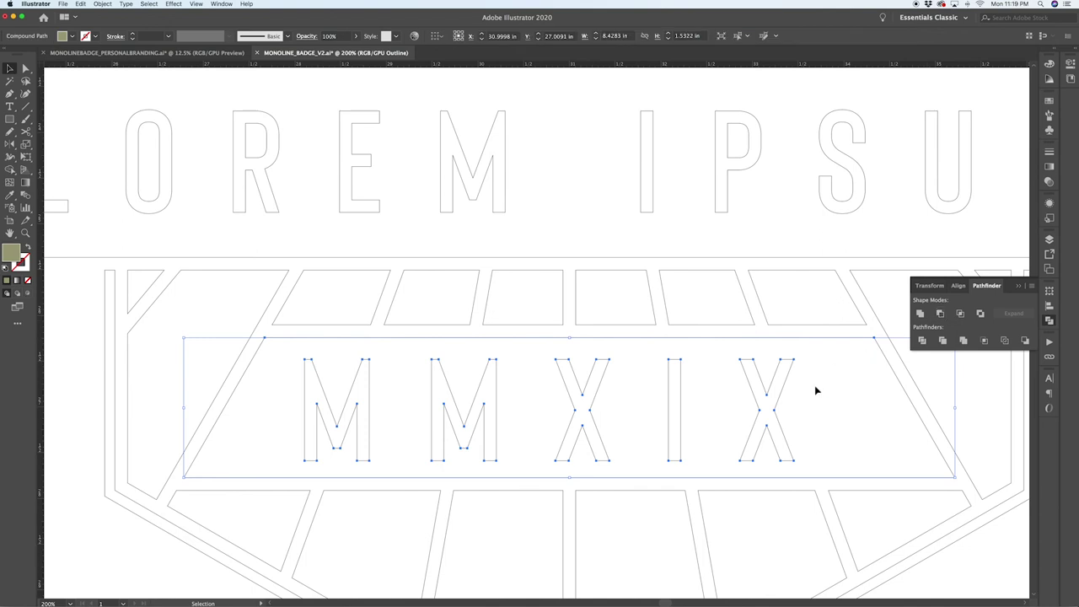
key("super+y")
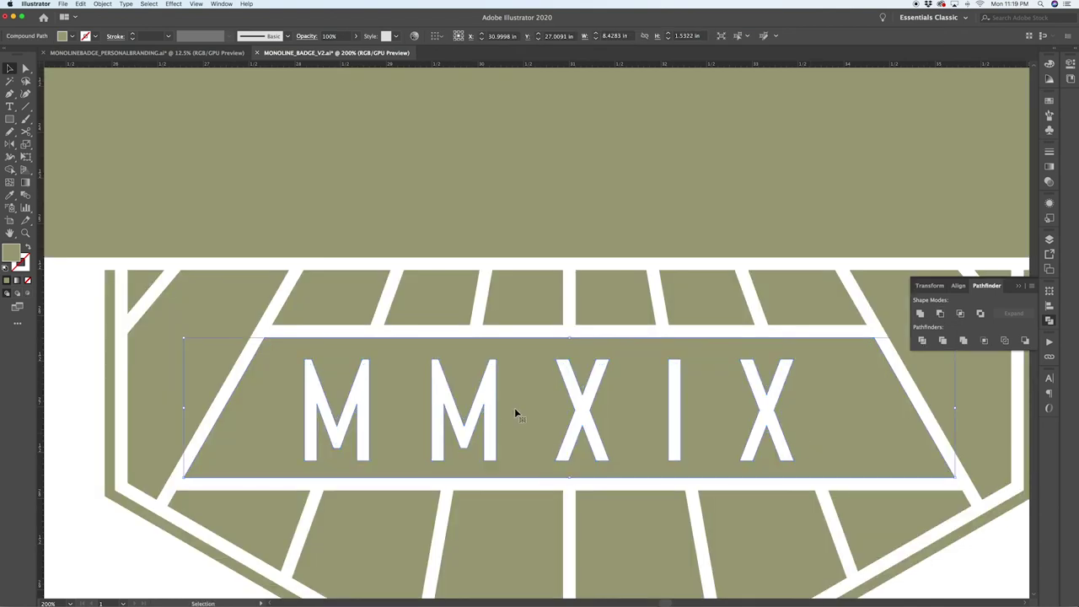
scroll(515, 409, "down", 1)
left_click(905, 520)
scroll(905, 520, "down", 4)
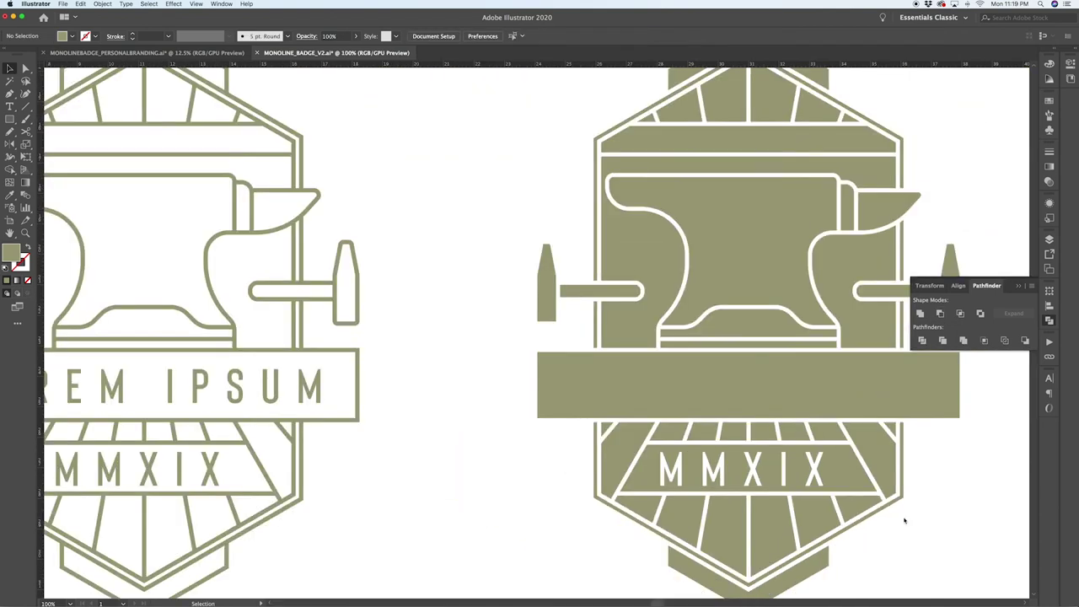
scroll(905, 520, "down", 2)
scroll(905, 520, "right", 3)
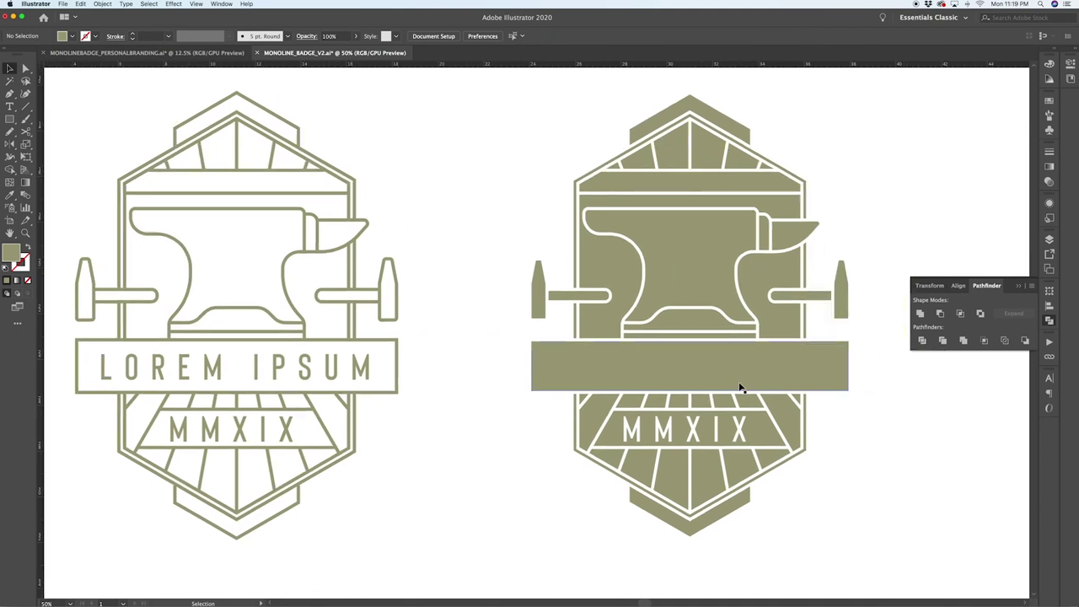
Step: Try to subtract all the LOREM IPSUM paths, including the letter counters, from the duplicate badge's banner with Minus Front
scroll(743, 362, "up", 3)
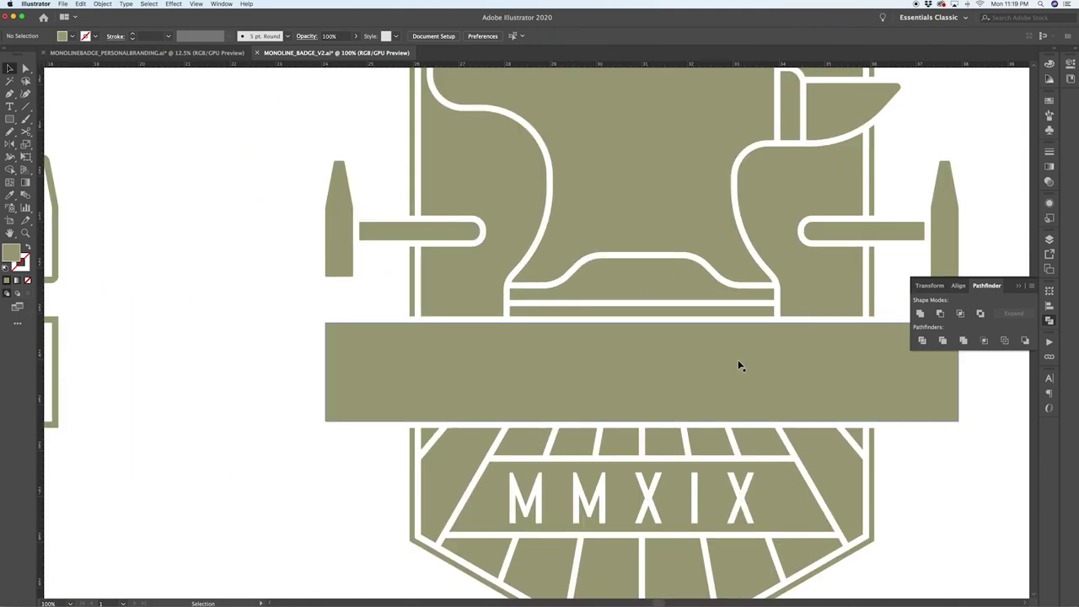
key("super+y")
scroll(522, 371, "right", 3)
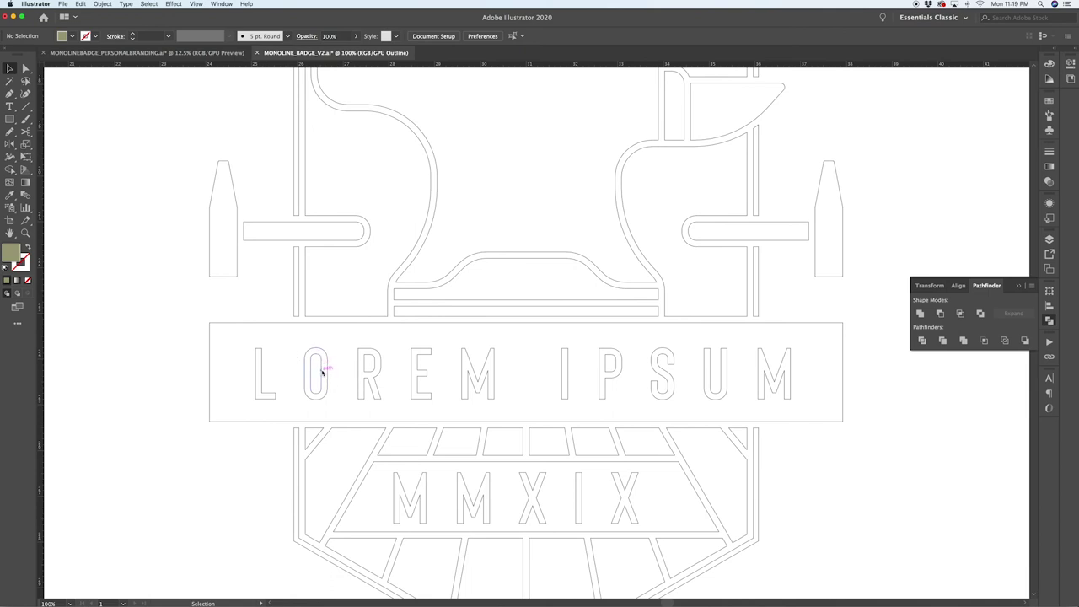
left_click_drag(342, 379, 838, 371)
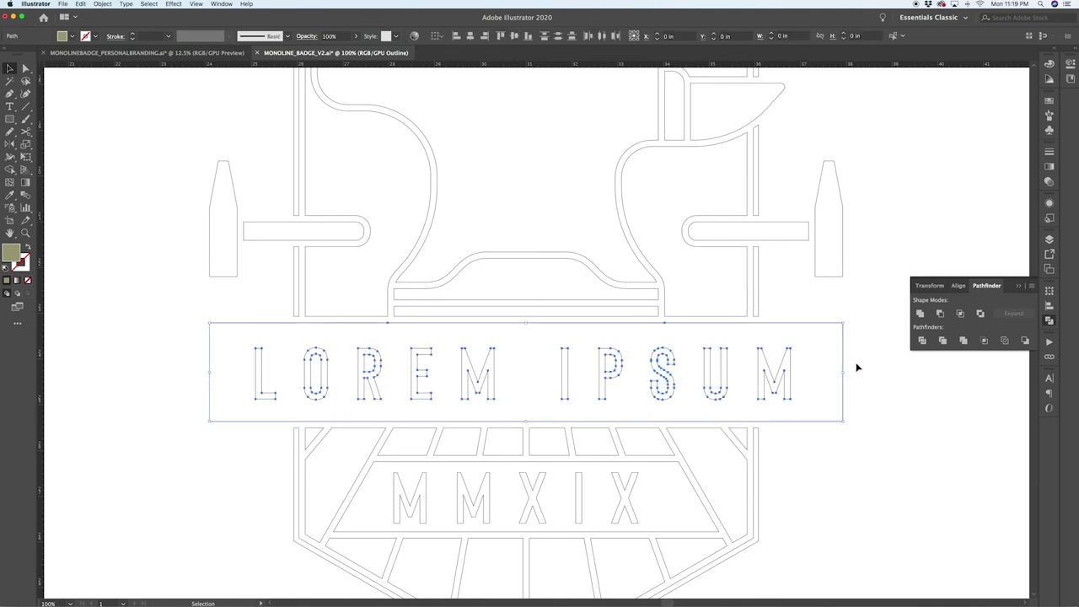
key("super")
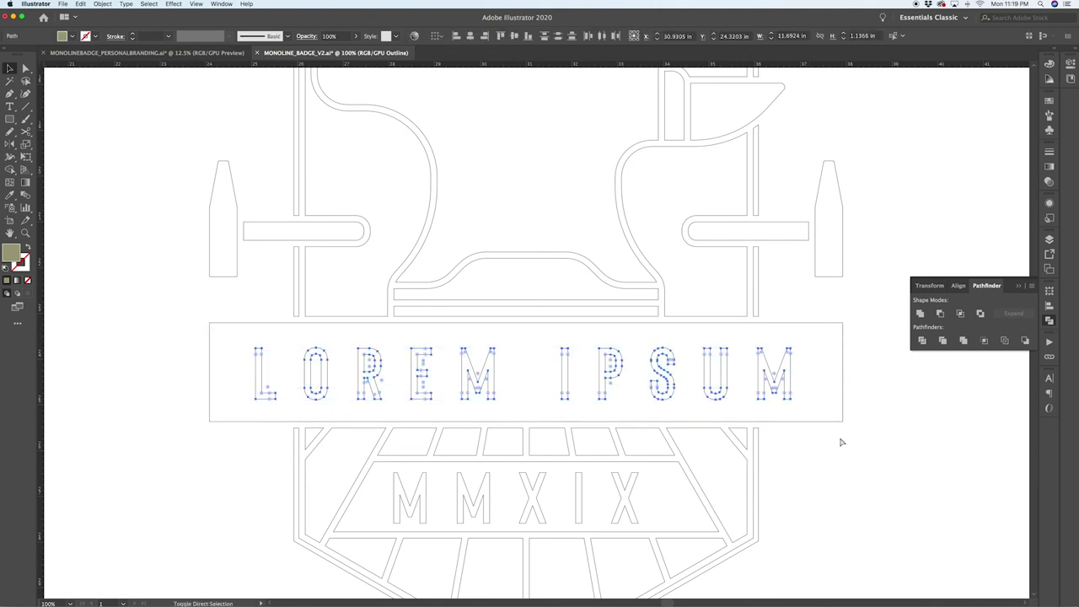
left_click(841, 361, "shift")
key("super+y")
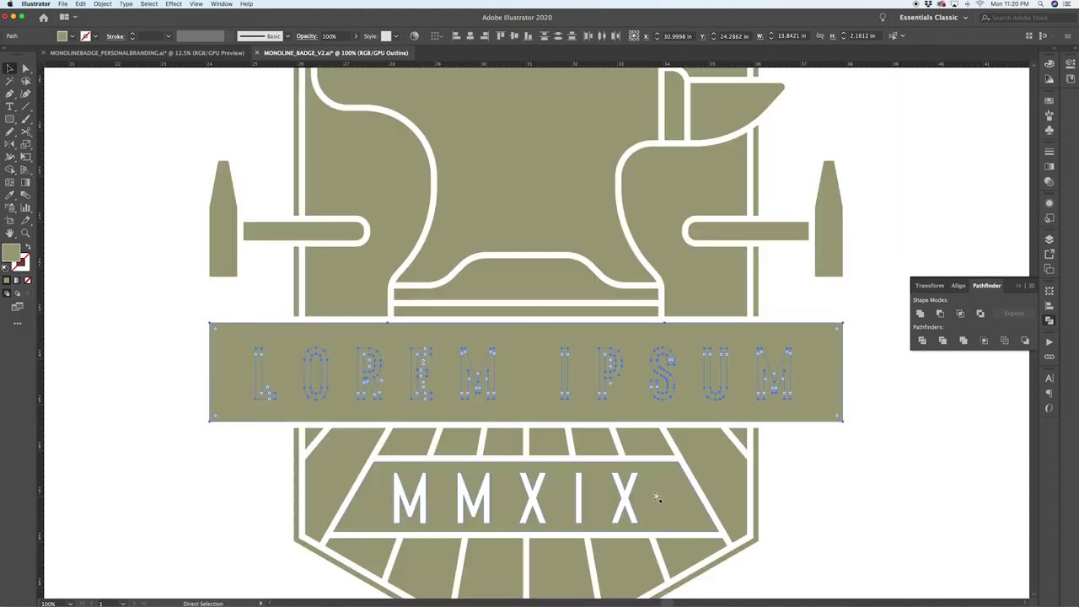
left_click(940, 313)
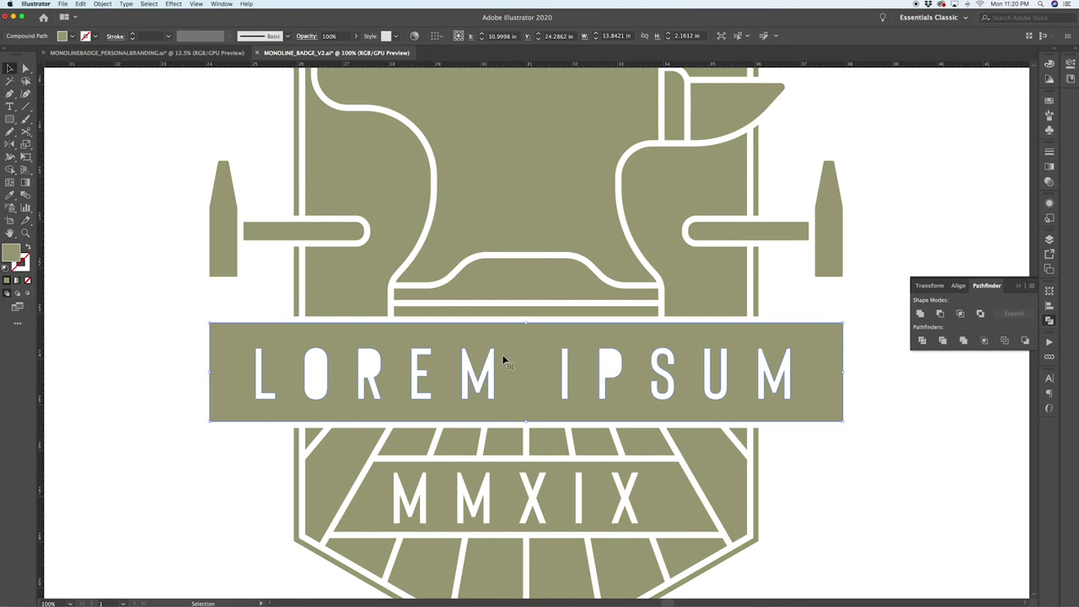
key("super+y")
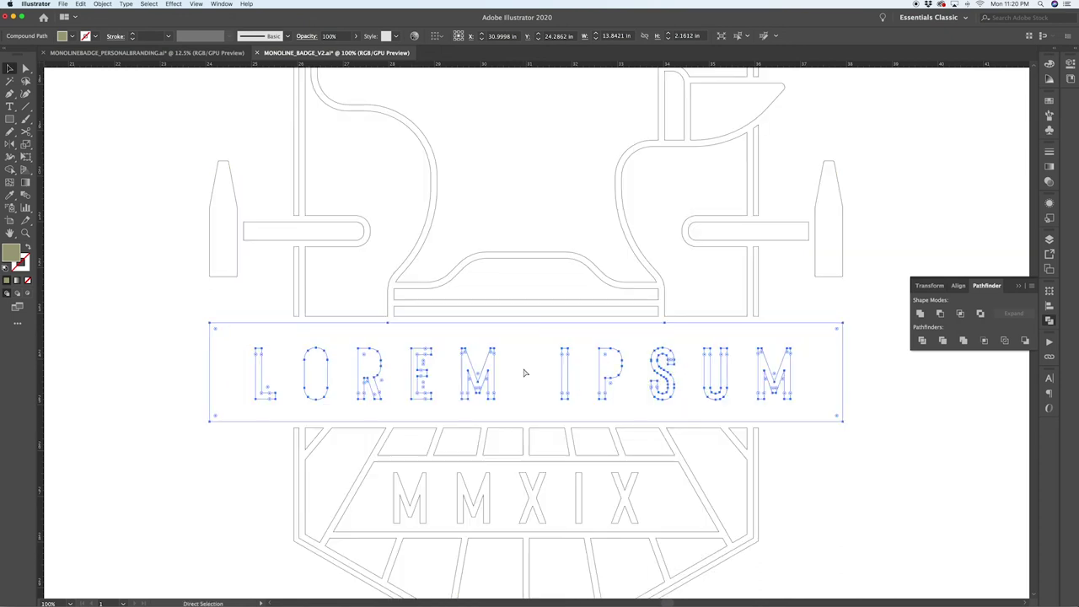
Step: Undo the banner subtraction, leave the O, R and P counters out of the selection, and subtract the LOREM IPSUM letters from the banner
key("v")
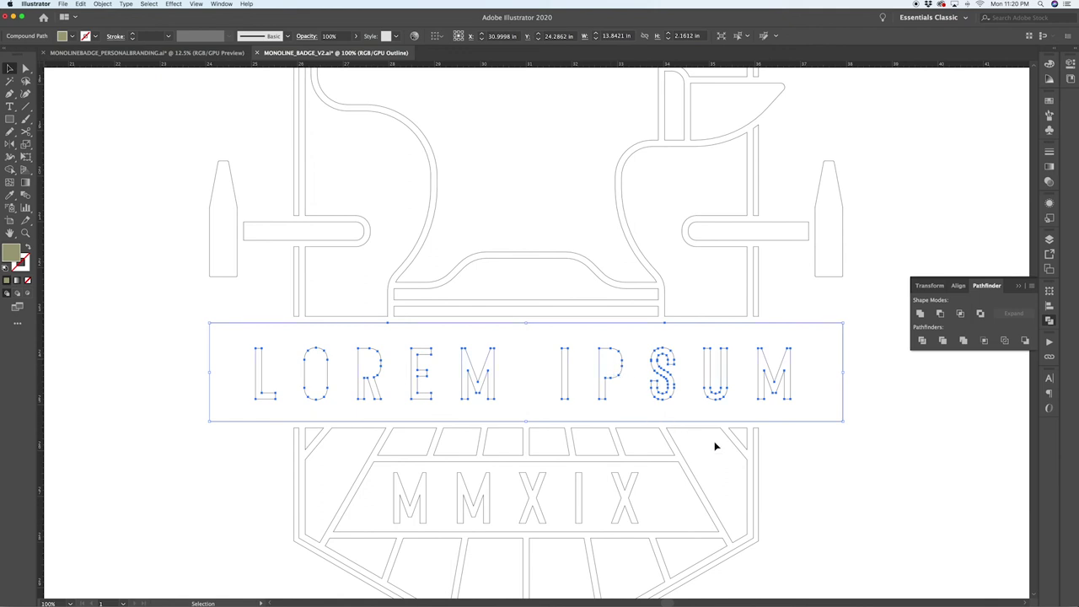
key("a")
key("v")
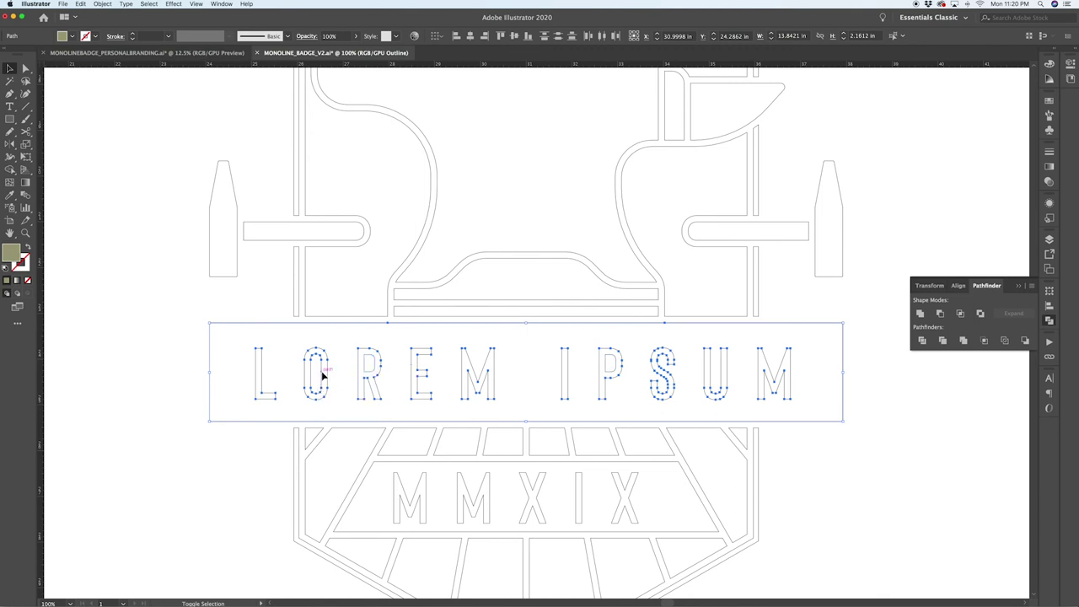
scroll(345, 452, "up", 1)
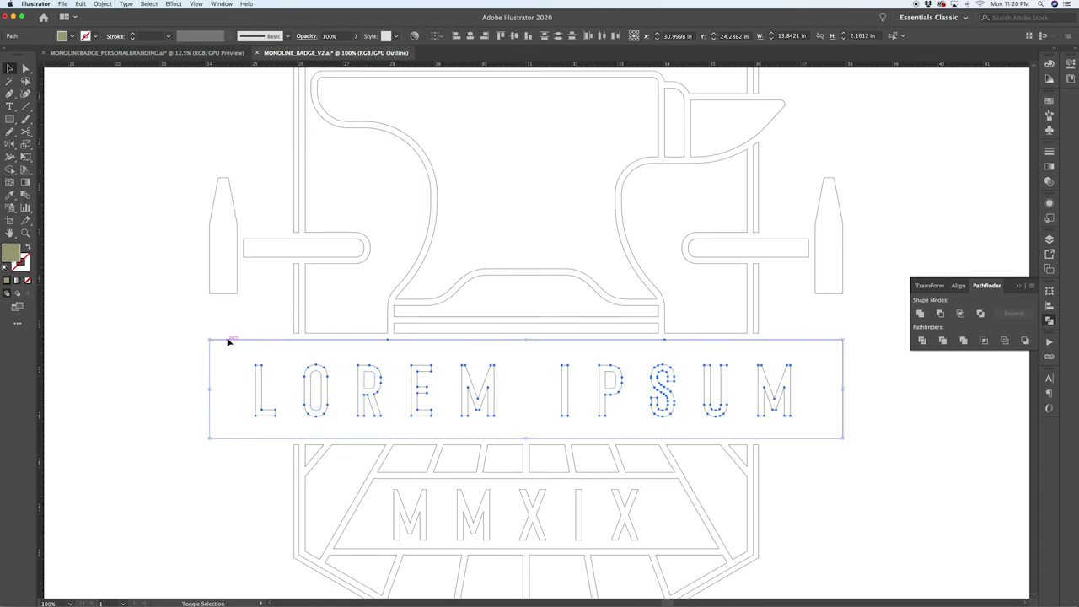
key("super+y")
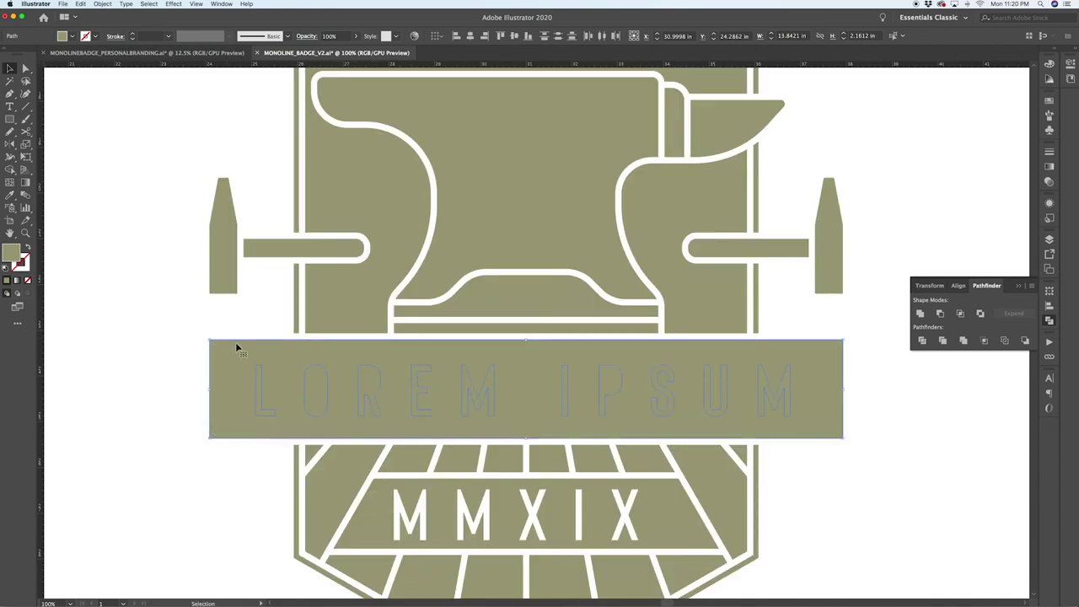
left_click(939, 313)
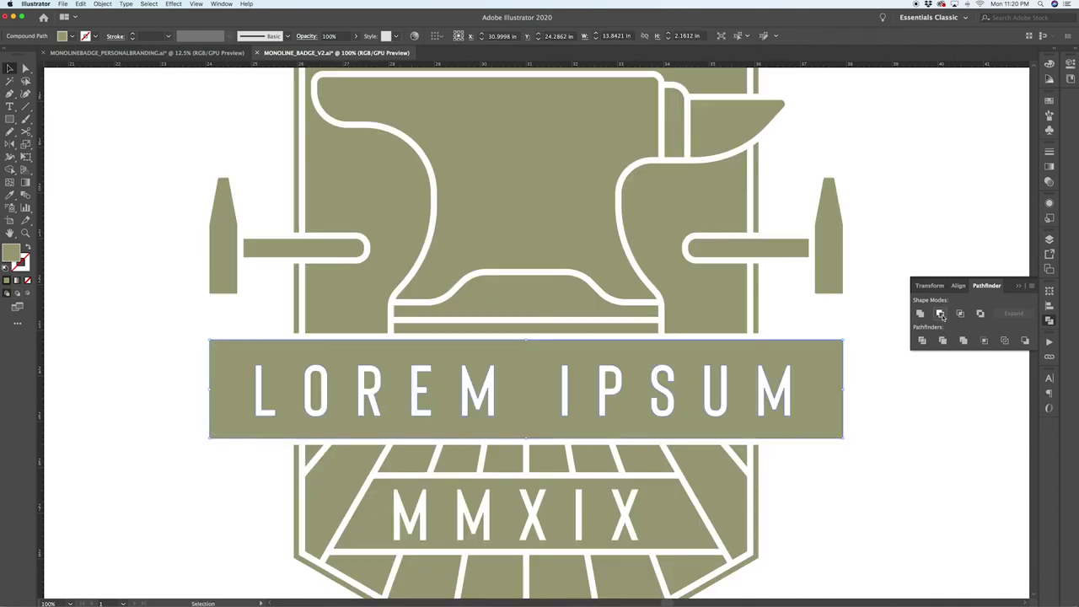
left_click(942, 482)
left_click(614, 381)
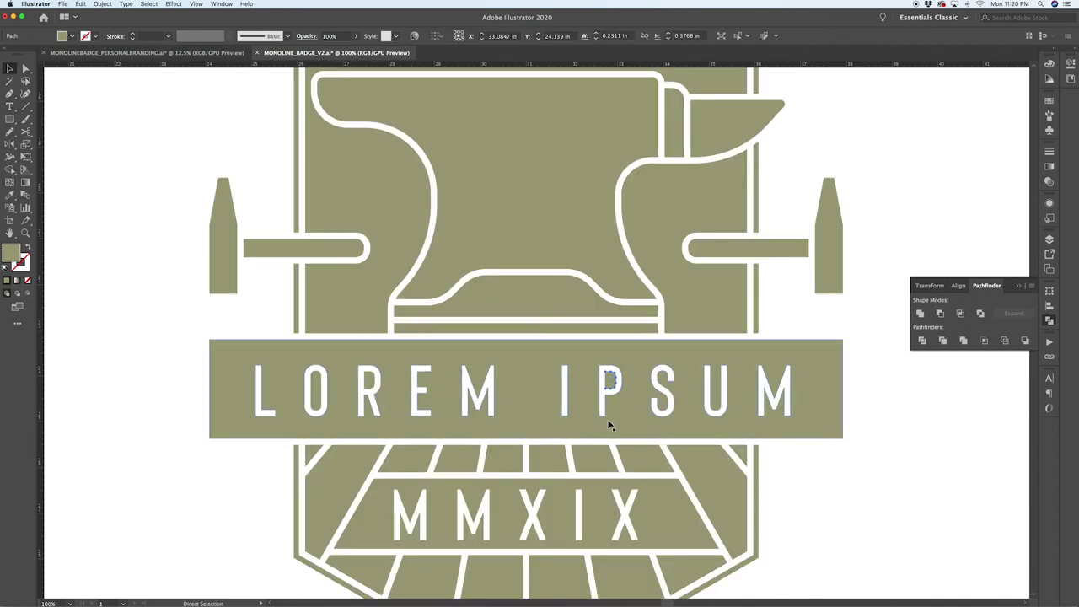
left_click(884, 472)
scroll(884, 472, "down", 4)
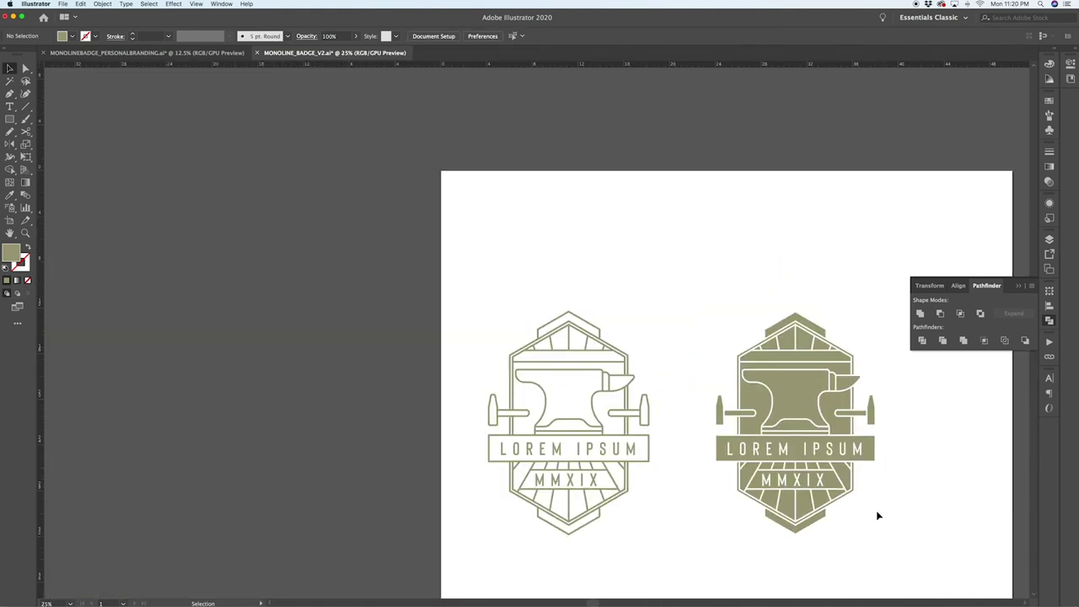
scroll(883, 519, "down", 1)
scroll(885, 496, "right", 2)
scroll(886, 496, "down", 1)
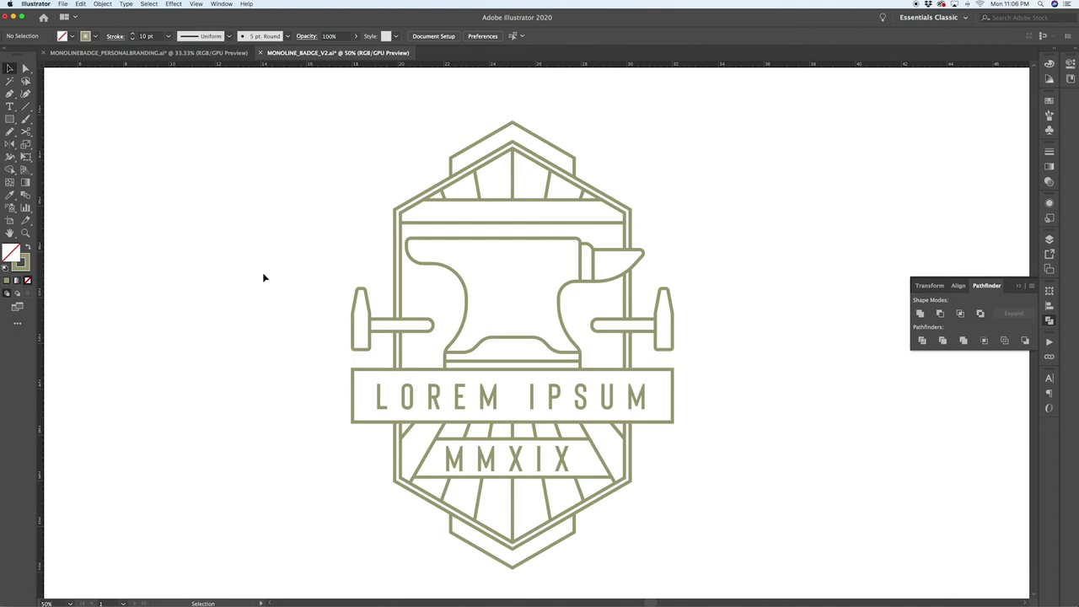
Step: Select the entire line-style anvil badge and delete it from the artboard
scroll(263, 274, "down", 2)
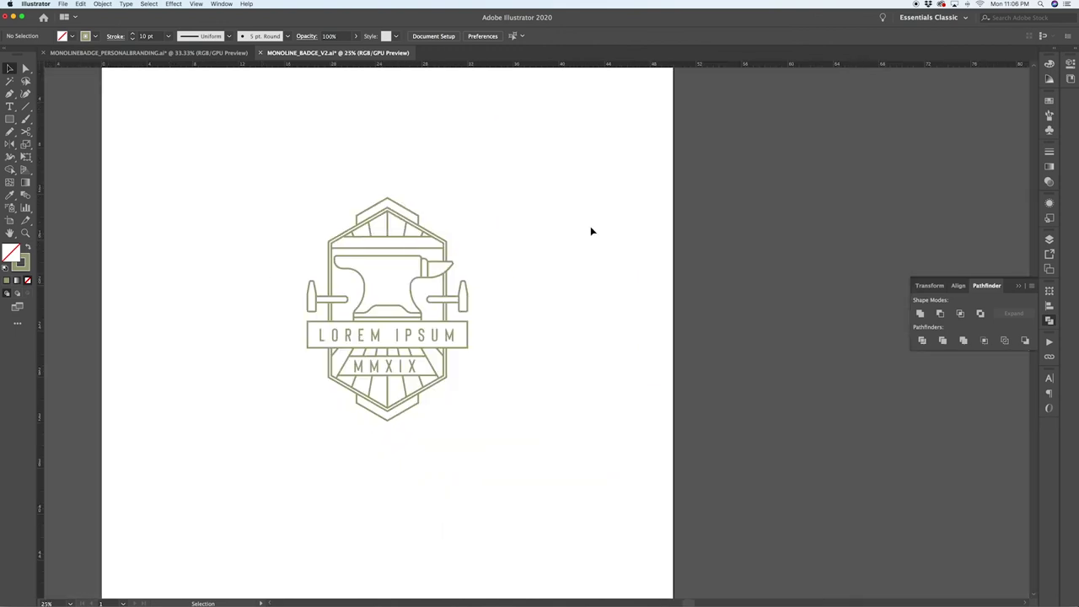
left_click_drag(261, 172, 515, 444)
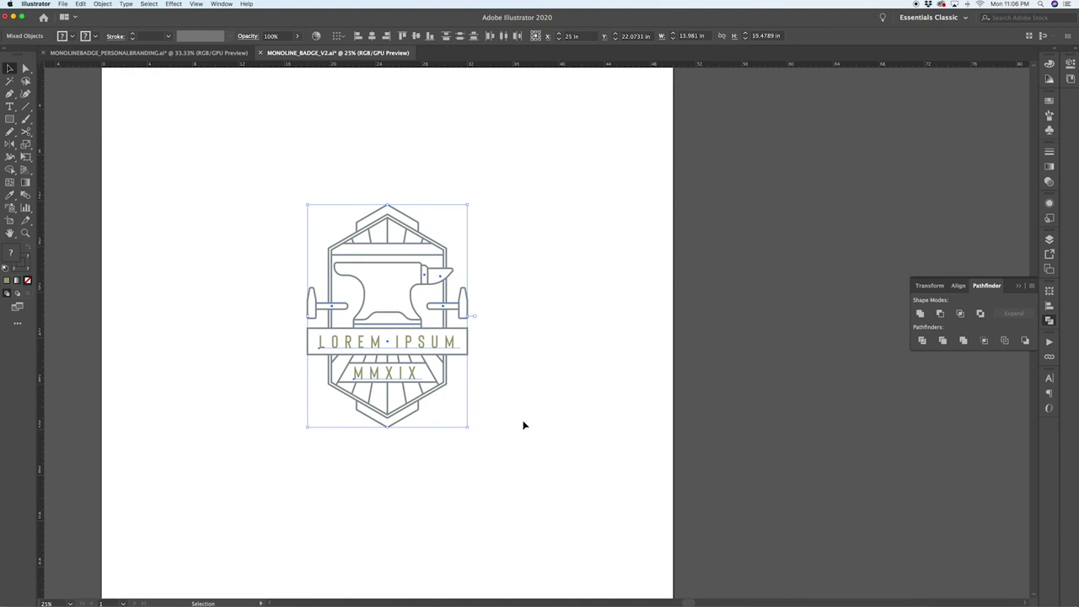
key("Delete")
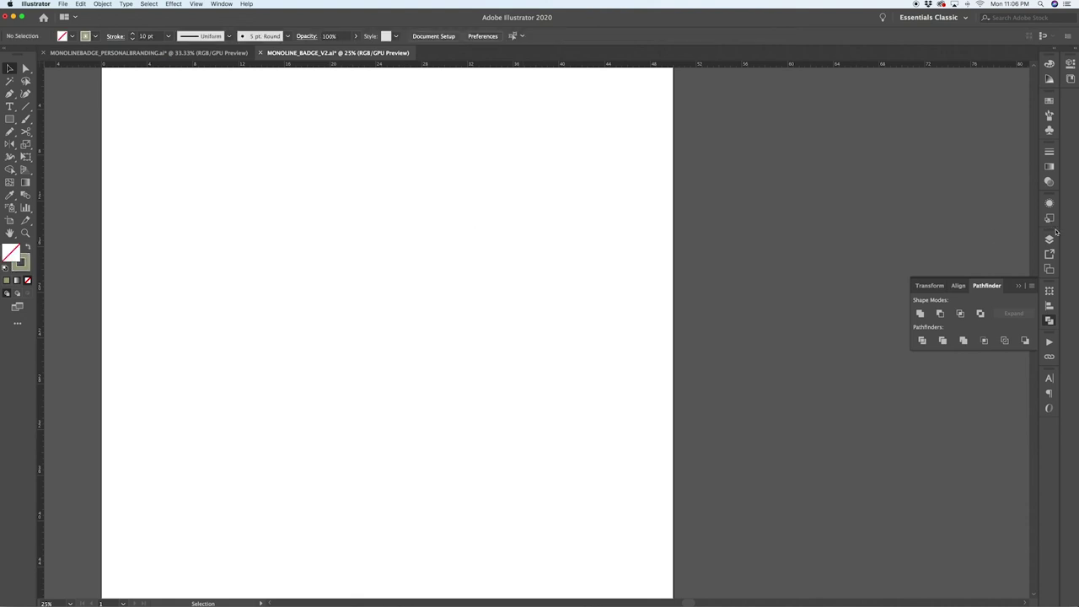
Step: Add a new layer and delete the locked, hidden Layer 2
left_click(1050, 240)
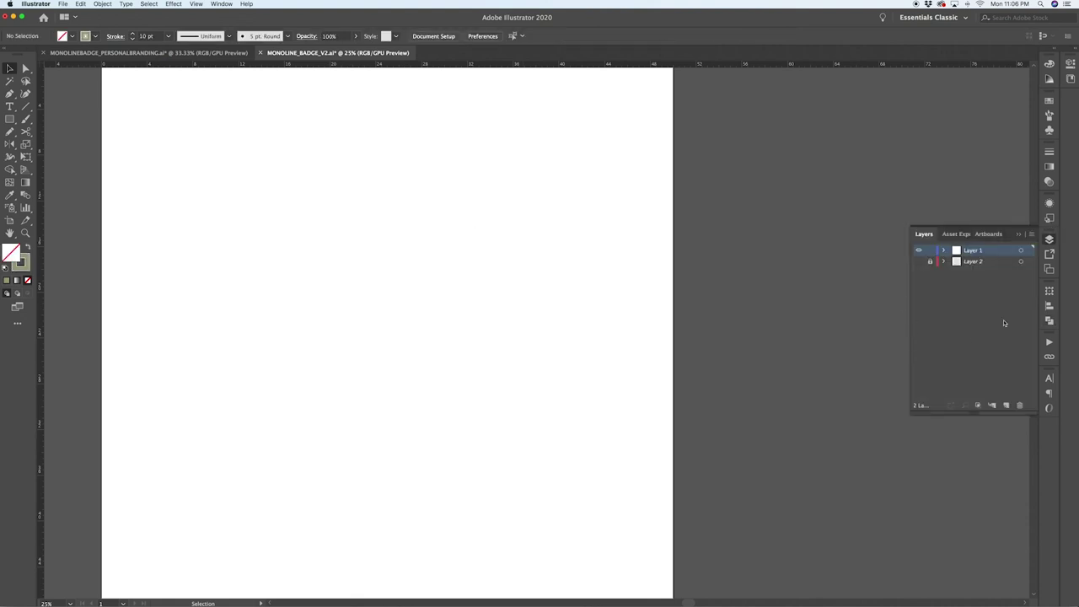
left_click(1006, 405)
left_click(977, 272)
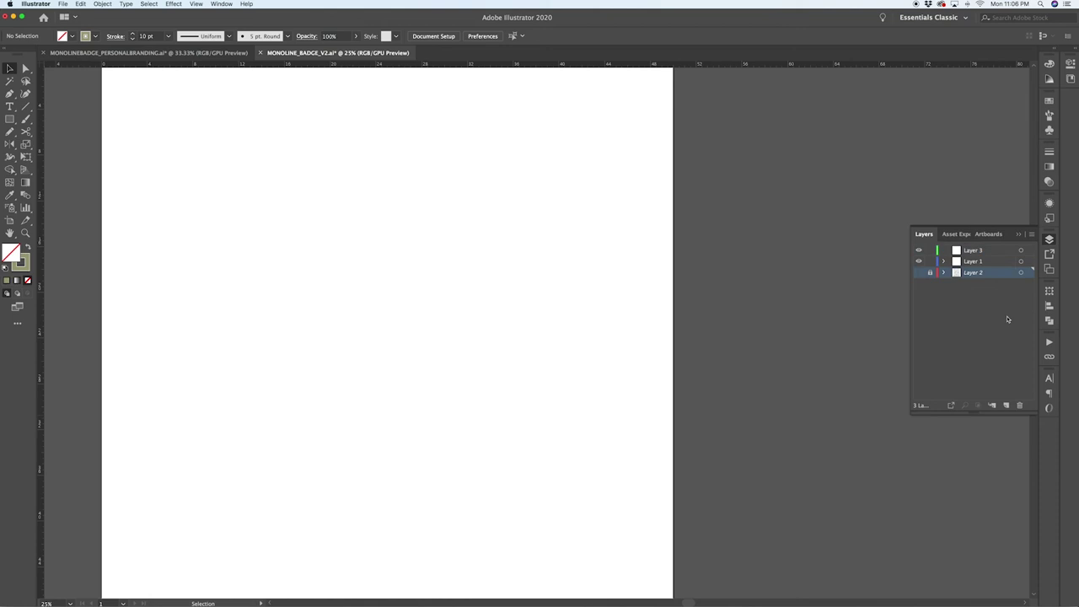
left_click(1019, 405)
left_click(623, 325)
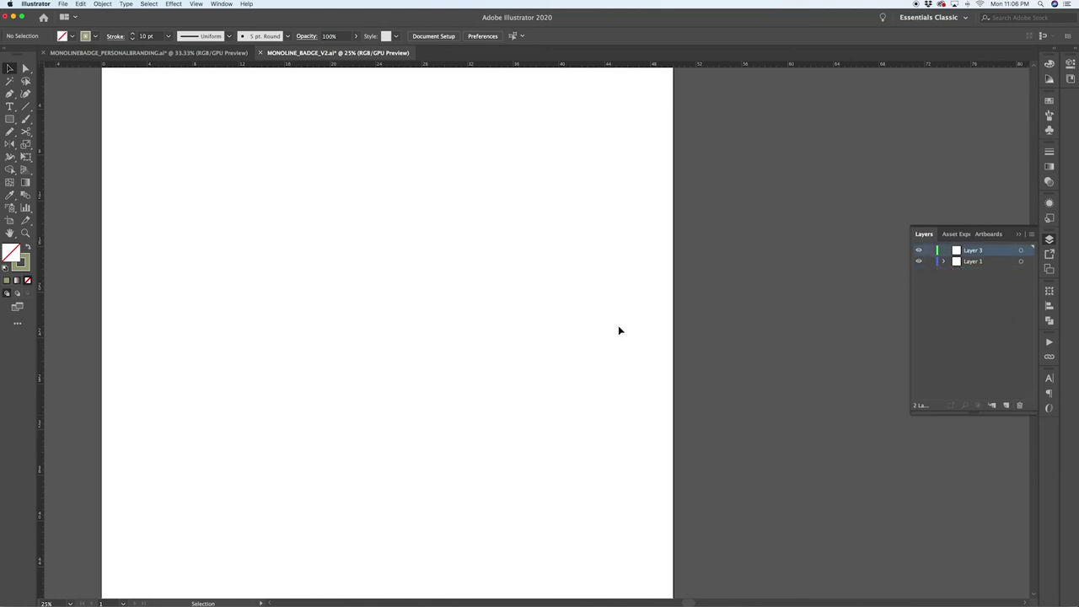
Step: Place MONOLINE_BADGE_REFERENCE.jpg as a linked image on Layer 1, about 25.4 by 33.9 in
left_click(970, 263)
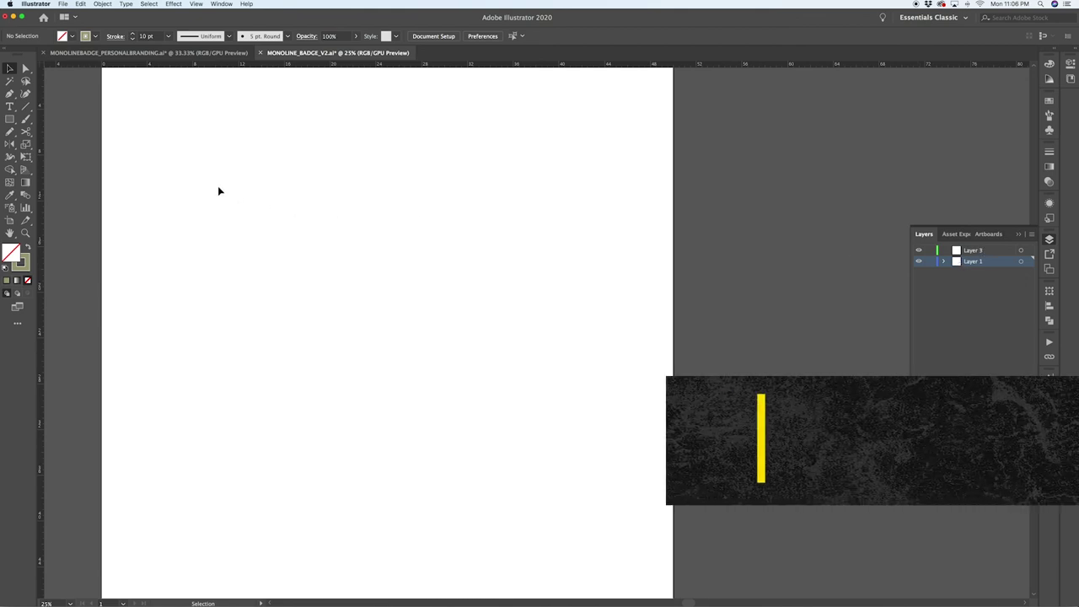
key("super+shift+p")
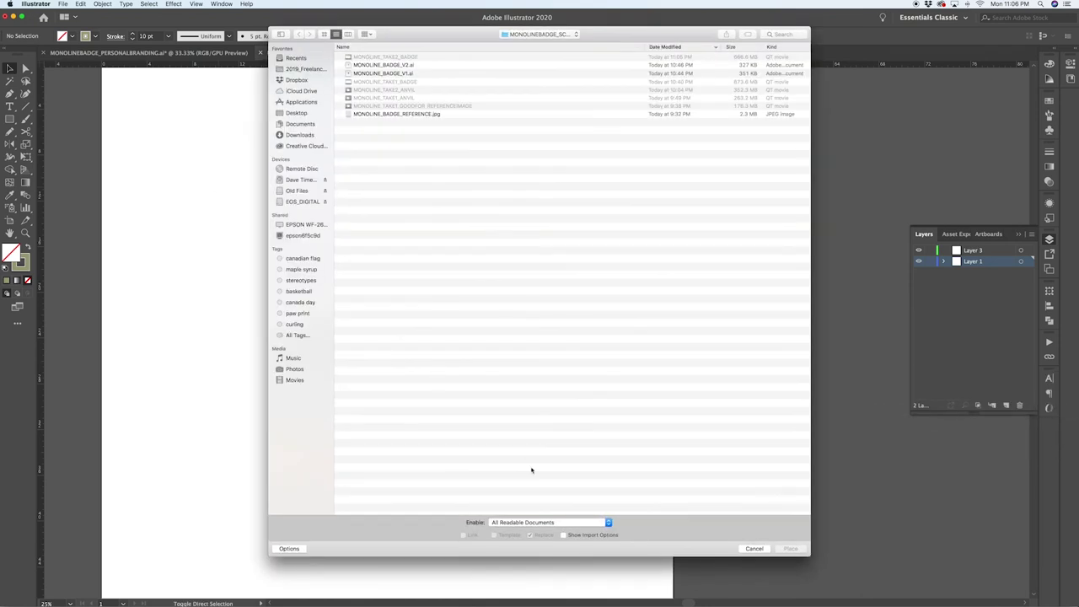
left_click(753, 547)
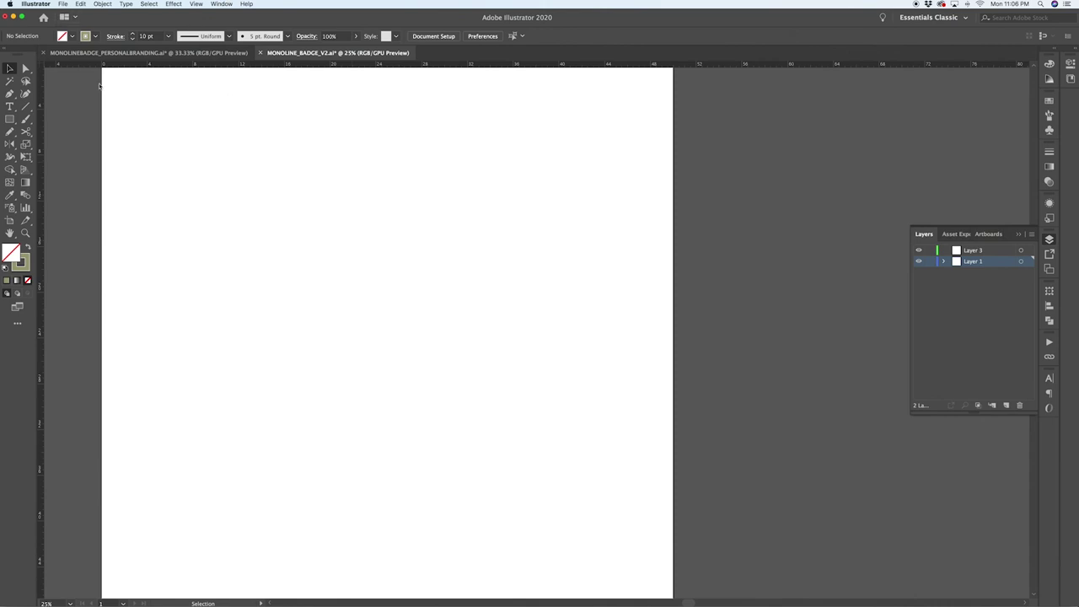
left_click(62, 4)
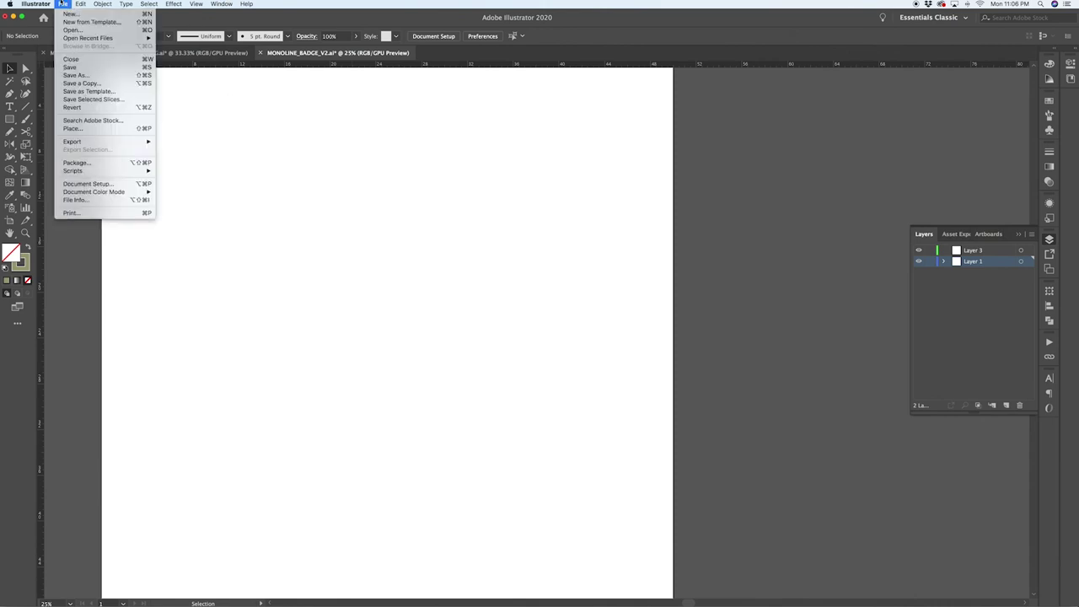
left_click(76, 128)
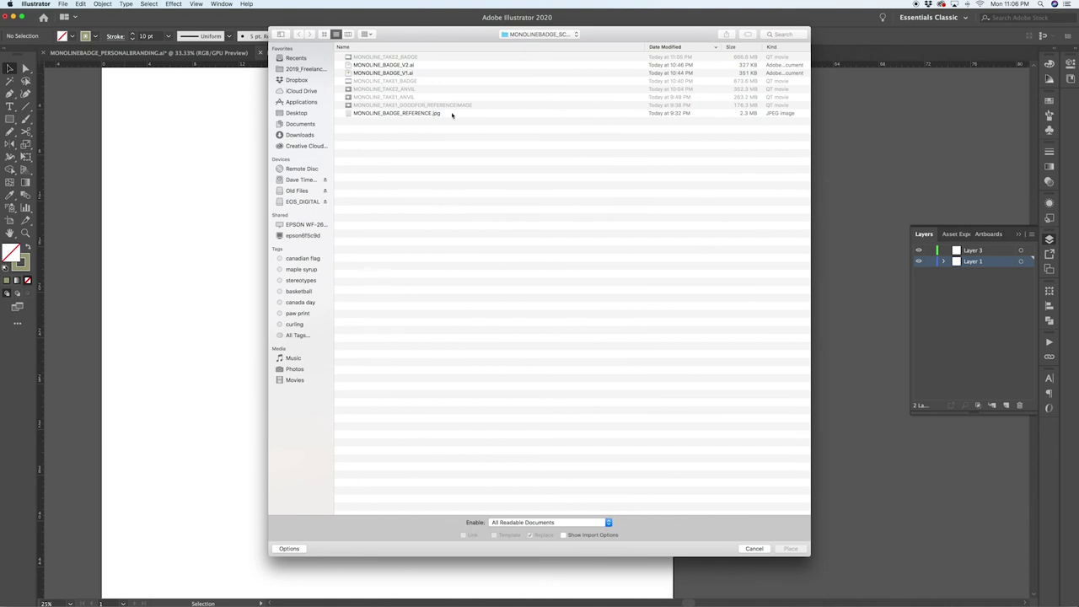
left_click(393, 113)
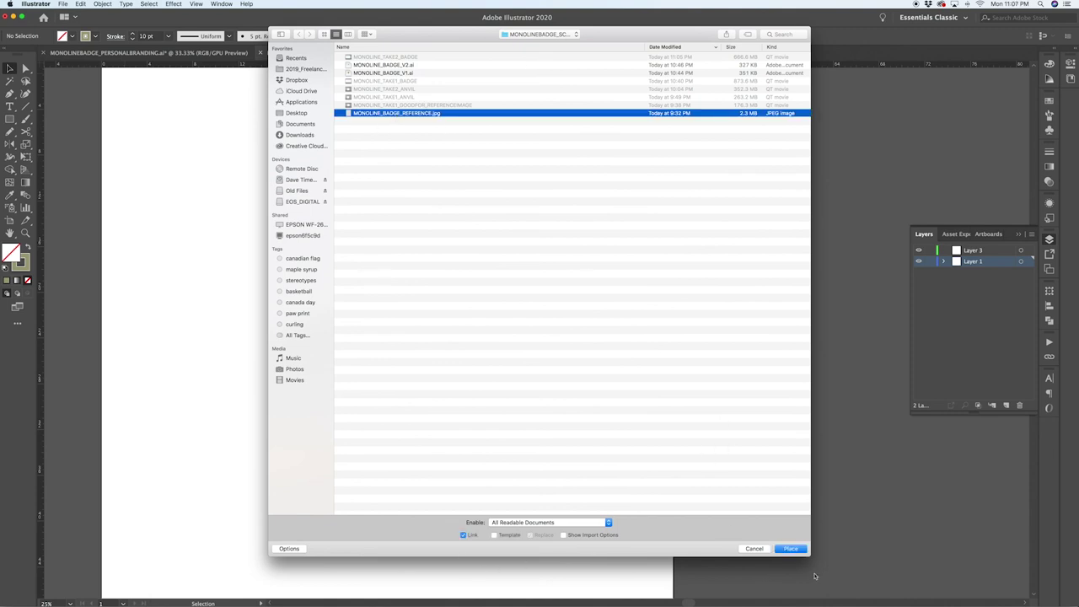
left_click(791, 549)
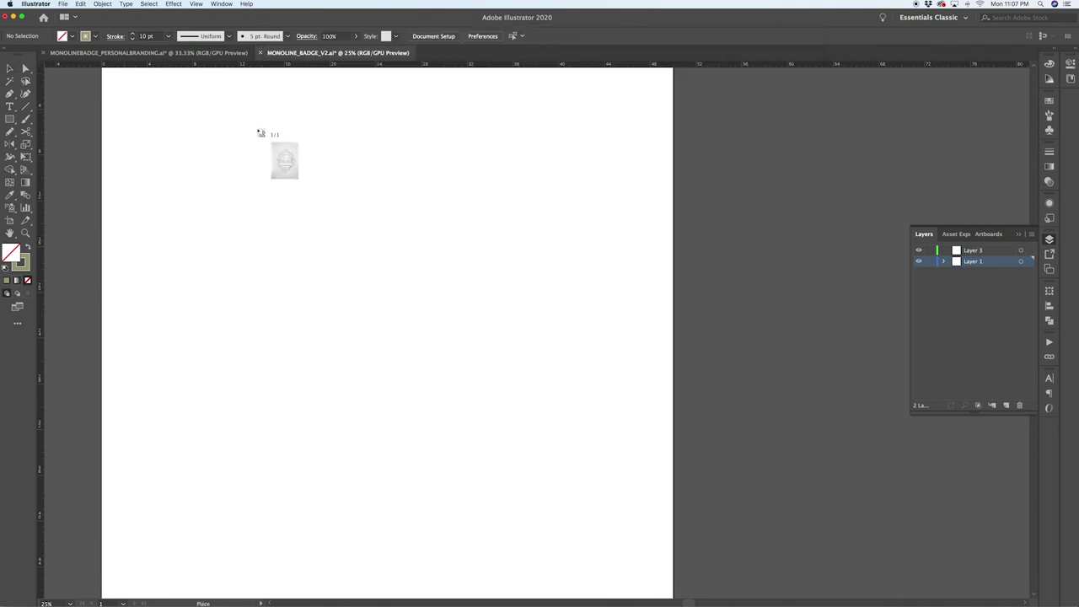
mouse_move(234, 105)
left_mouse_down()
mouse_move(460, 442)
mouse_move(619, 578)
mouse_move(421, 368)
mouse_move(463, 380)
mouse_move(606, 526)
mouse_move(542, 477)
mouse_move(631, 537)
mouse_move(410, 322)
mouse_move(638, 525)
mouse_move(402, 353)
mouse_move(602, 529)
mouse_move(543, 493)
left_mouse_up()
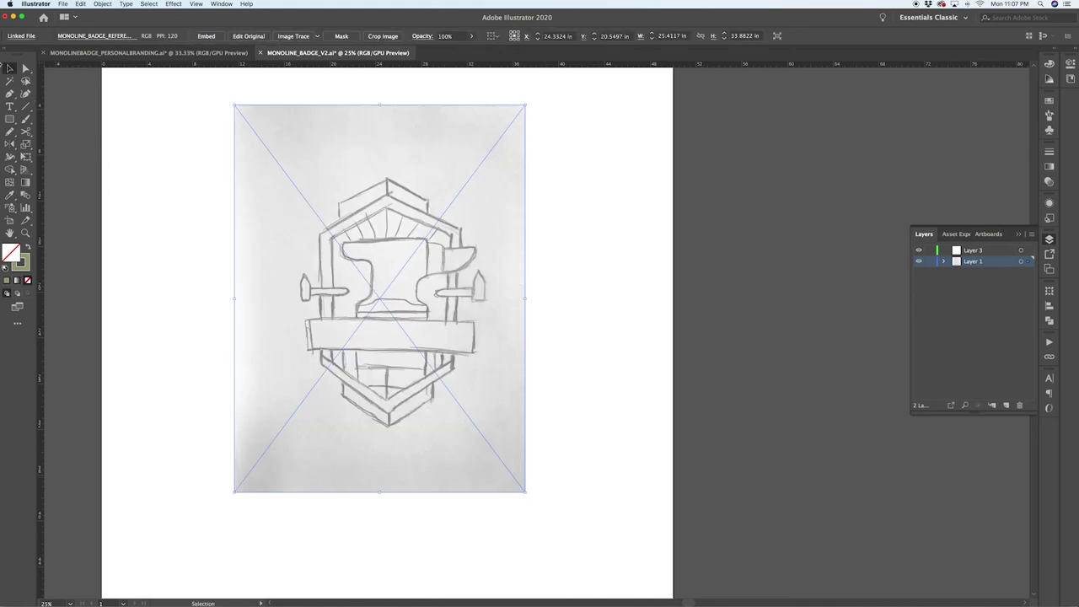
Step: Move the placed badge sketch closer to the artboard's centre, to about X 26.5 in and Y 23.3 in, and deselect it
left_click(212, 207)
mouse_move(409, 299)
left_mouse_down()
mouse_move(513, 337)
mouse_move(536, 365)
left_mouse_up()
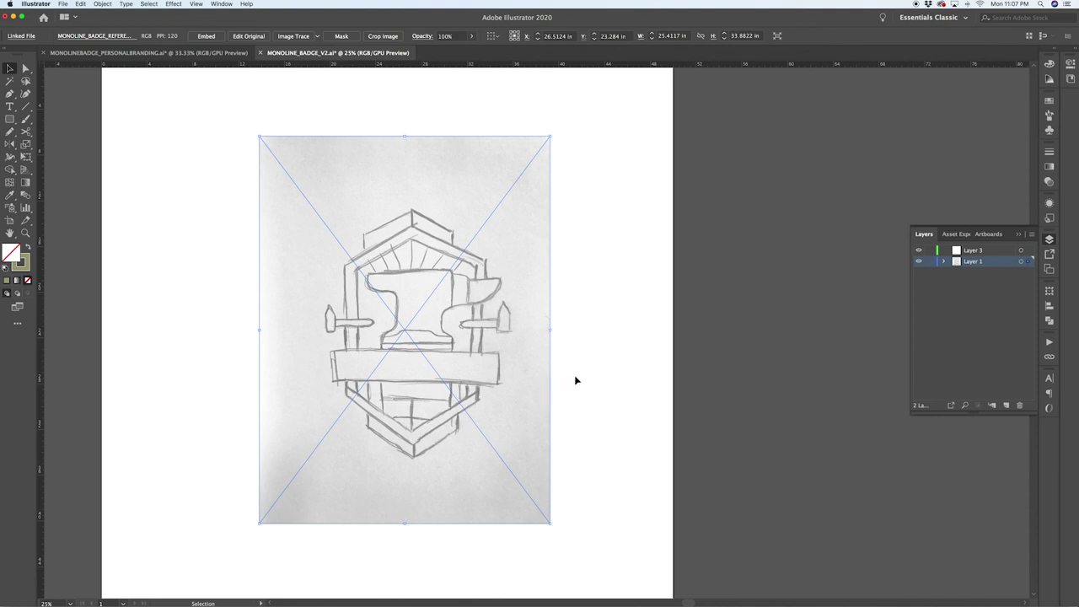
left_click(628, 352)
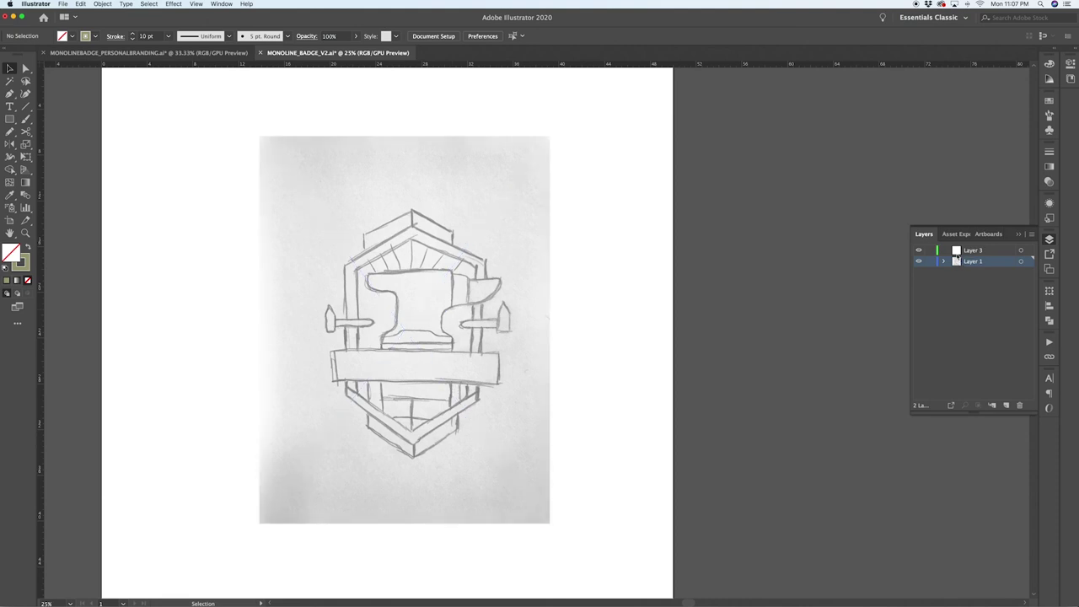
Step: On Layer 3, trace the sketch's upper-left roof panel as a closed four-sided shape with the Pen tool
left_click(969, 251)
key("p")
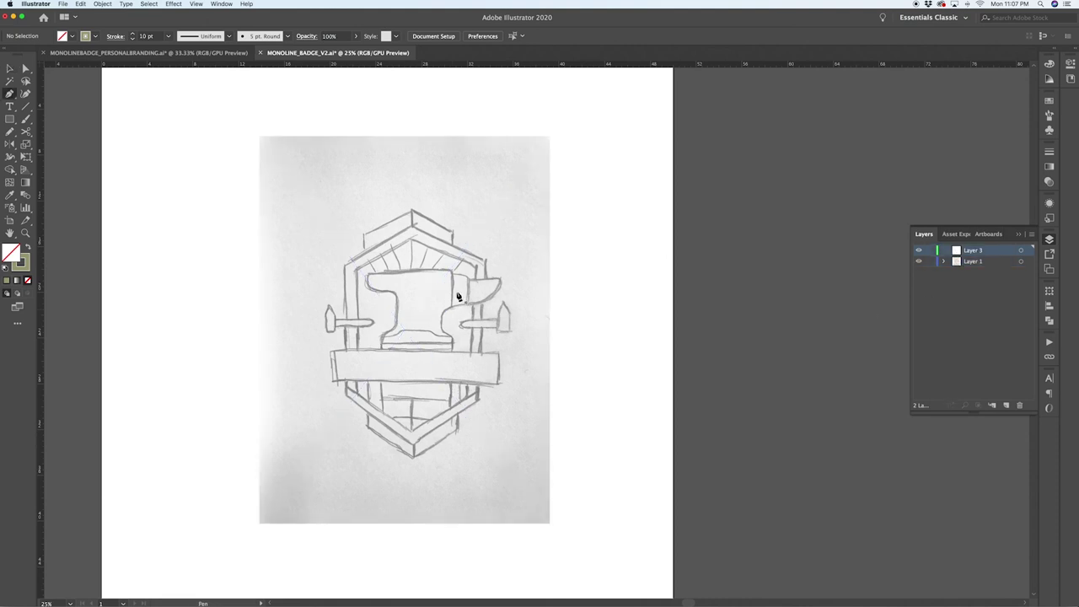
left_click(364, 233)
left_click(411, 213)
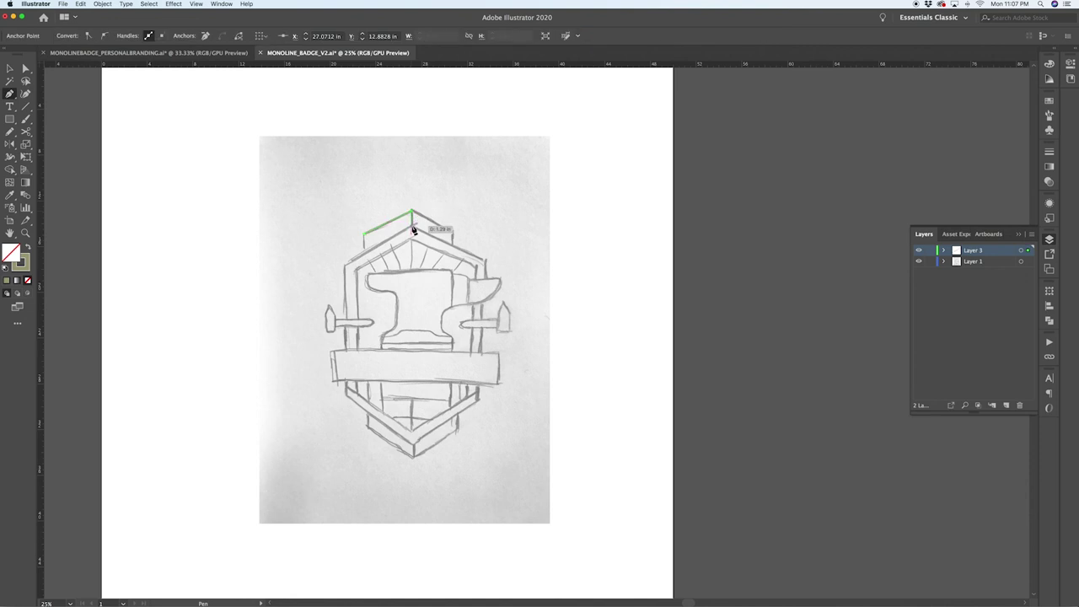
left_click(365, 250)
left_click(364, 233)
key("v")
Step: Examine the traced roof panel in Outline view and return to Preview
scroll(378, 217, "up", 4)
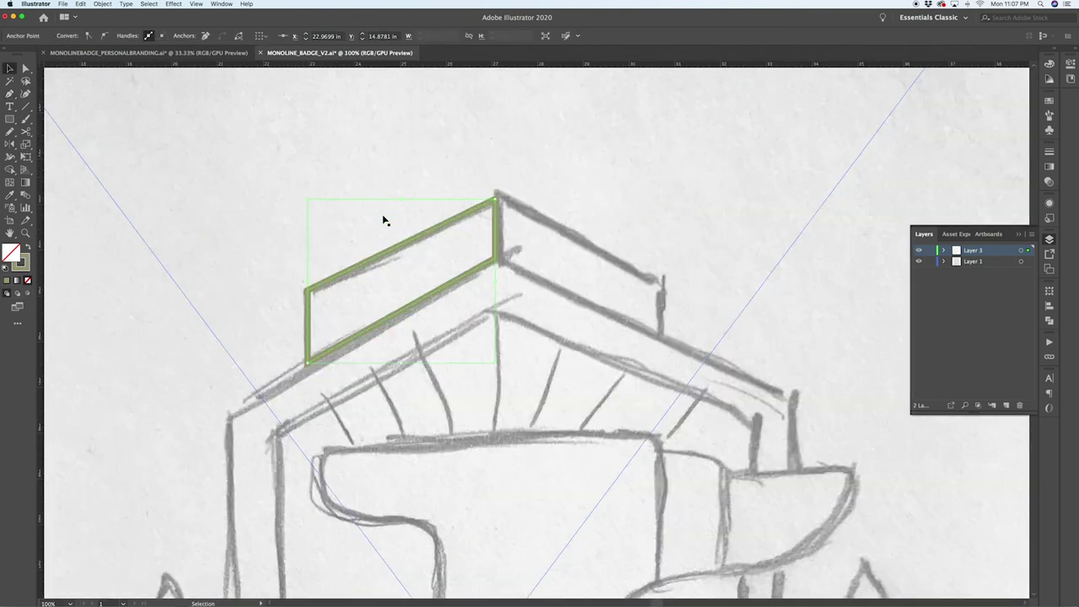
key("a")
key("super+y")
key("v")
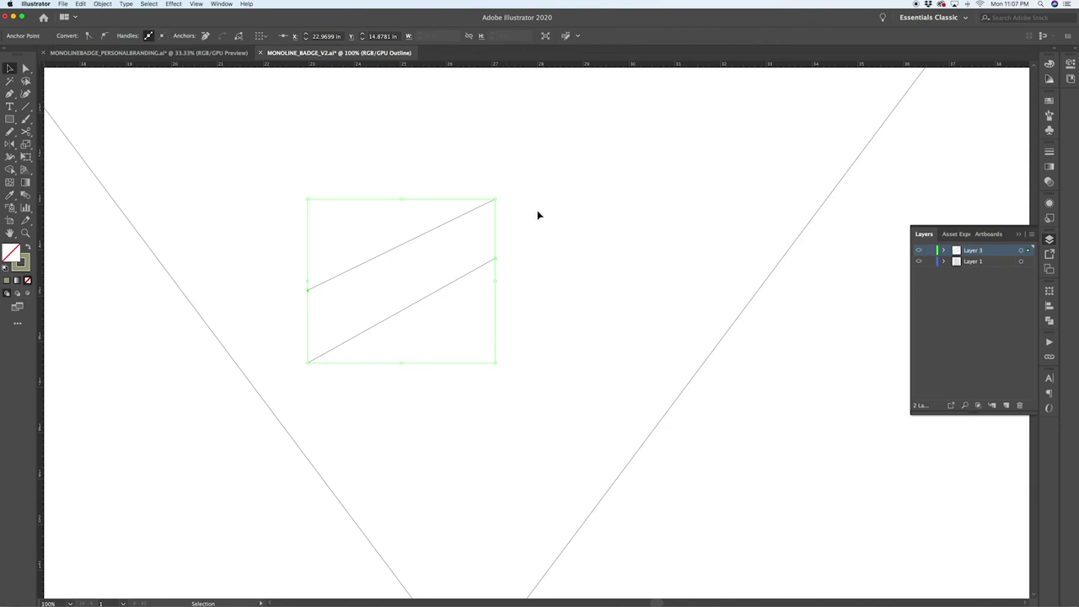
scroll(579, 258, "down", 3)
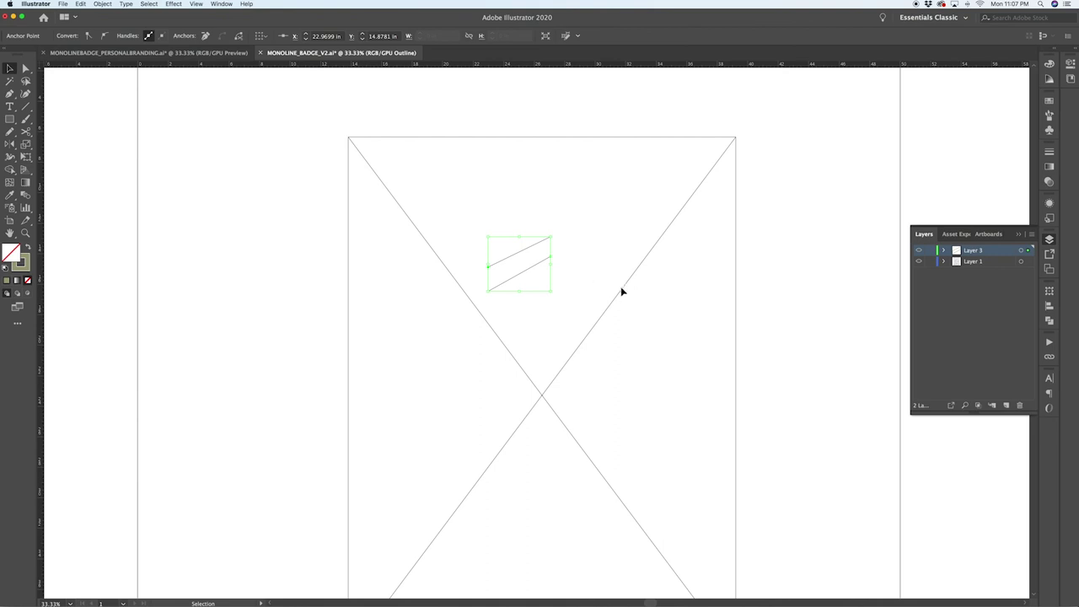
key("super+y")
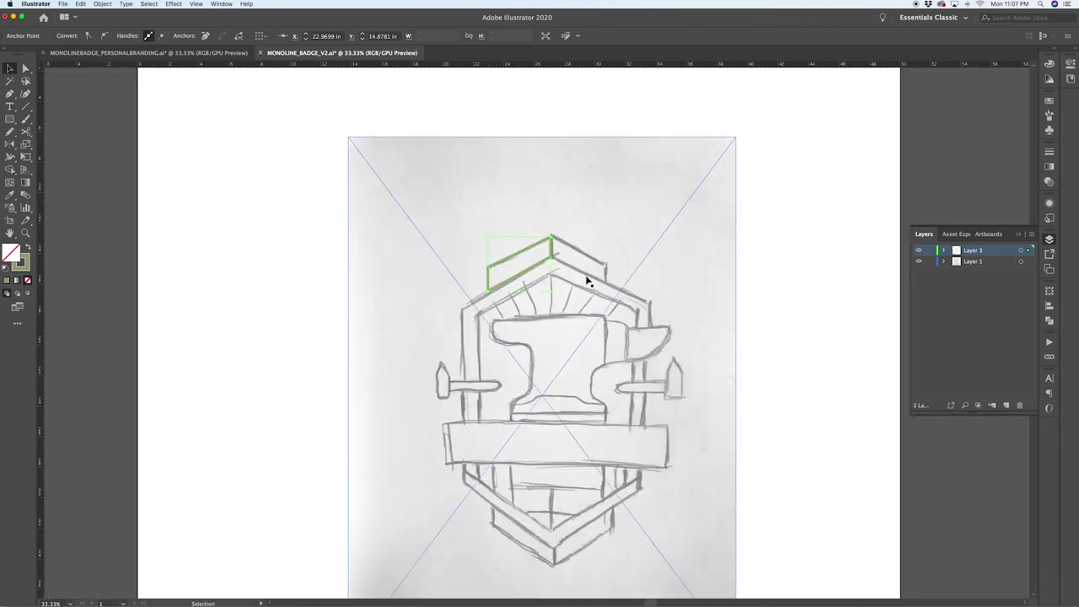
Step: Make Layer 1 a template layer with its images dimmed to 50%
double_click(956, 263)
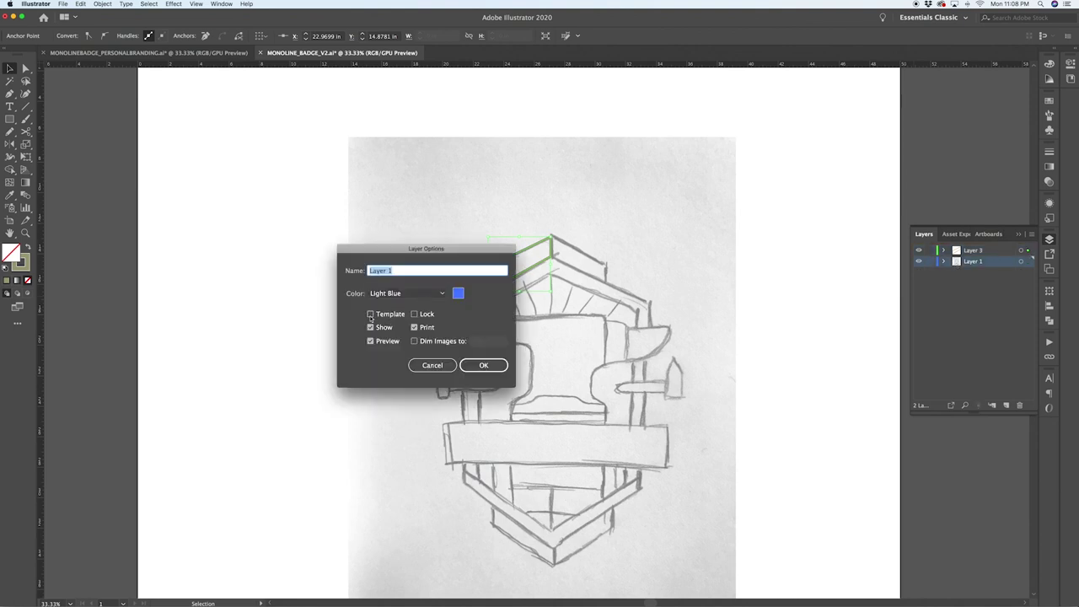
left_click(370, 314)
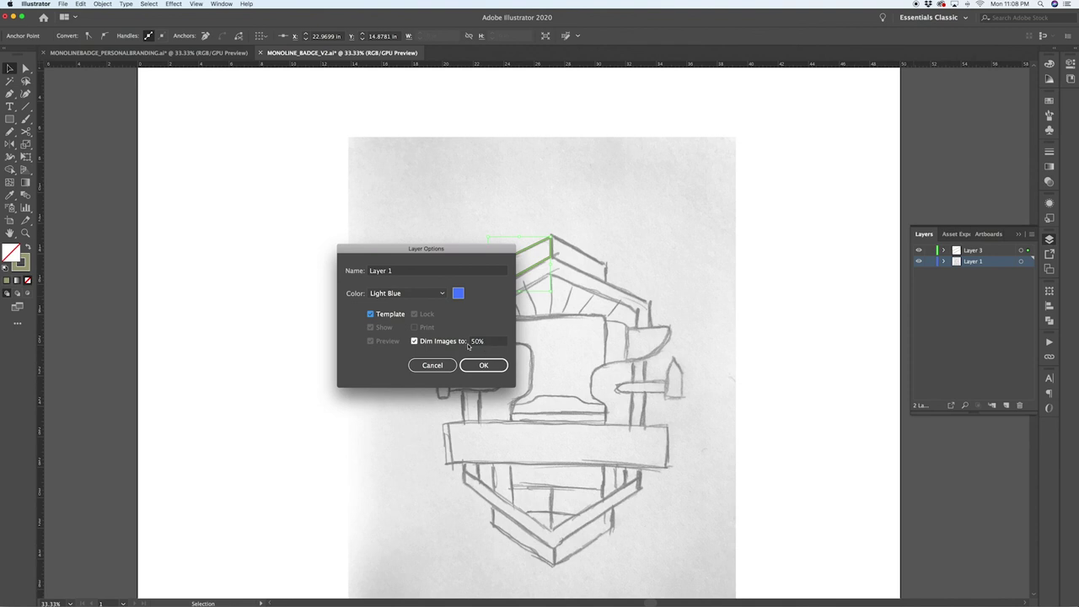
left_click(484, 365)
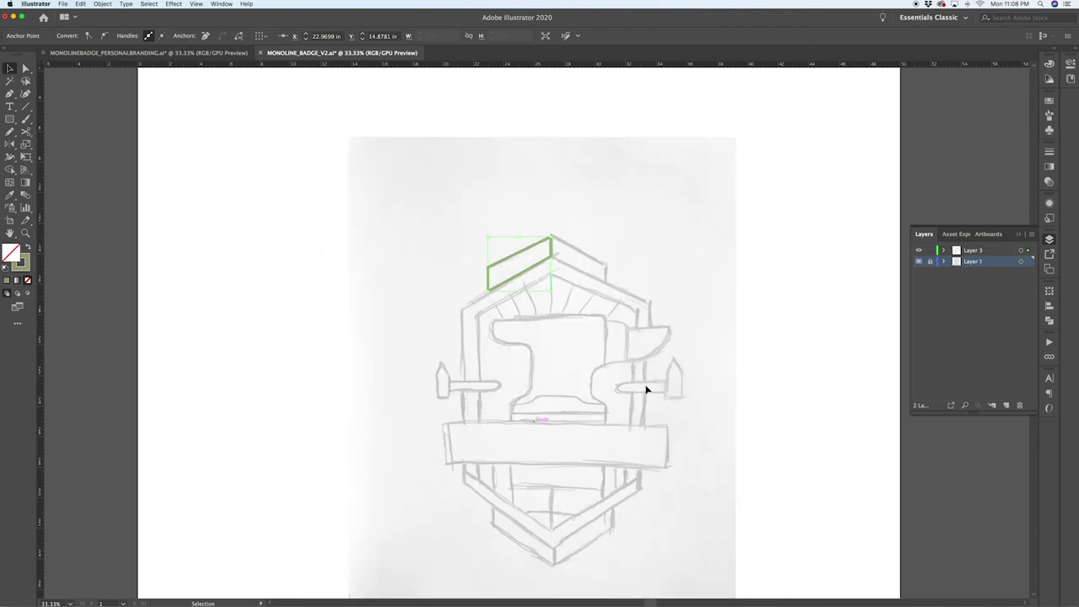
Step: Show the traced roof panel in Outline view over the dimmed sketch and deselect it
scroll(549, 262, "up", 1)
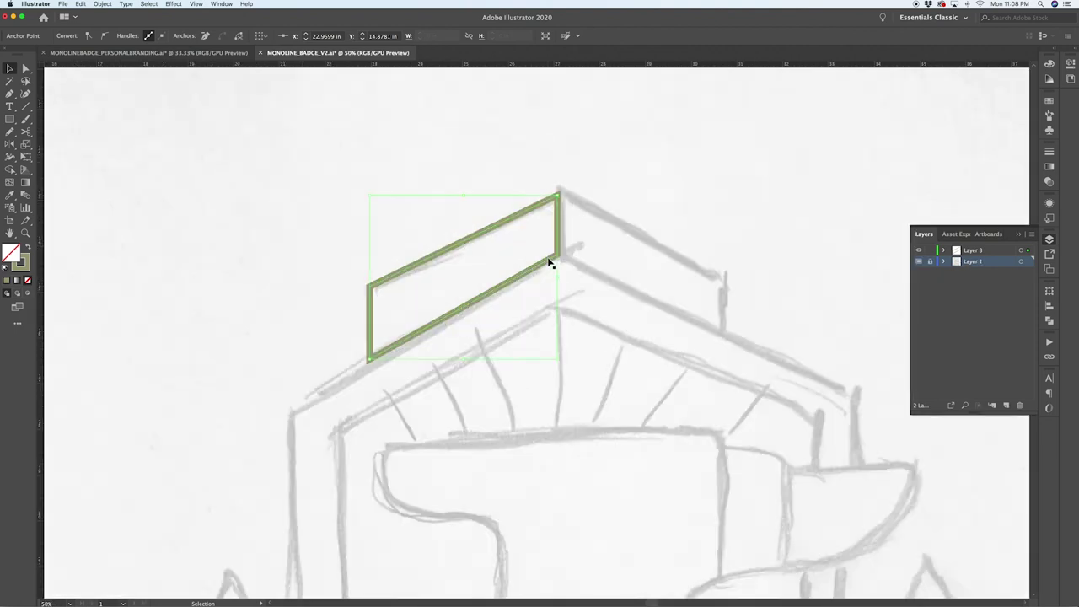
scroll(550, 263, "up", 1)
key("a")
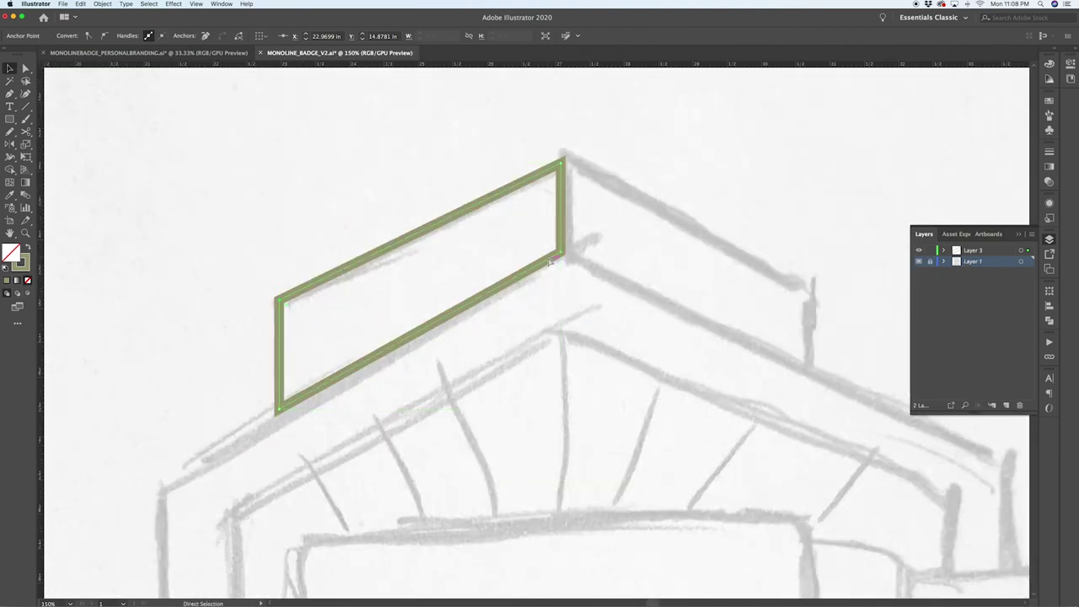
key("ctrl+y")
key("v")
left_click(579, 174)
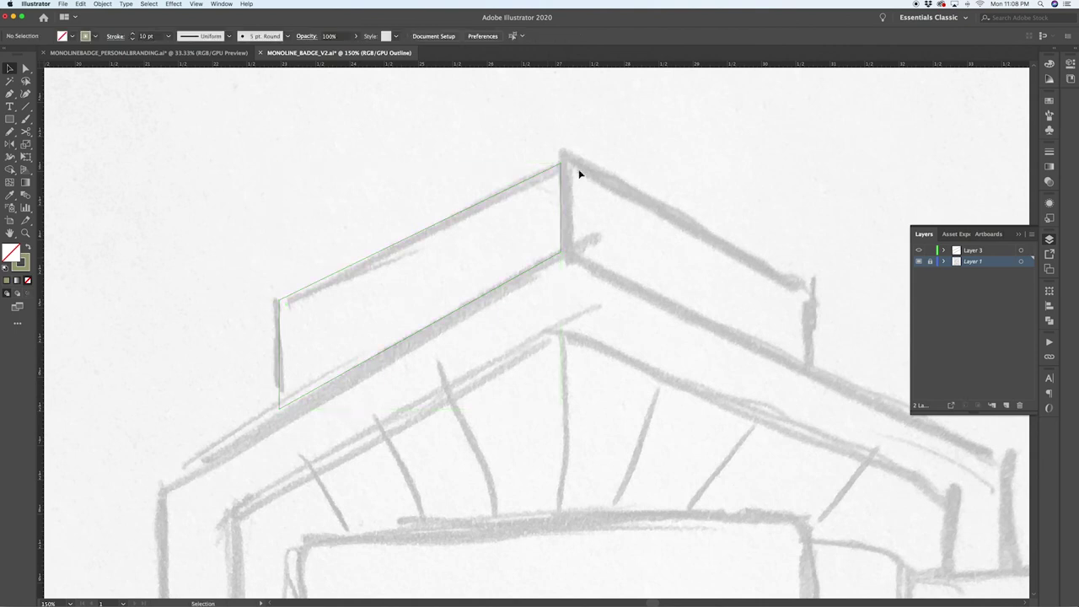
Step: Adjust the roof panel's two outer-left corner anchors to the sketch, placing them at about Y 14.99 in and Y 16.37 in
left_click_drag(559, 162, 560, 163)
left_click_drag(279, 412, 279, 407)
key("a")
left_click_drag(280, 301, 281, 310)
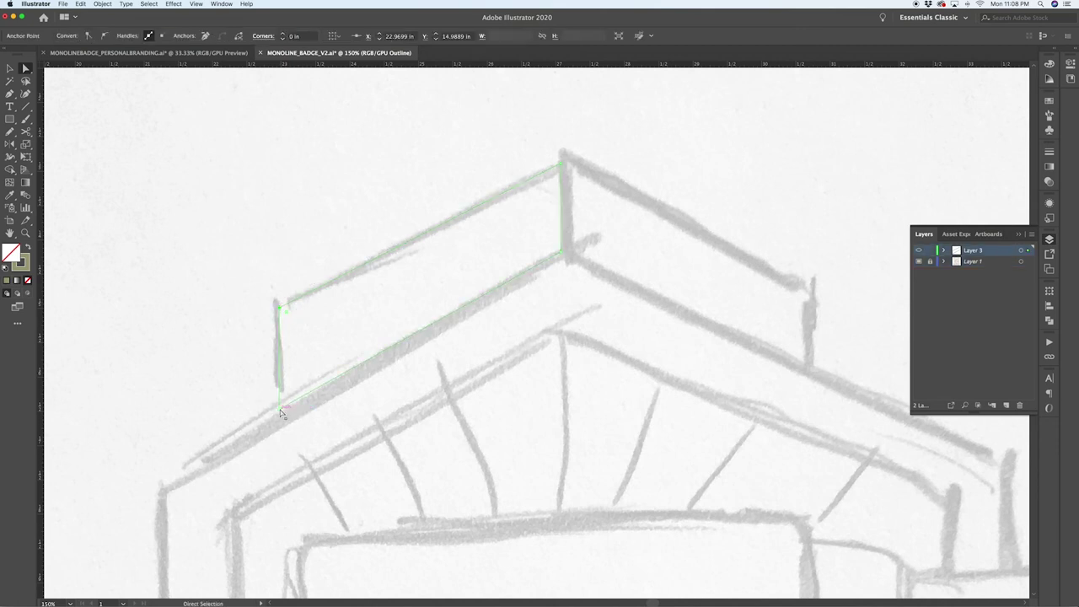
left_click_drag(280, 411, 279, 402)
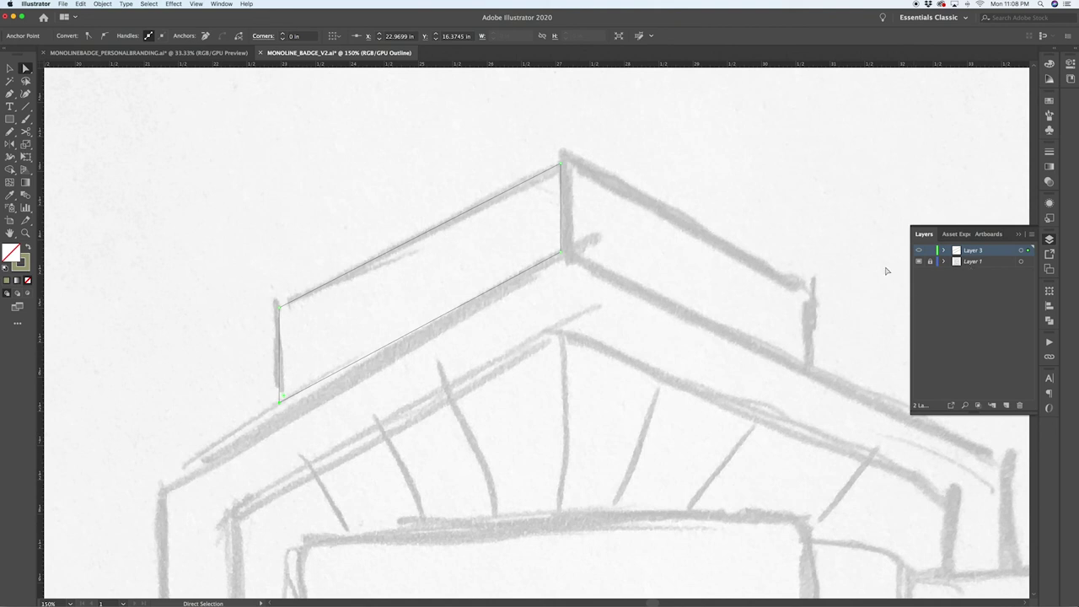
Step: Switch to MONOLINEBADGE_PERSONALBRANDING.ai and look over its artboards of badges and icons
left_click(948, 262)
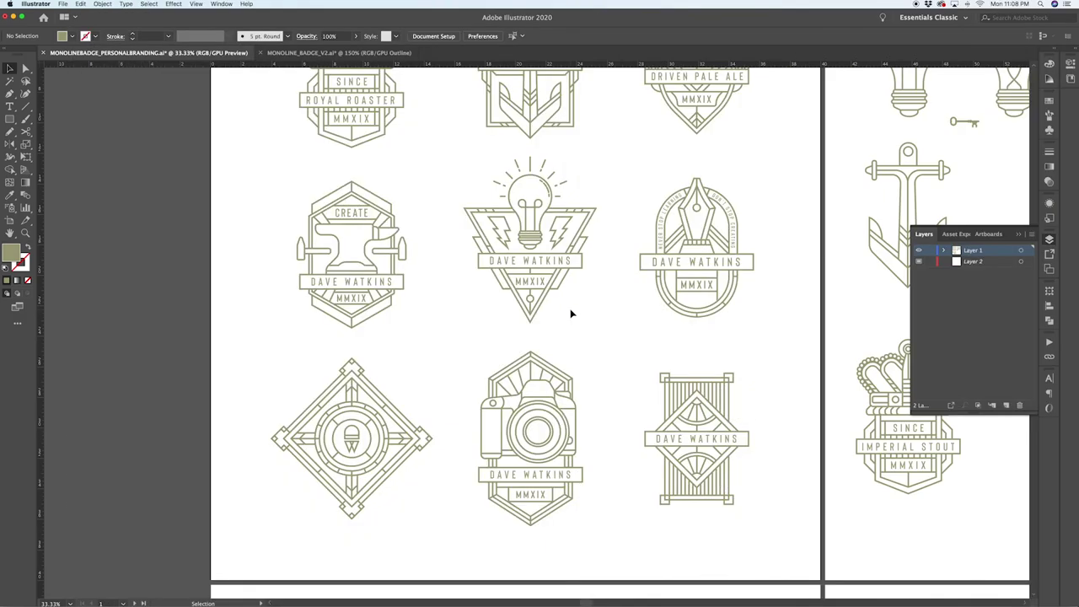
key("super+minus")
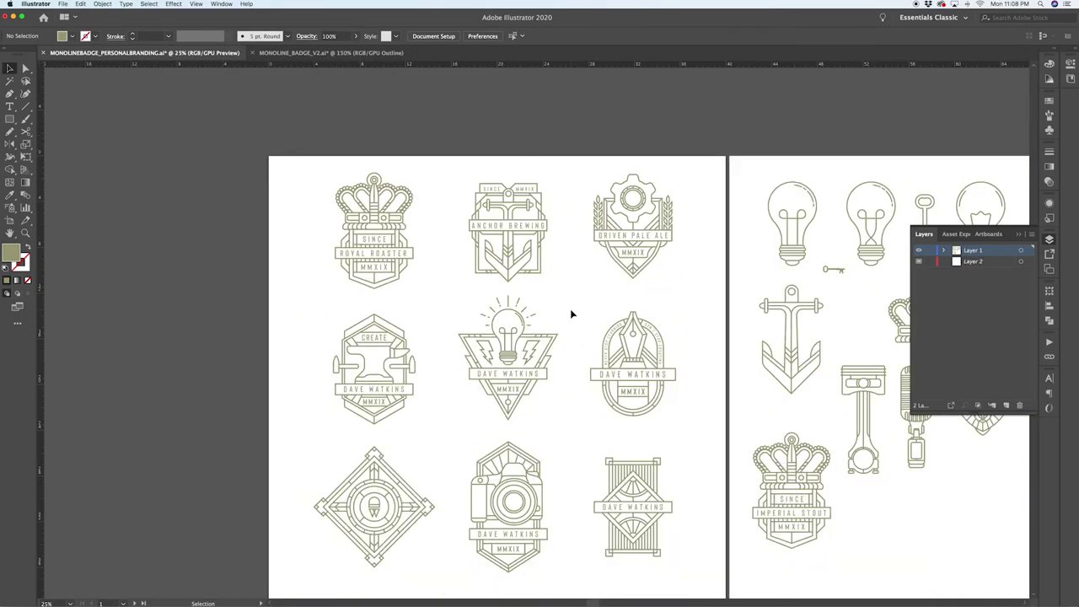
scroll(571, 313, "down", 3)
scroll(571, 313, "down", 1)
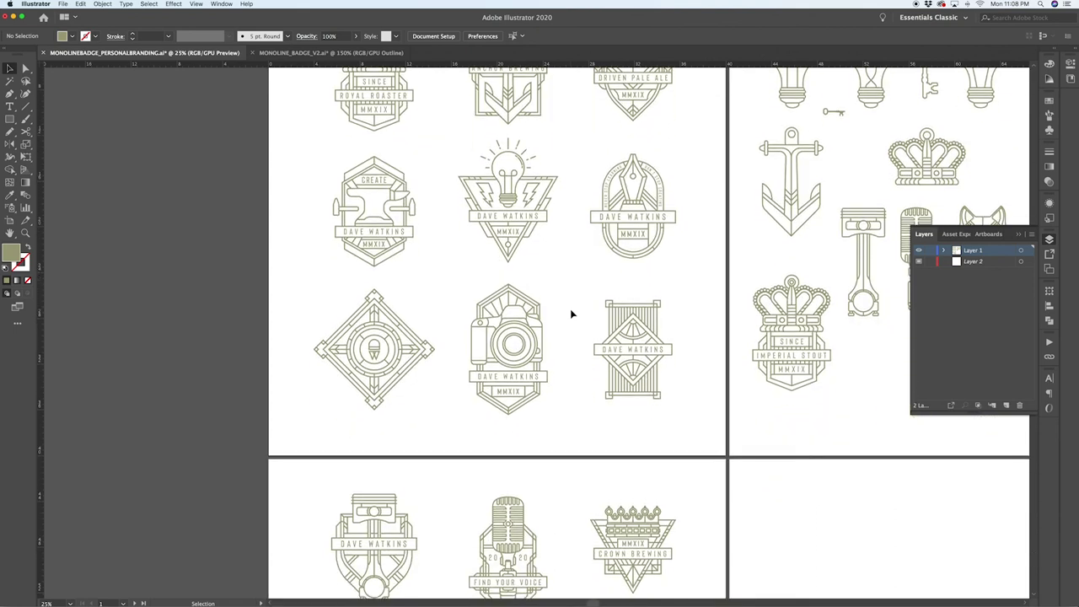
scroll(571, 314, "right", 10)
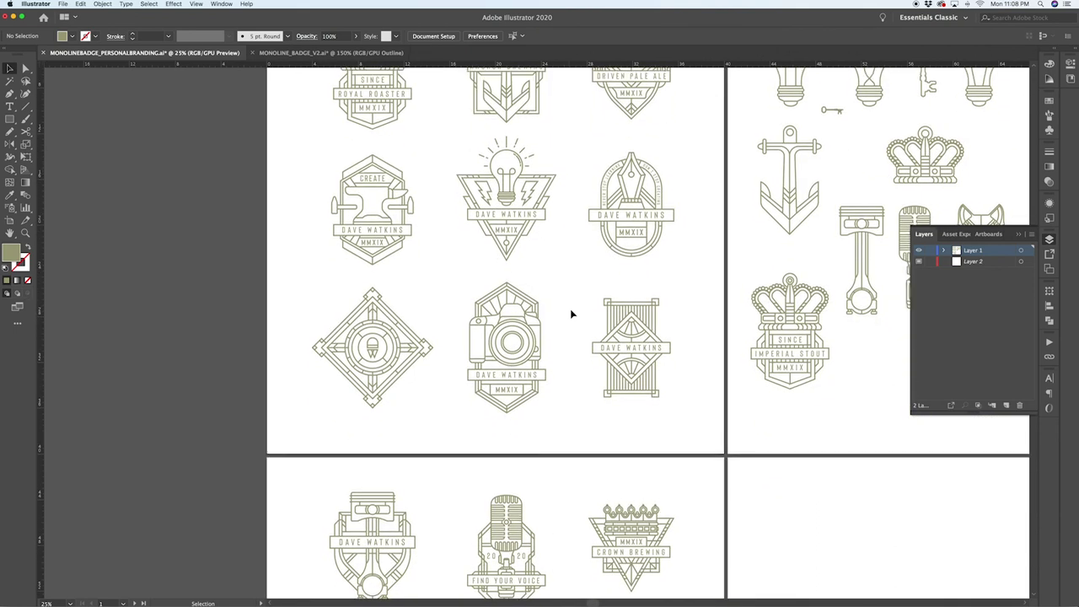
scroll(571, 313, "up", 1)
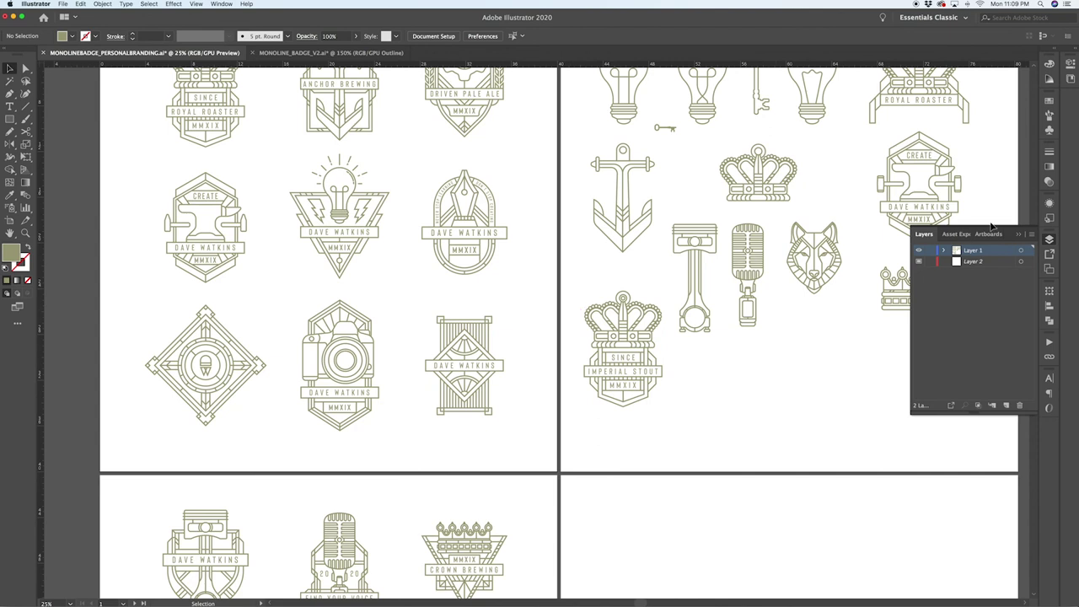
Step: Examine the layout, row and spacing options for rearranging all artboards, and cancel without applying them
left_click(983, 235)
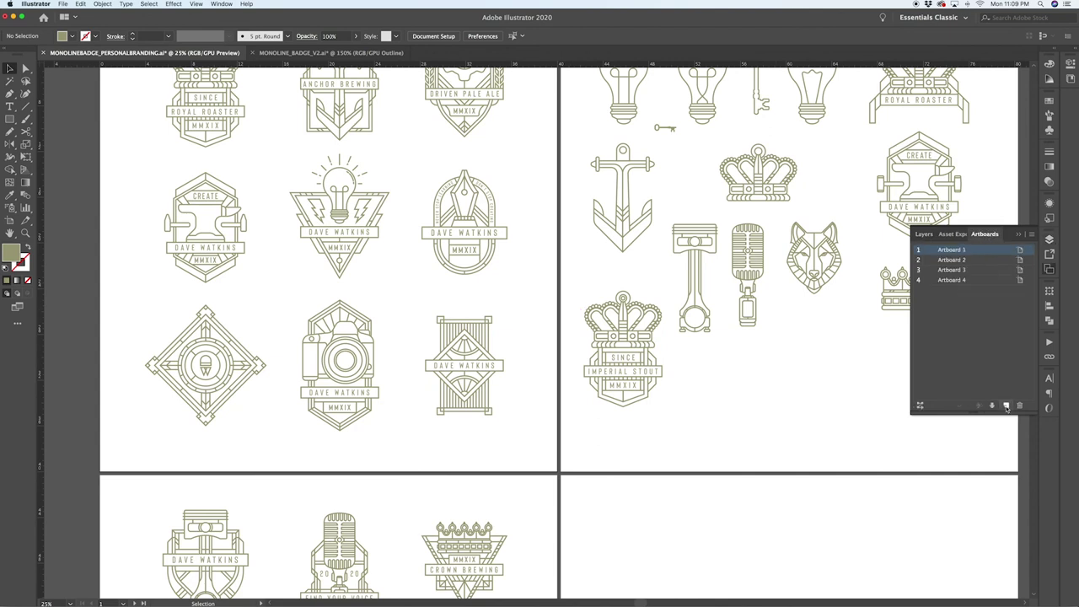
left_click(1032, 235)
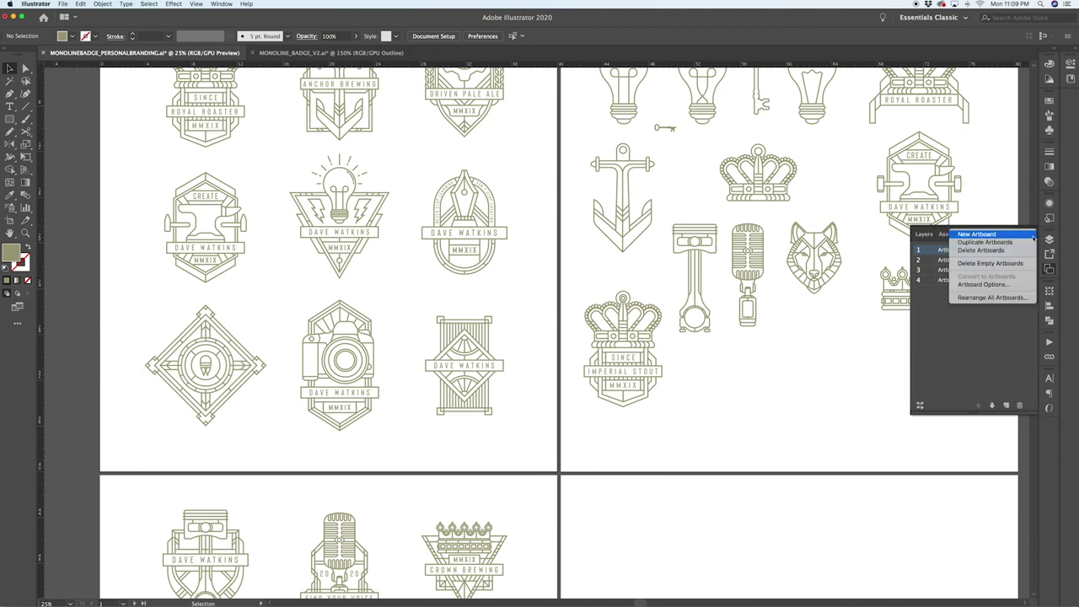
left_click(978, 298)
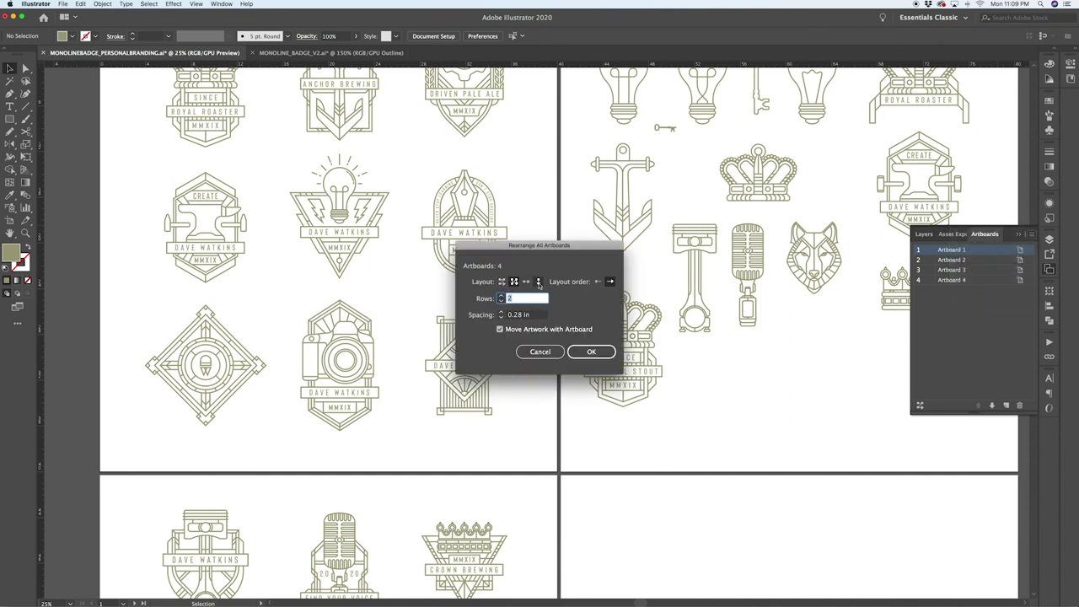
left_click(538, 352)
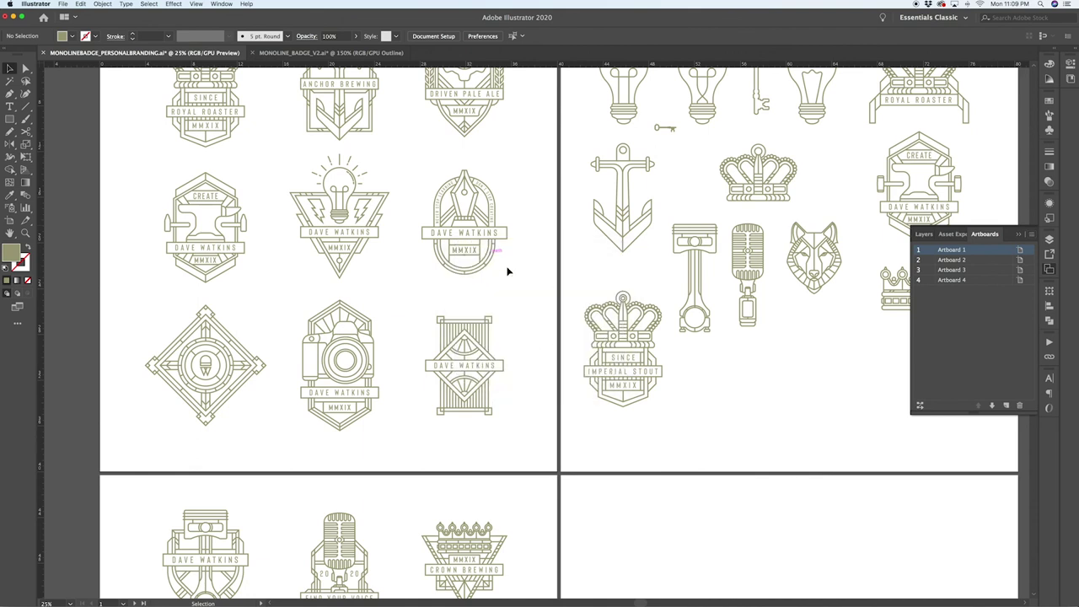
Step: Review the finished badges and separate icons across all four artboards
scroll(551, 310, "up", 5)
scroll(551, 310, "left", 2)
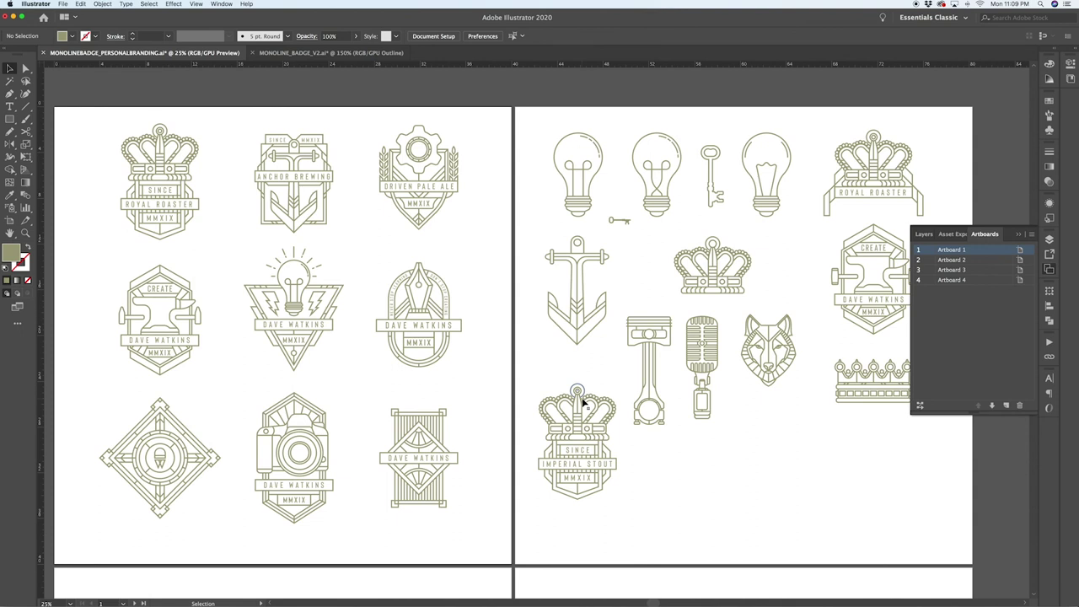
scroll(611, 370, "left", 5)
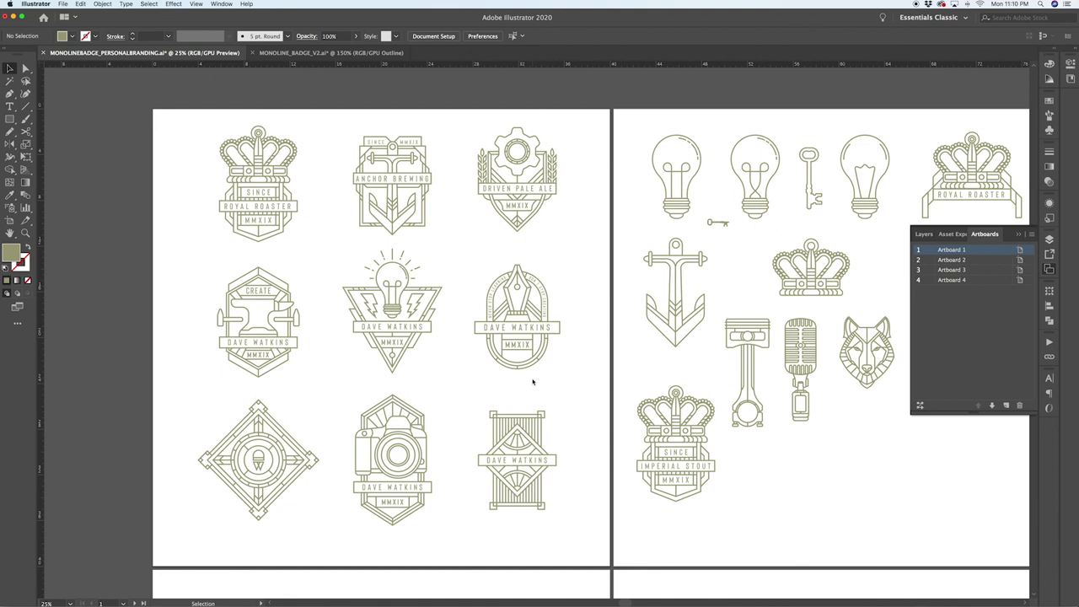
scroll(539, 367, "down", 2)
scroll(539, 367, "down", 1)
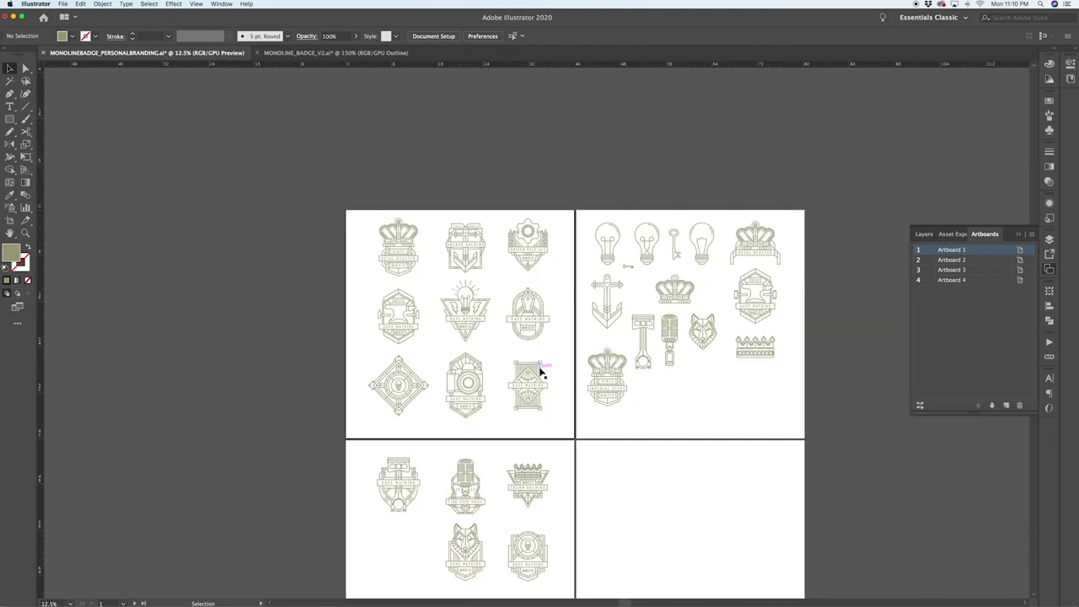
scroll(541, 371, "down", 1)
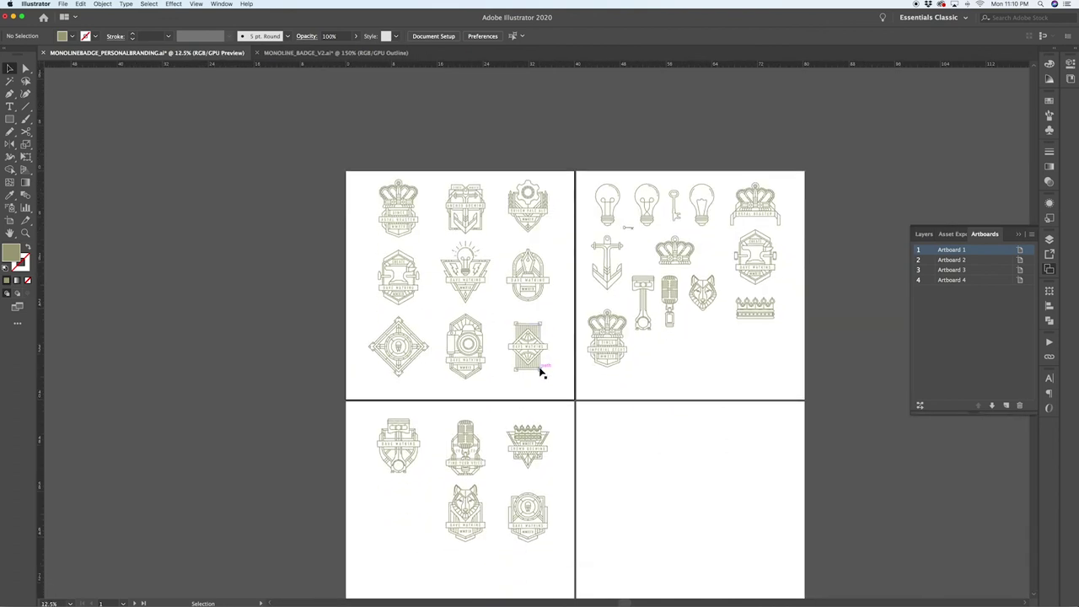